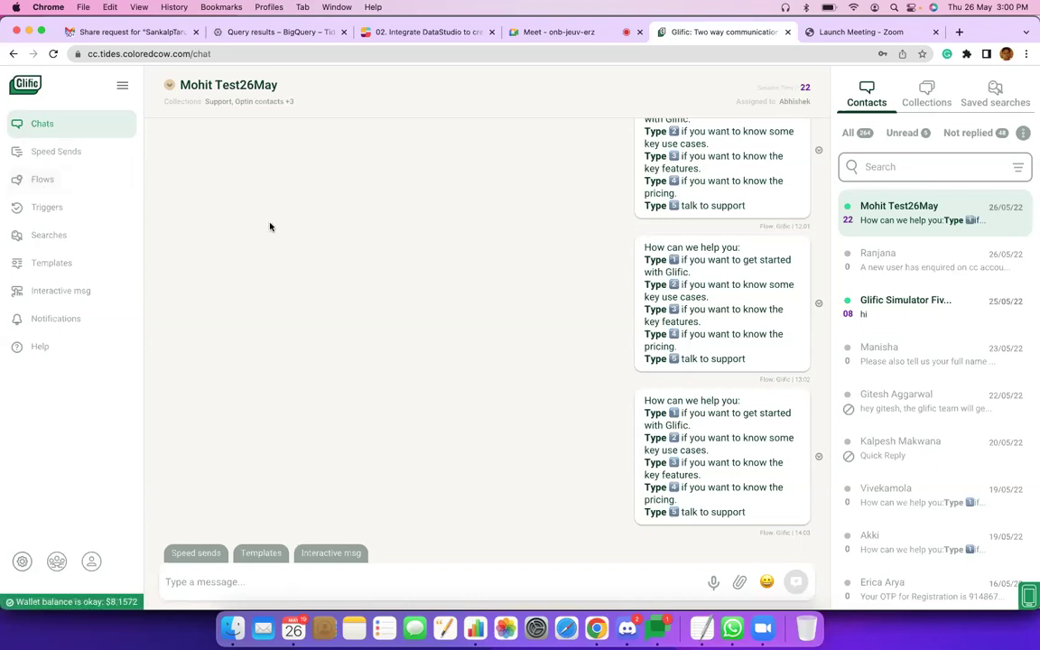
# Leave the contact's chat and show the Flows page with all 219 flows.
pyautogui.click(52, 188)
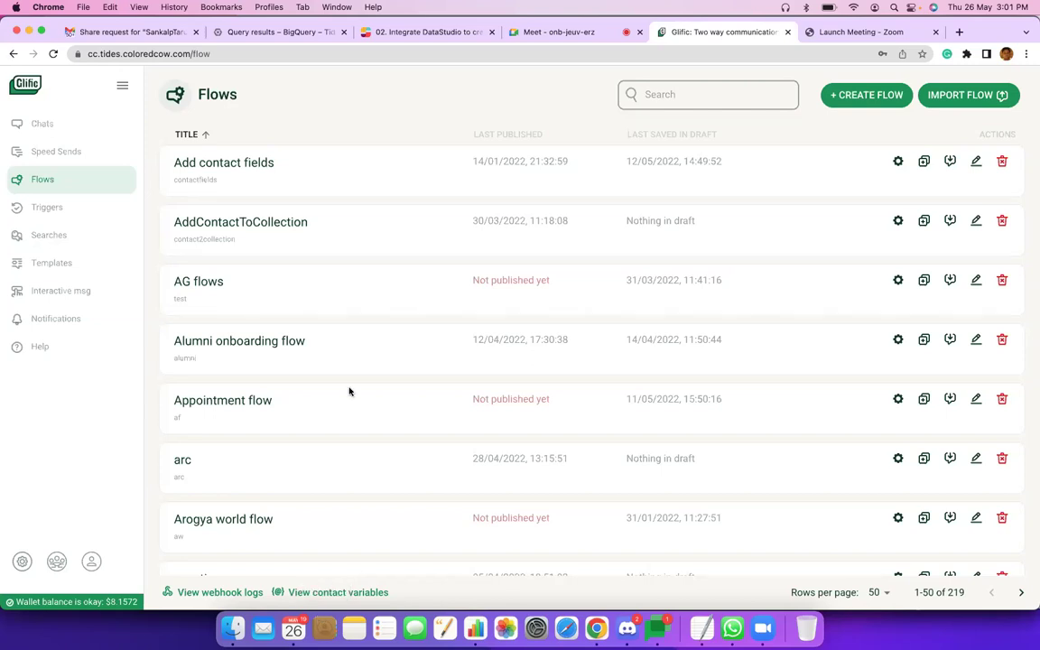
pyautogui.scroll(-1, 350, 391)
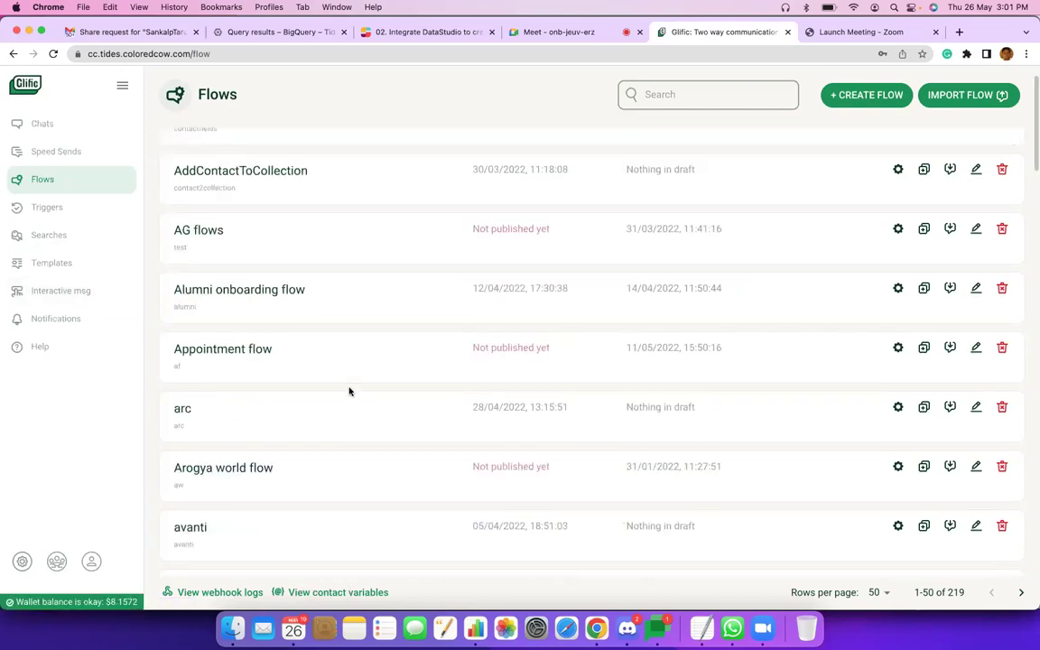
pyautogui.scroll(1, 350, 391)
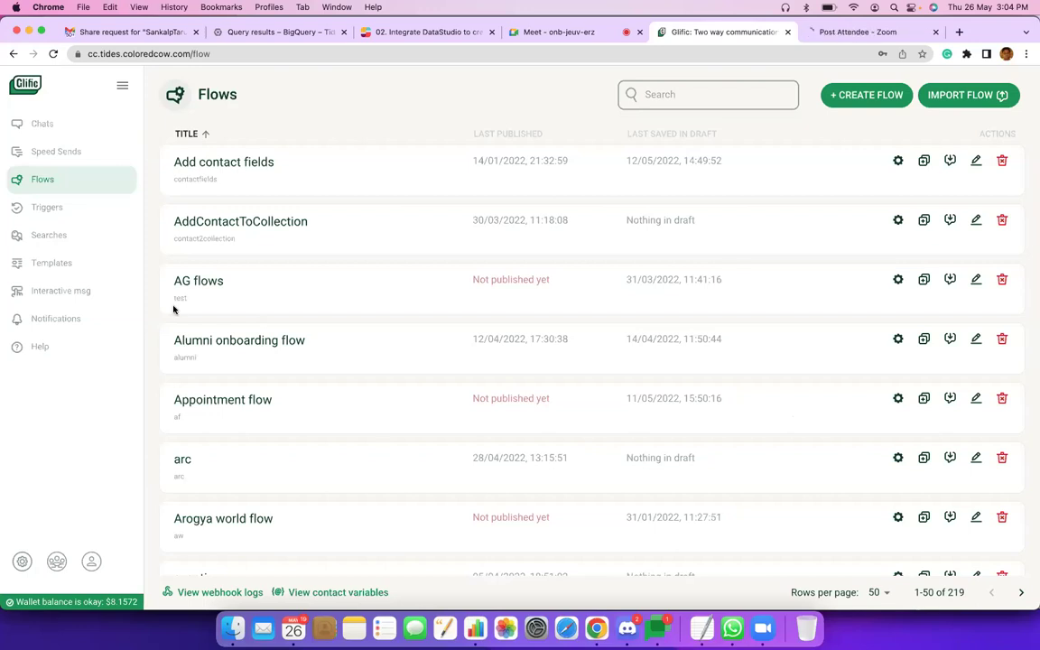
pyautogui.click(85, 179)
# Search the flows for 'new' and open the New Contact Workflow editor.
pyautogui.click(687, 94)
pyautogui.write('new')
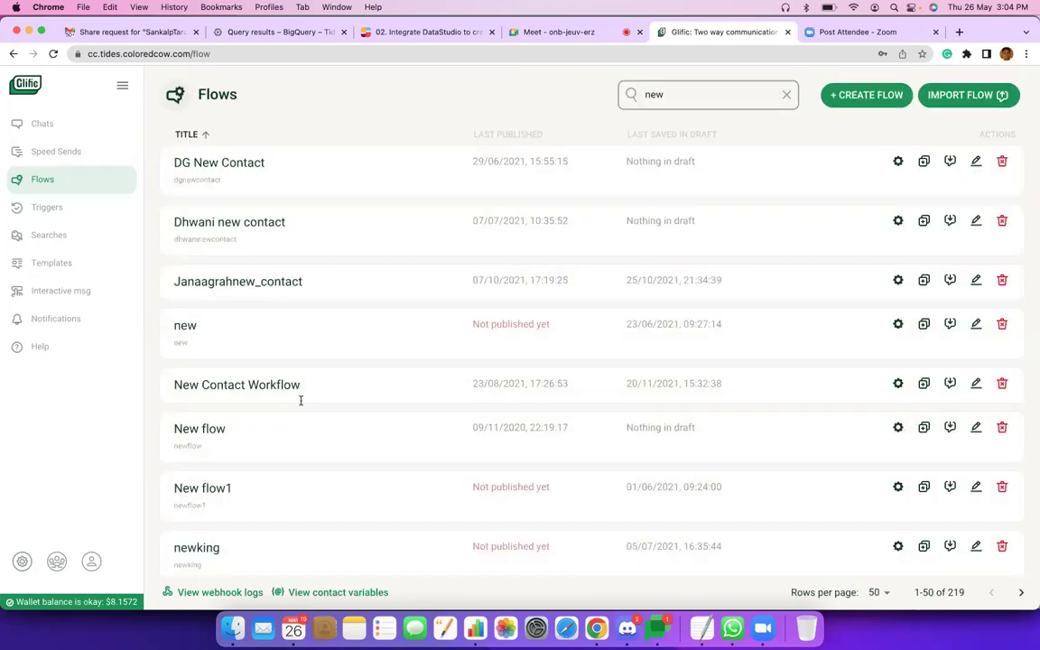
pyautogui.scroll(-1, 722, 356)
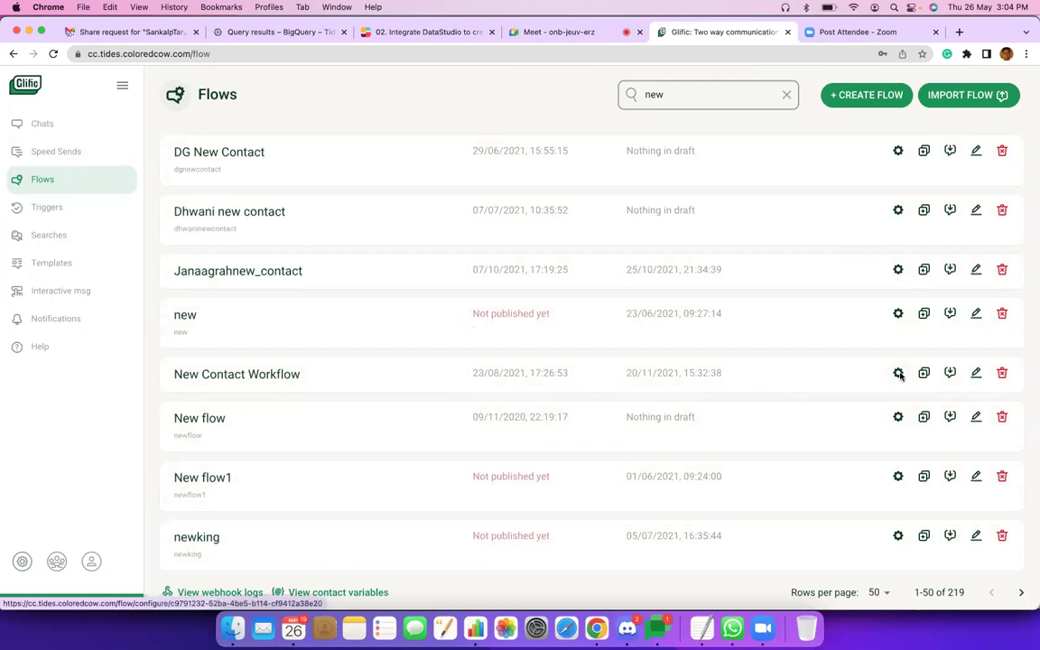
pyautogui.click(535, 417)
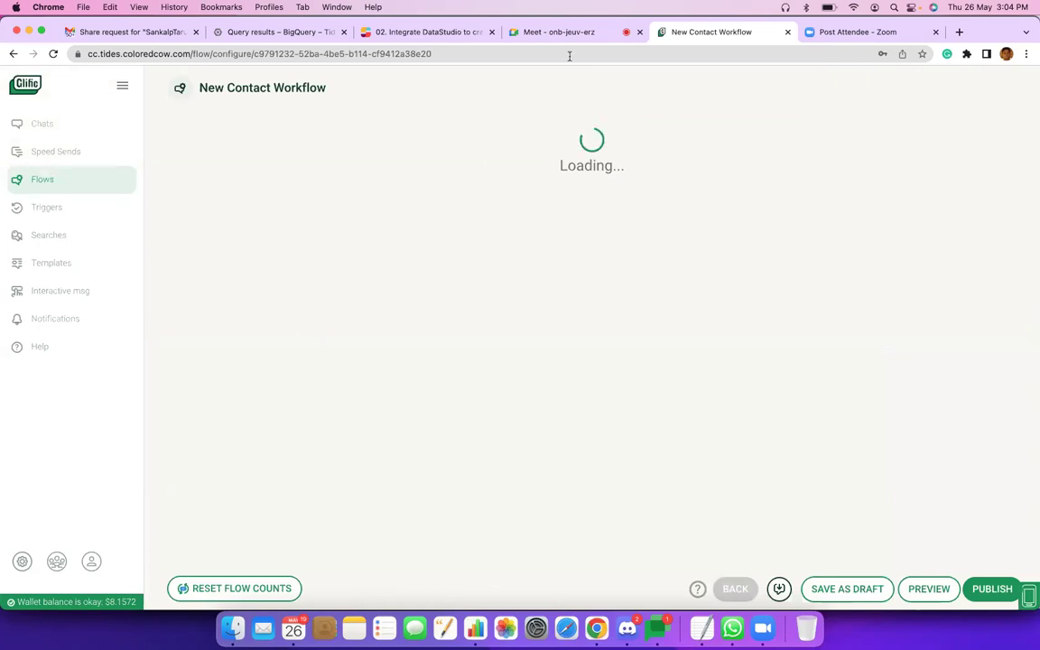
# Open the Glific chats page in a new browser tab and switch to it.
pyautogui.rightClick(46, 129)
pyautogui.click(90, 134)
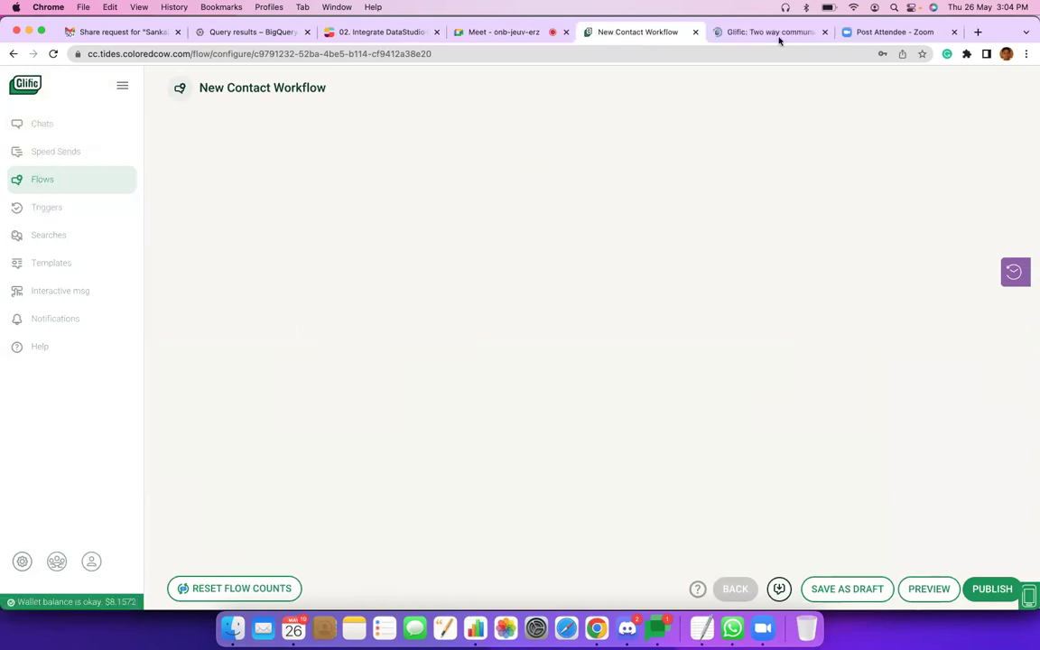
pyautogui.click(777, 35)
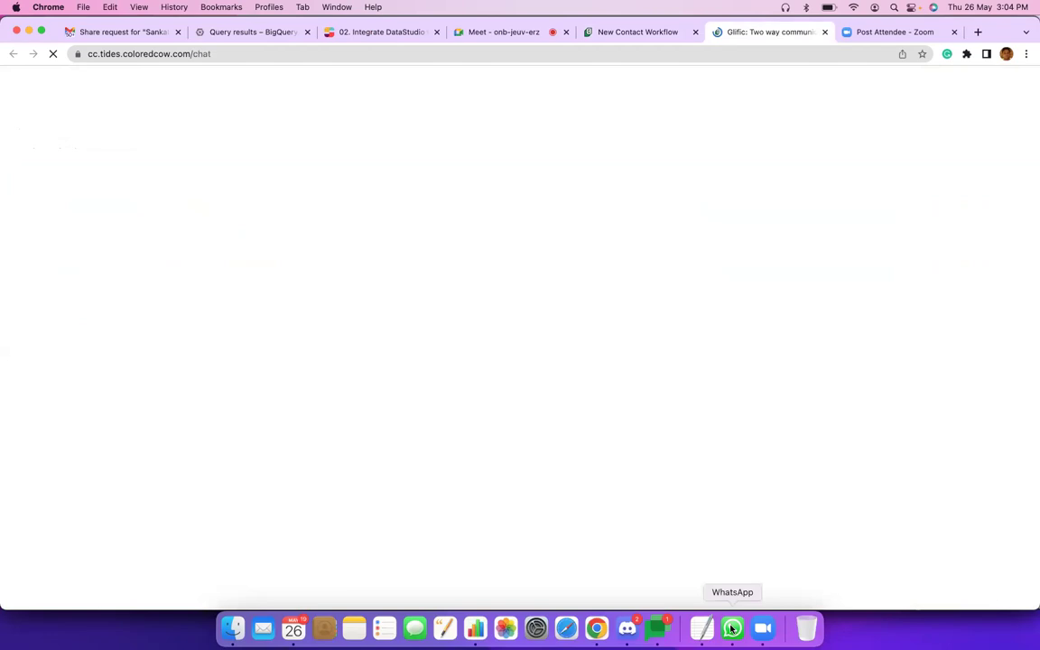
# Bring up WhatsApp and open the ColoredCow BOT chat with its help menu replies.
pyautogui.click(733, 629)
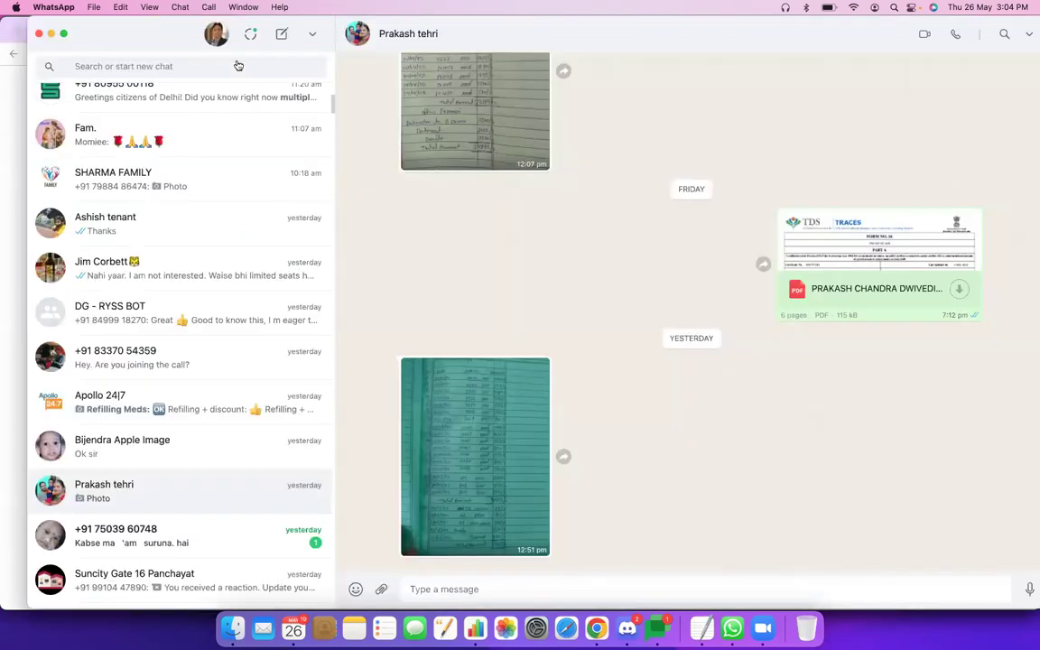
pyautogui.hotkey('ctrl', 'Right')
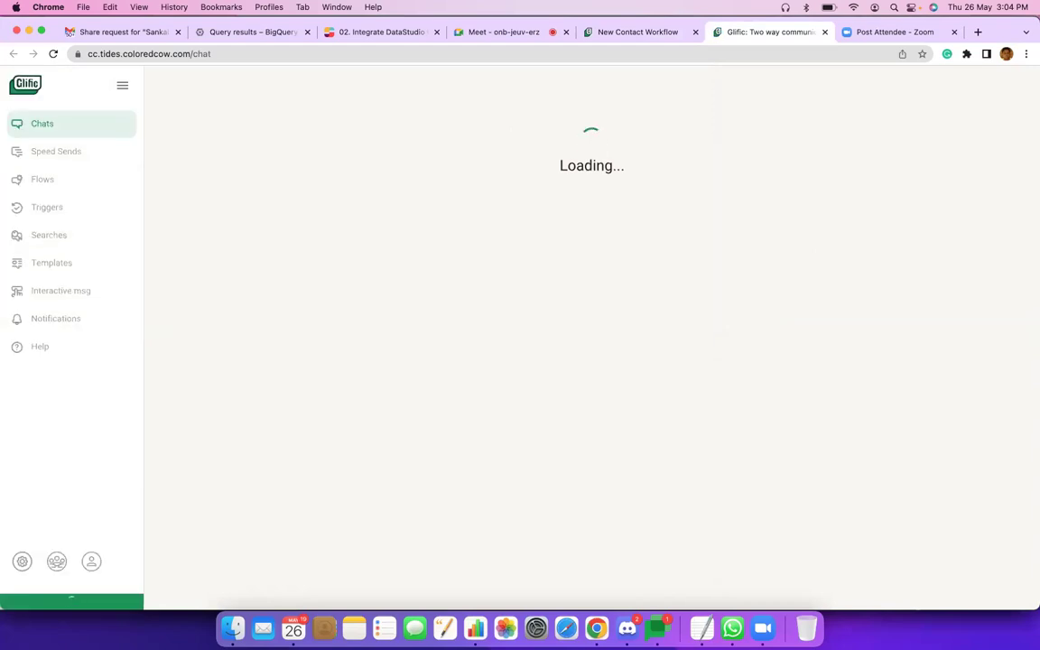
pyautogui.click(732, 628)
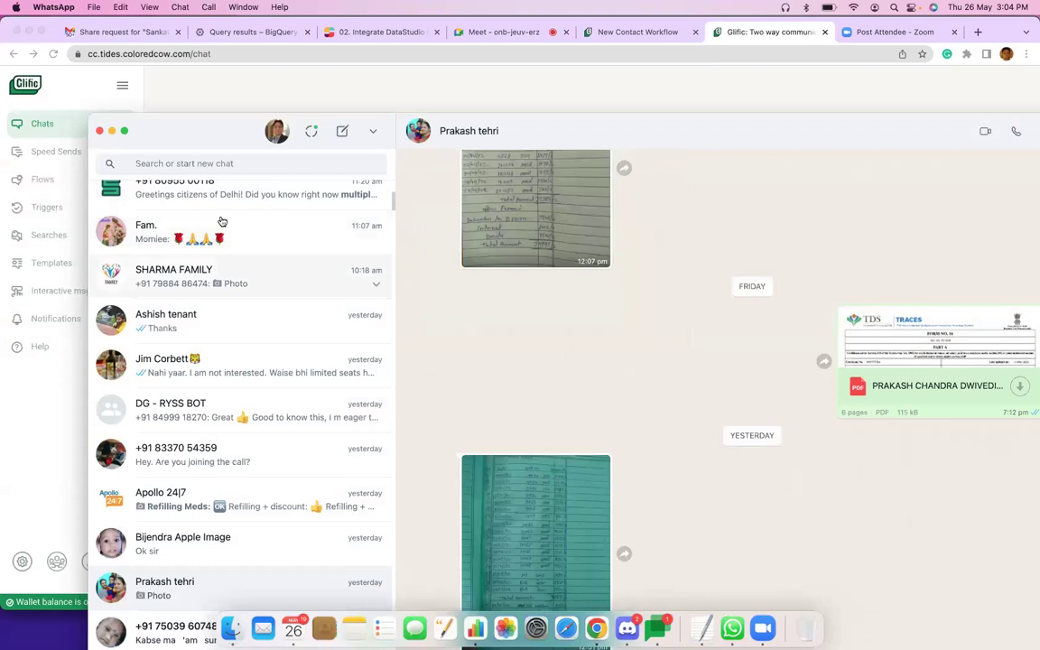
pyautogui.scroll(5, 200, 206)
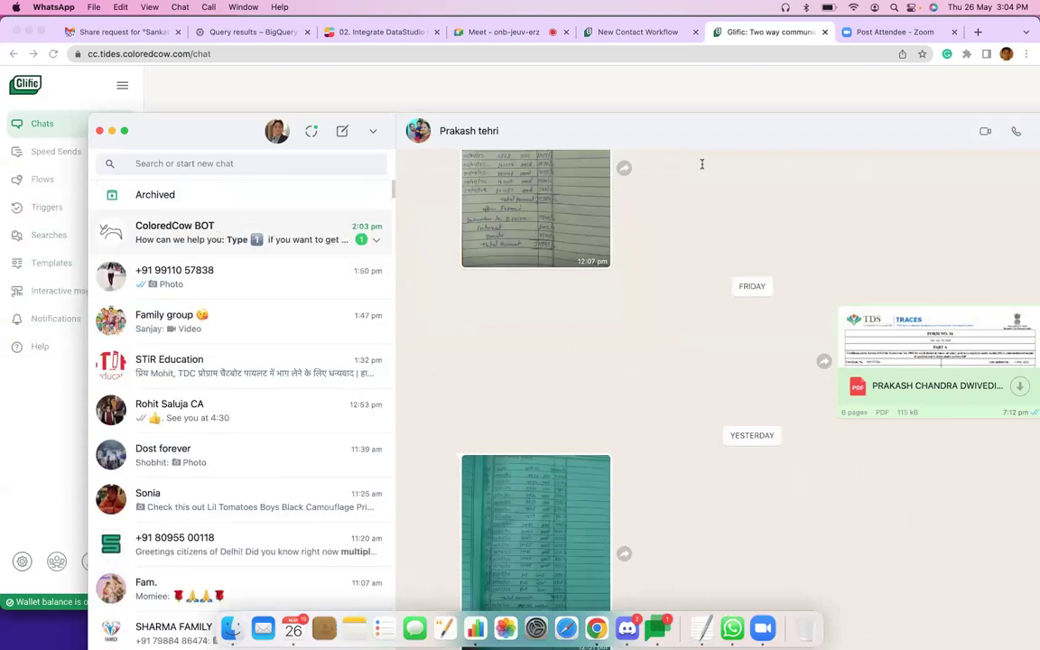
pyautogui.click(311, 255)
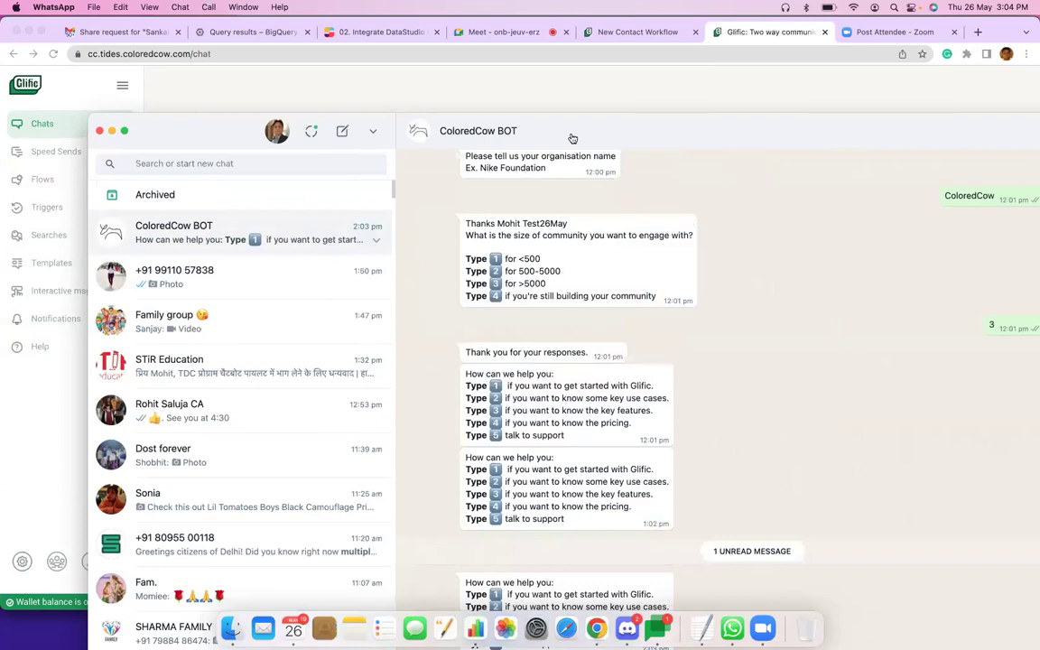
# Move WhatsApp aside and return to the test contact's conversation in Glific.
pyautogui.moveTo(573, 138); pyautogui.dragTo(232, 40)
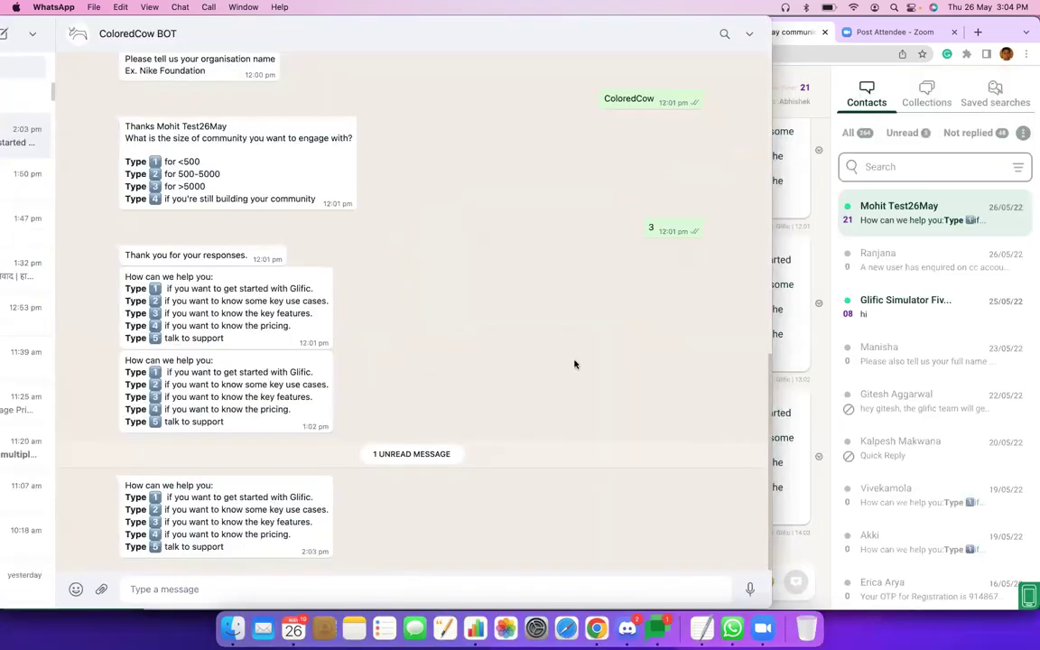
pyautogui.press('super+Tab')
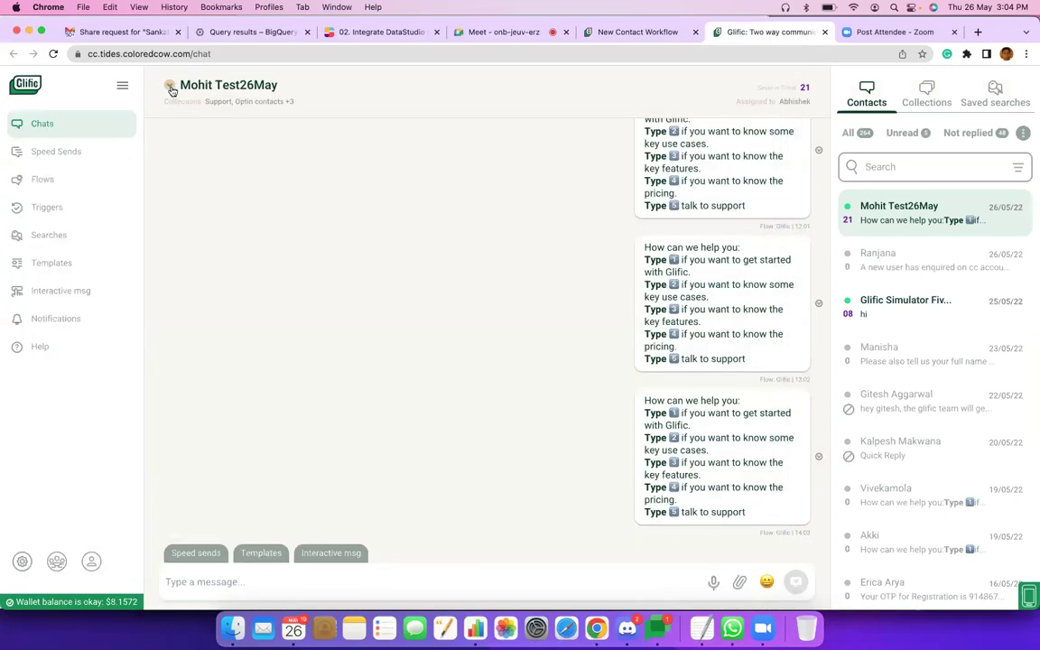
pyautogui.click(170, 87)
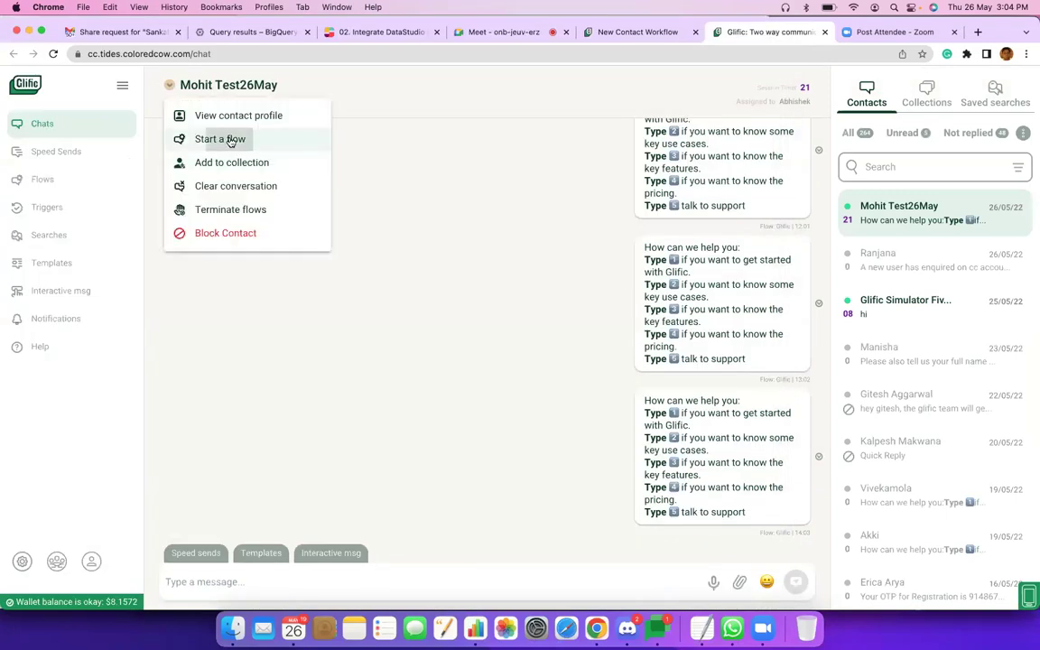
# Start New Contact Workflow for the test contact via Start a flow, then check WhatsApp for the Optin message.
pyautogui.click(296, 139)
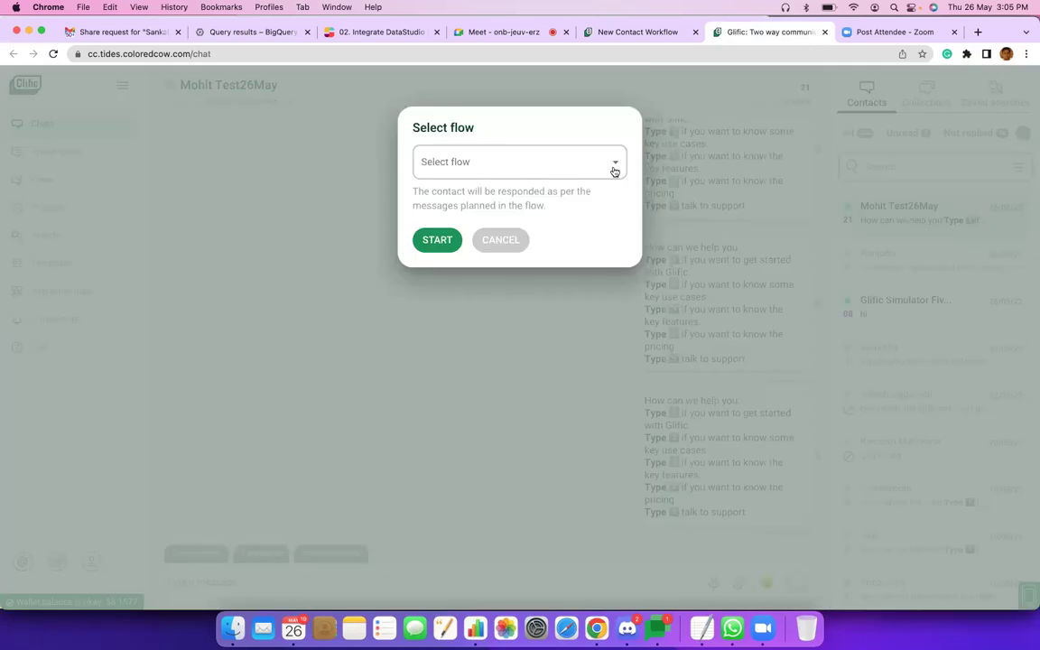
pyautogui.click(614, 170)
pyautogui.scroll(-1, 516, 326)
pyautogui.scroll(-15, 516, 326)
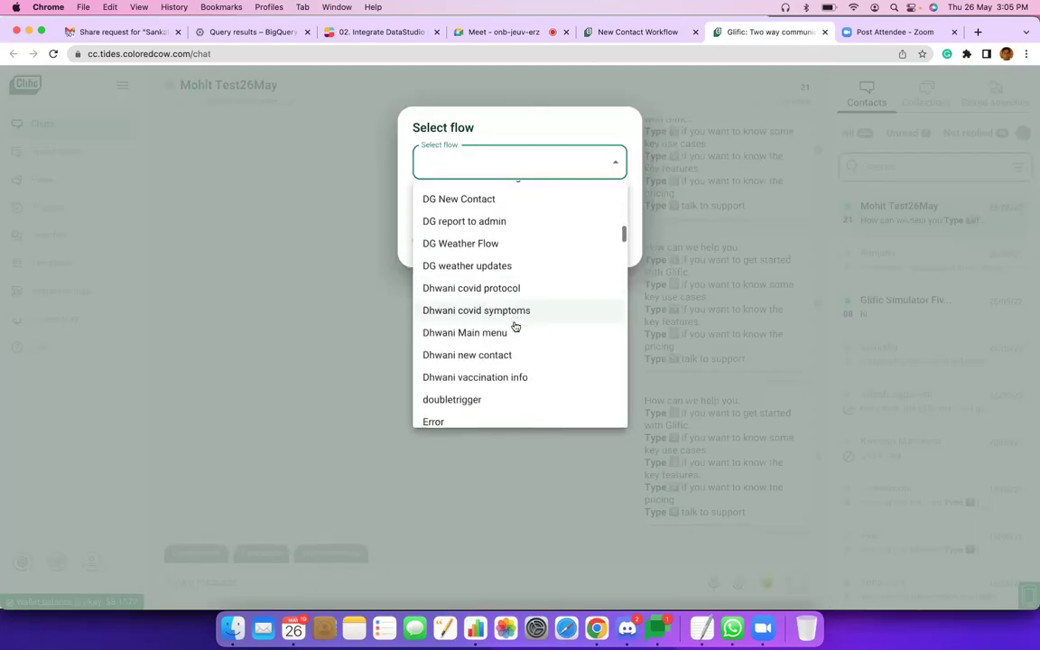
pyautogui.scroll(-12, 516, 326)
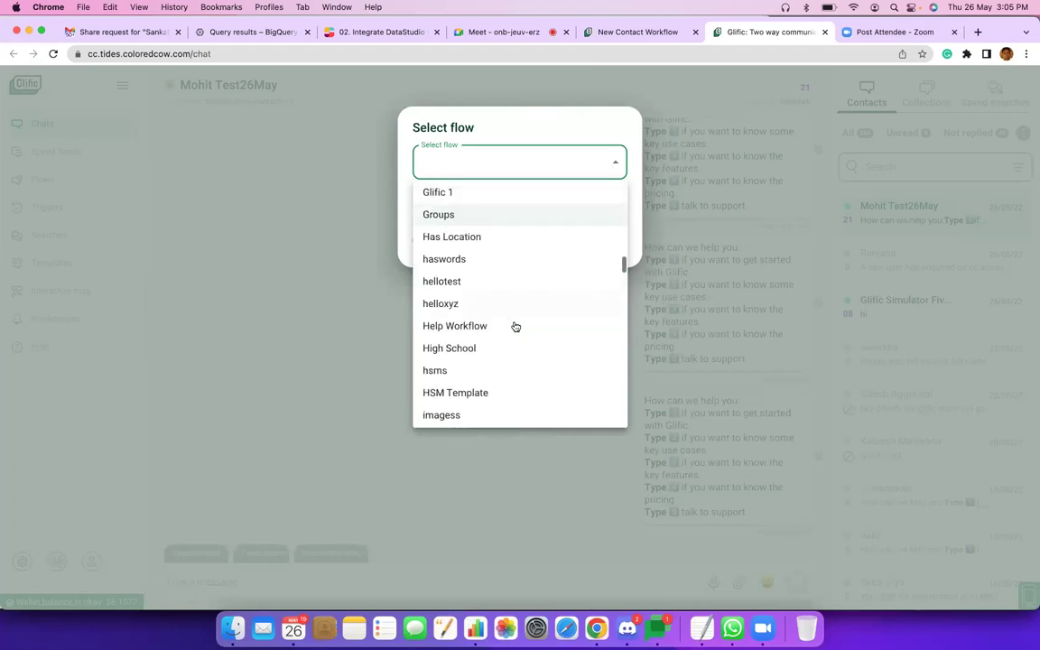
pyautogui.scroll(-3, 516, 326)
pyautogui.scroll(-3, 516, 326)
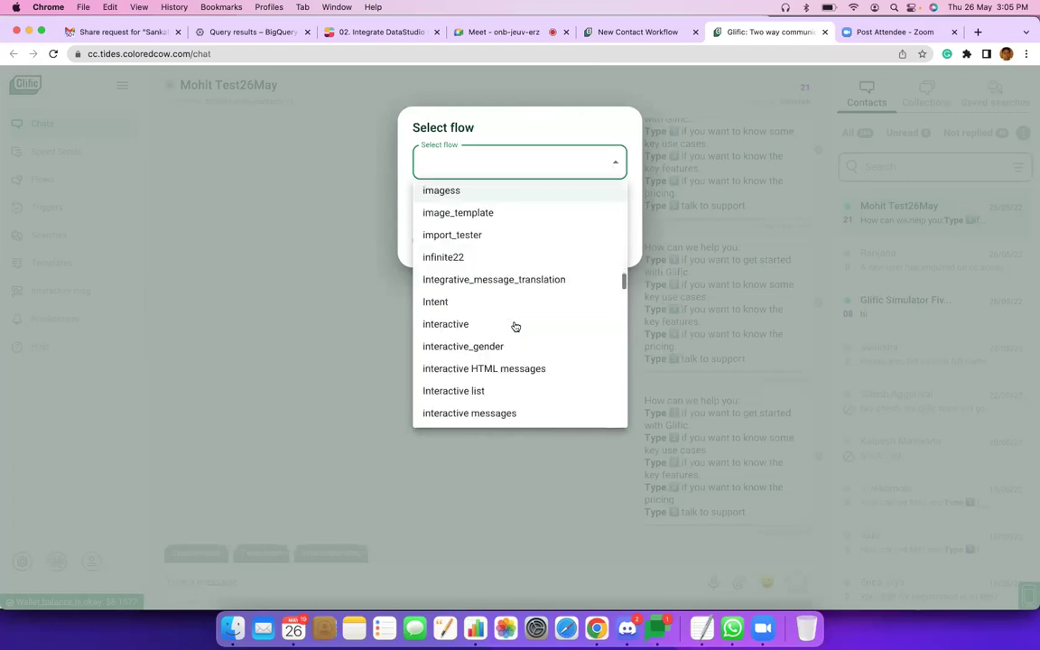
pyautogui.scroll(-6, 516, 326)
pyautogui.scroll(-10, 516, 326)
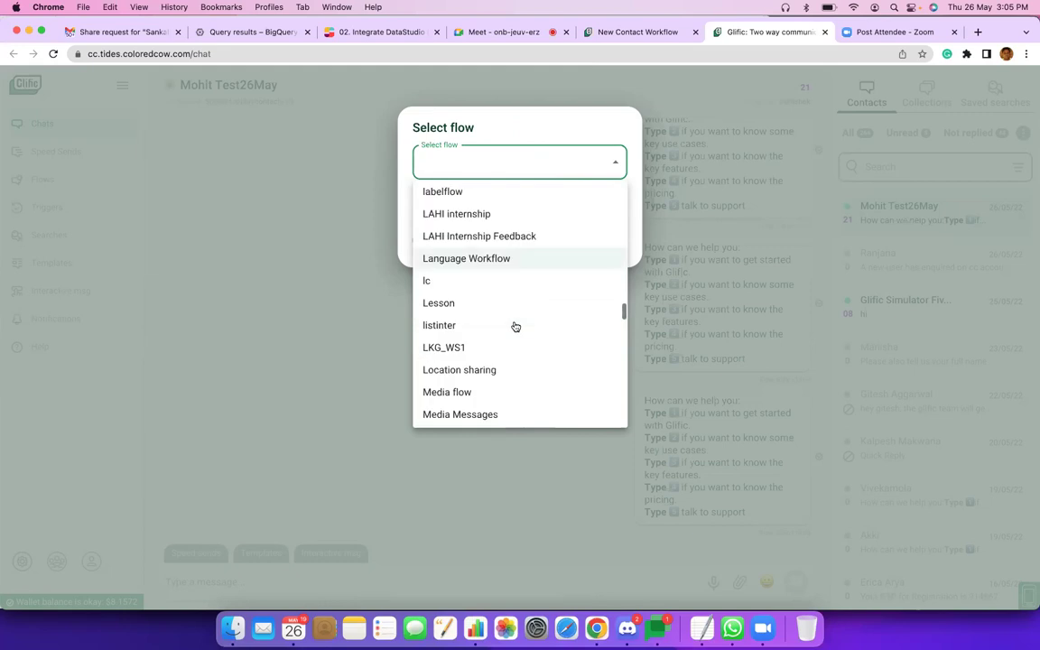
pyautogui.scroll(-5, 516, 326)
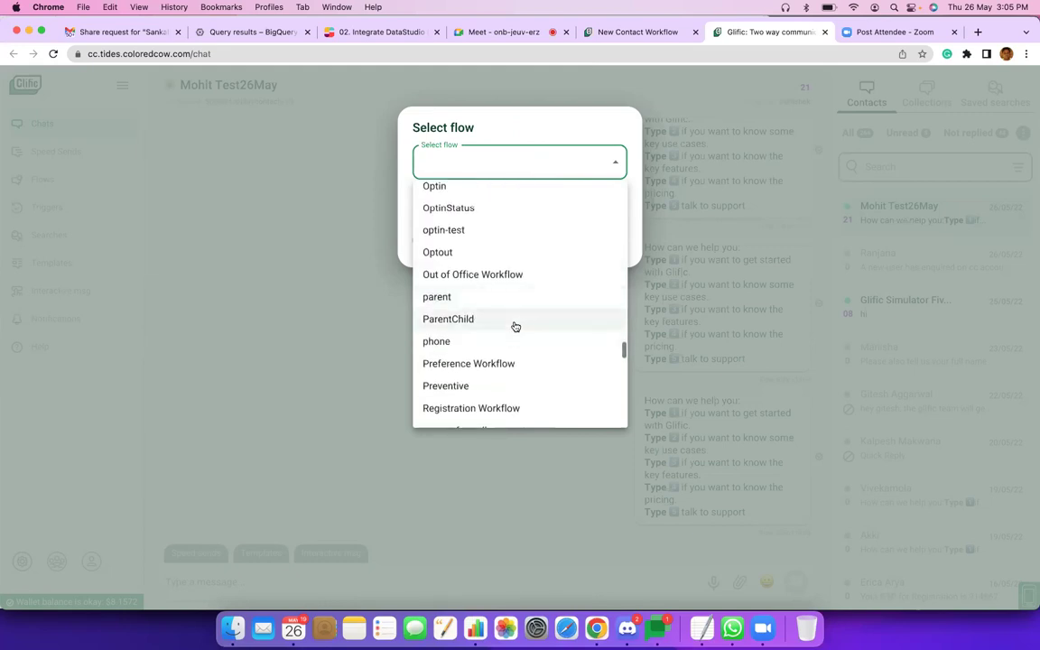
pyautogui.scroll(-8, 515, 326)
pyautogui.scroll(-2, 515, 326)
pyautogui.scroll(5, 515, 326)
pyautogui.scroll(6, 516, 326)
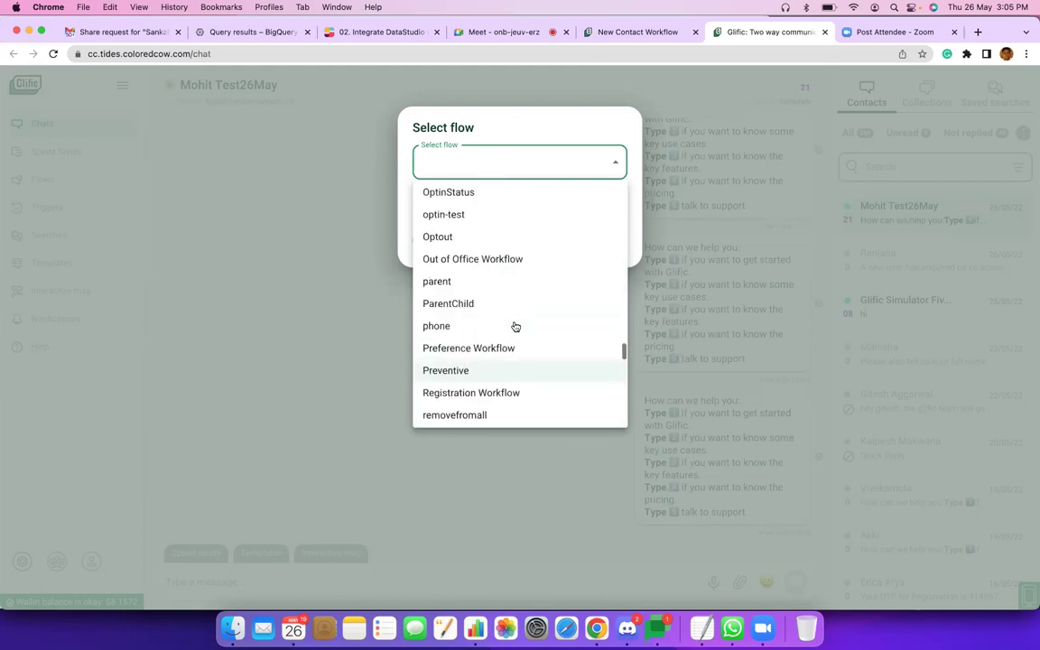
pyautogui.scroll(4, 516, 327)
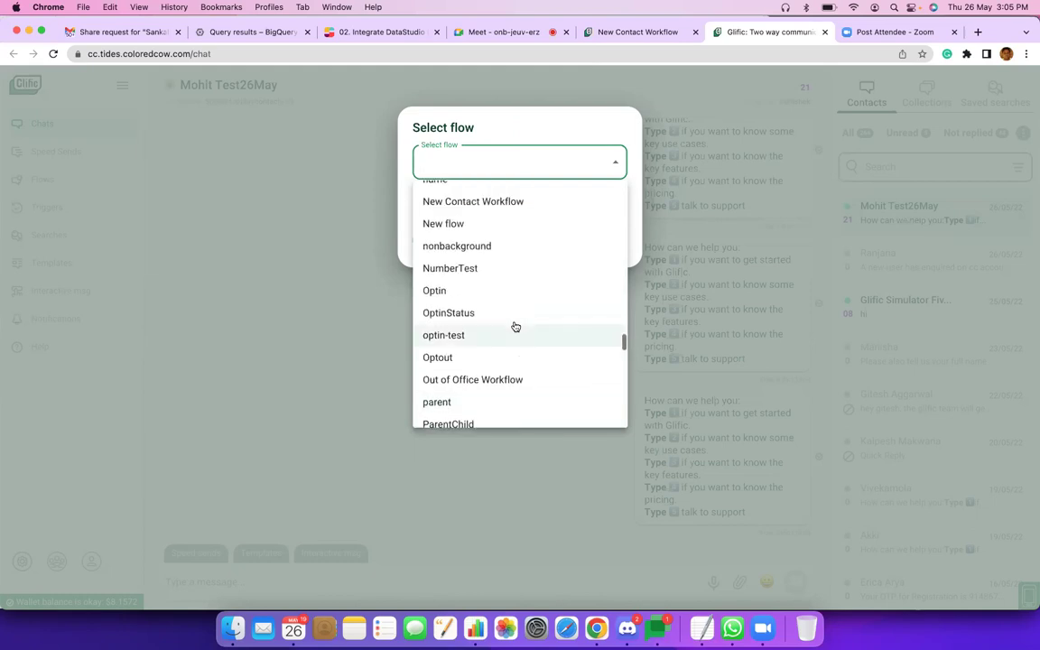
pyautogui.click(509, 214)
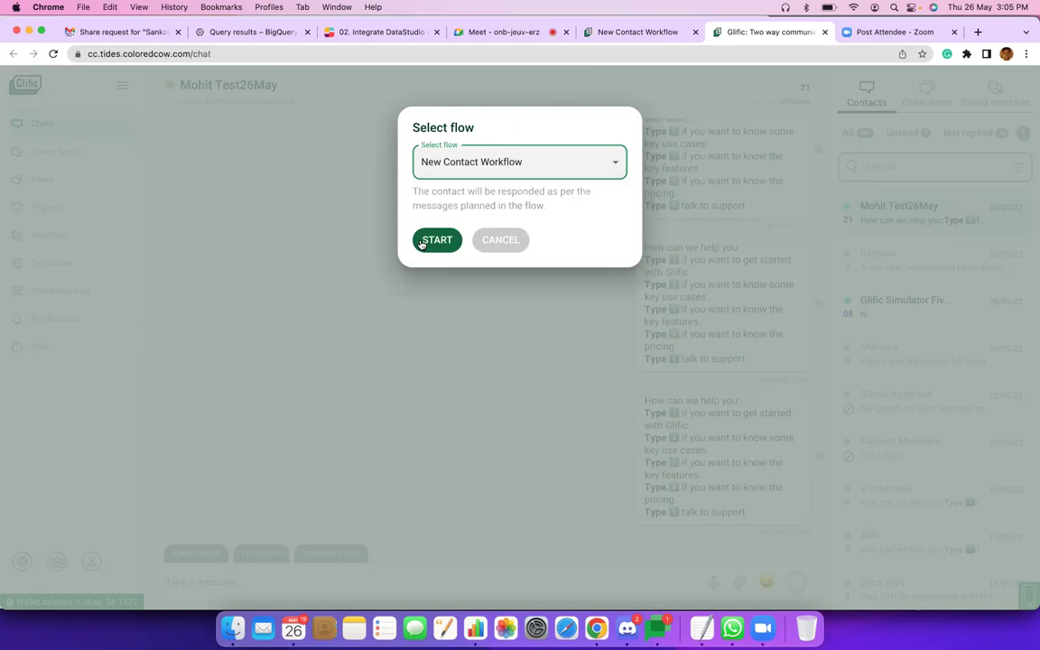
pyautogui.click(421, 241)
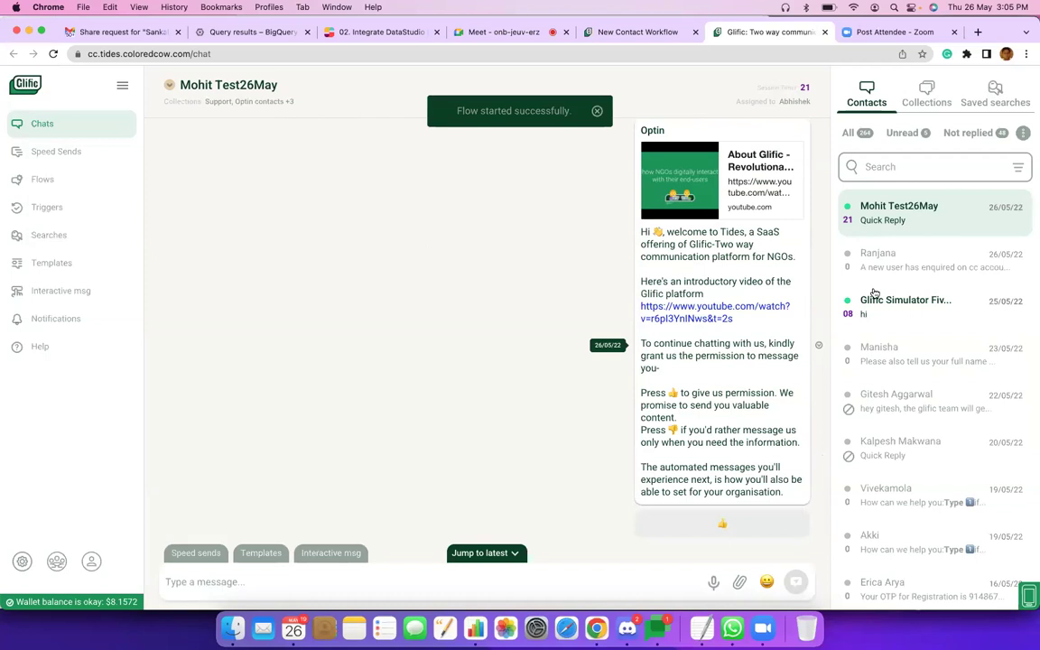
pyautogui.press('super+Tab')
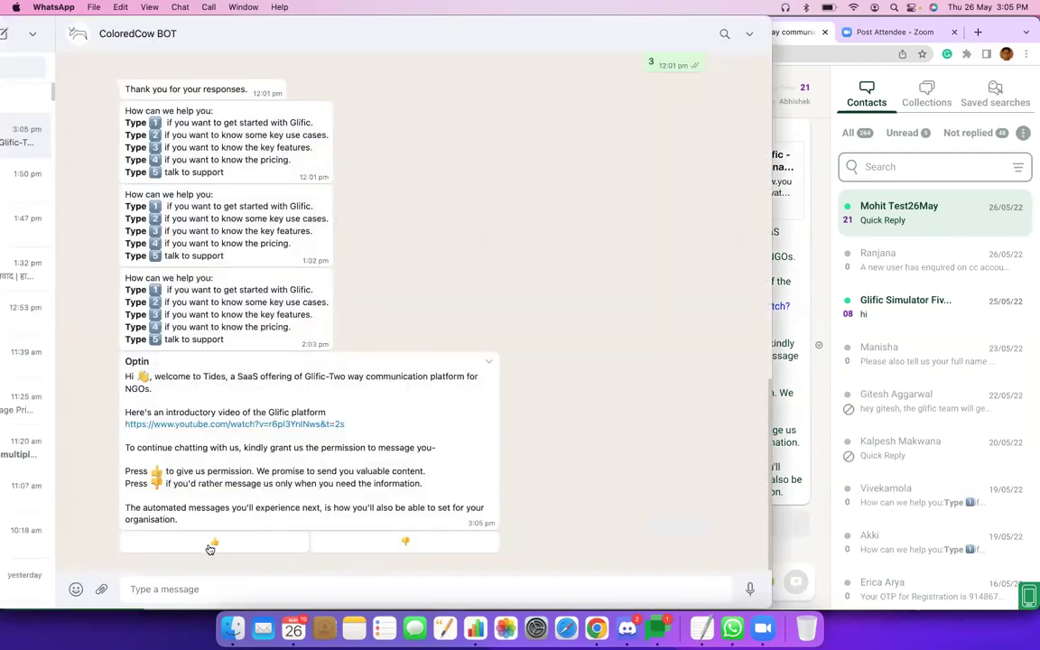
# Grant messaging permission with a thumbs-up, then reply 2 to keep English.
pyautogui.click(210, 545)
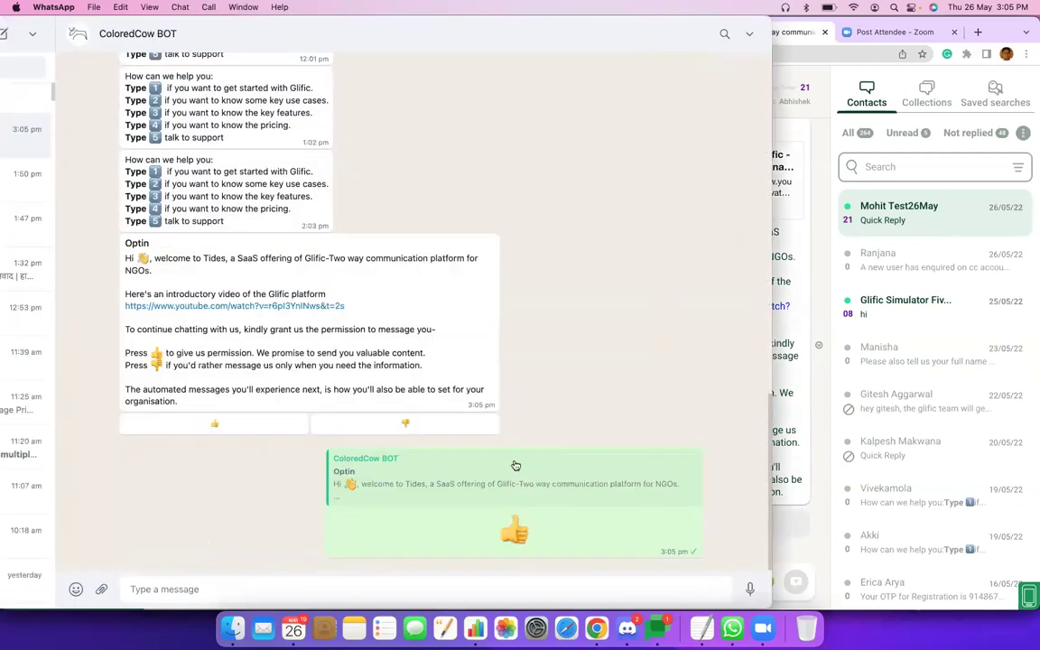
pyautogui.press('super+Tab')
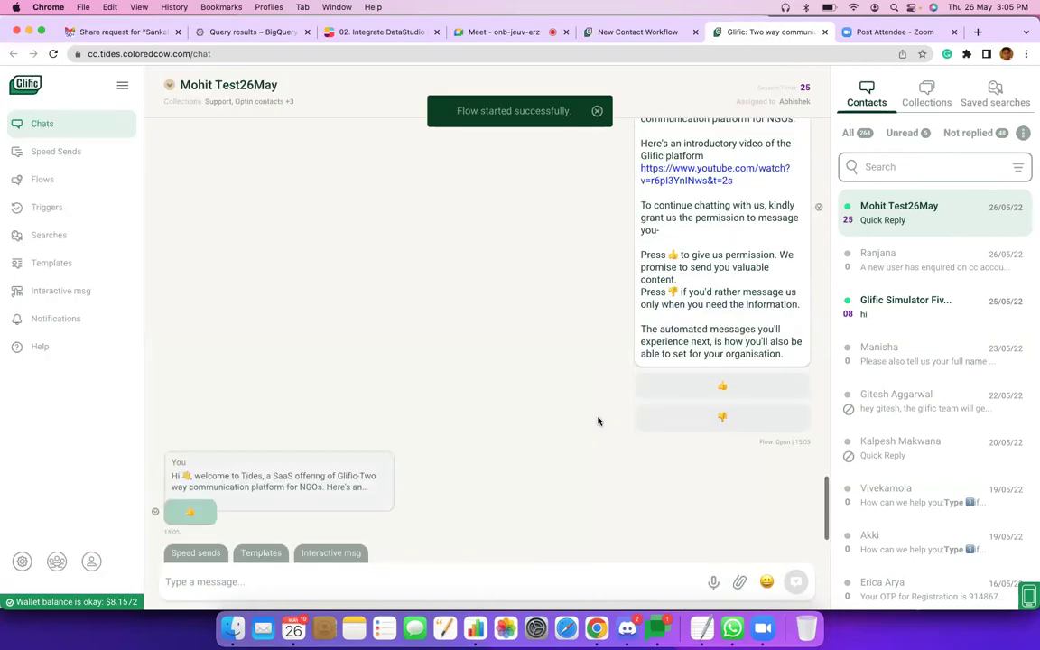
pyautogui.press('super+Tab')
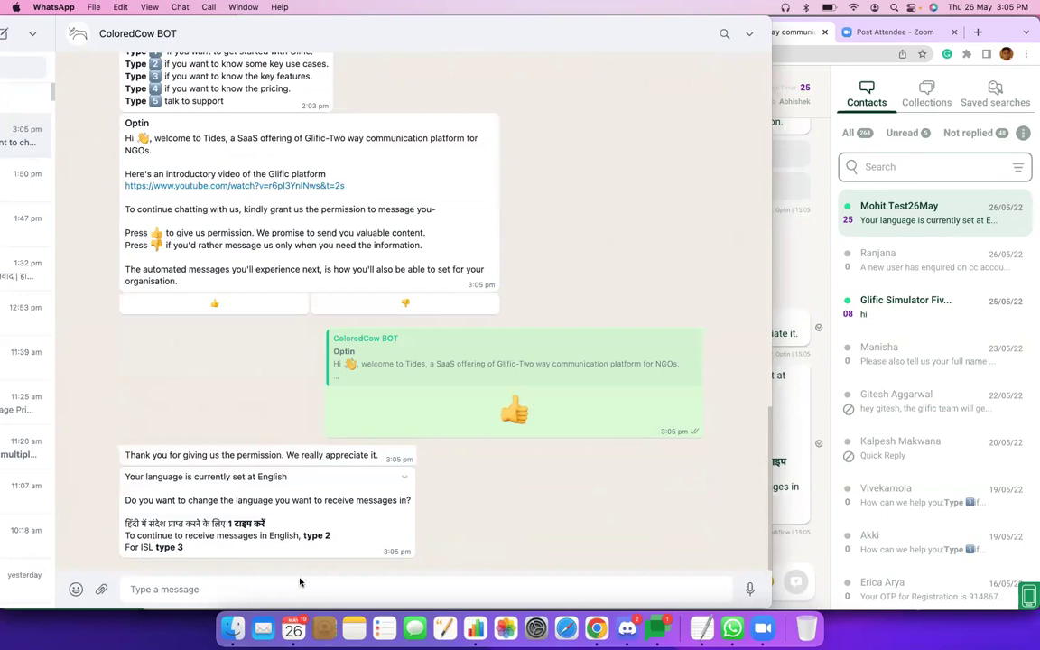
pyautogui.write('2')
pyautogui.press('Return')
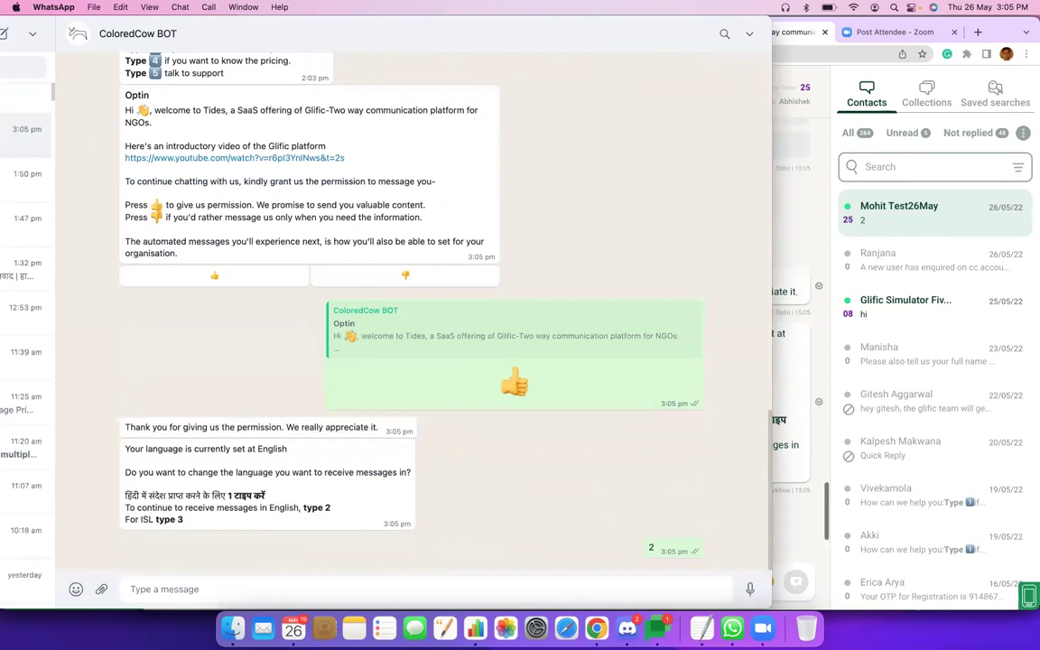
# Send the contact's full name and e-mail address as replies to the bot.
pyautogui.press('super+Tab')
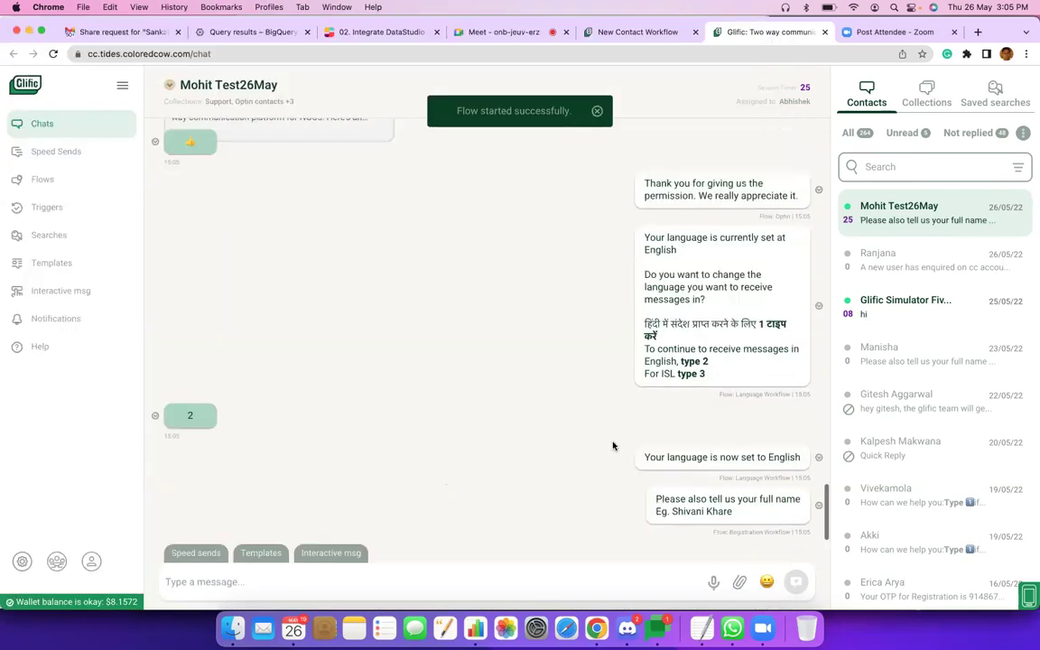
pyautogui.press('super+Tab')
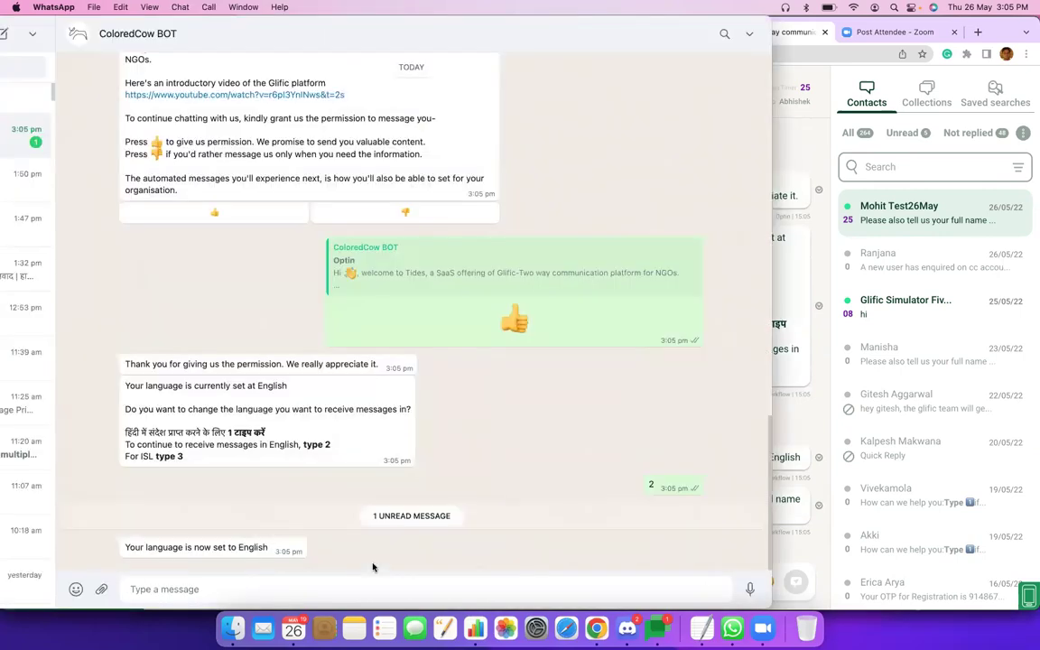
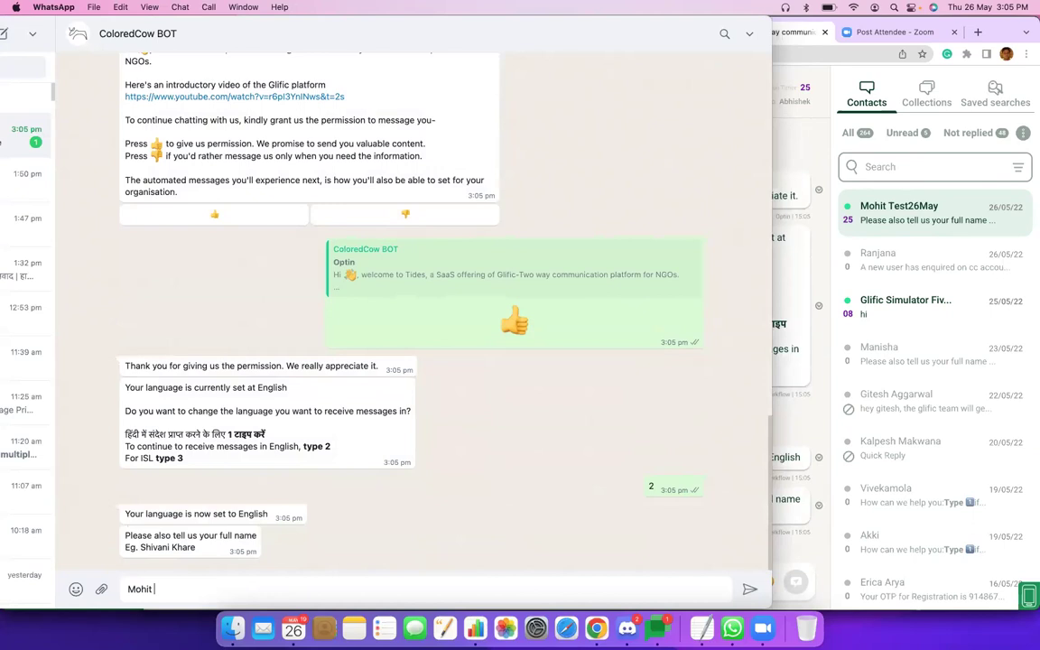
pyautogui.press('Return')
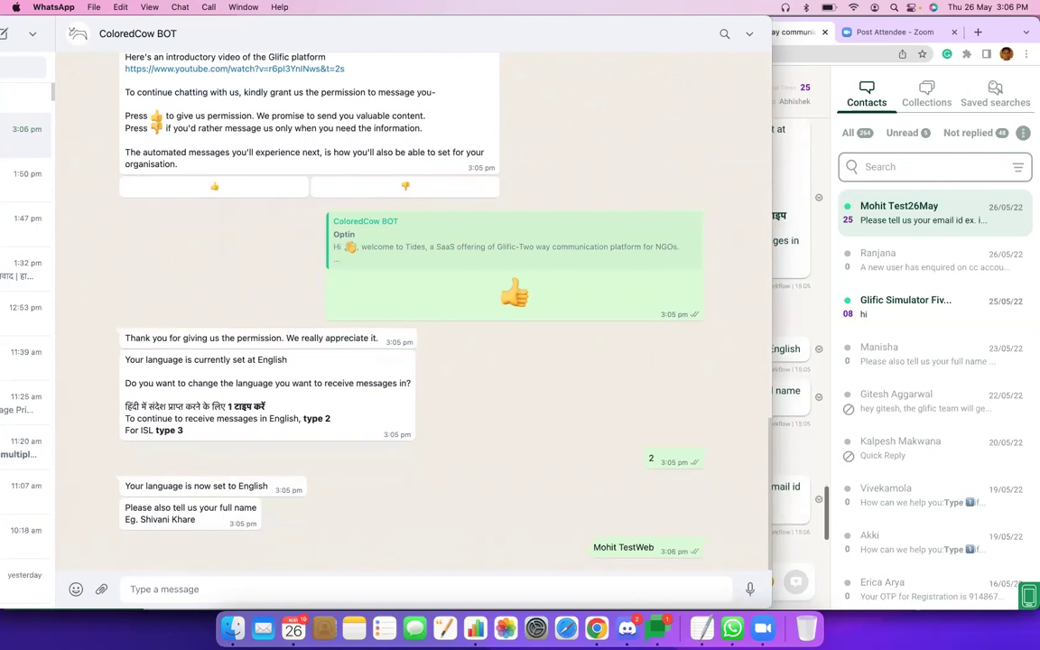
pyautogui.press('Return')
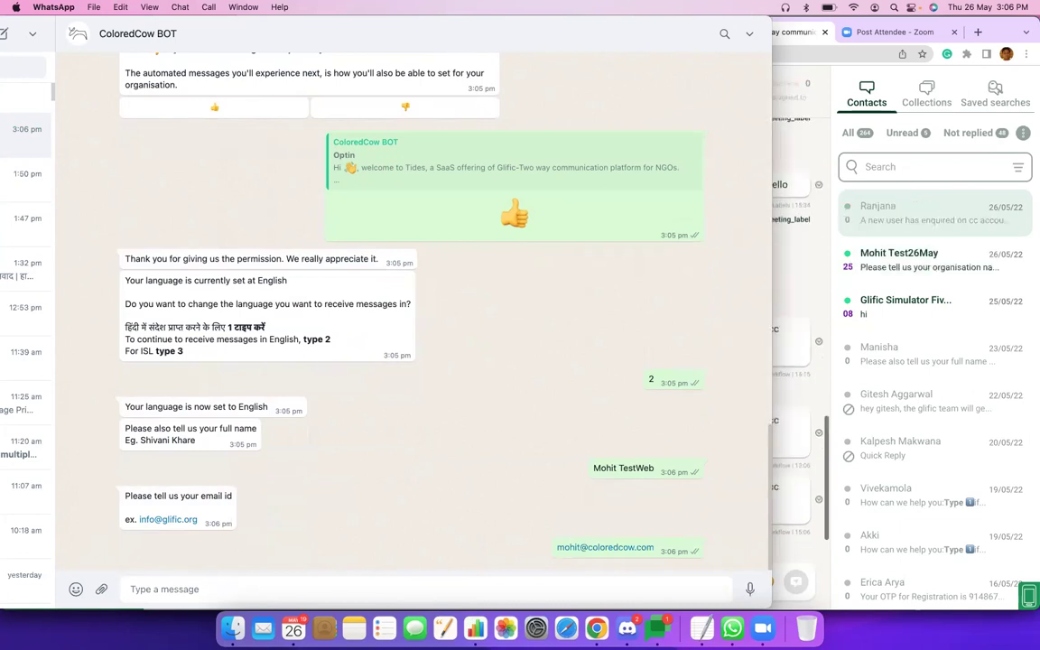
# Reply with organisation ColoredCow and community size 3, then return to Glific's chat.
pyautogui.write('ColoredCow')
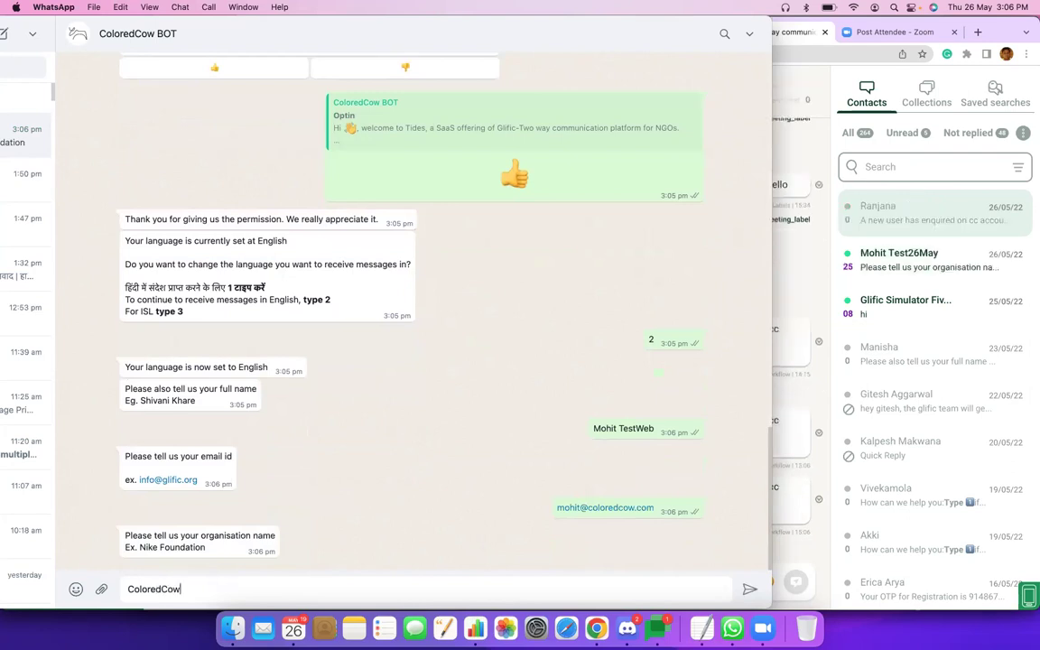
pyautogui.press('Return')
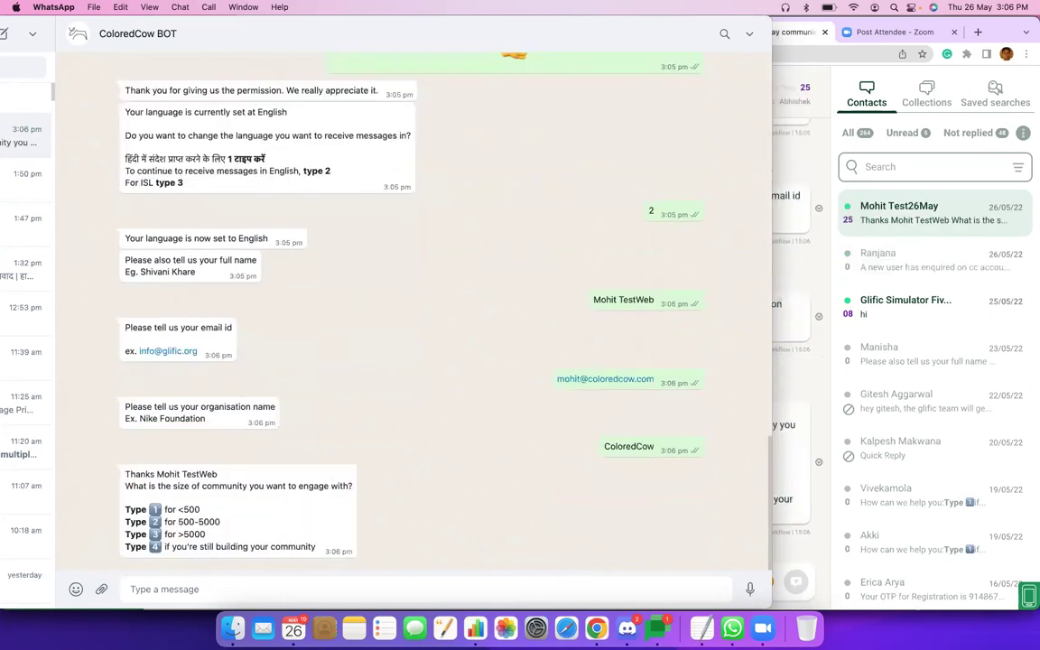
pyautogui.write('3')
pyautogui.press('Return')
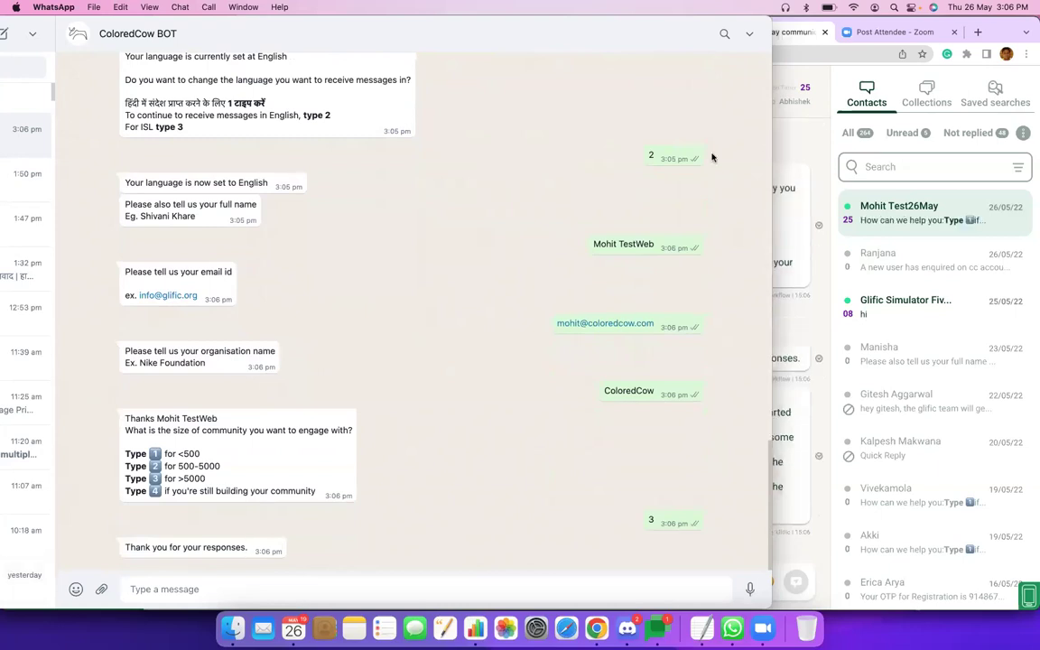
pyautogui.click(800, 33)
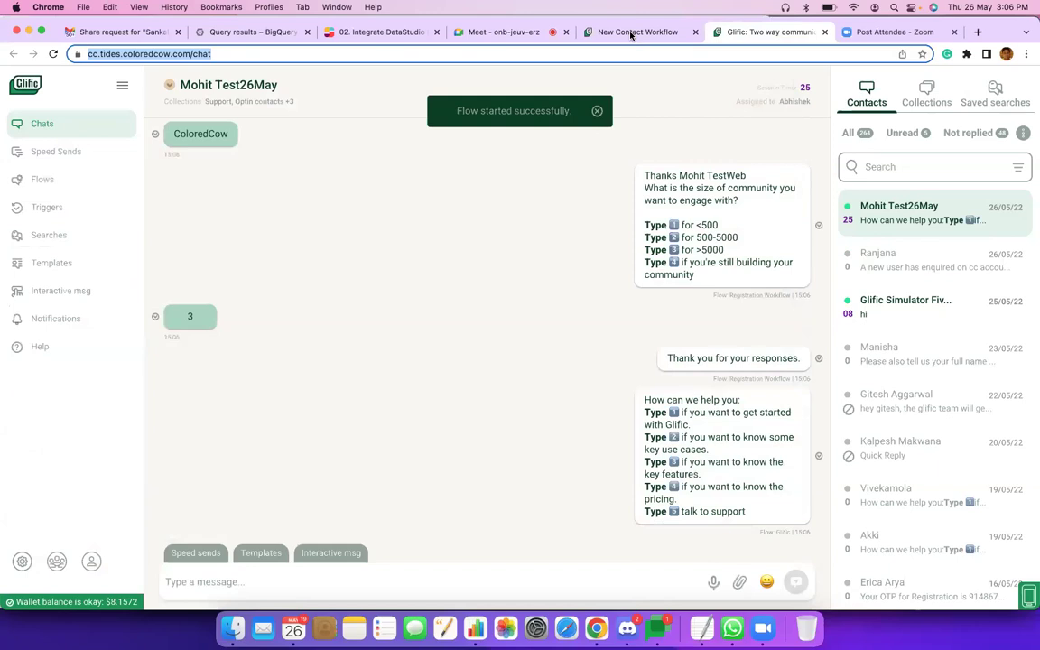
pyautogui.click(639, 31)
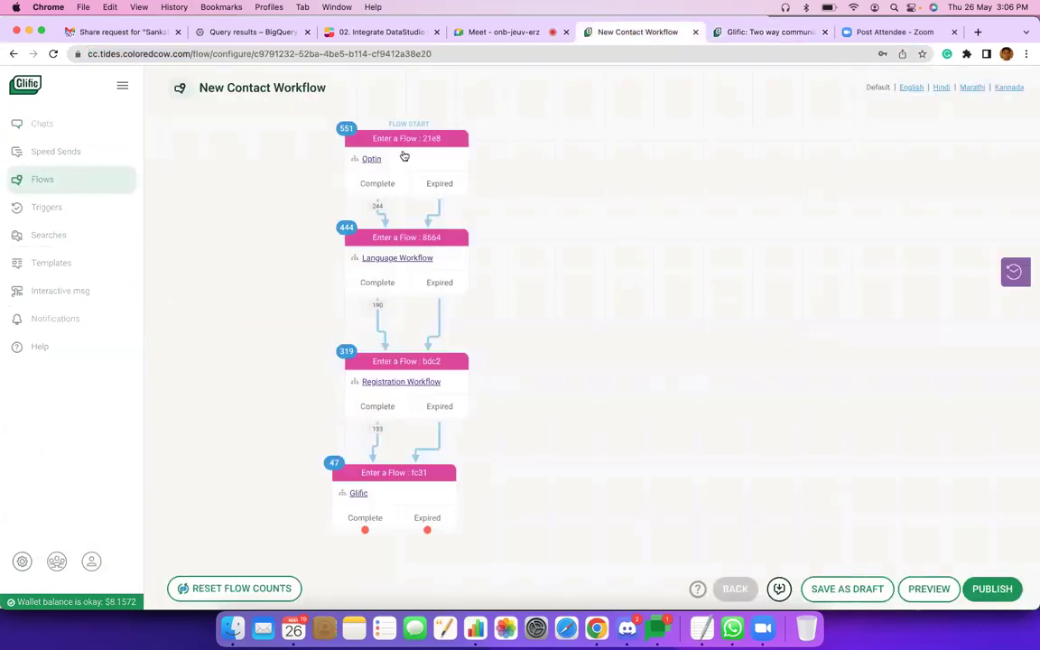
pyautogui.rightClick(375, 165)
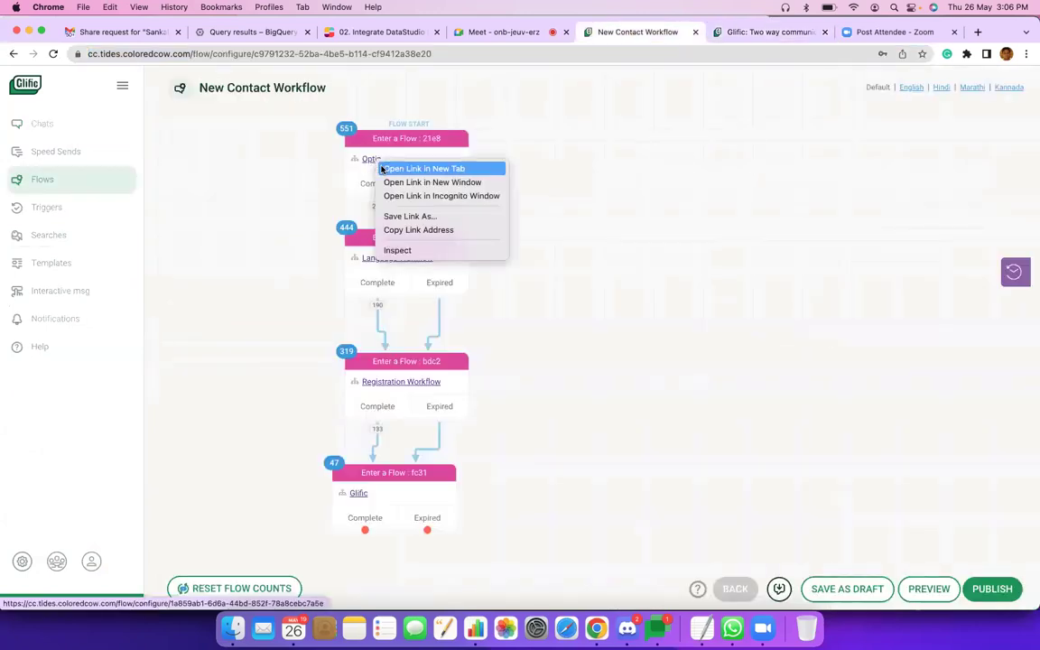
pyautogui.click(859, 99)
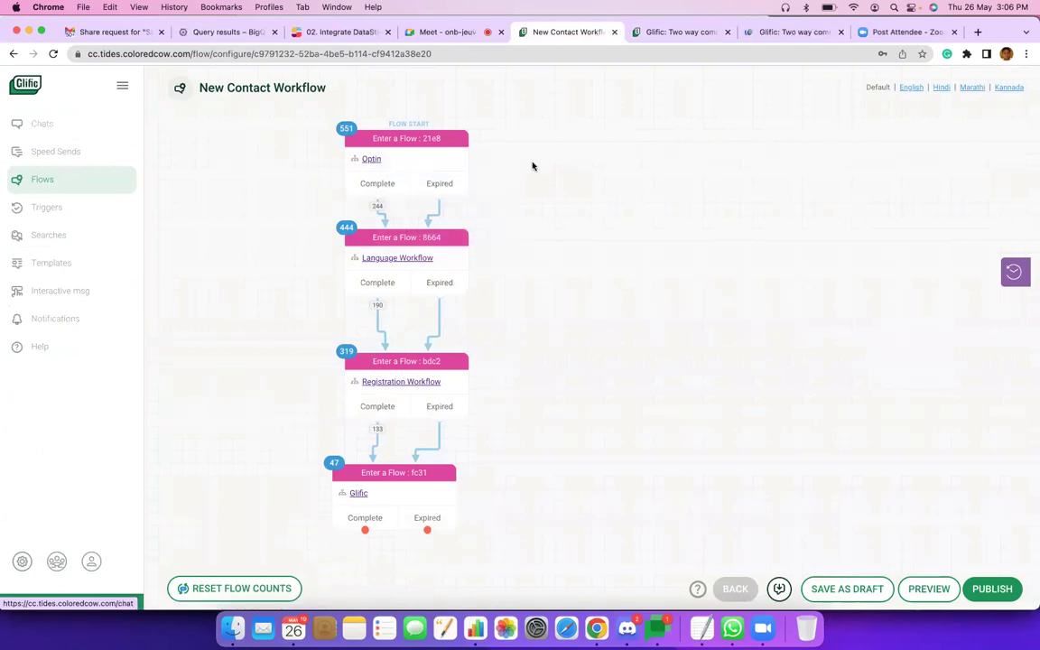
pyautogui.click(782, 33)
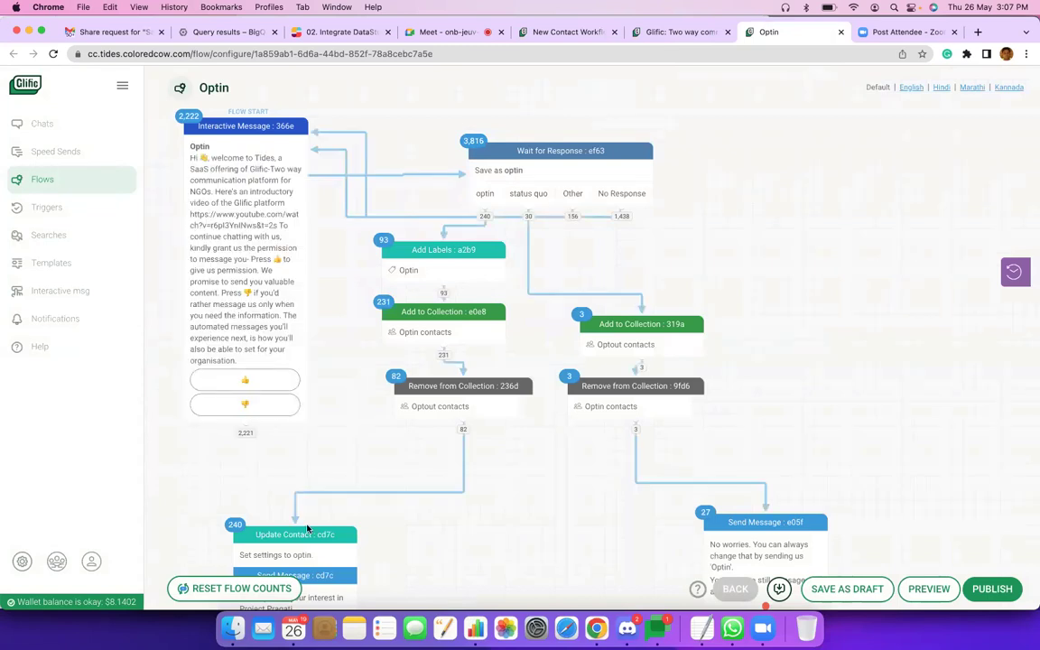
pyautogui.scroll(-2, 307, 528)
pyautogui.scroll(-1, 307, 528)
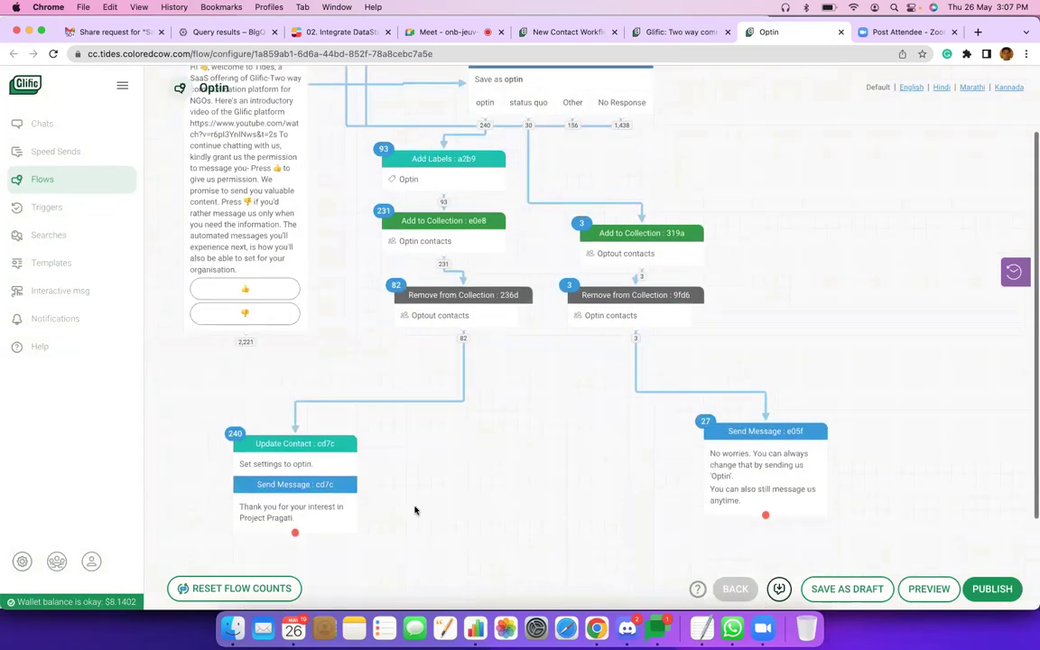
pyautogui.scroll(3, 418, 508)
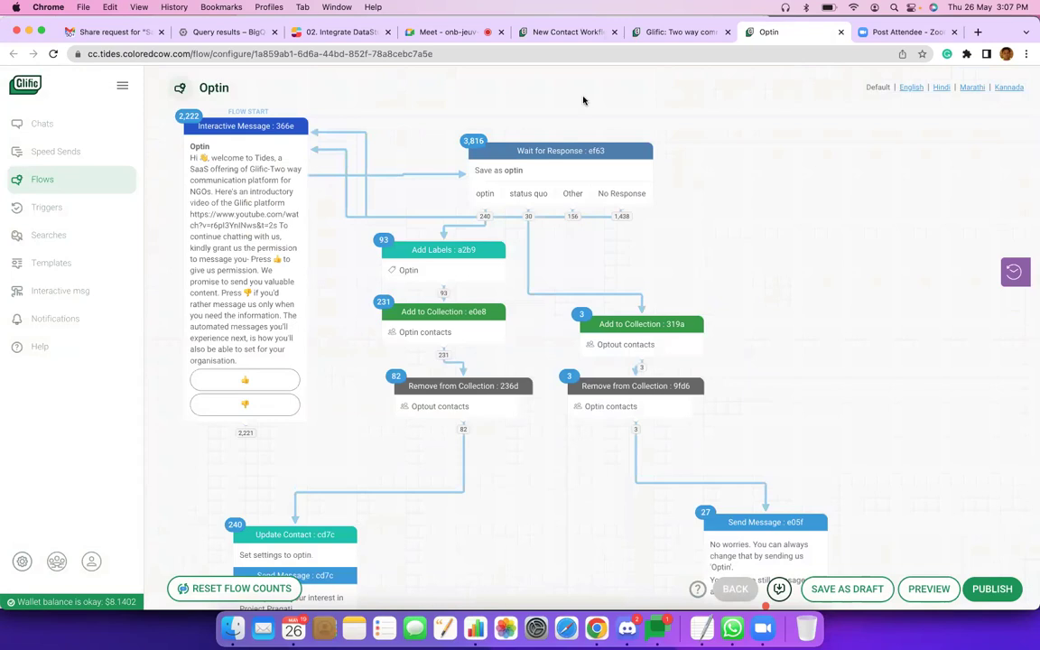
pyautogui.click(841, 32)
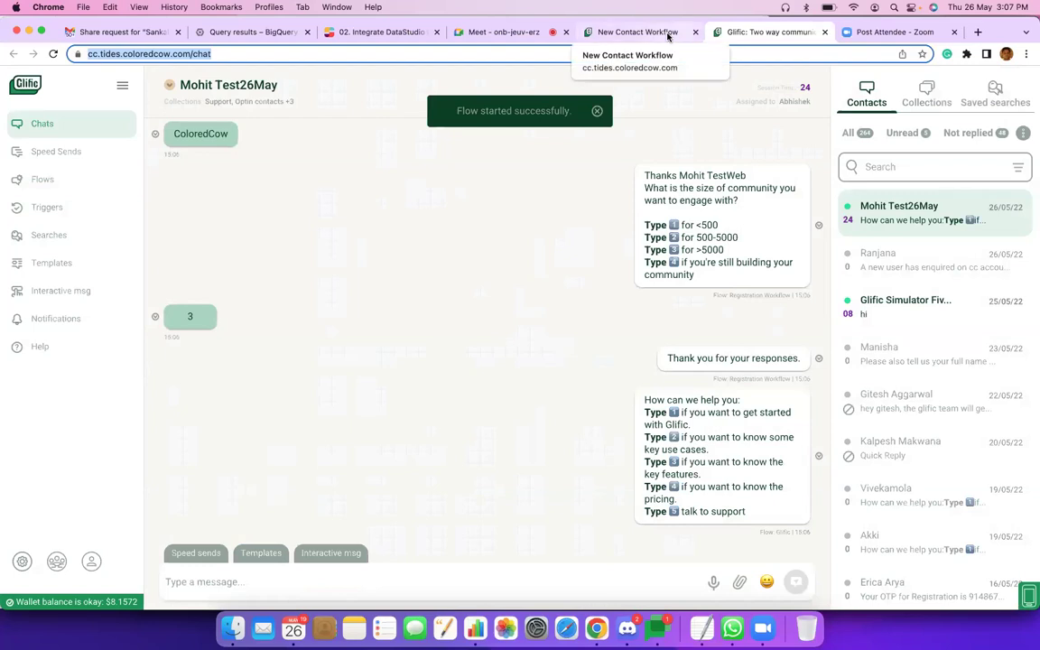
# Review the Language Workflow's Hindi, English and ISL options in a new tab, then close it.
pyautogui.click(669, 35)
pyautogui.rightClick(404, 266)
pyautogui.click(424, 267)
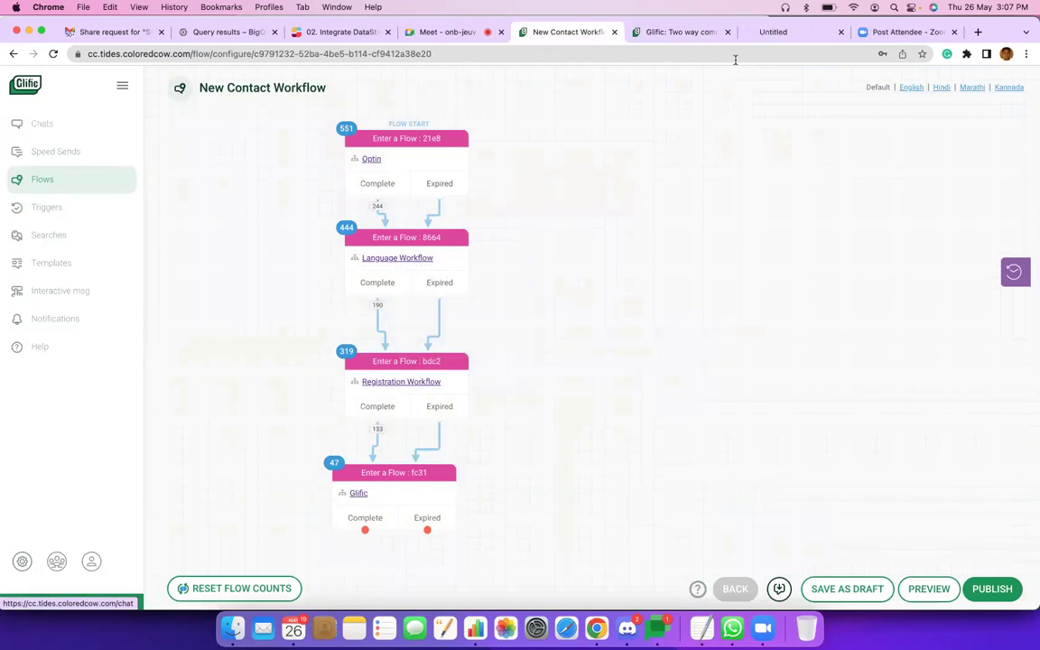
pyautogui.click(793, 34)
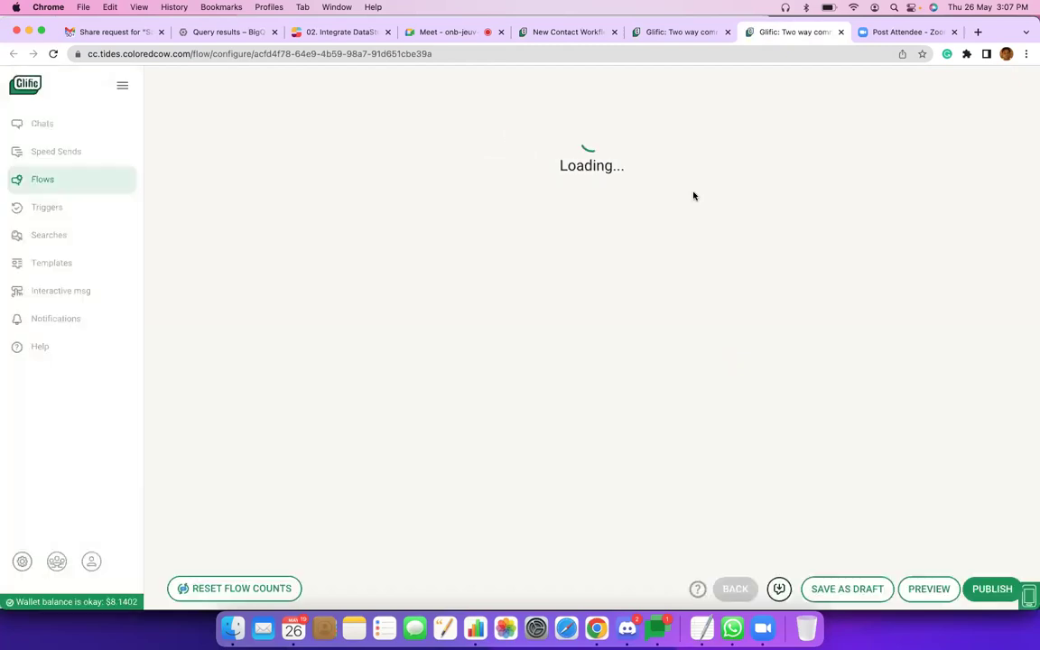
pyautogui.click(685, 36)
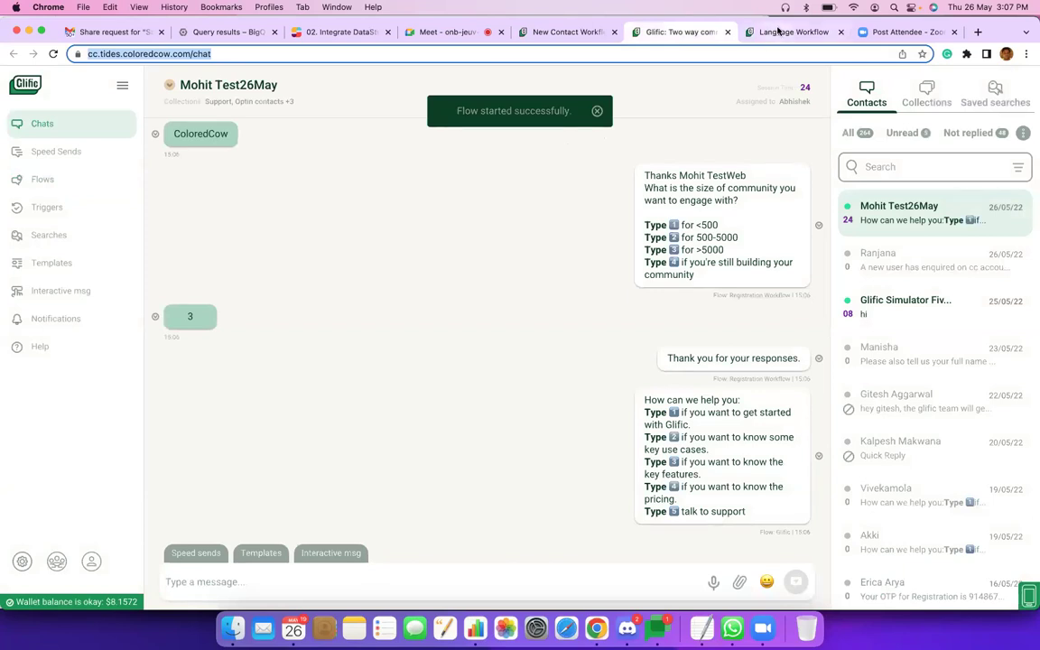
pyautogui.click(779, 31)
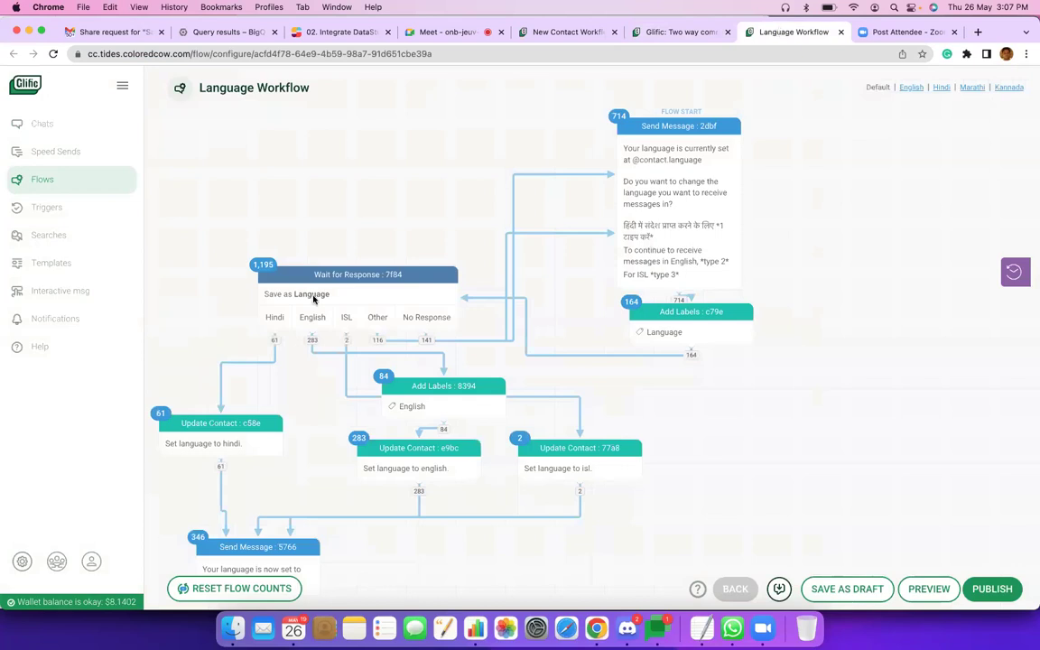
pyautogui.scroll(-1, 313, 298)
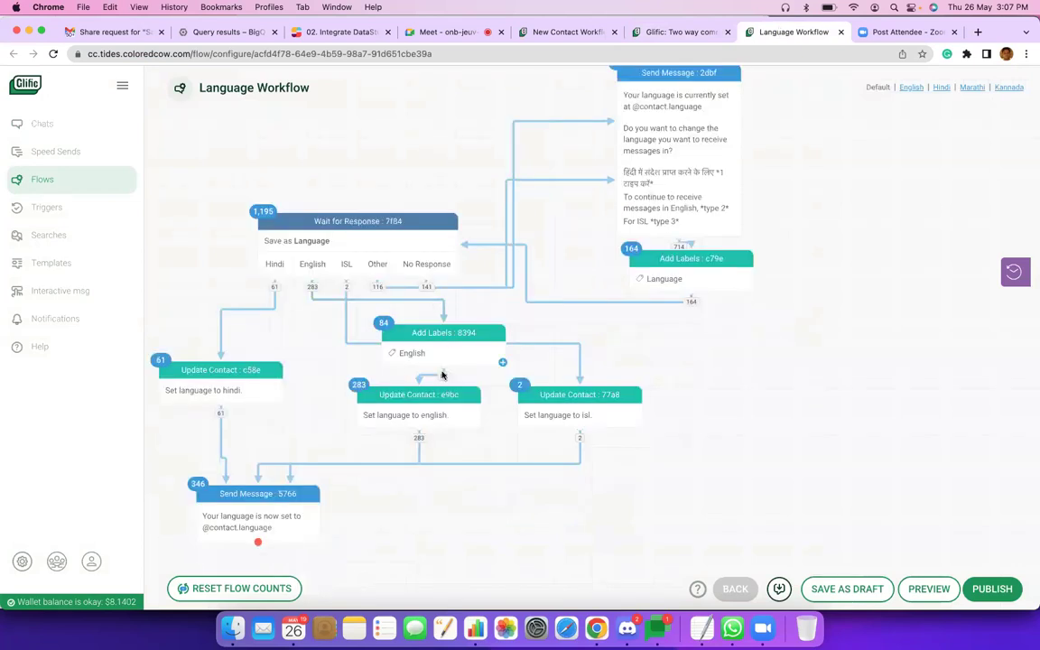
pyautogui.scroll(-2, 443, 390)
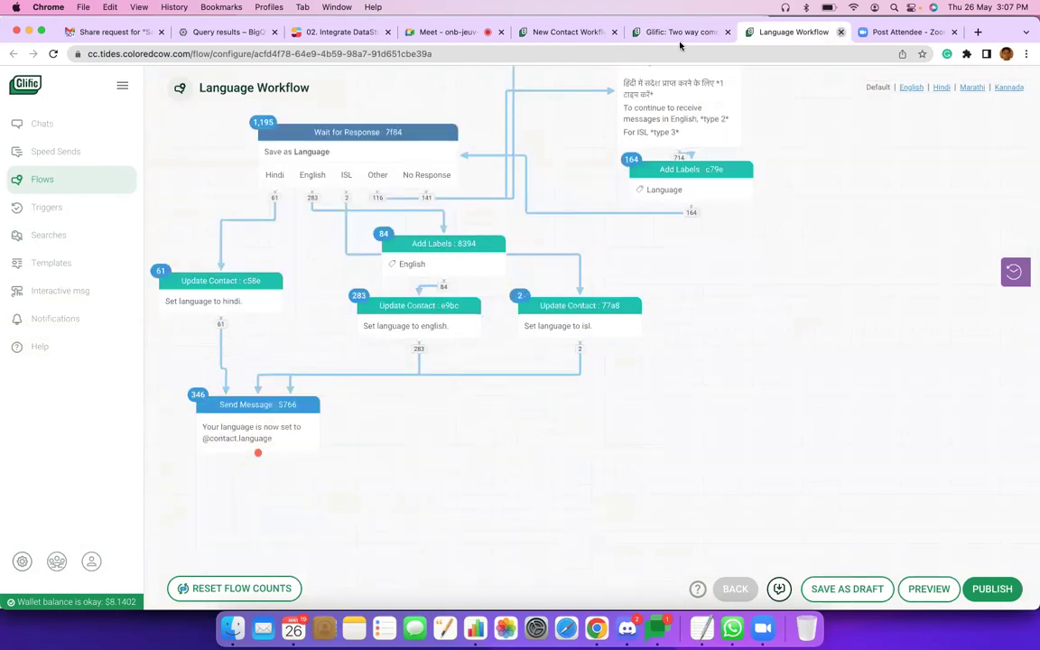
pyautogui.press('super+w')
pyautogui.click(631, 31)
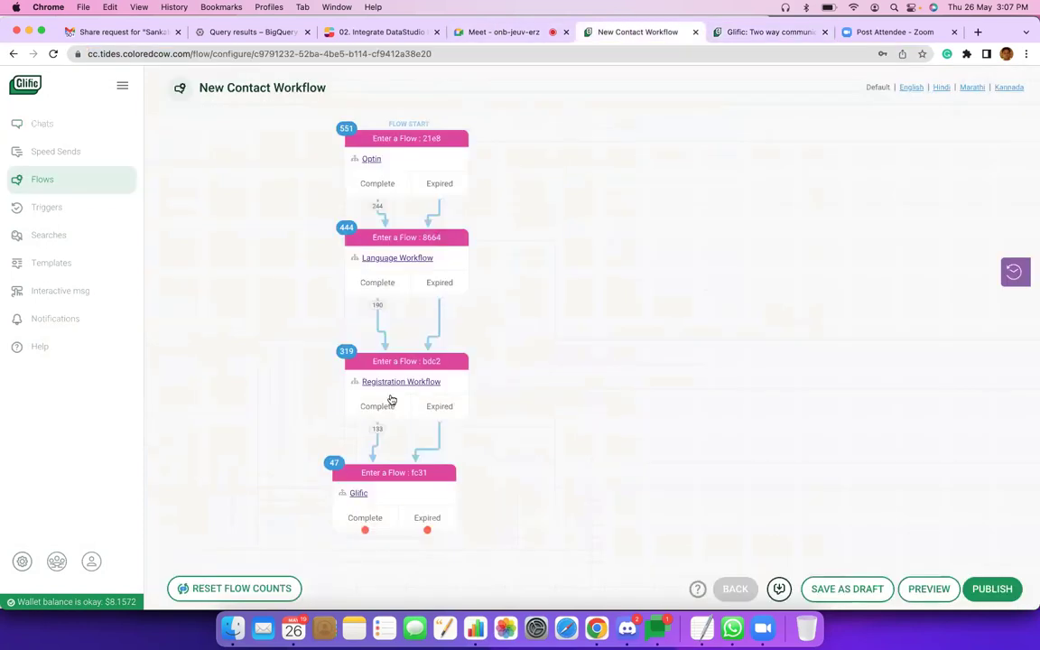
pyautogui.rightClick(399, 386)
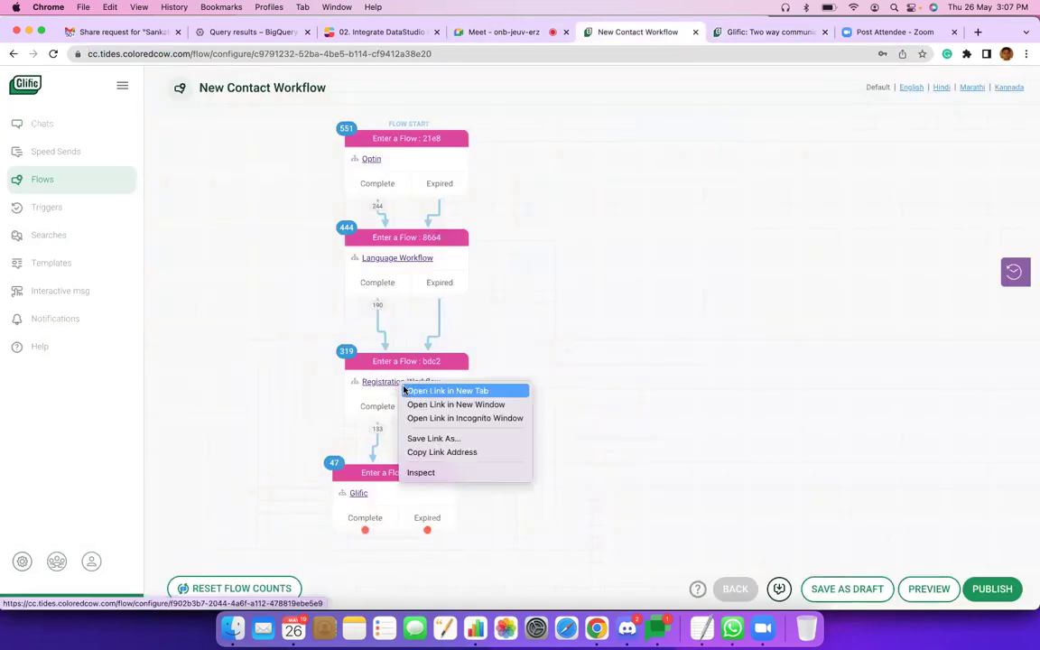
pyautogui.click(404, 391)
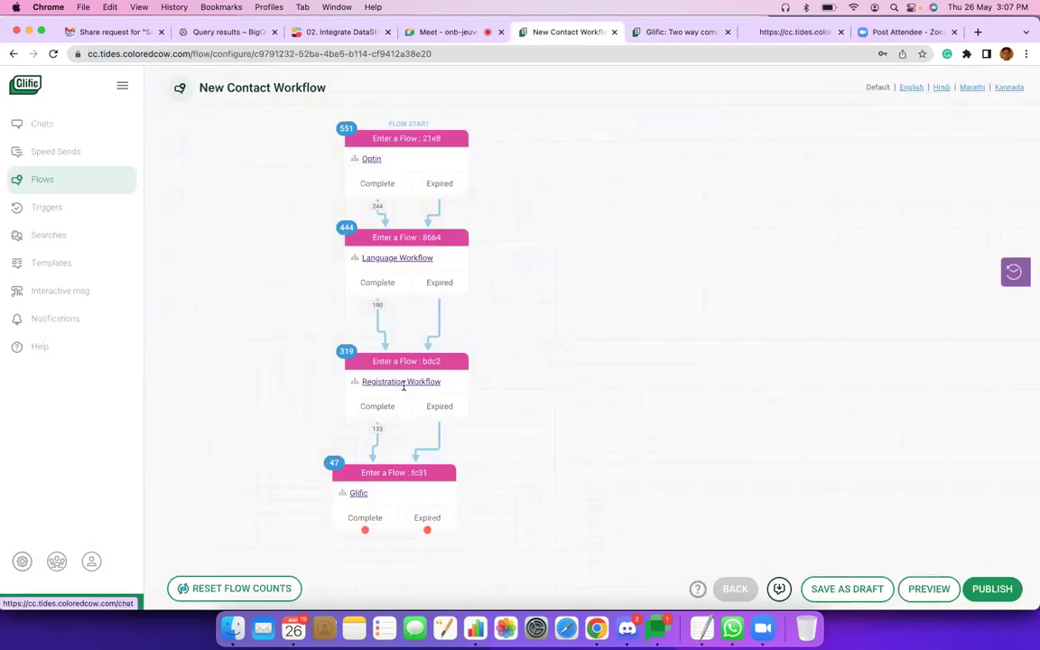
pyautogui.click(794, 32)
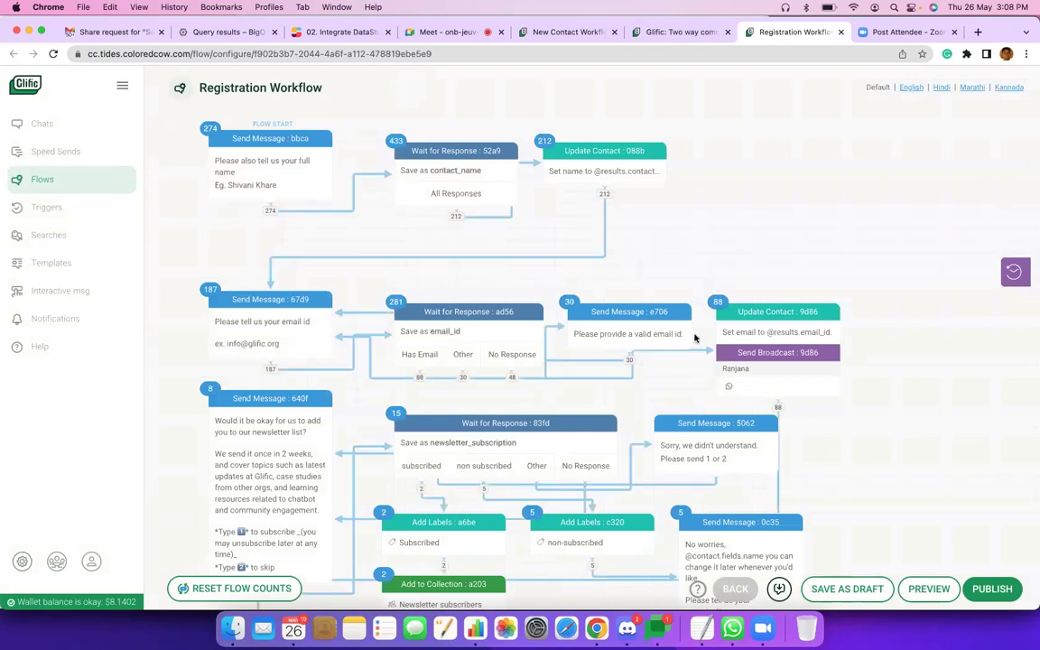
pyautogui.scroll(-2, 695, 338)
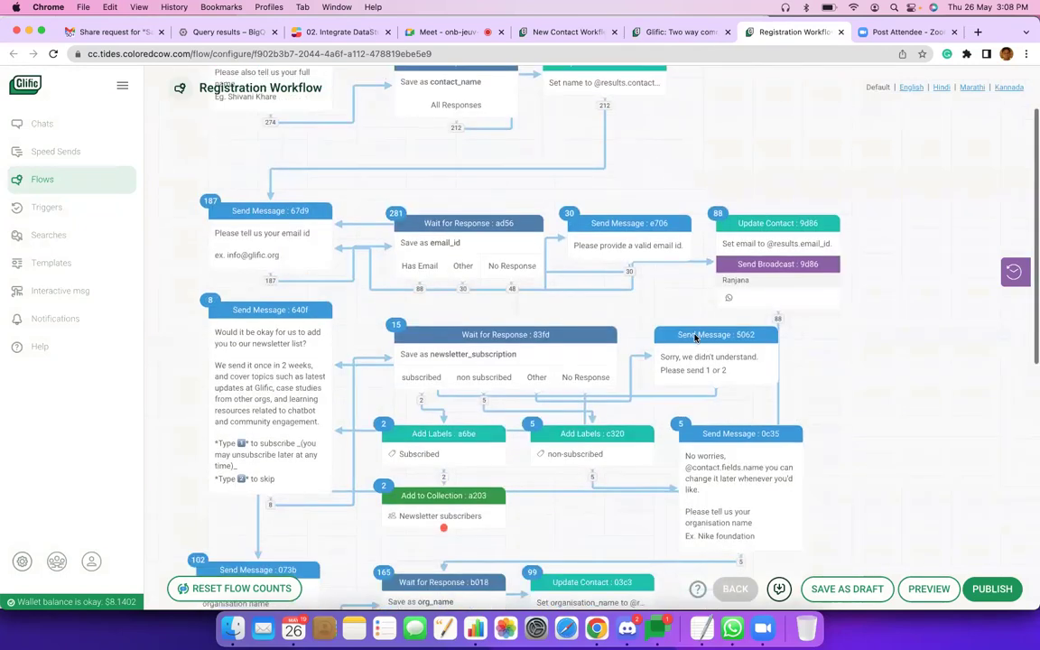
pyautogui.scroll(2, 694, 338)
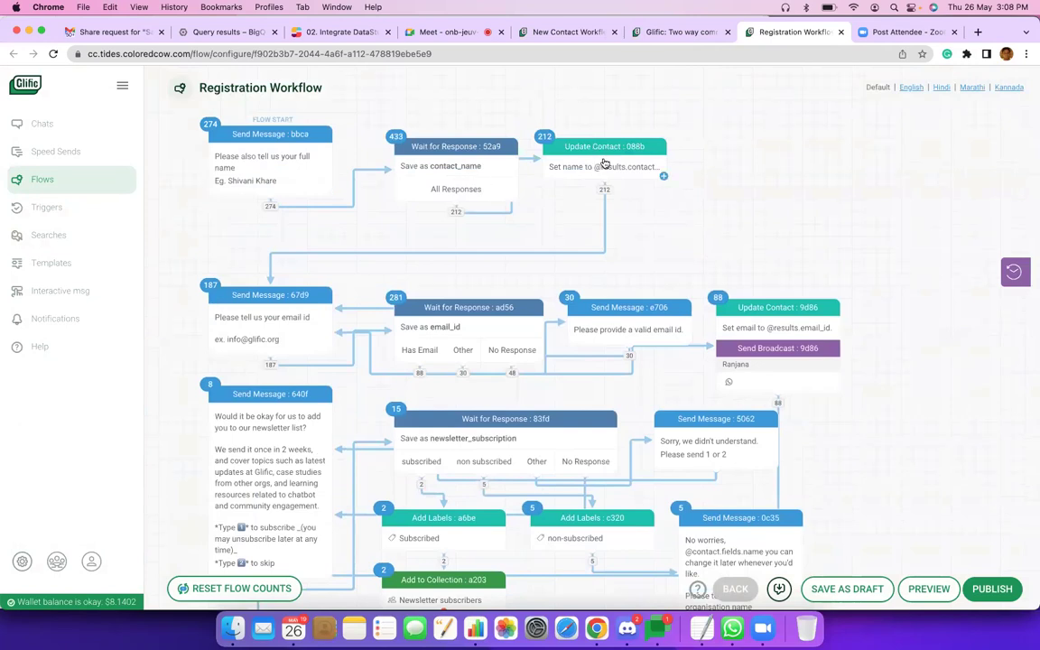
pyautogui.click(605, 163)
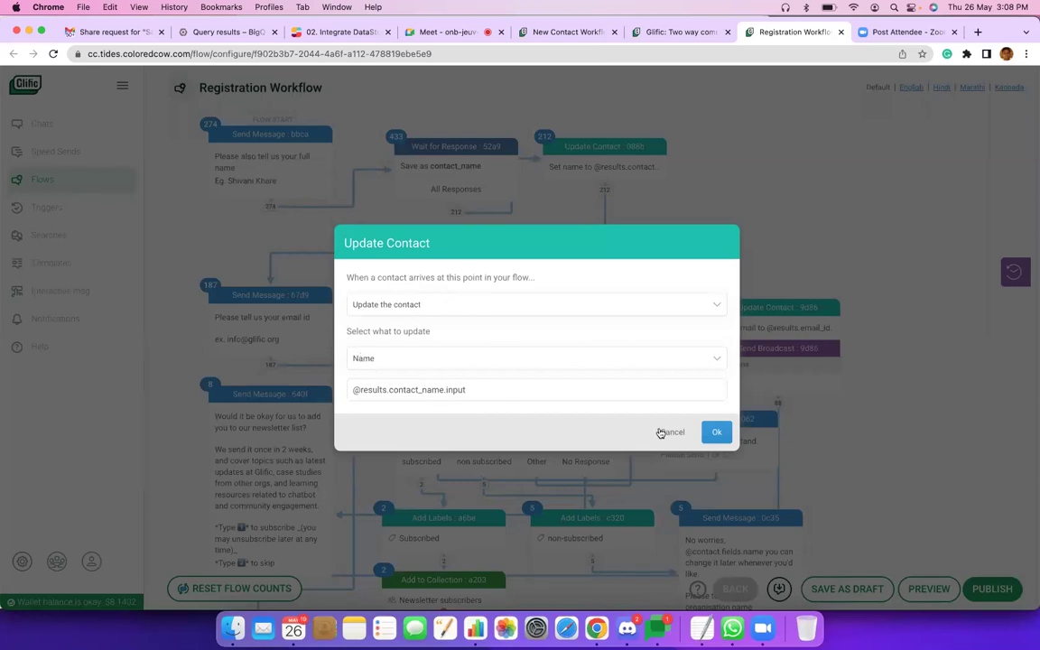
pyautogui.click(405, 155)
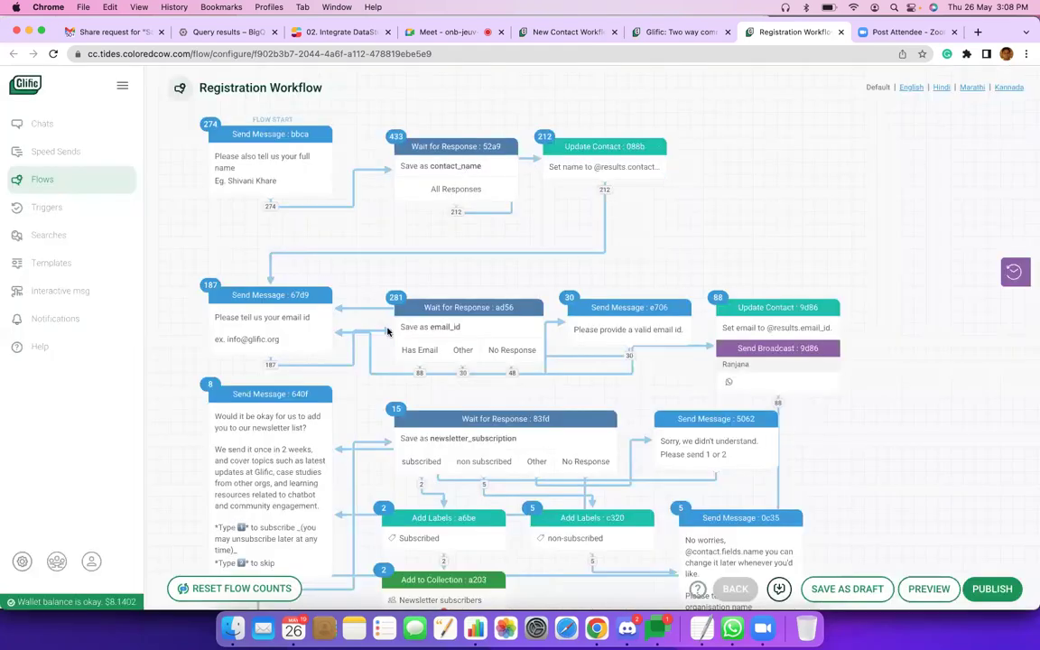
pyautogui.scroll(-1, 418, 338)
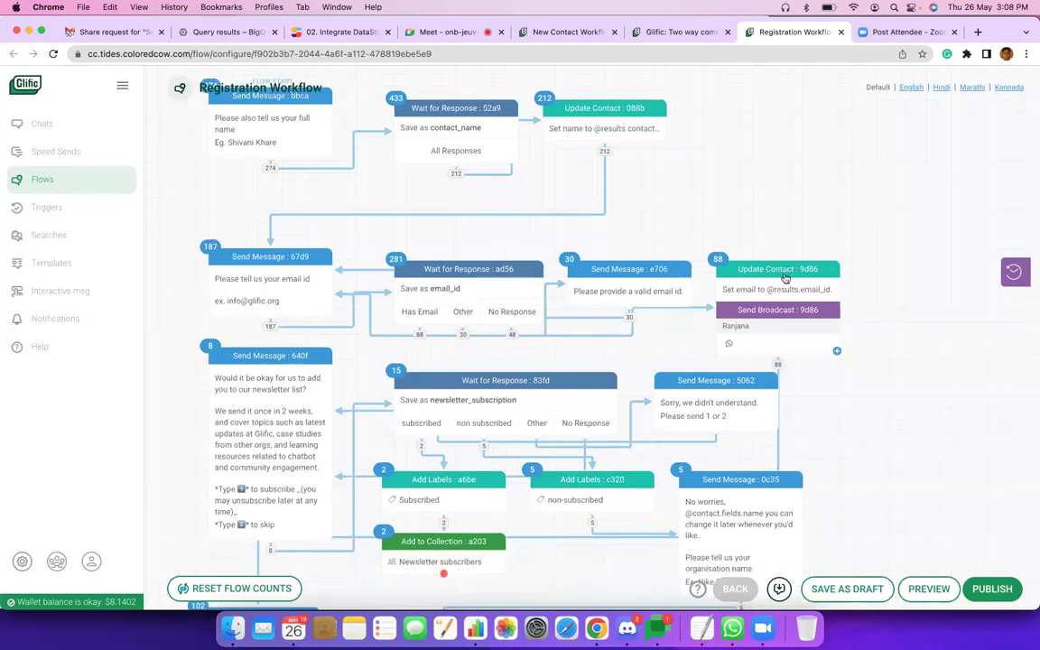
# Scroll the Registration Workflow down to the community-size question and closing thank-you message.
pyautogui.scroll(-1, 785, 278)
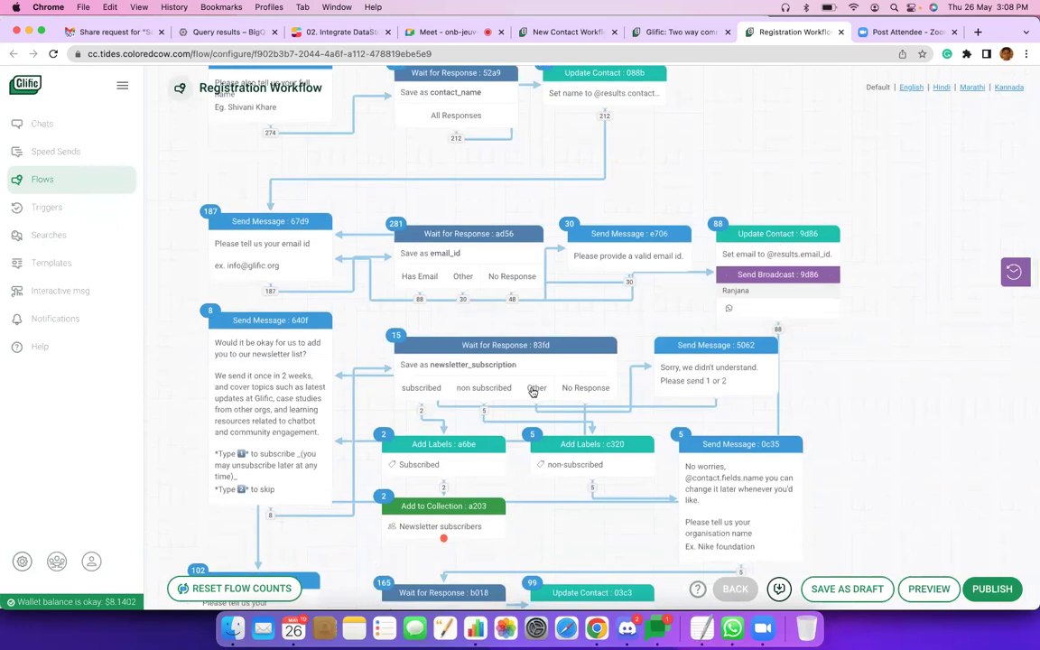
pyautogui.scroll(-1, 533, 391)
pyautogui.scroll(-2, 534, 391)
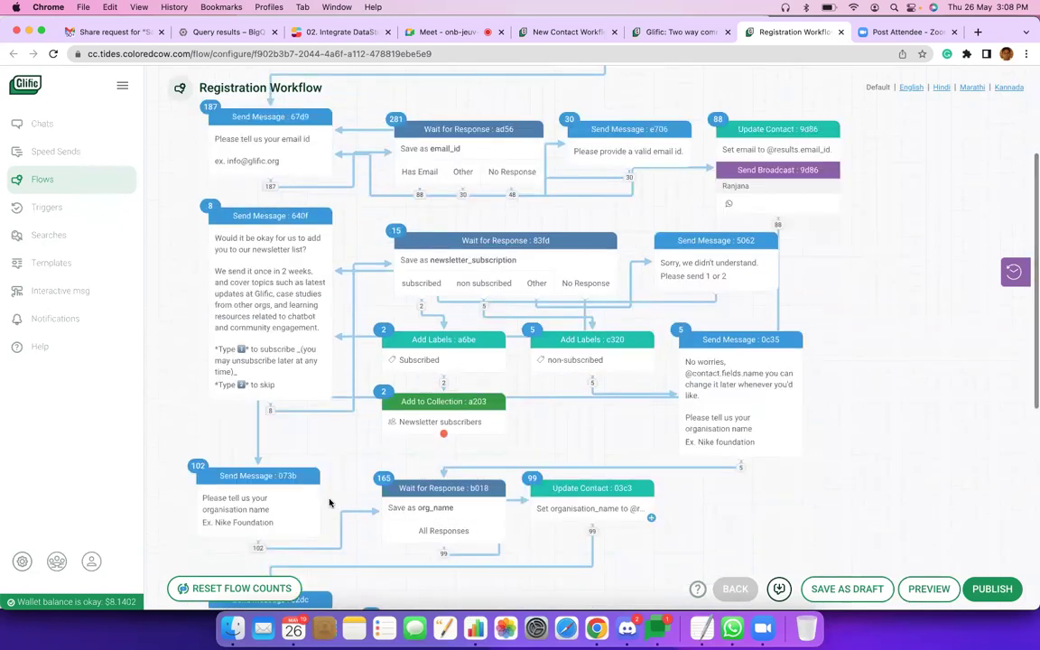
pyautogui.scroll(-2, 664, 413)
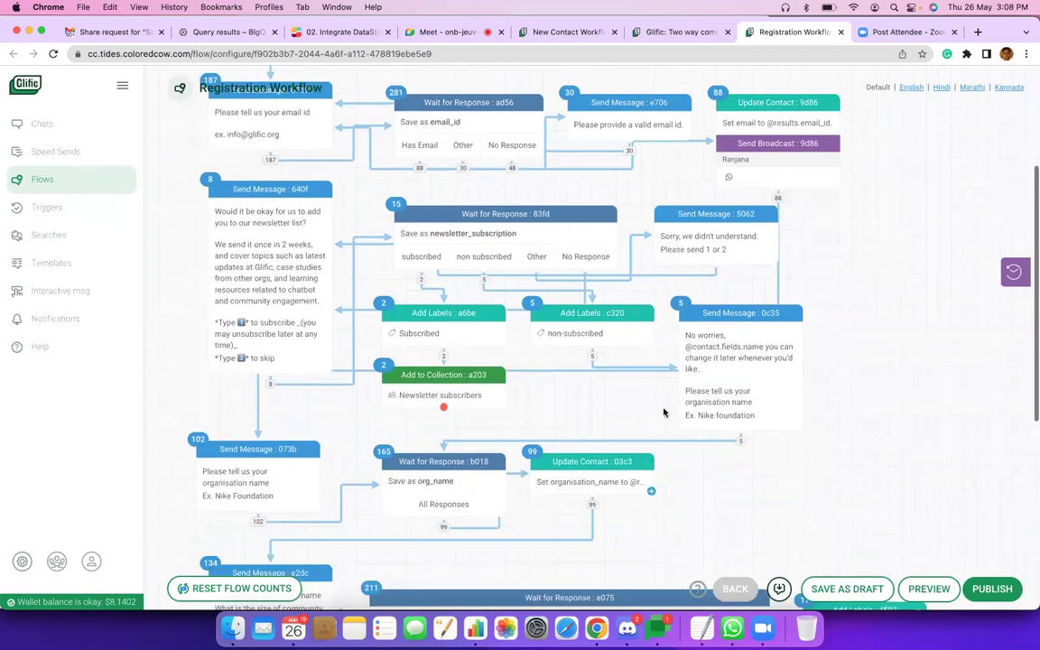
pyautogui.scroll(-1, 663, 412)
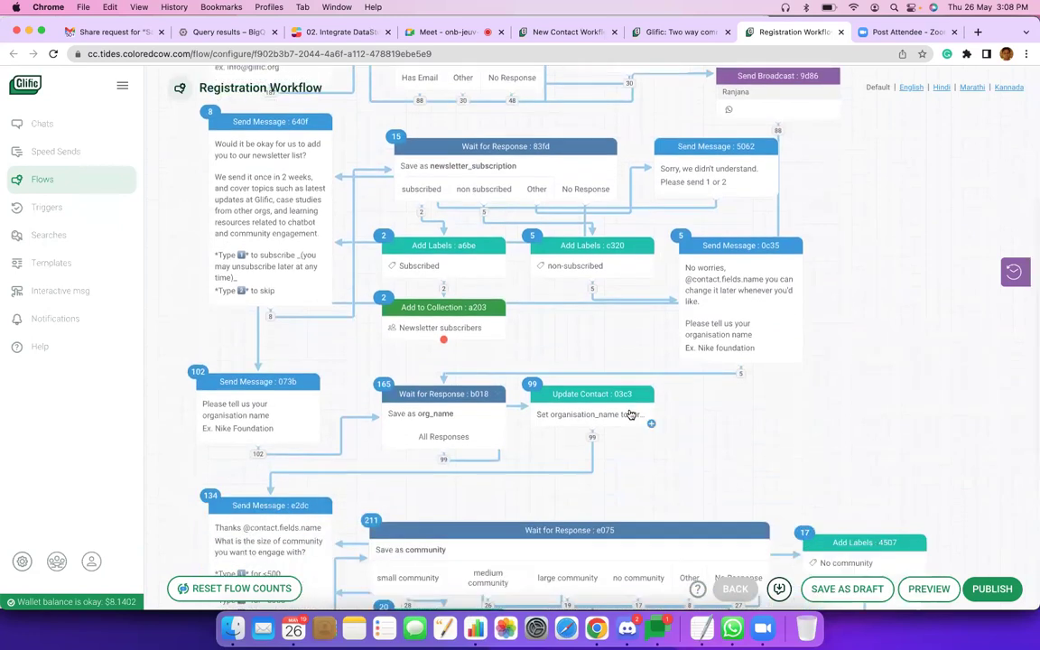
pyautogui.scroll(-4, 450, 466)
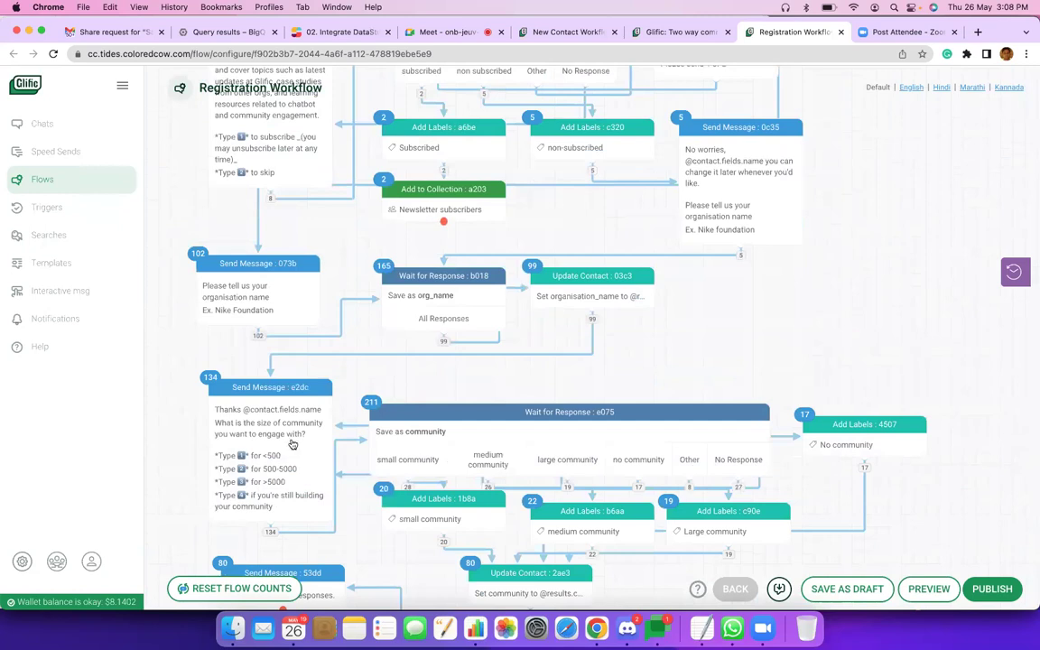
pyautogui.scroll(-2, 264, 400)
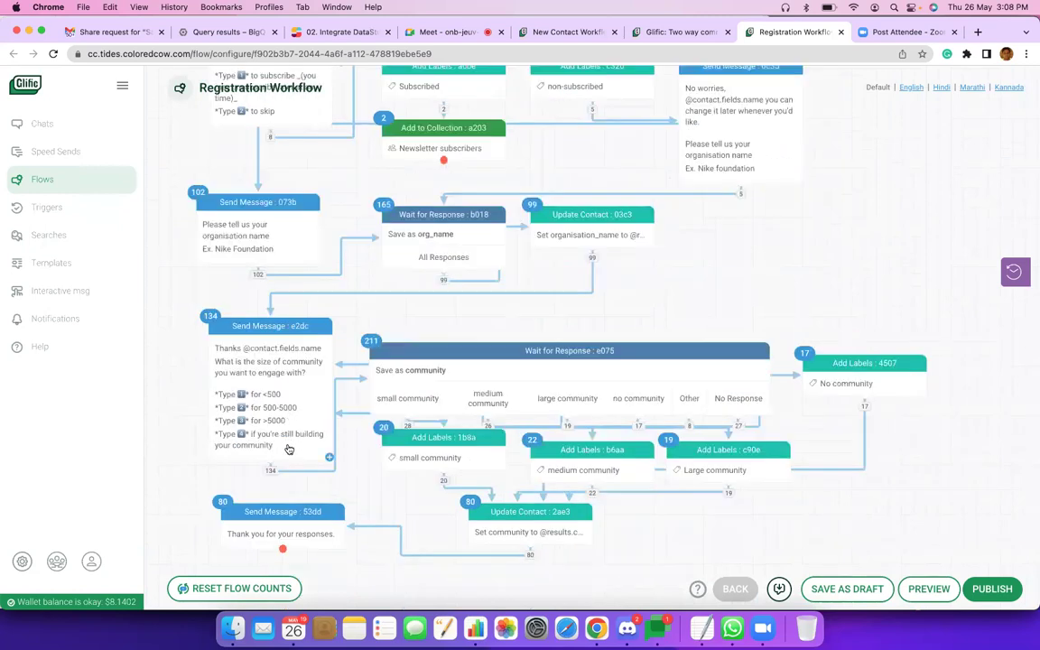
pyautogui.scroll(-1, 483, 441)
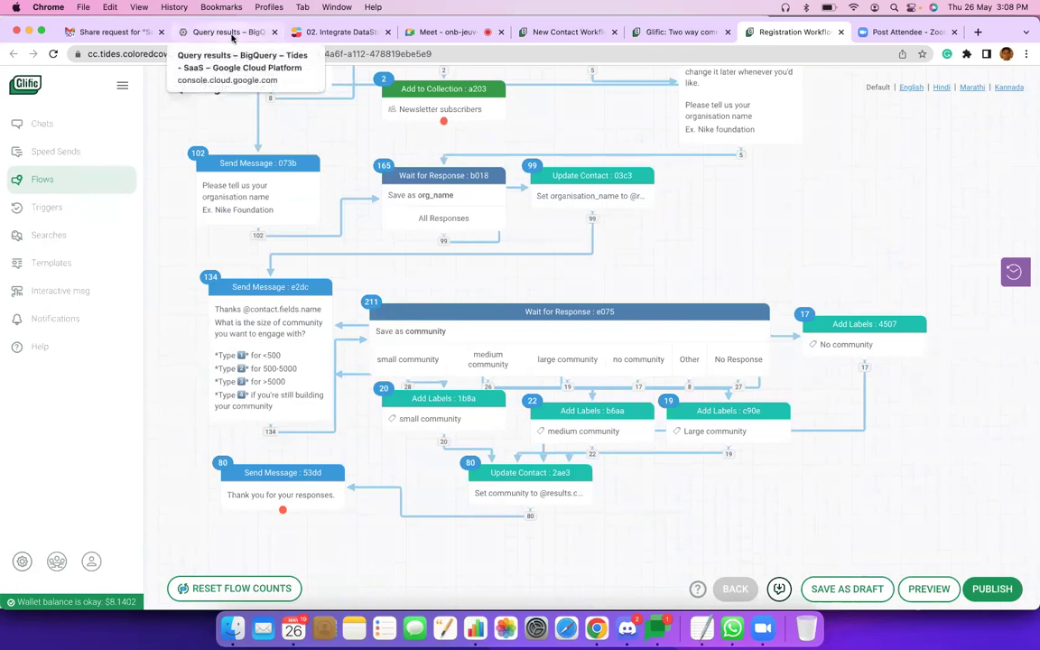
# Switch to BigQuery and browse the 332-row contacts table preview's rows and columns.
pyautogui.click(232, 35)
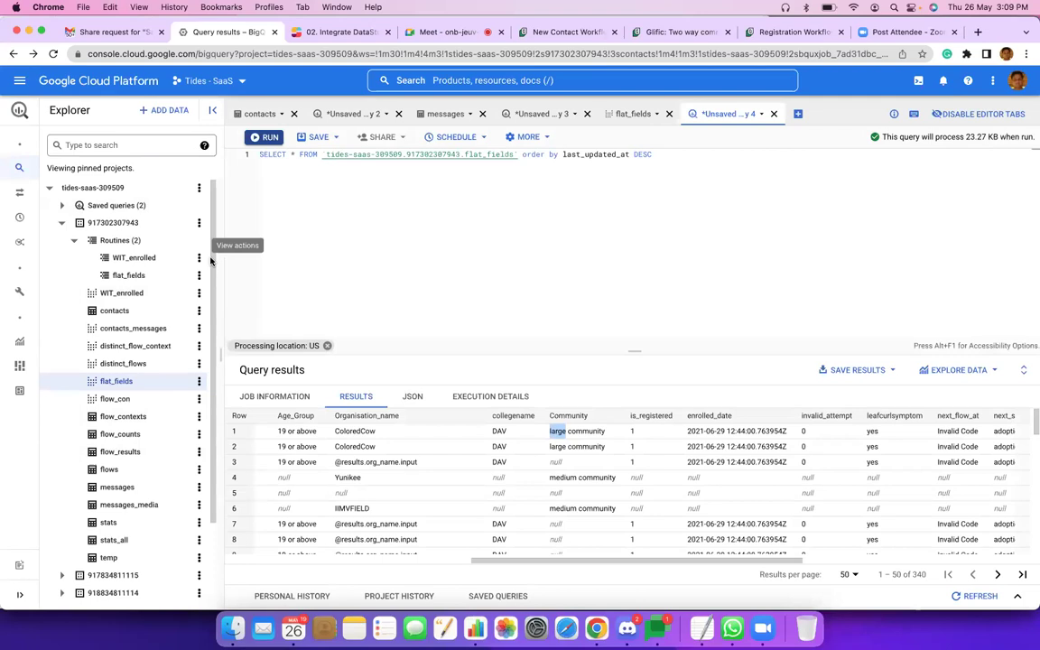
pyautogui.scroll(-1, 213, 341)
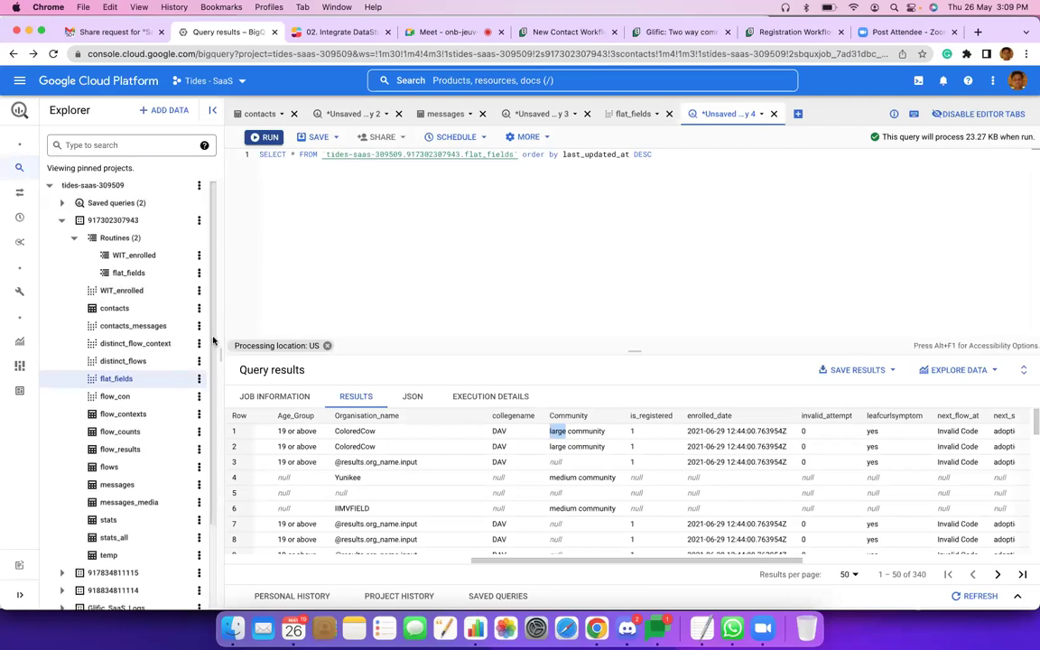
pyautogui.scroll(-5, 213, 342)
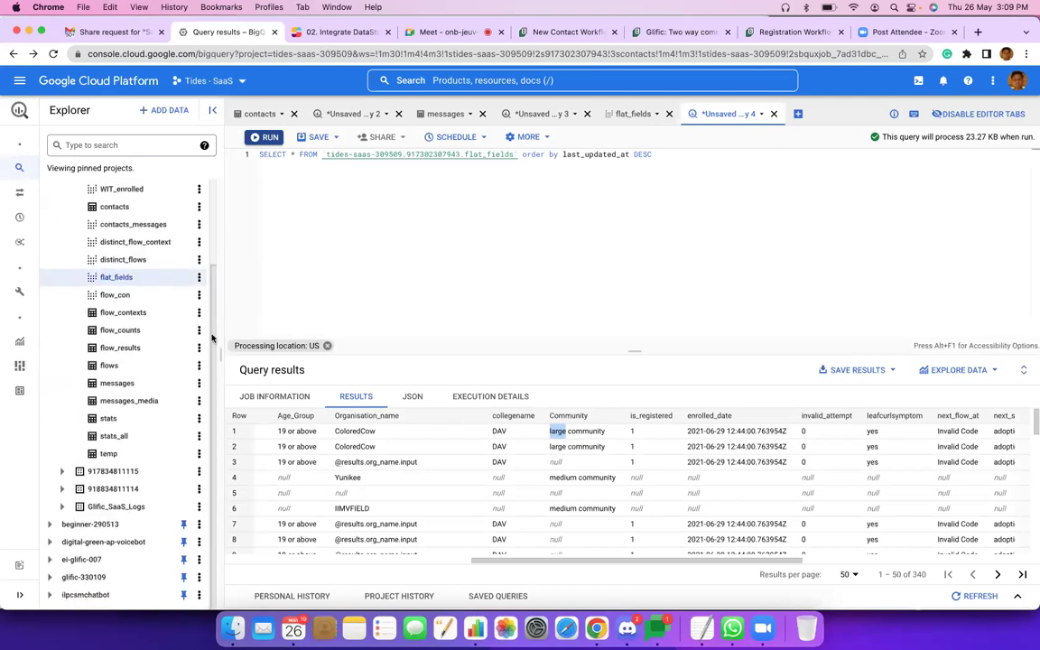
pyautogui.scroll(1, 211, 299)
pyautogui.scroll(4, 210, 258)
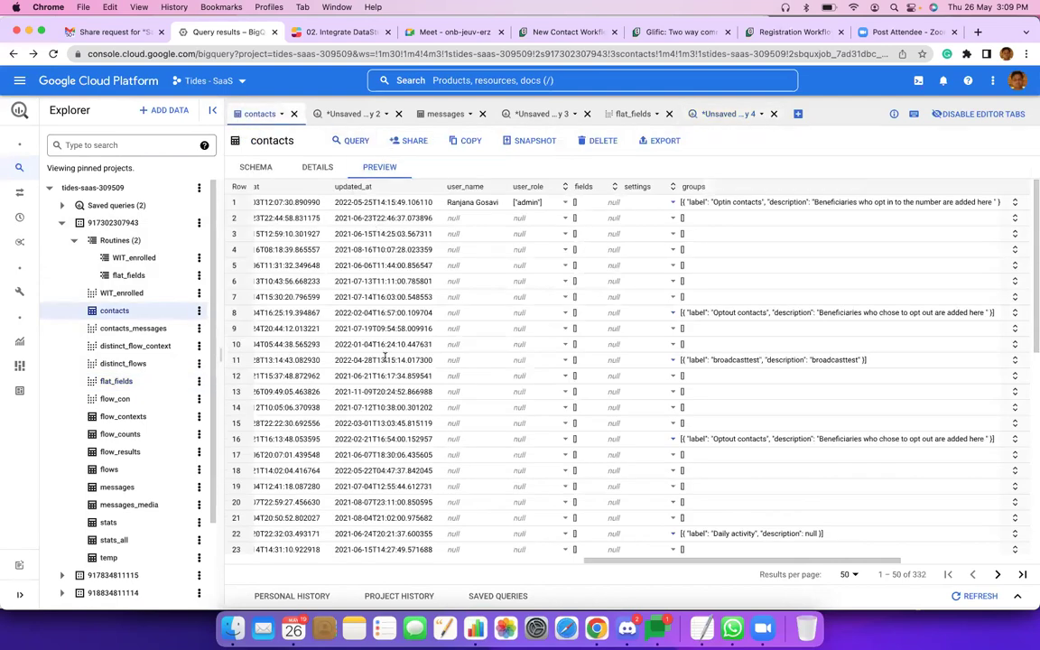
pyautogui.hscroll(10, 385, 358)
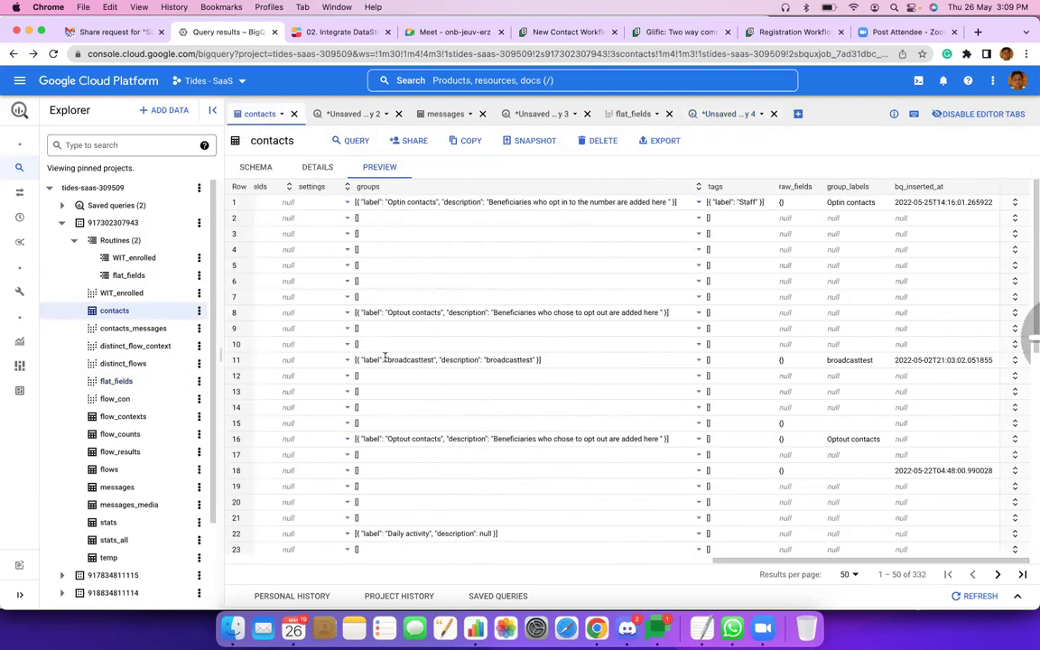
pyautogui.hscroll(-10, 513, 327)
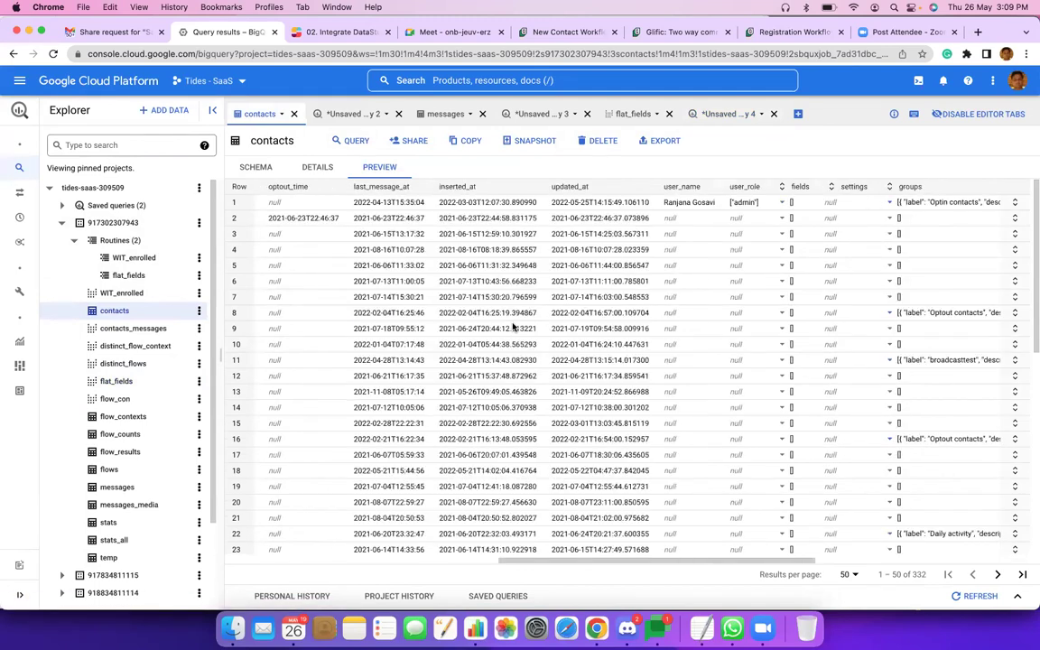
pyautogui.hscroll(-10, 513, 327)
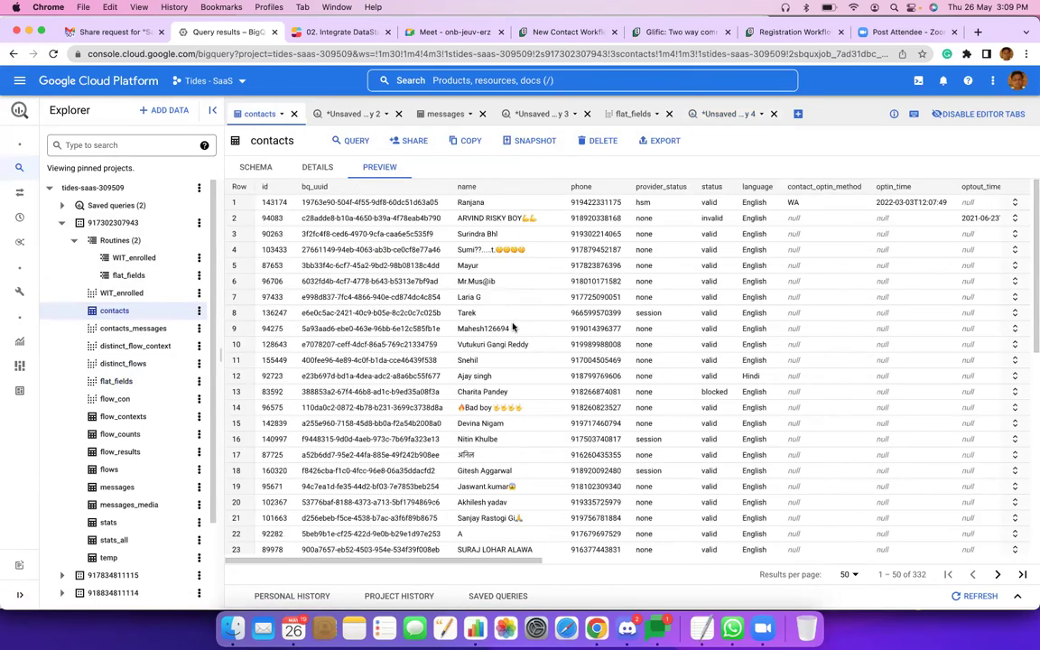
pyautogui.scroll(-5, 513, 327)
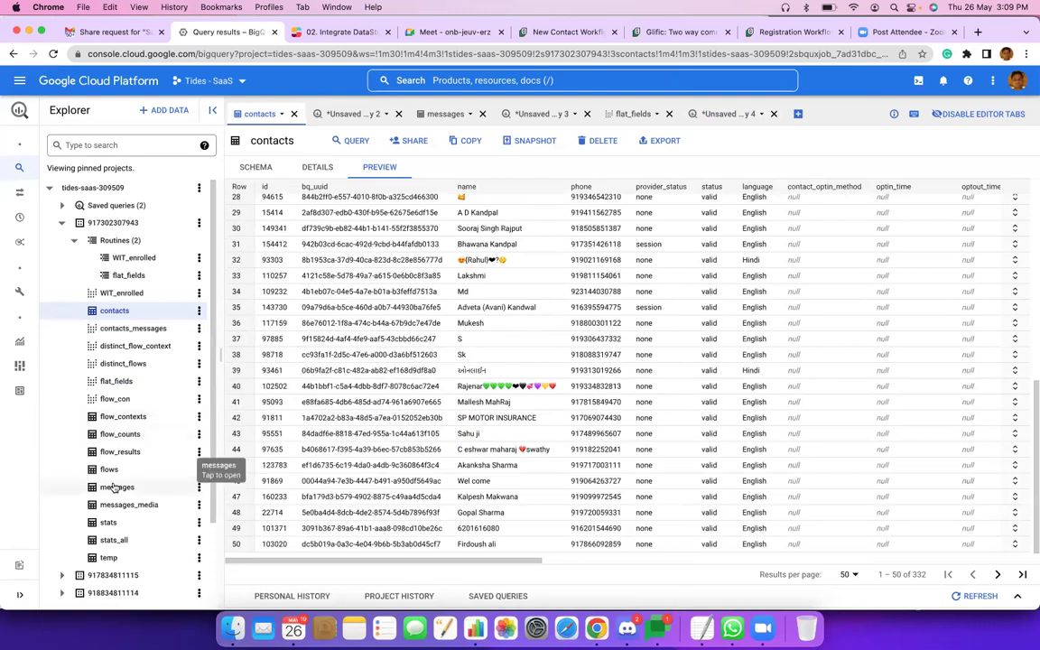
pyautogui.click(115, 487)
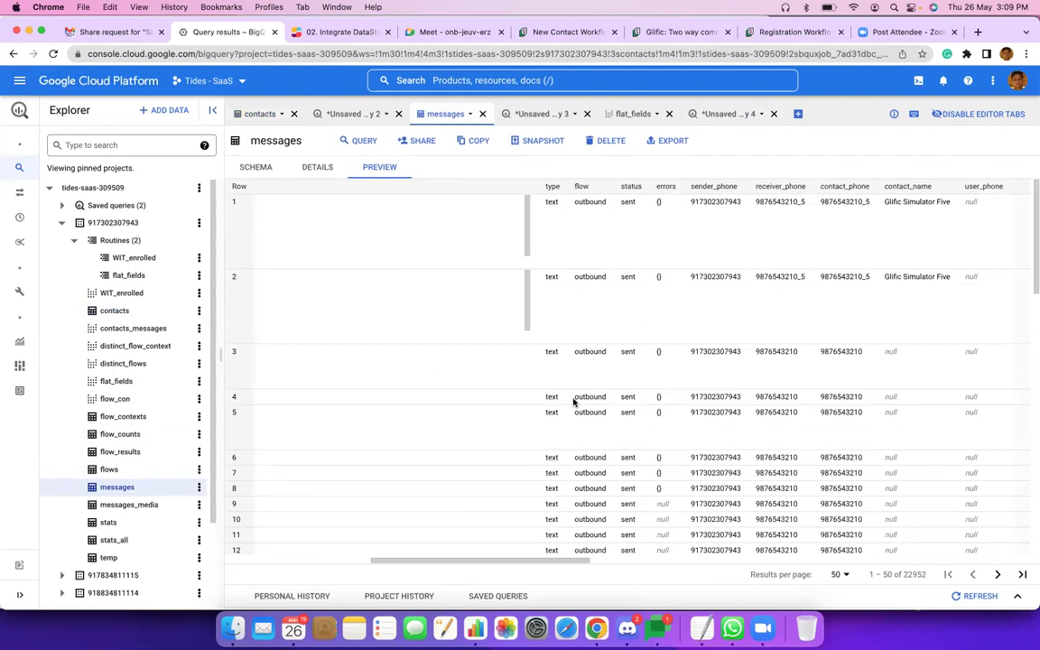
# Browse the 22952-row messages table preview, then view the flat_fields stored procedure details.
pyautogui.scroll(-5, 574, 402)
pyautogui.hscroll(2, 596, 371)
pyautogui.hscroll(1, 596, 371)
pyautogui.hscroll(5, 603, 371)
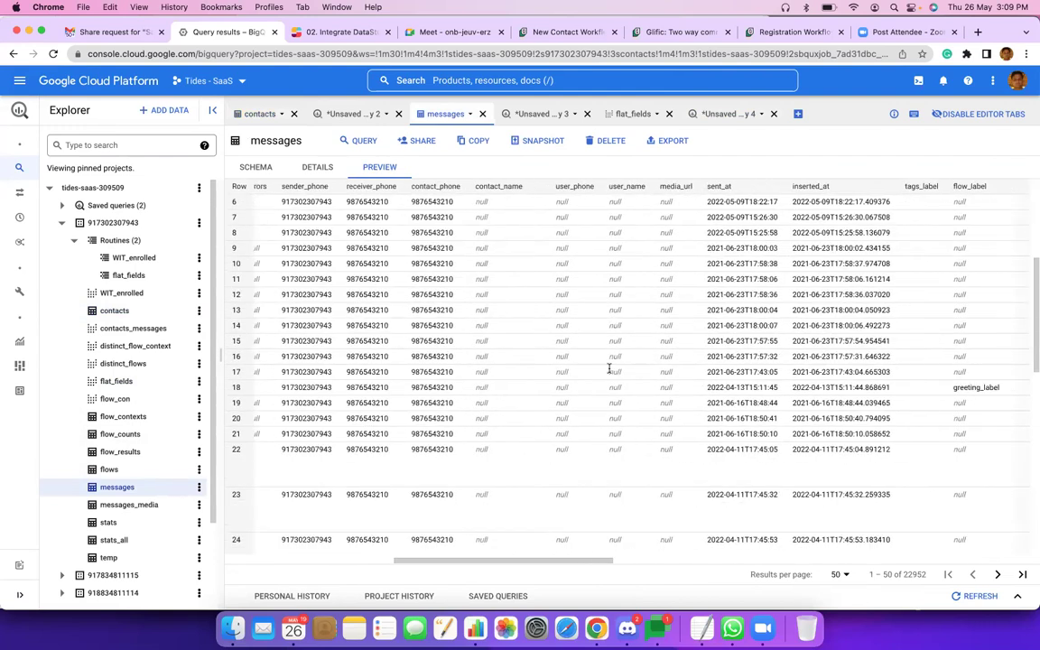
pyautogui.hscroll(10, 610, 372)
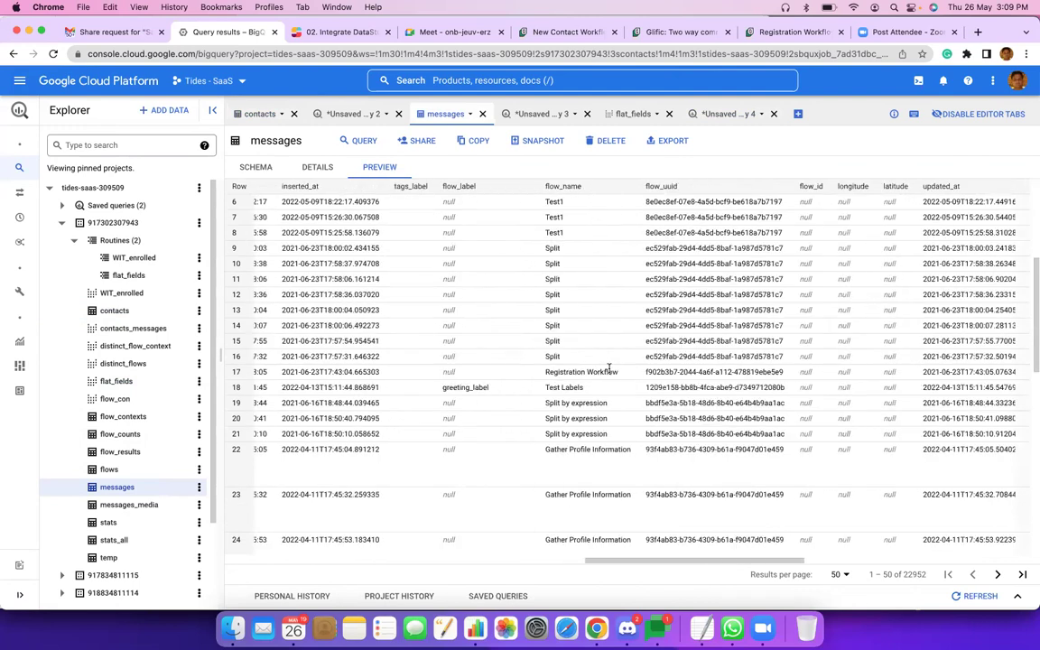
pyautogui.hscroll(10, 610, 371)
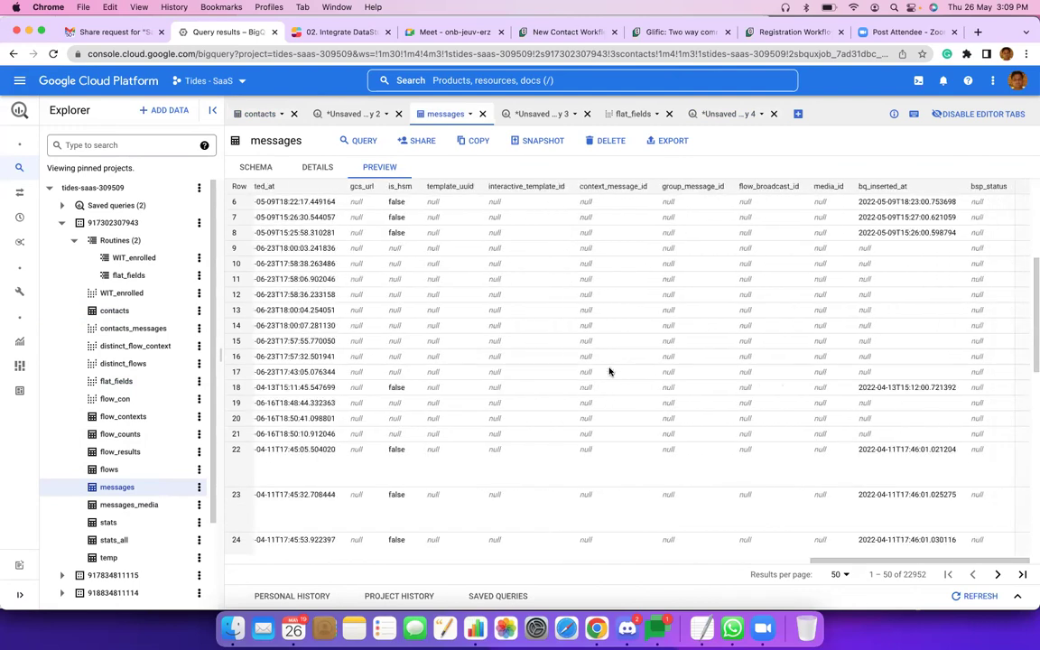
pyautogui.scroll(-10, 610, 372)
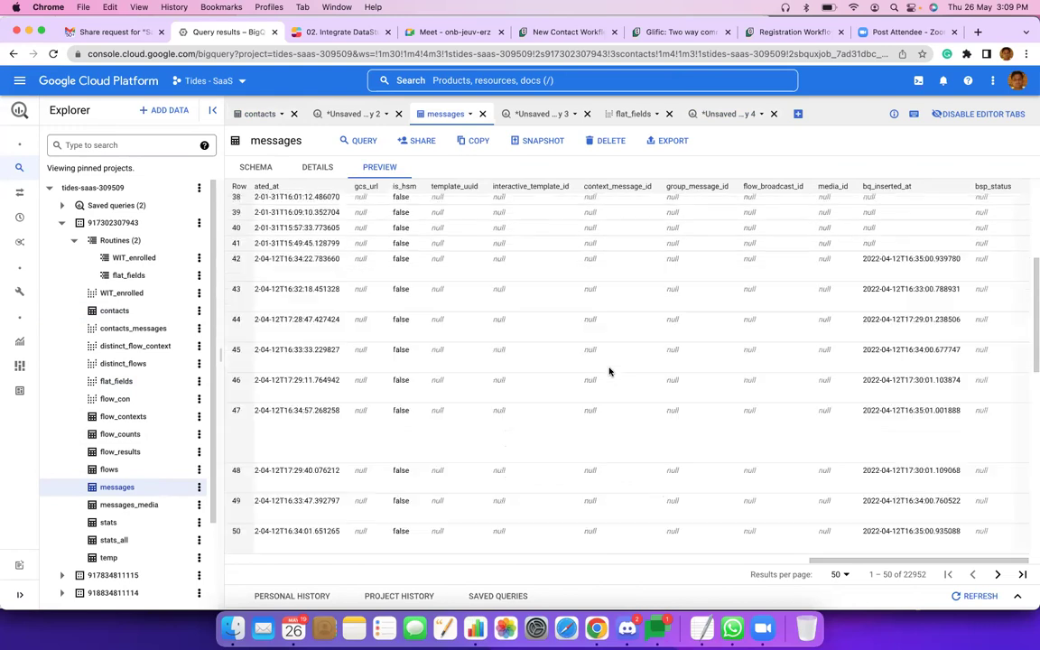
pyautogui.scroll(15, 610, 372)
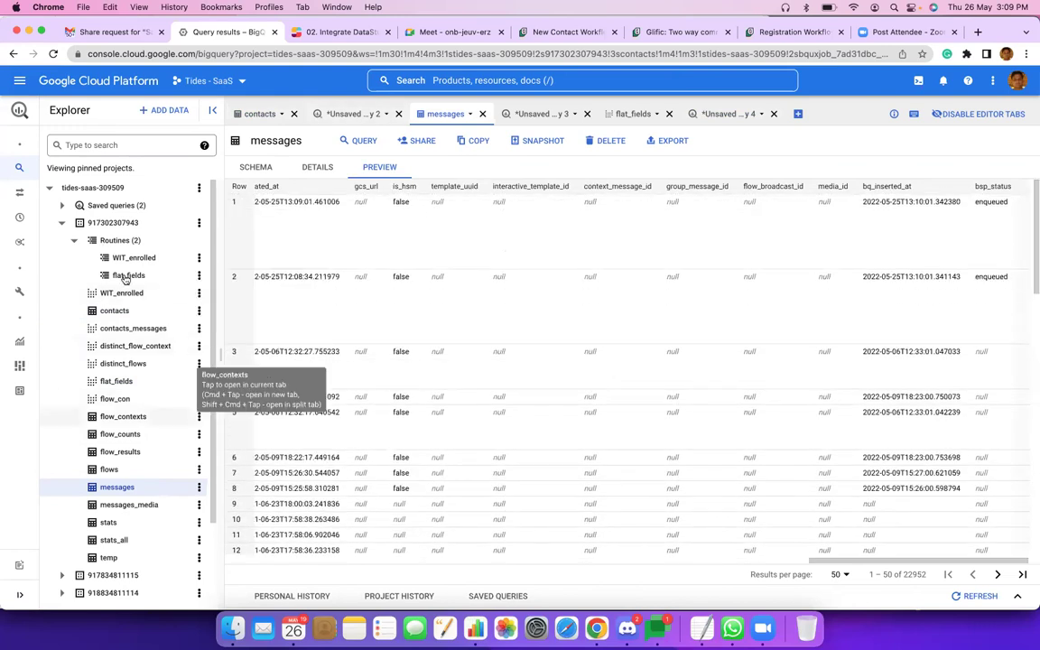
pyautogui.click(126, 281)
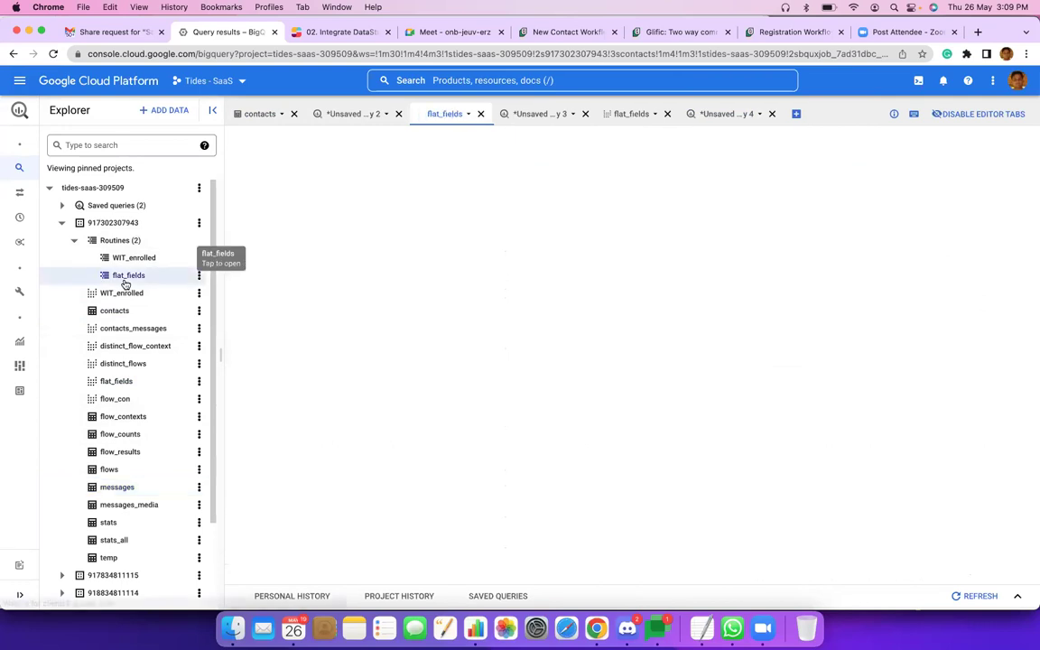
# View the flat_fields schema, then show its query results sorted by last_updated_at descending.
pyautogui.click(117, 381)
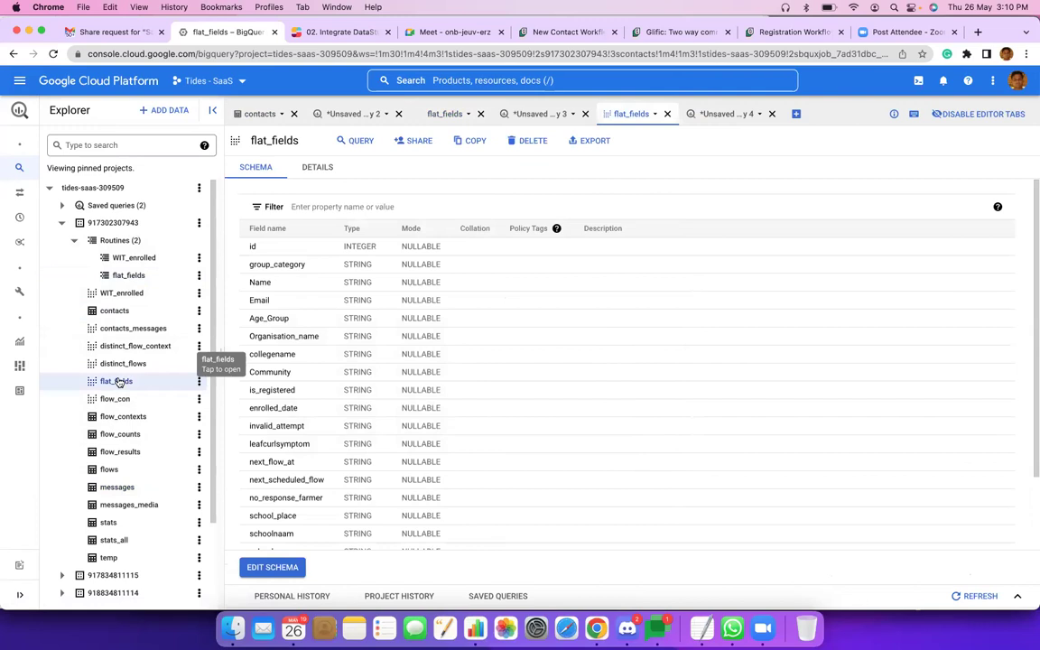
pyautogui.click(452, 117)
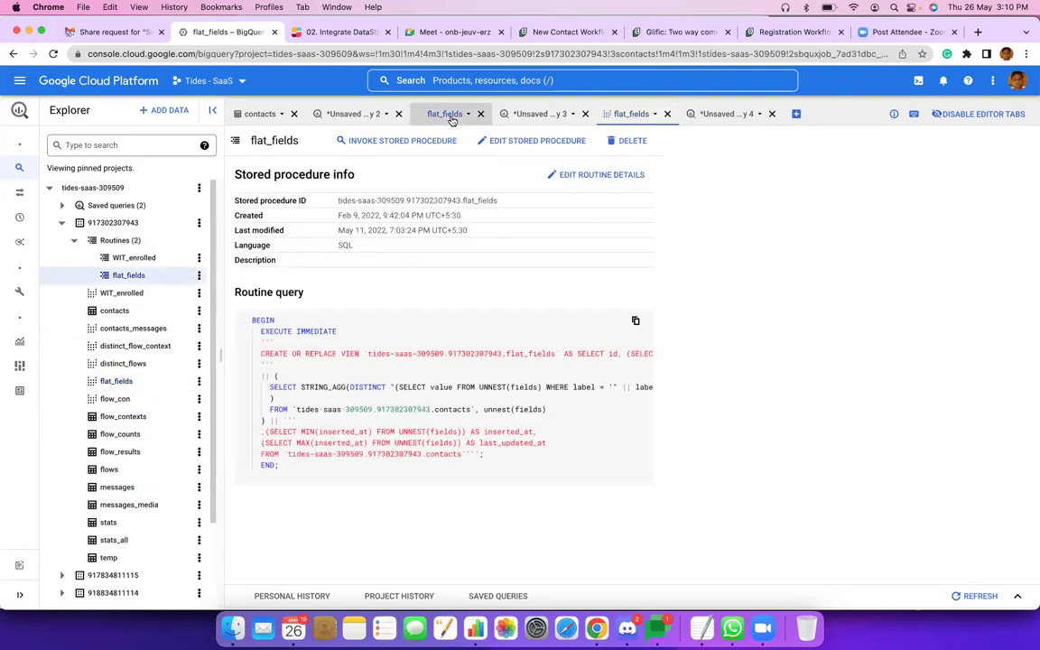
pyautogui.click(635, 119)
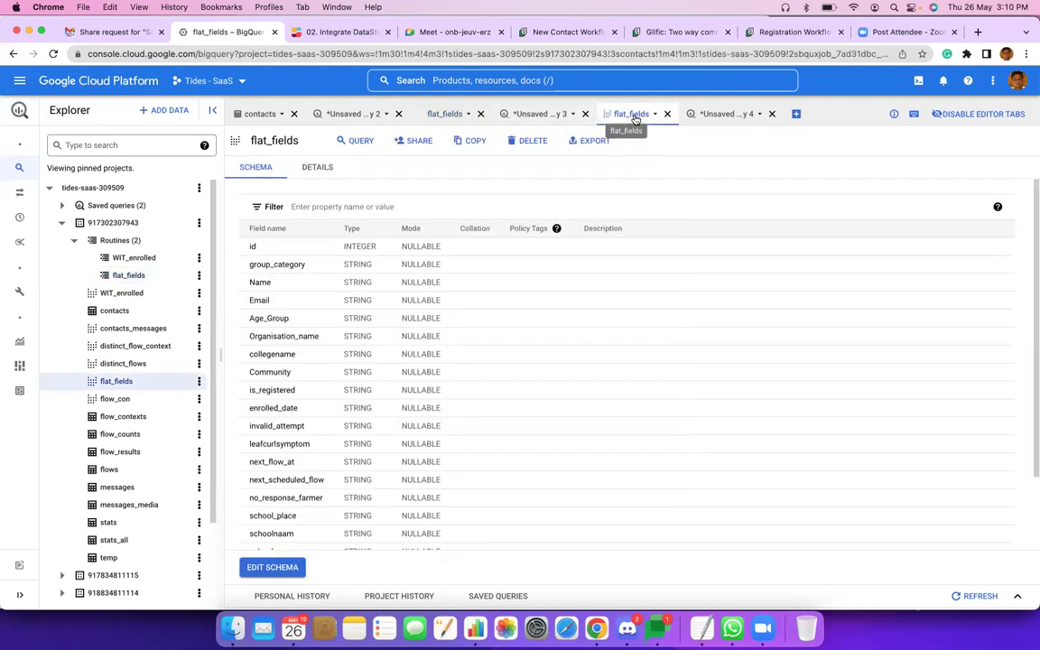
pyautogui.click(712, 115)
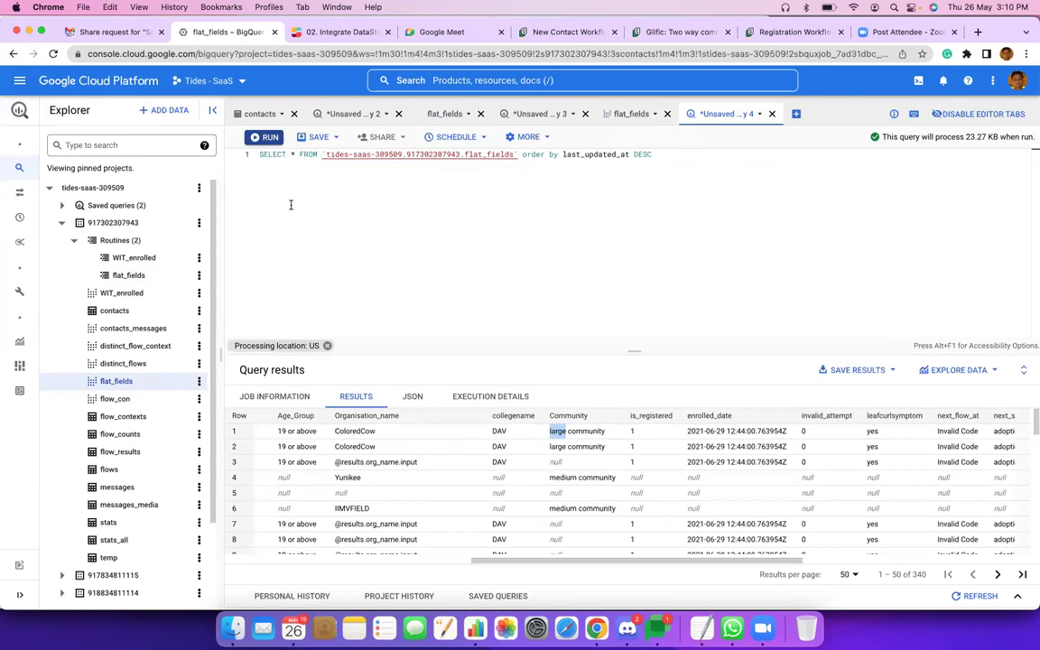
# Rerun the flat_fields query and pick out the newest ColoredCow test contact's name in row 1 of the 344 results.
pyautogui.click(261, 140)
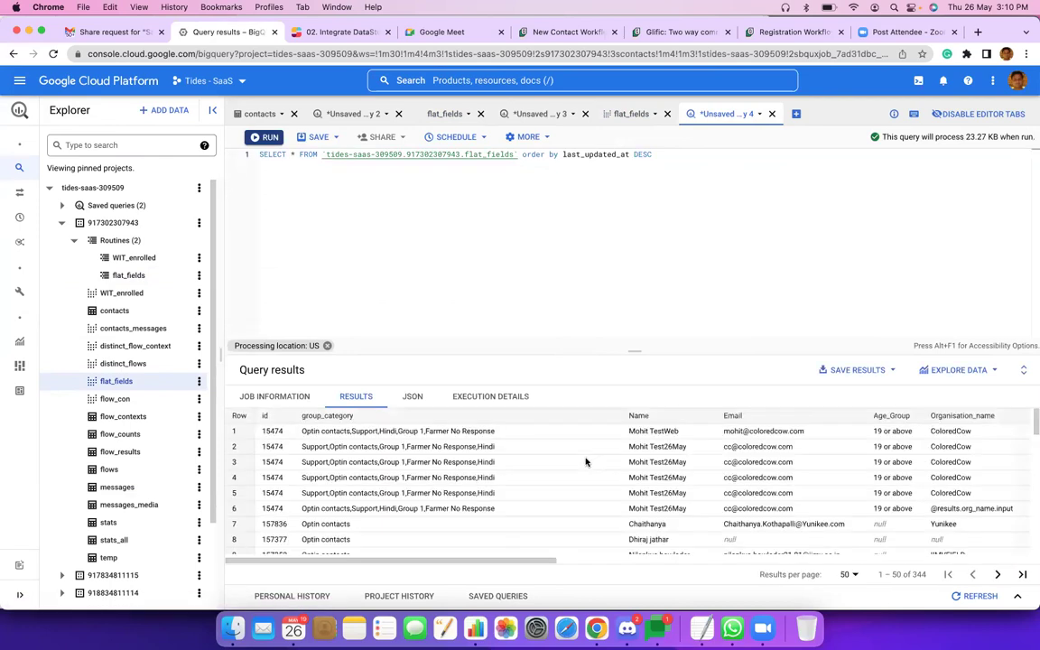
pyautogui.hscroll(3, 485, 477)
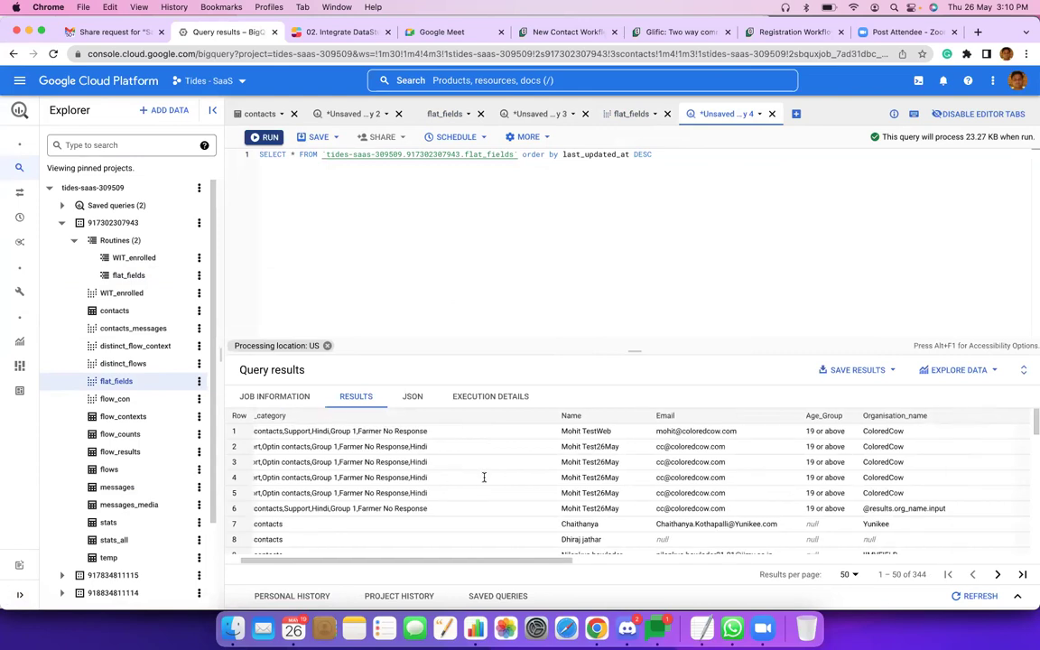
pyautogui.doubleClick(590, 432)
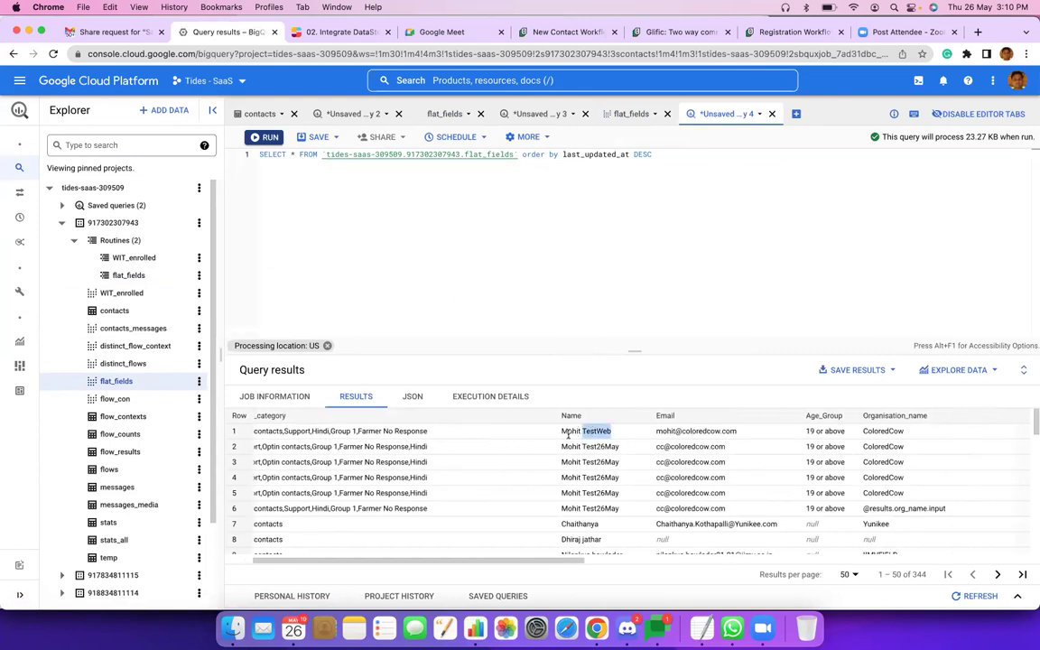
pyautogui.doubleClick(589, 433)
pyautogui.hscroll(-3, 340, 441)
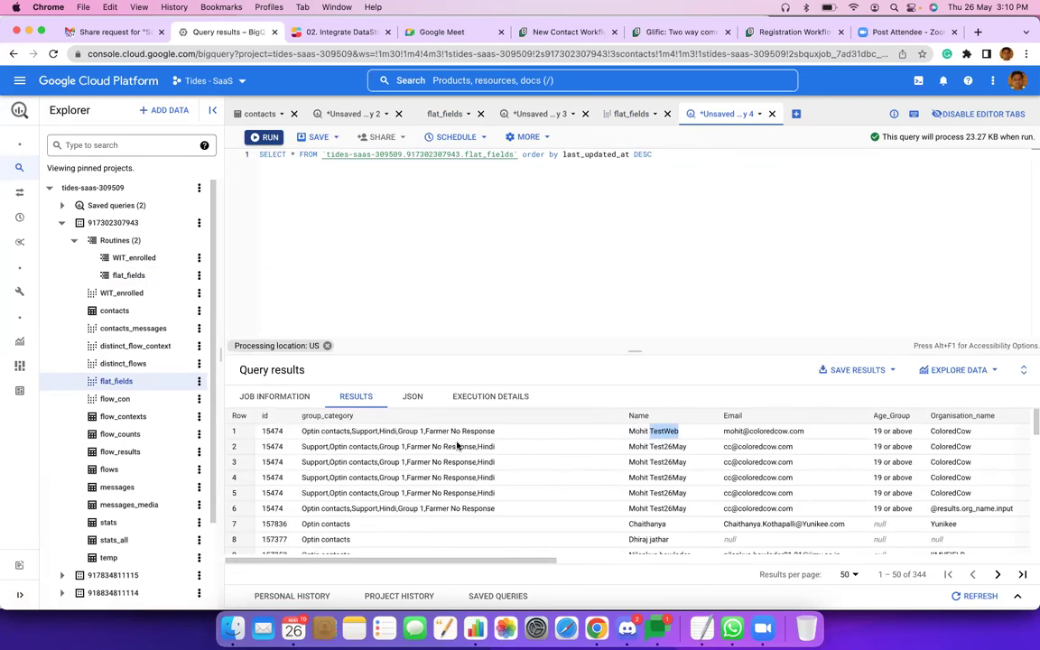
pyautogui.hscroll(3, 458, 446)
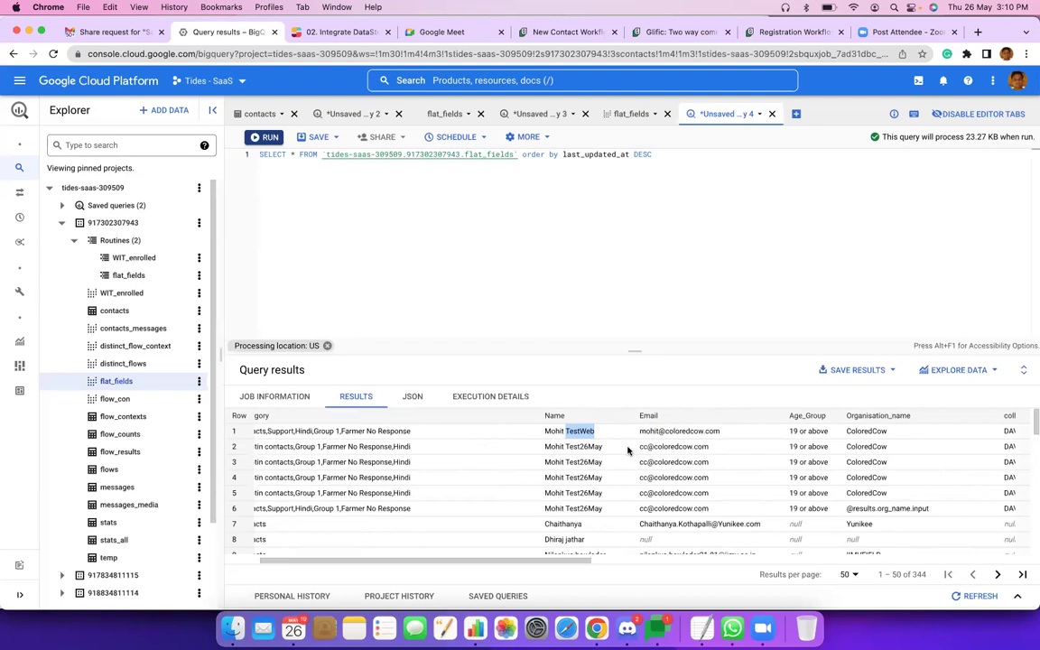
pyautogui.press('super+Tab')
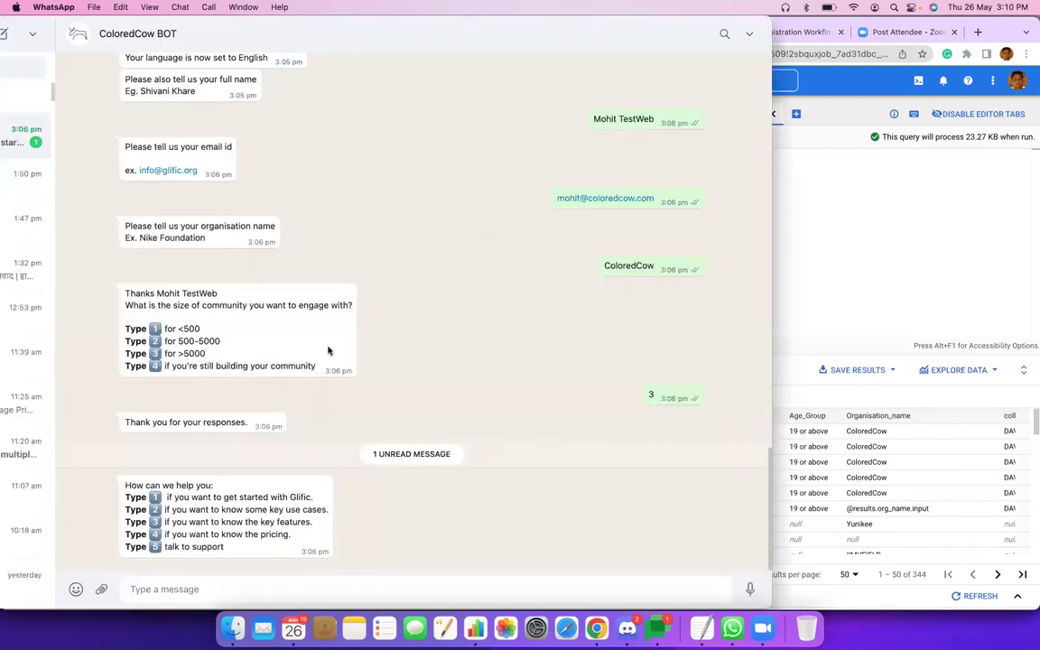
# Match the ColoredCow BOT chat answers to row 1, confirming the organisation ColoredCow.
pyautogui.scroll(2, 450, 209)
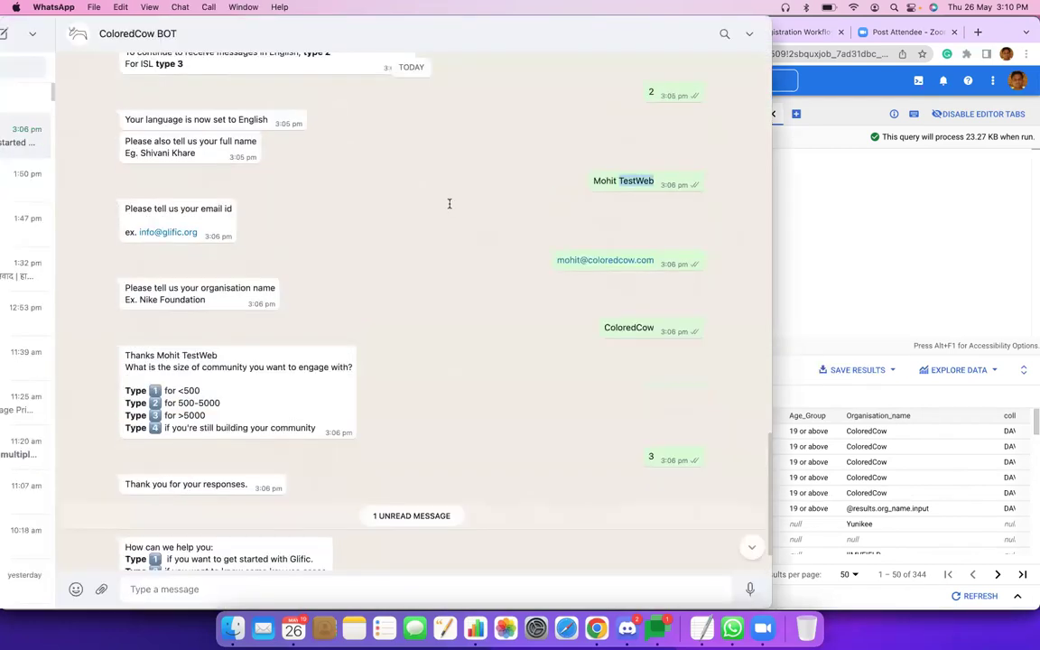
pyautogui.press('super+Tab')
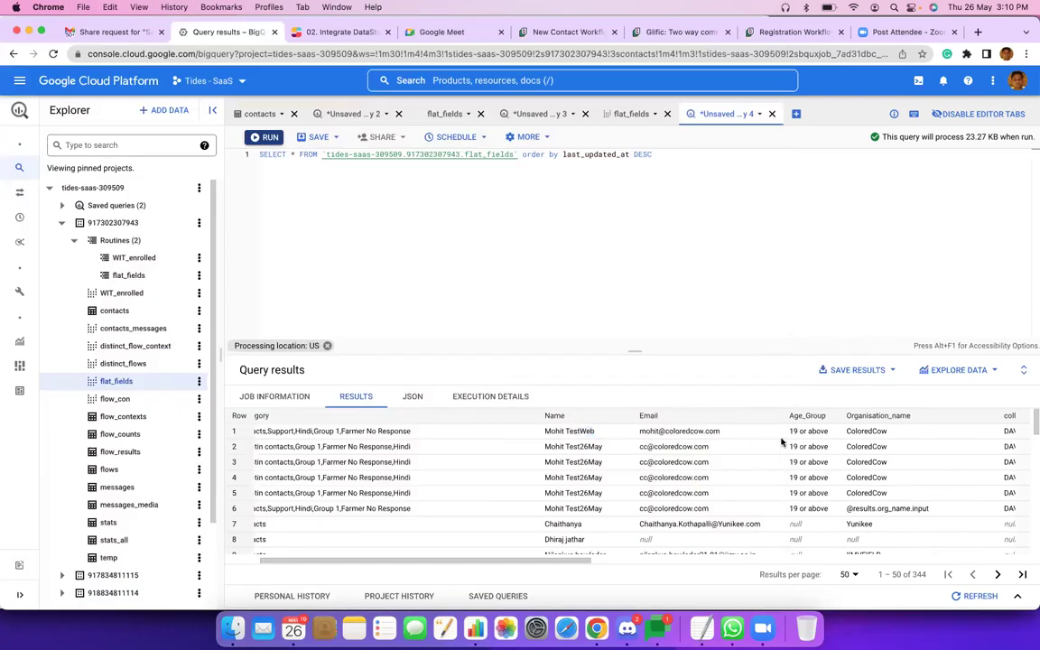
pyautogui.hscroll(3, 782, 440)
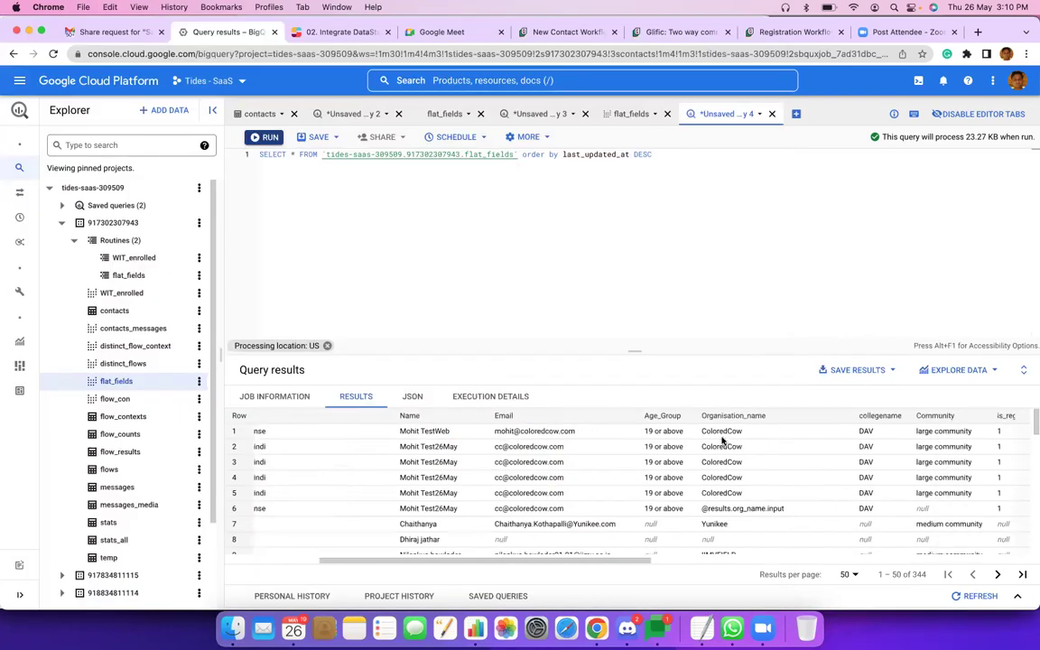
pyautogui.doubleClick(783, 440)
pyautogui.hscroll(2, 784, 439)
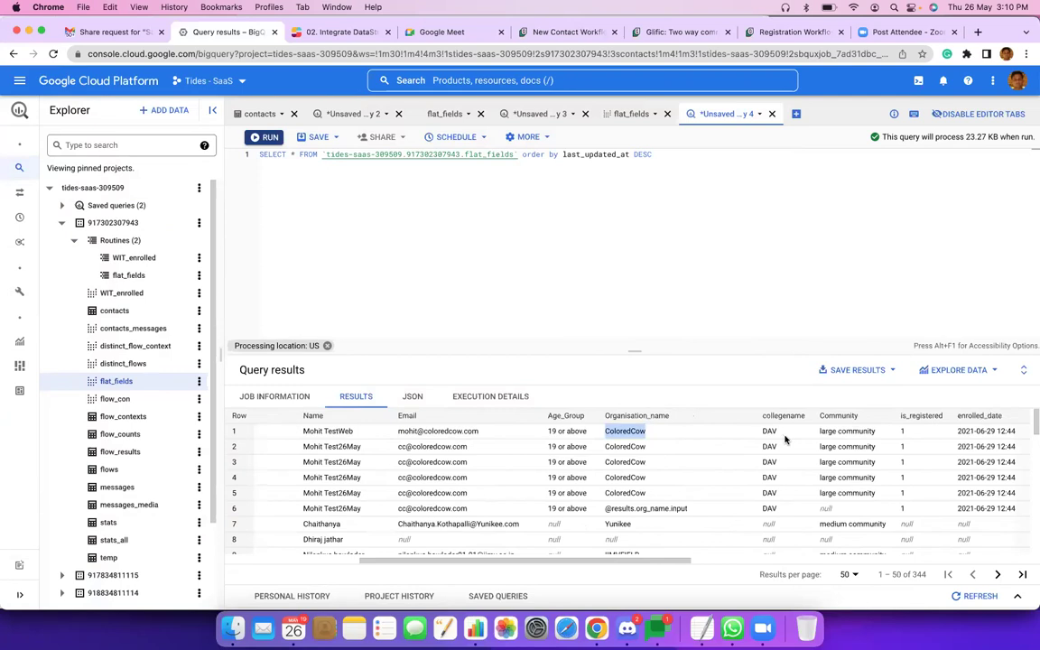
pyautogui.press('super+Tab')
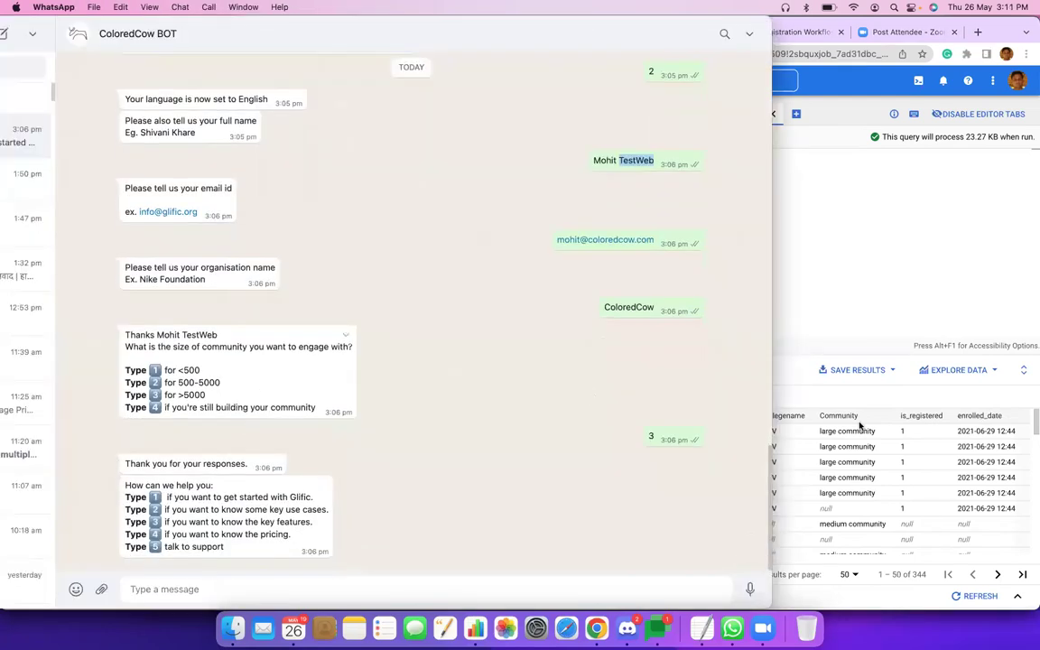
pyautogui.press('super+Tab')
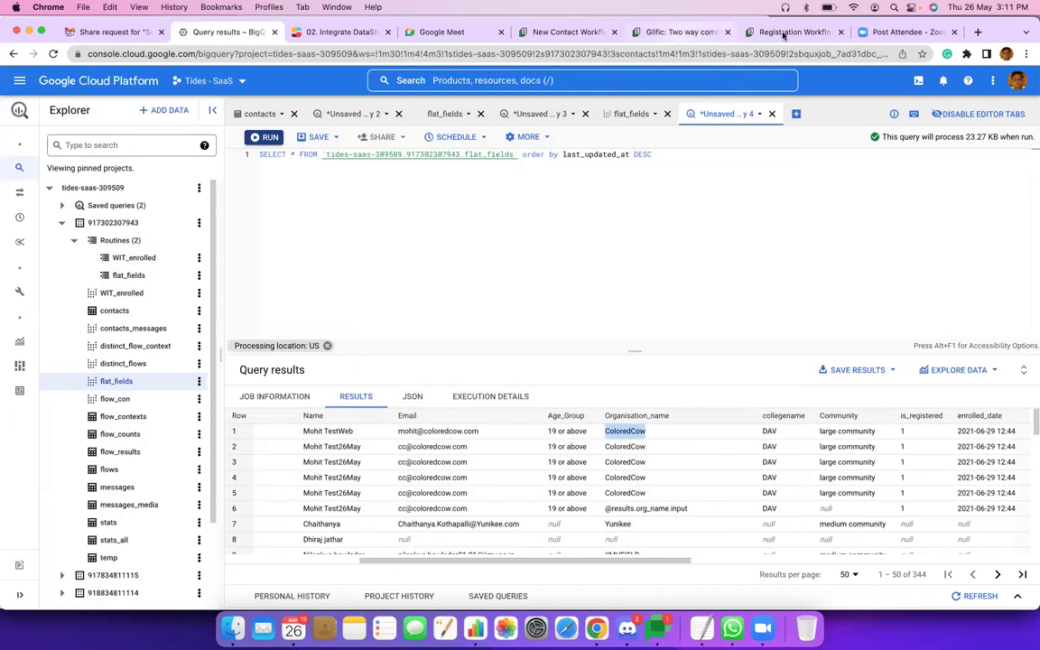
pyautogui.click(784, 32)
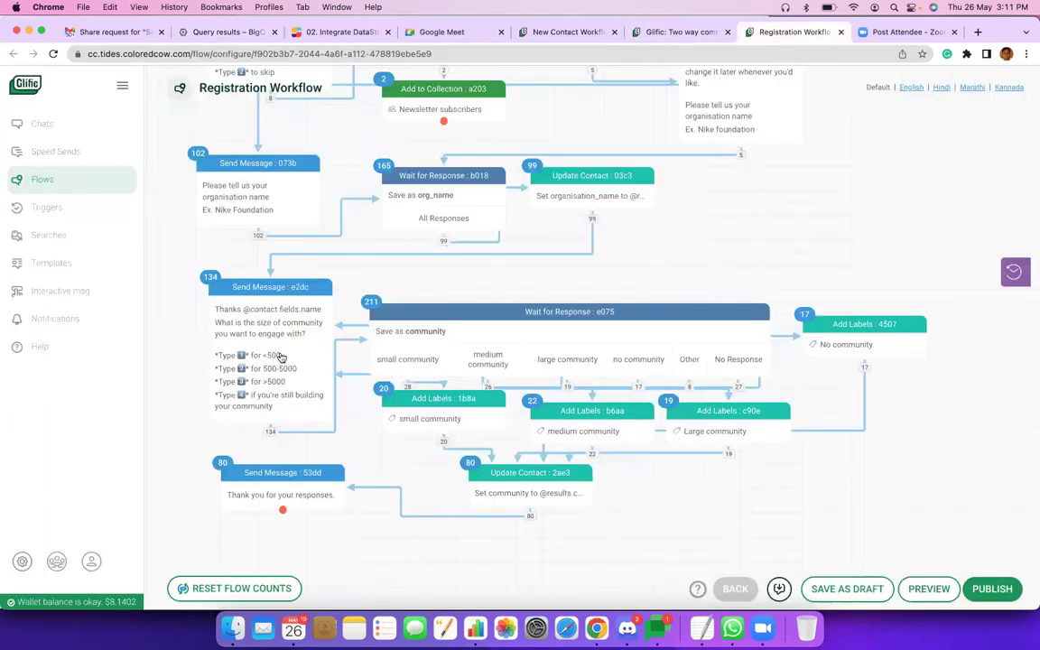
pyautogui.hscroll(1, 248, 386)
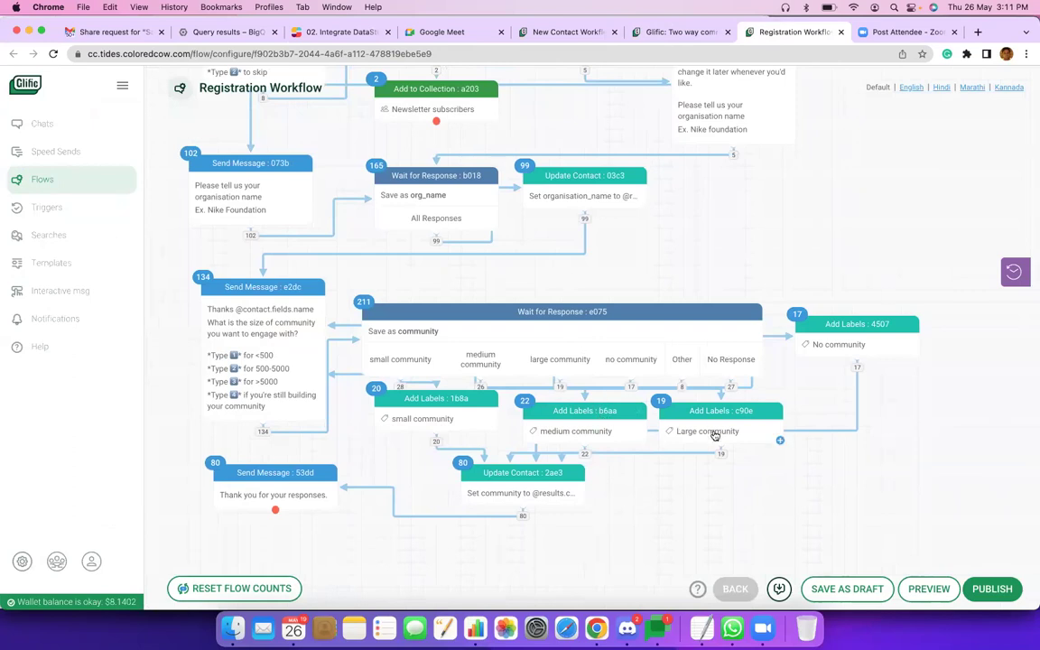
pyautogui.press('super+Tab')
pyautogui.press('super+Tab')
pyautogui.click(233, 34)
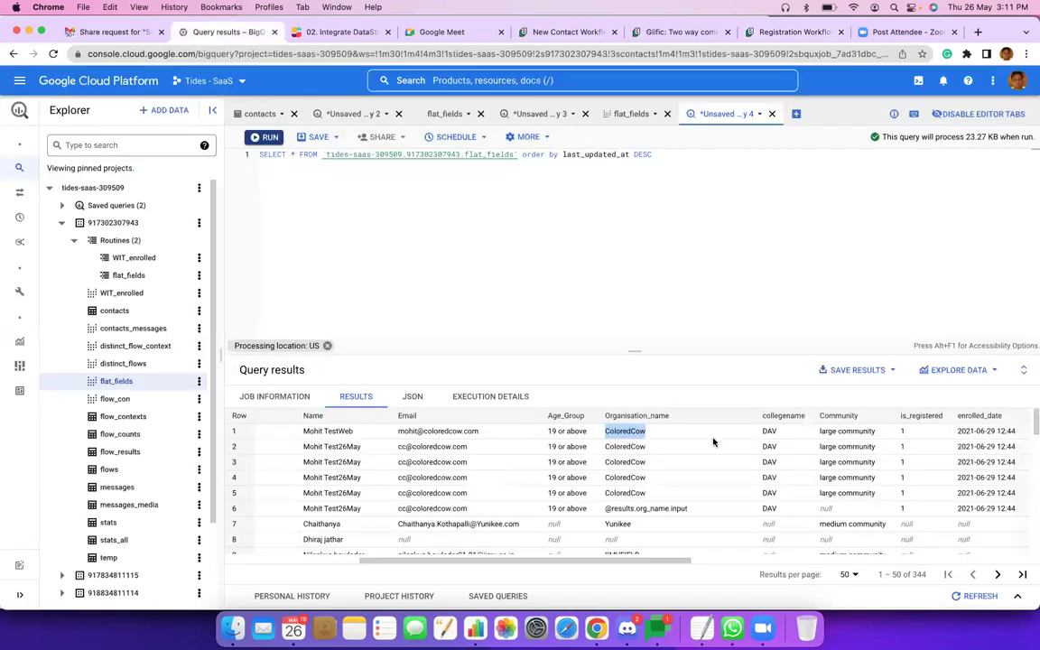
pyautogui.hscroll(2, 782, 444)
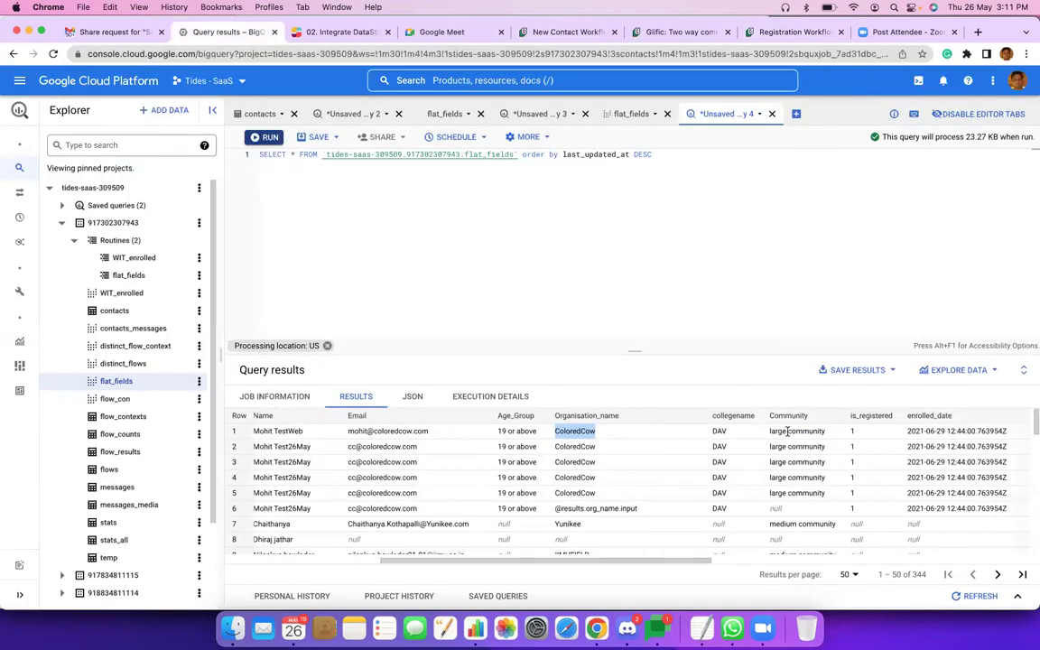
pyautogui.doubleClick(805, 431)
pyautogui.hscroll(5, 905, 445)
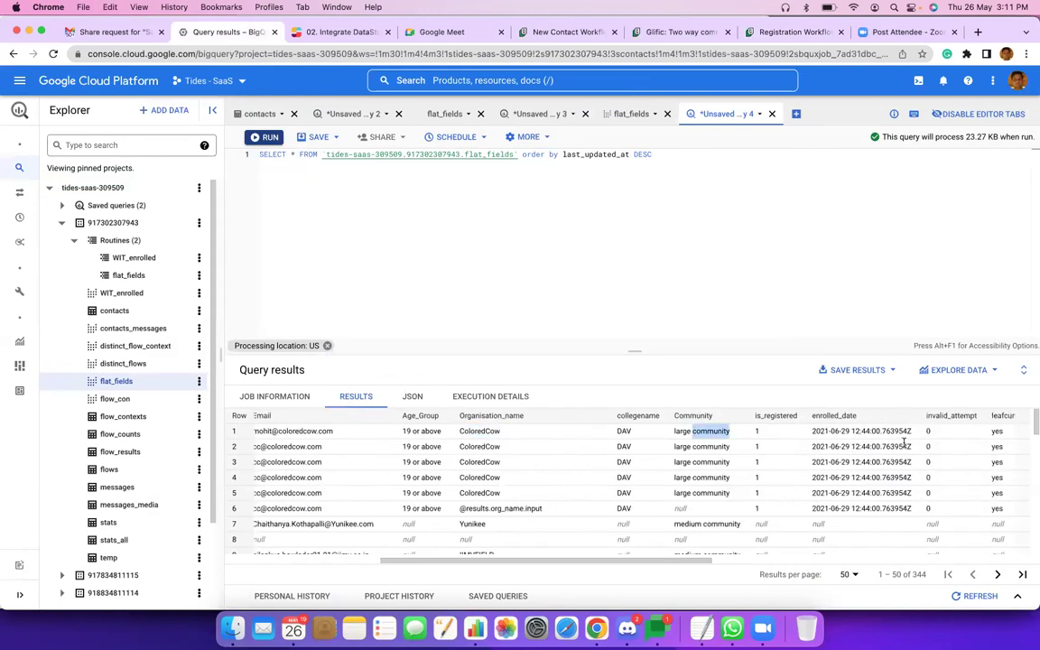
pyautogui.hscroll(2, 905, 444)
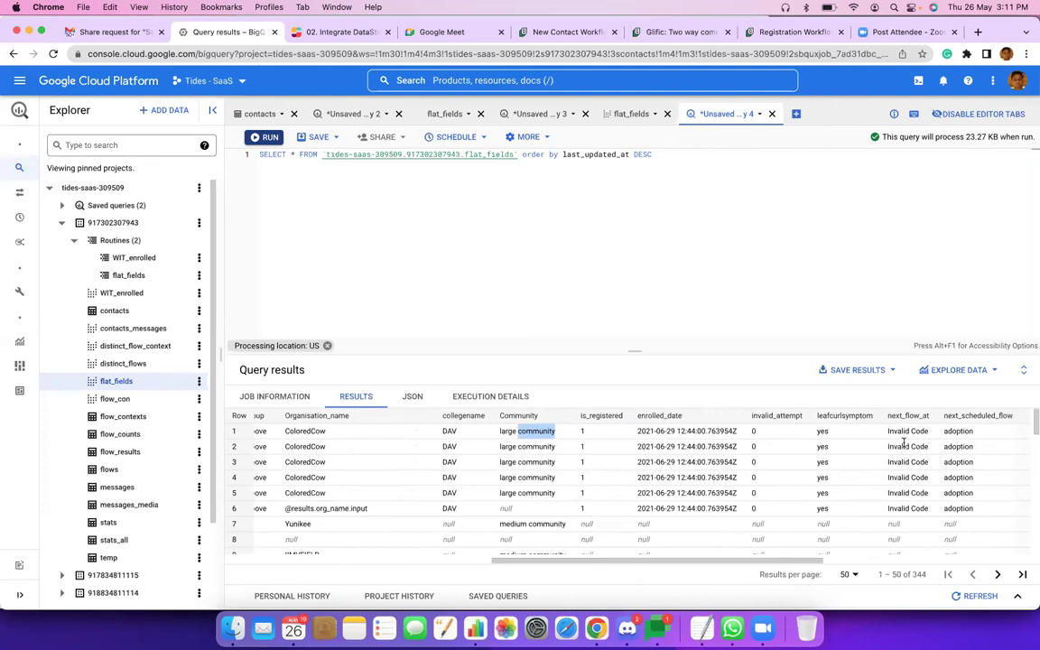
pyautogui.click(786, 32)
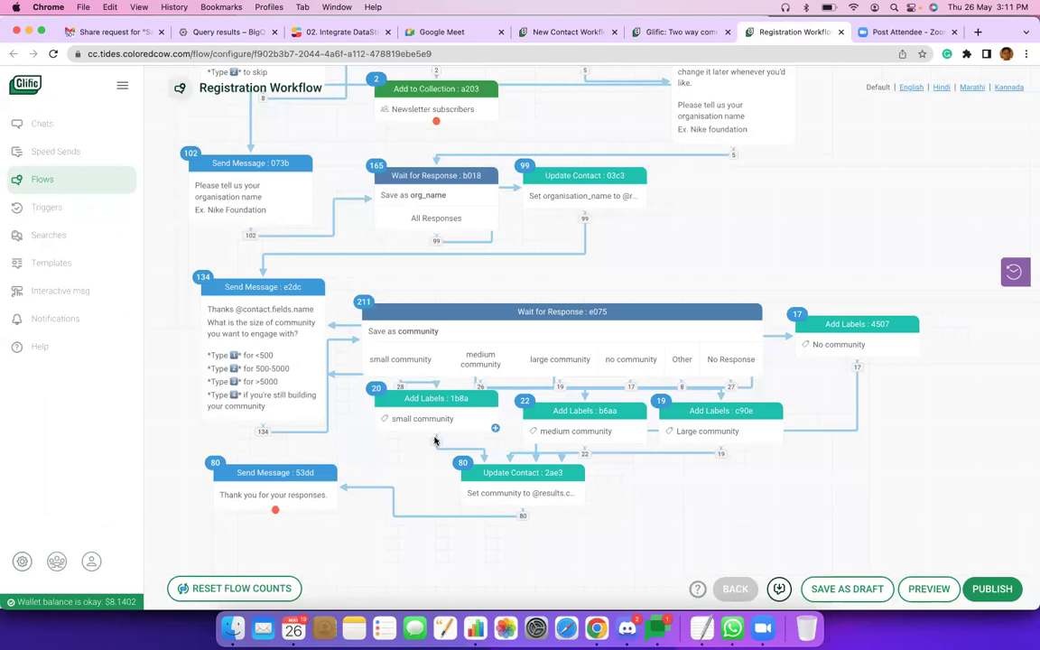
pyautogui.moveTo(435, 441)
pyautogui.scroll(5, 435, 441)
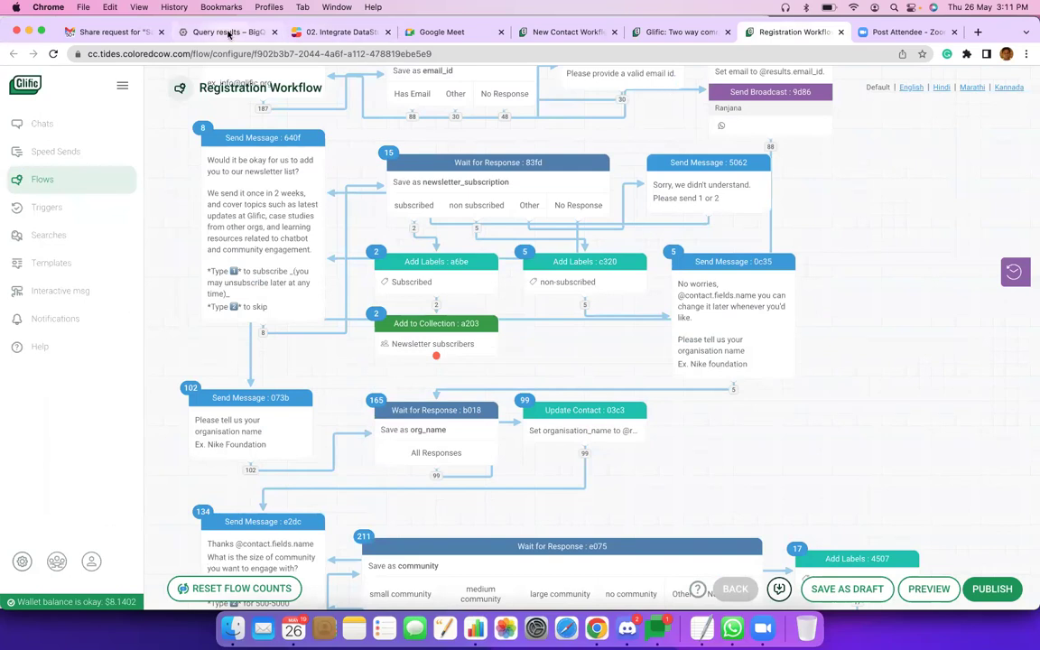
pyautogui.press('super+2')
pyautogui.hscroll(3, 746, 461)
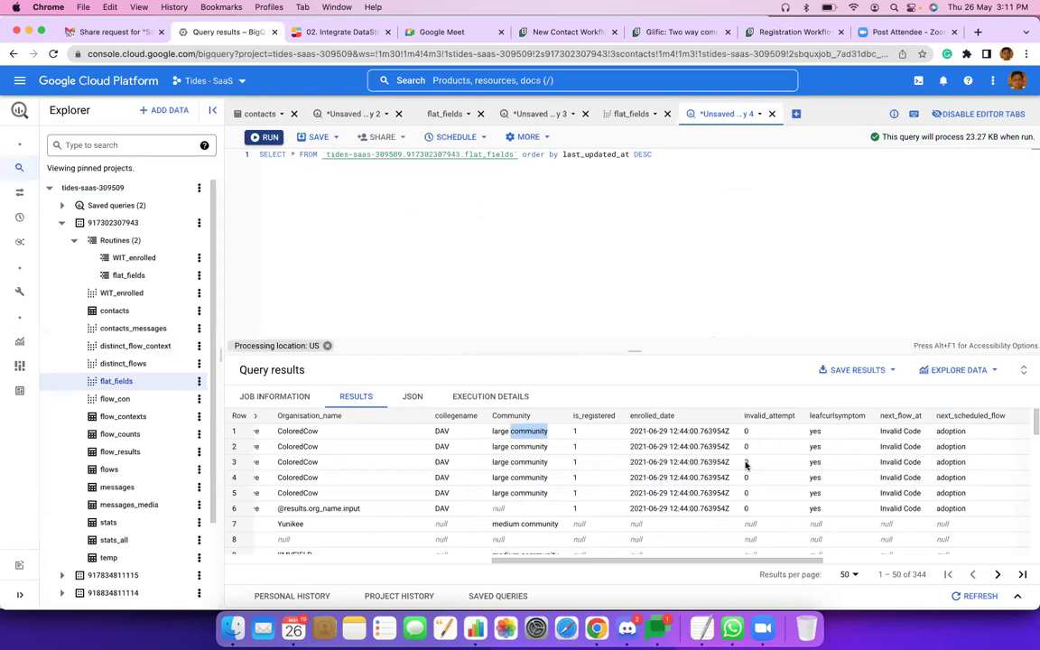
# Scroll right through the remaining flat_fields result columns.
pyautogui.hscroll(2, 746, 461)
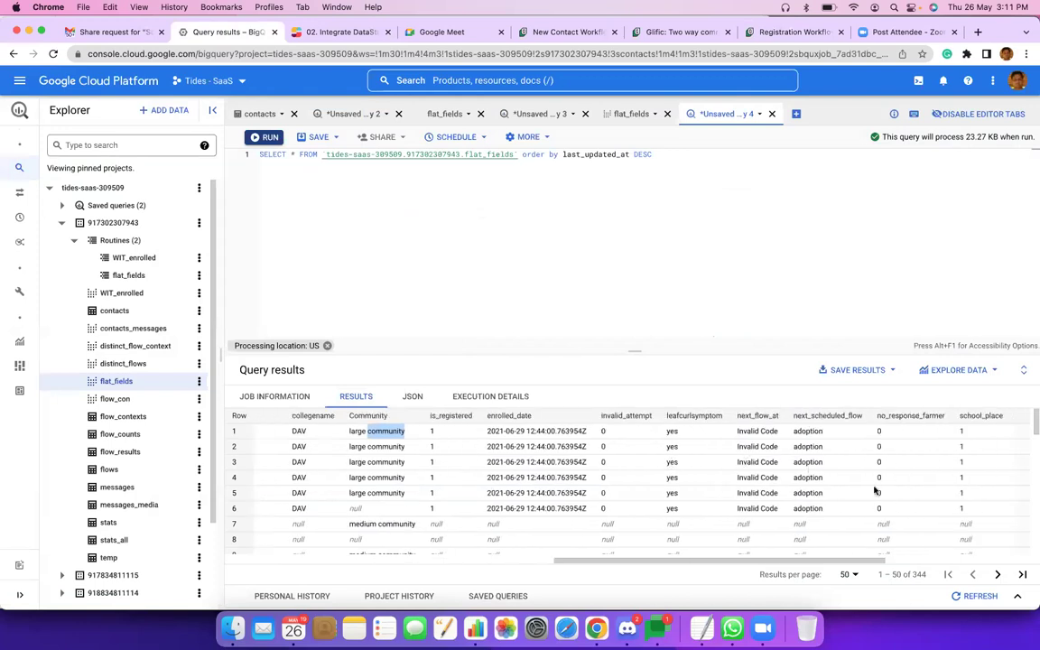
pyautogui.hscroll(2, 875, 490)
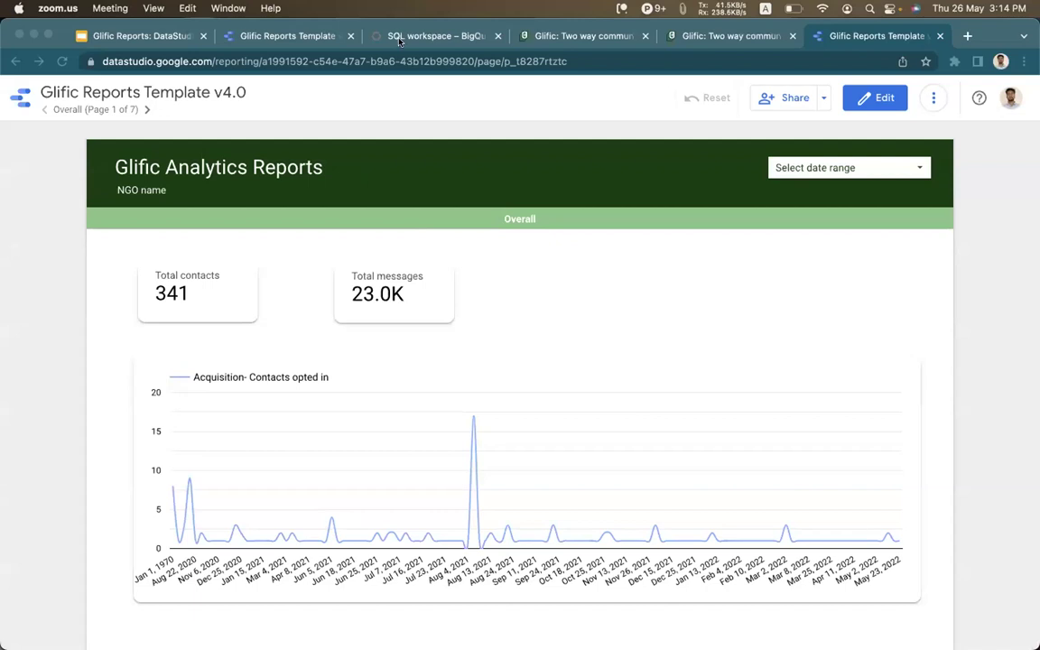
# Show the BigQuery and Data Studio slide in the Glific Reports deck.
pyautogui.click(135, 27)
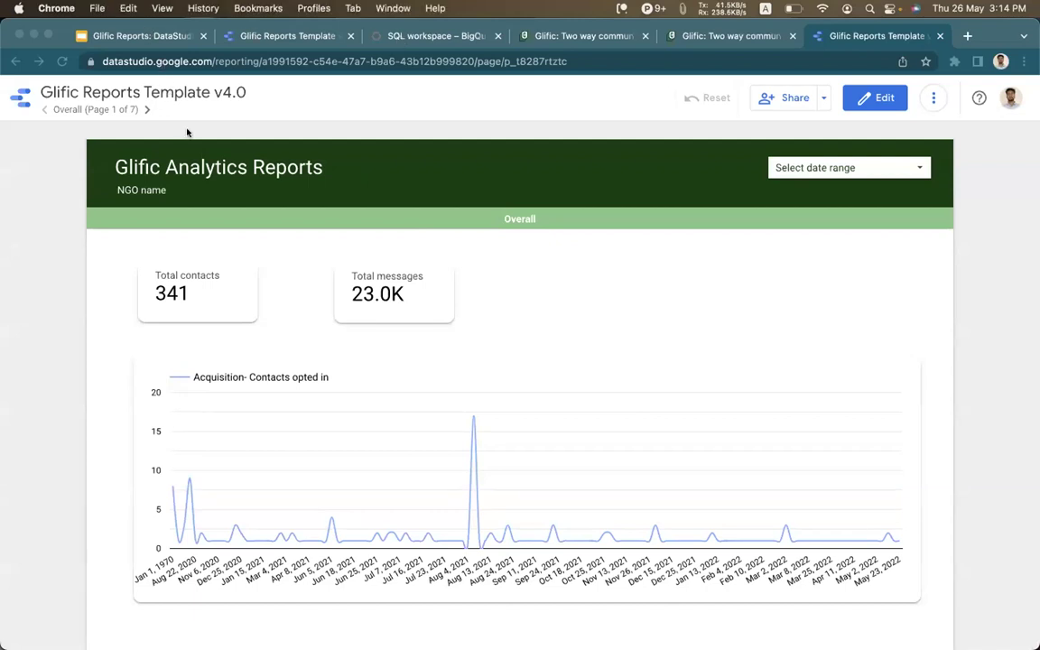
pyautogui.press('super+1')
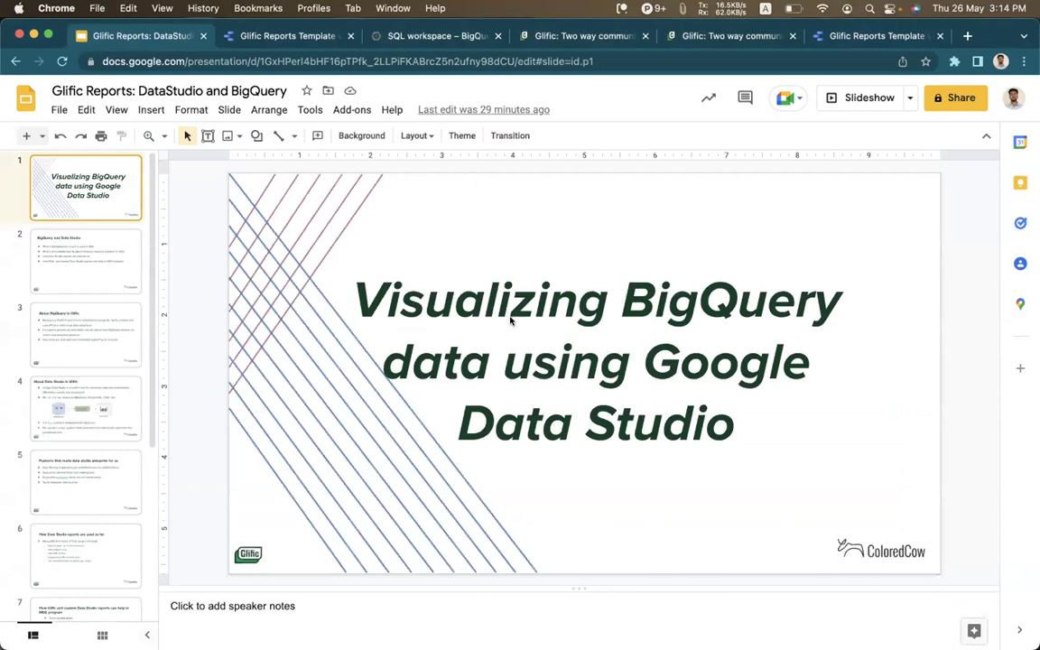
pyautogui.click(88, 236)
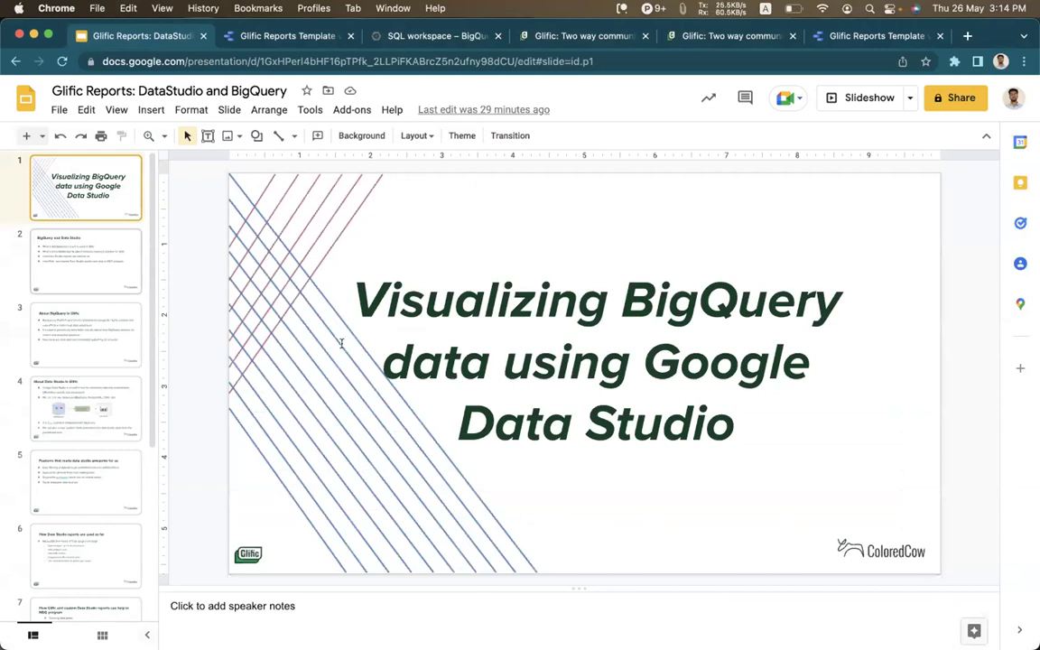
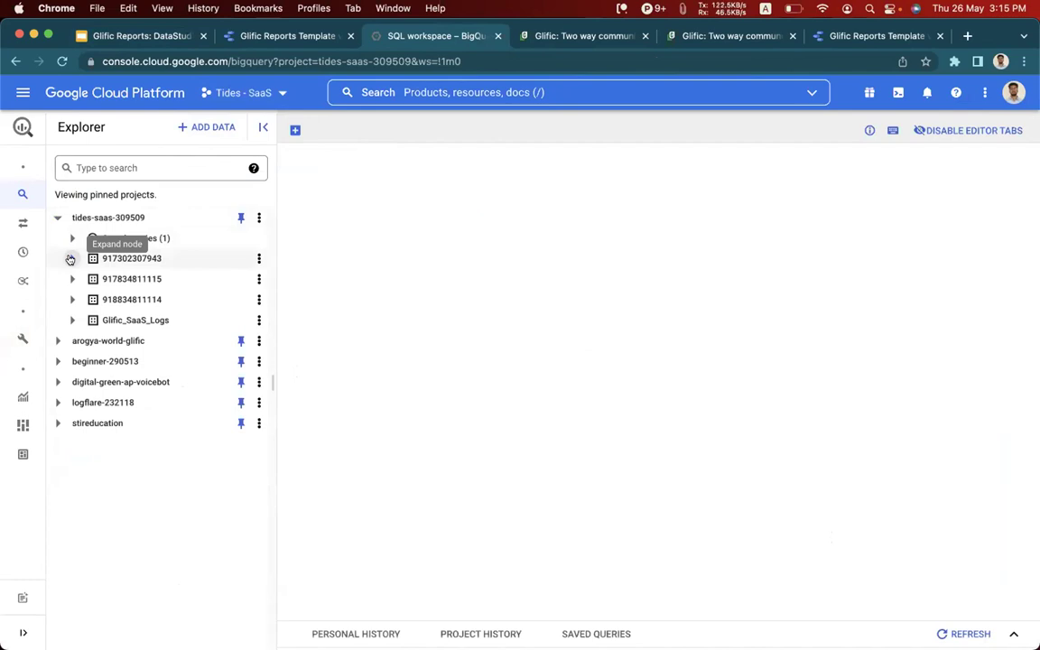
pyautogui.click(70, 259)
pyautogui.click(87, 279)
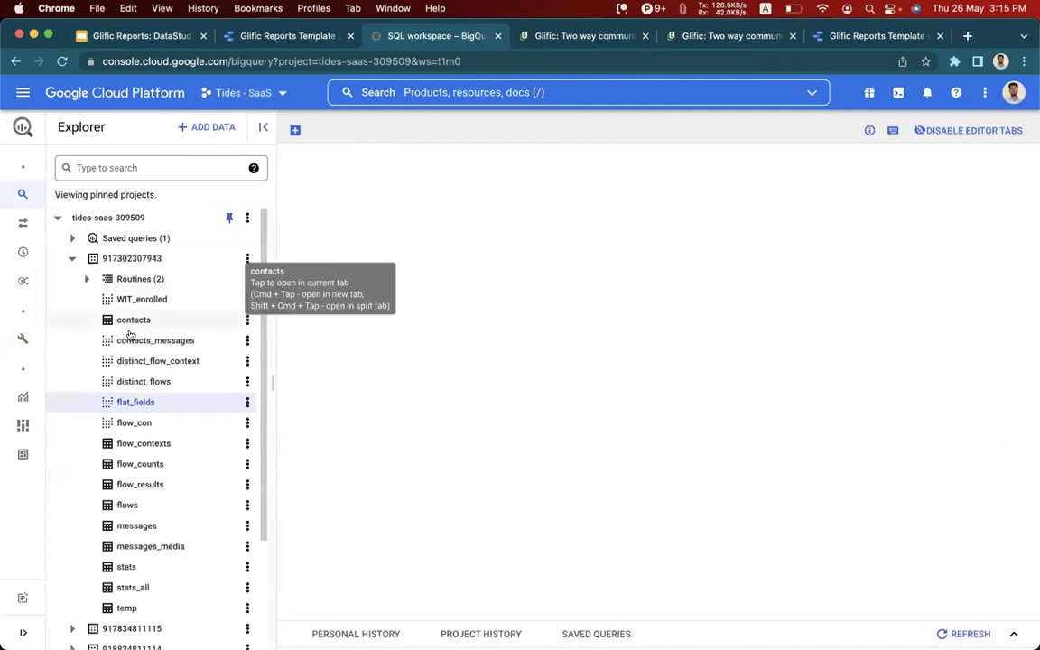
pyautogui.scroll(-3, 144, 389)
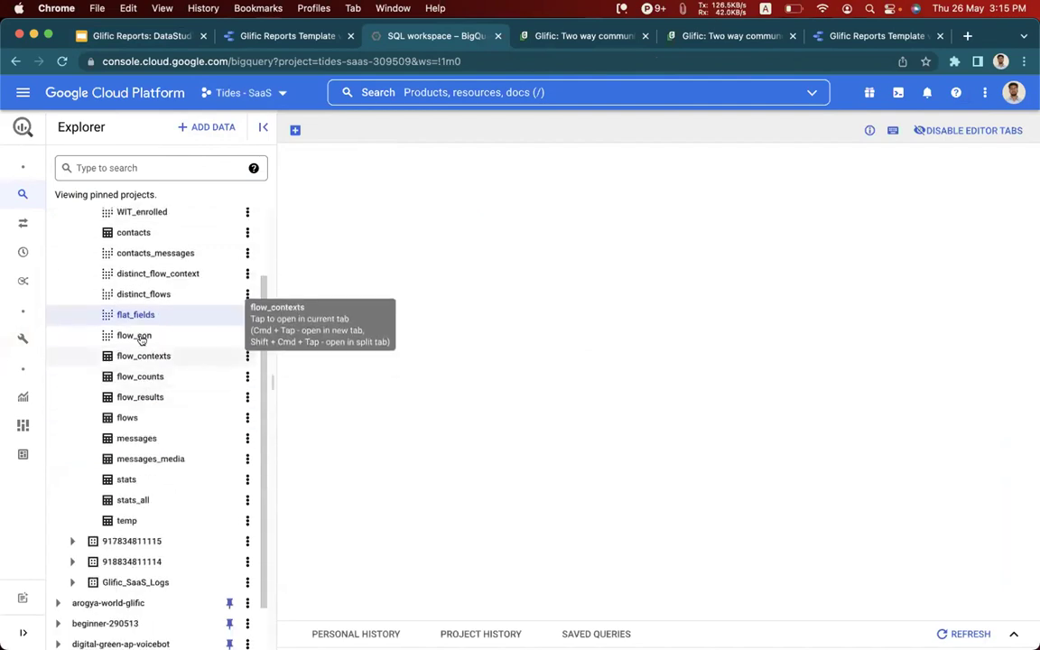
pyautogui.scroll(1, 141, 339)
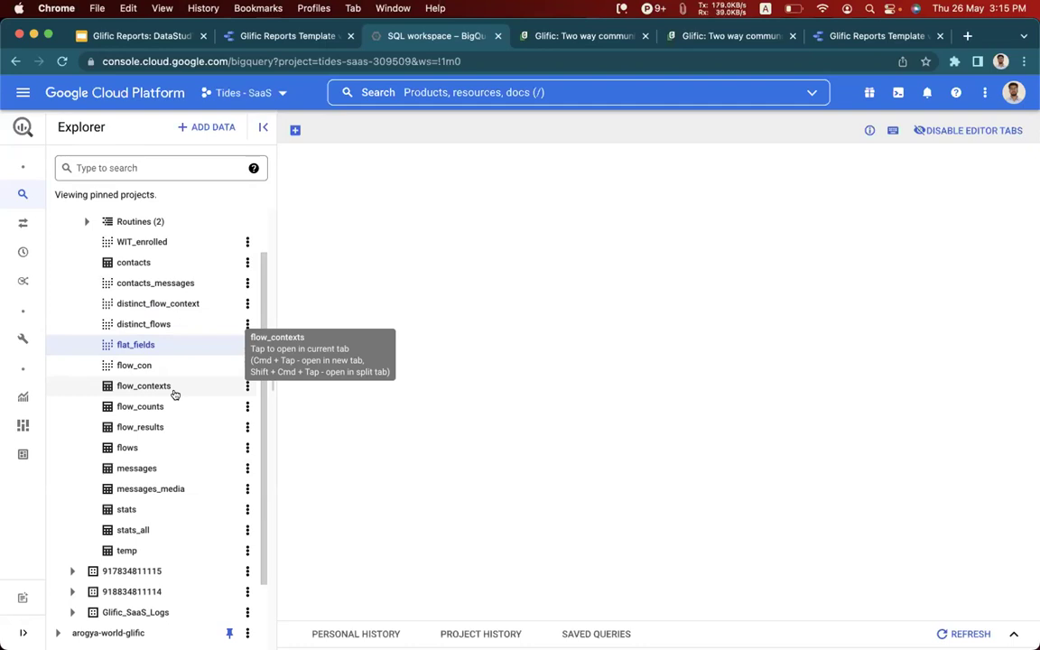
pyautogui.click(147, 470)
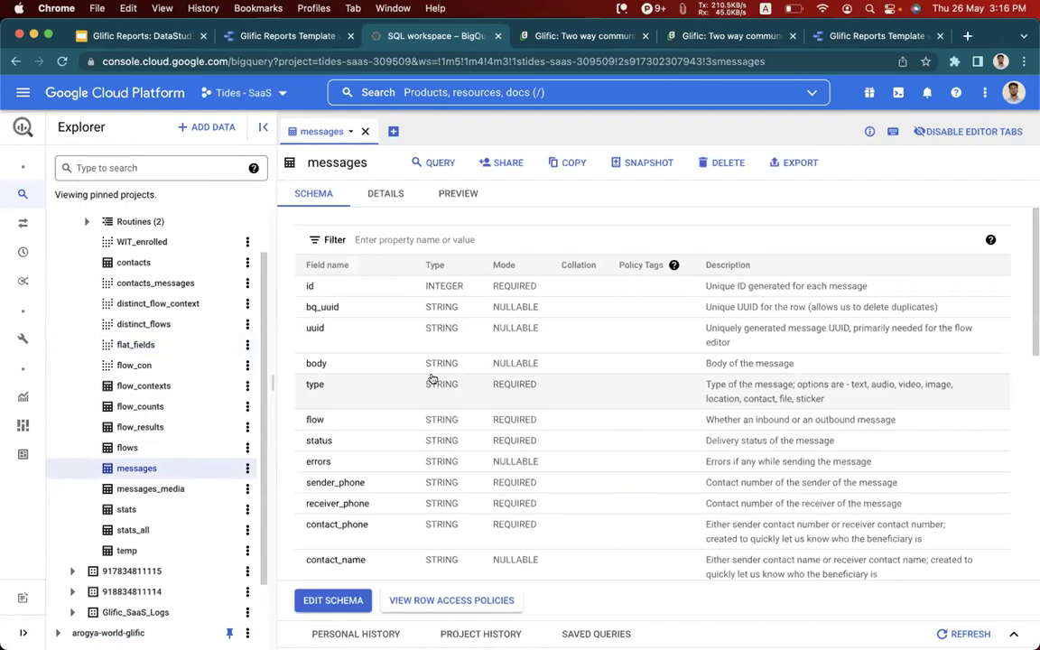
# Glance at the messages preview, then scroll through the messages schema fields.
pyautogui.click(448, 194)
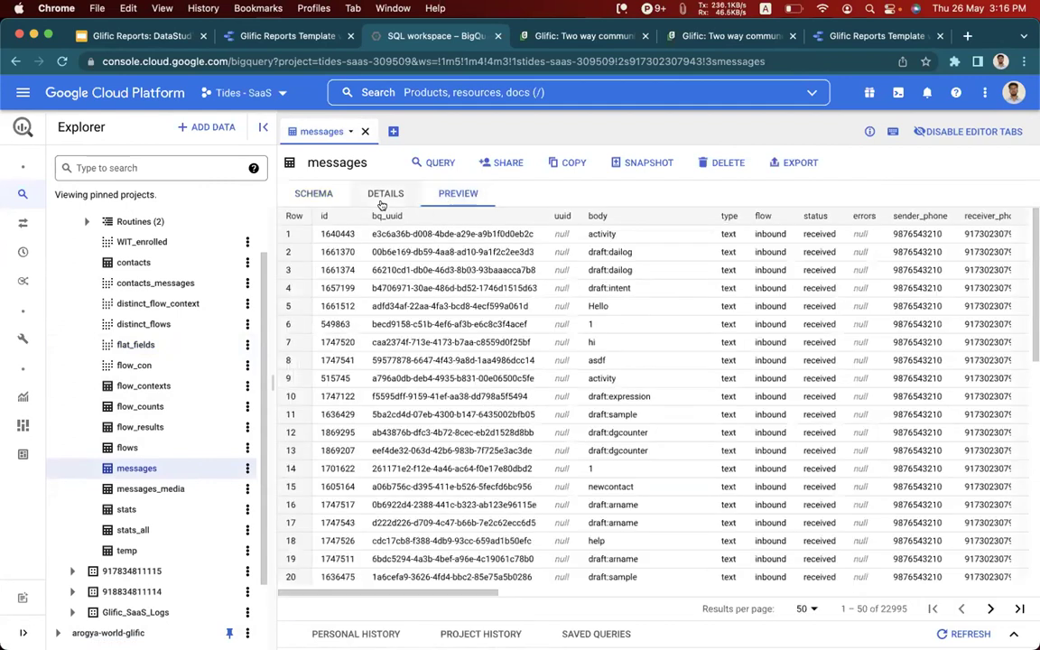
pyautogui.click(312, 194)
pyautogui.scroll(-1, 357, 309)
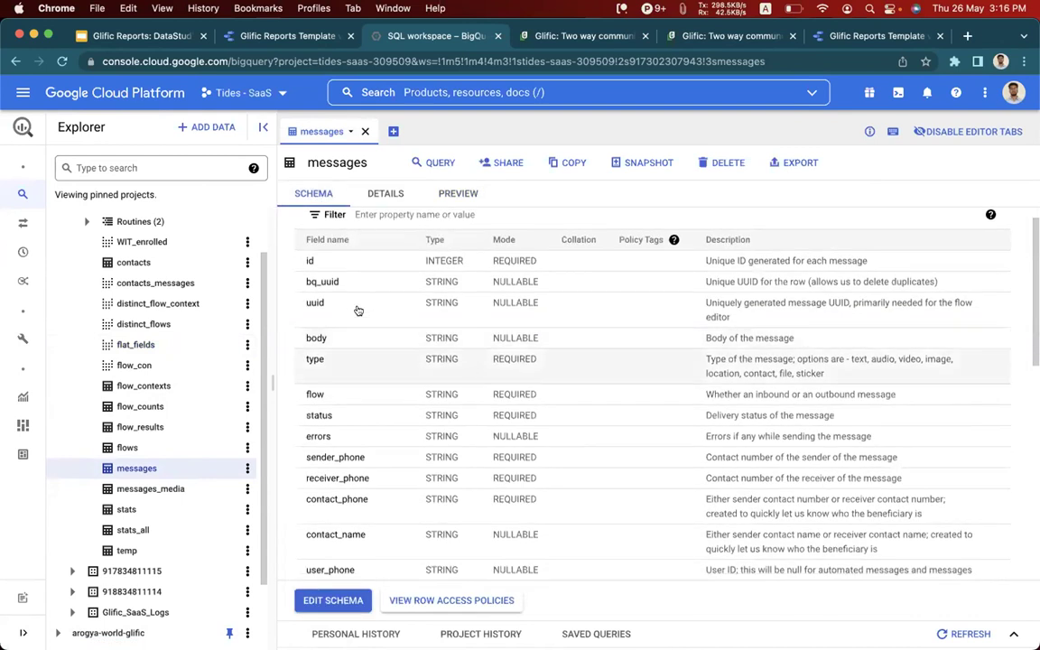
pyautogui.scroll(-1, 375, 353)
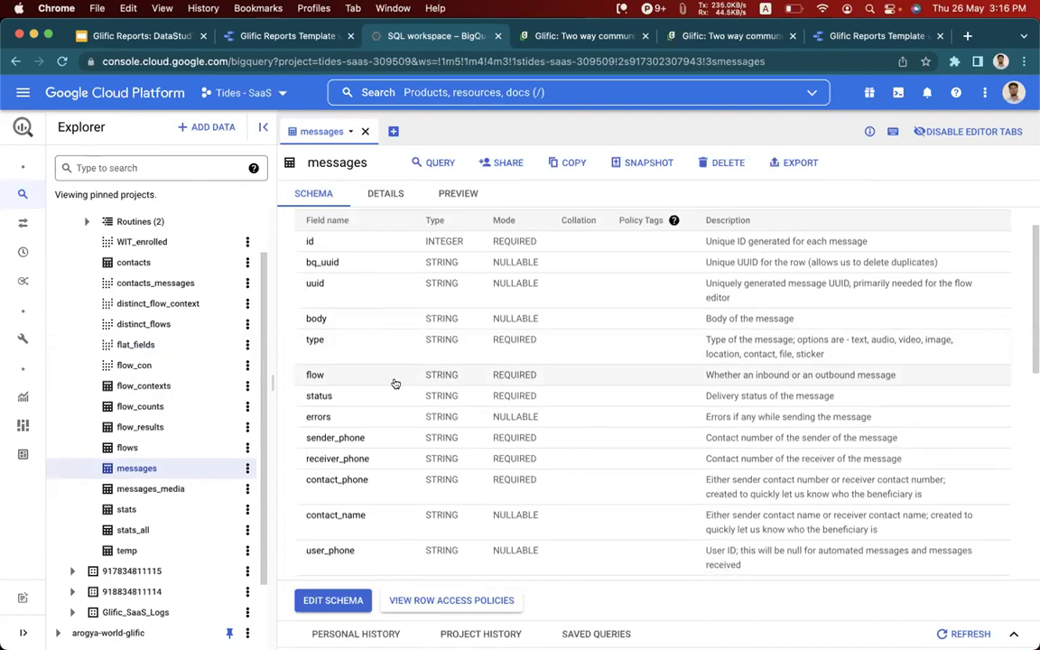
pyautogui.scroll(-2, 379, 384)
pyautogui.scroll(-7, 376, 384)
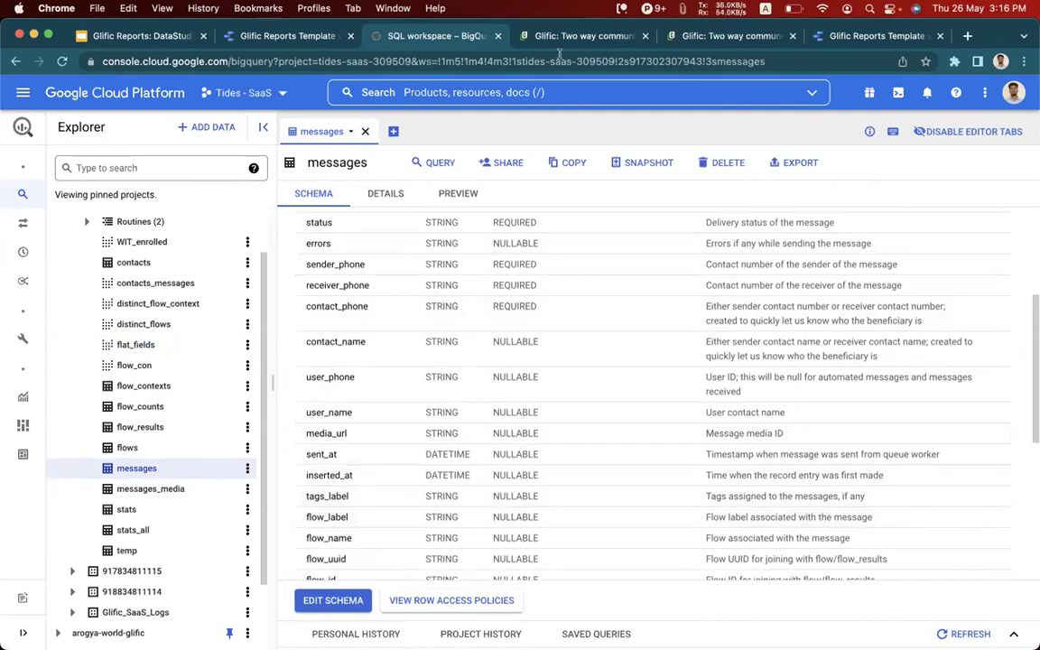
# Filter the Glific Flows list by "regis" to show the three registration flows.
pyautogui.click(519, 36)
pyautogui.write('regis')
pyautogui.press('Return')
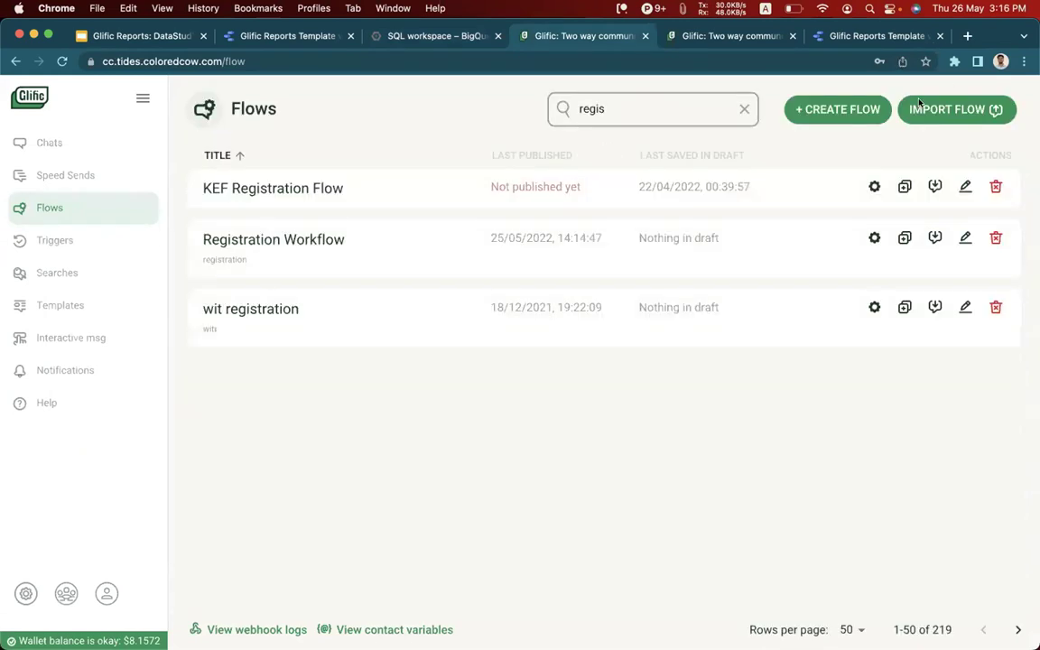
# Dismiss the flow-locked warning, search flows for "reg", and edit Registration Workflow.
pyautogui.click(873, 239)
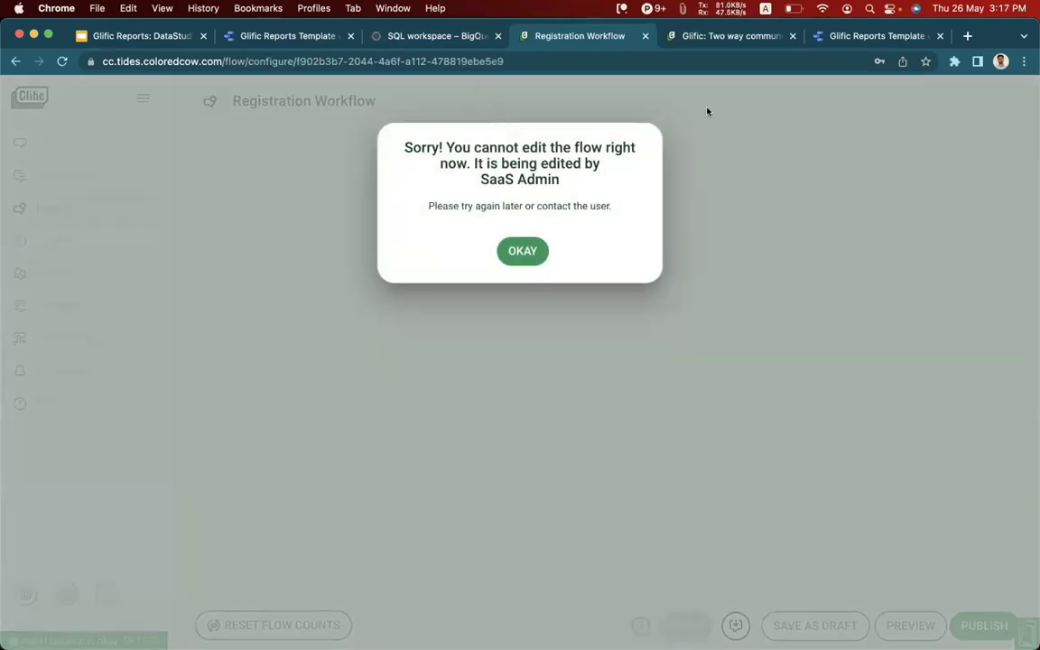
pyautogui.click(522, 251)
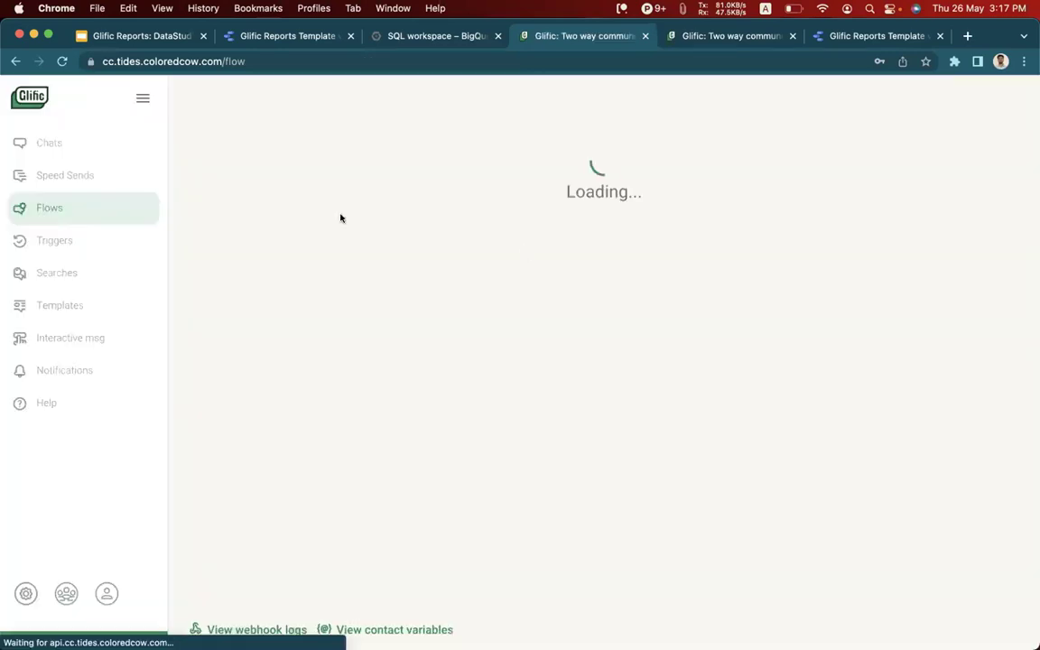
pyautogui.click(643, 109)
pyautogui.write('reg')
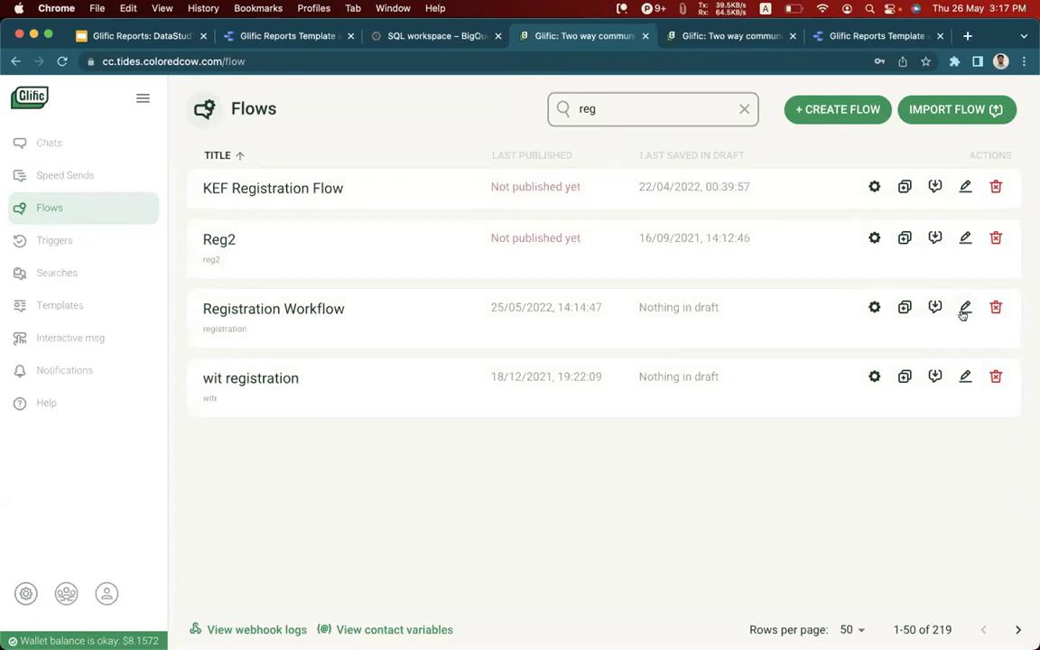
pyautogui.click(964, 306)
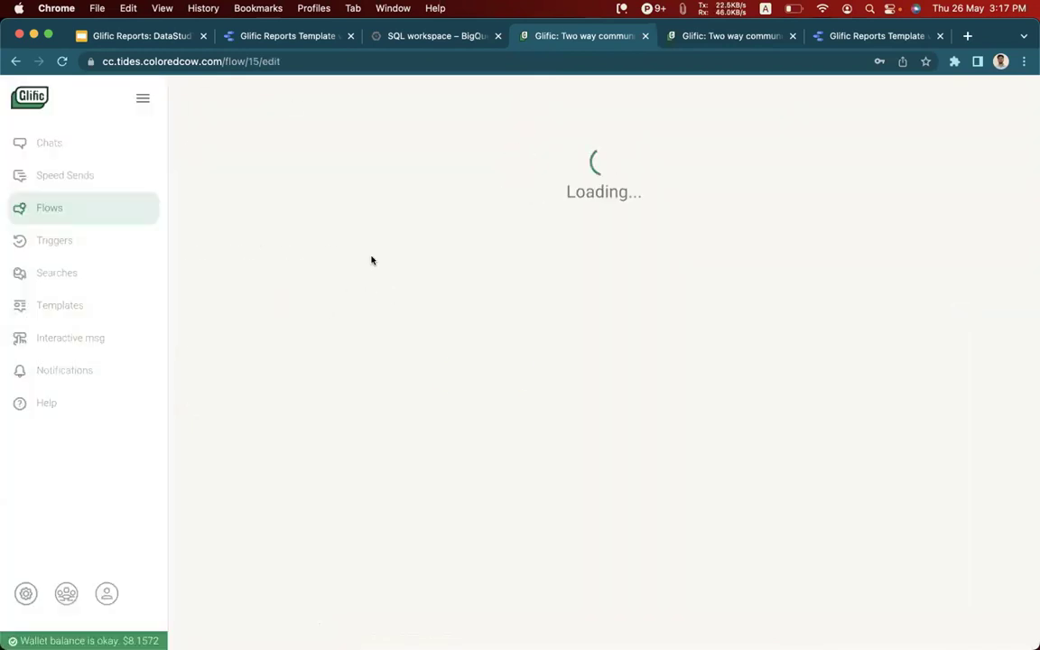
# Open the Registration Workflow canvas and inspect its Add Labels step with the Subscribed label.
pyautogui.click(291, 370)
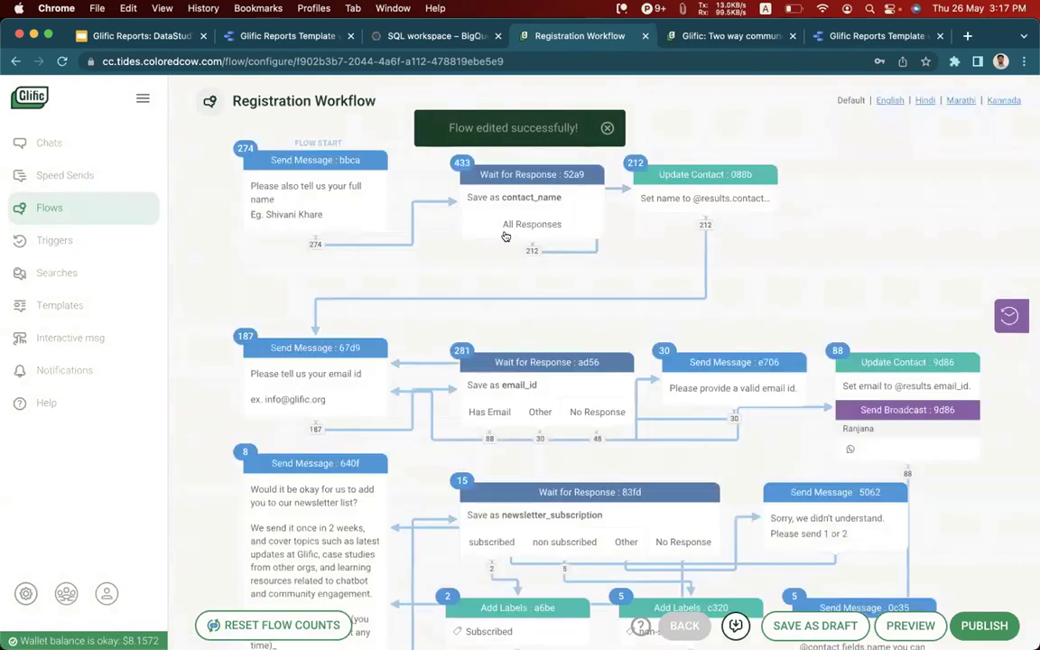
pyautogui.scroll(-5, 530, 298)
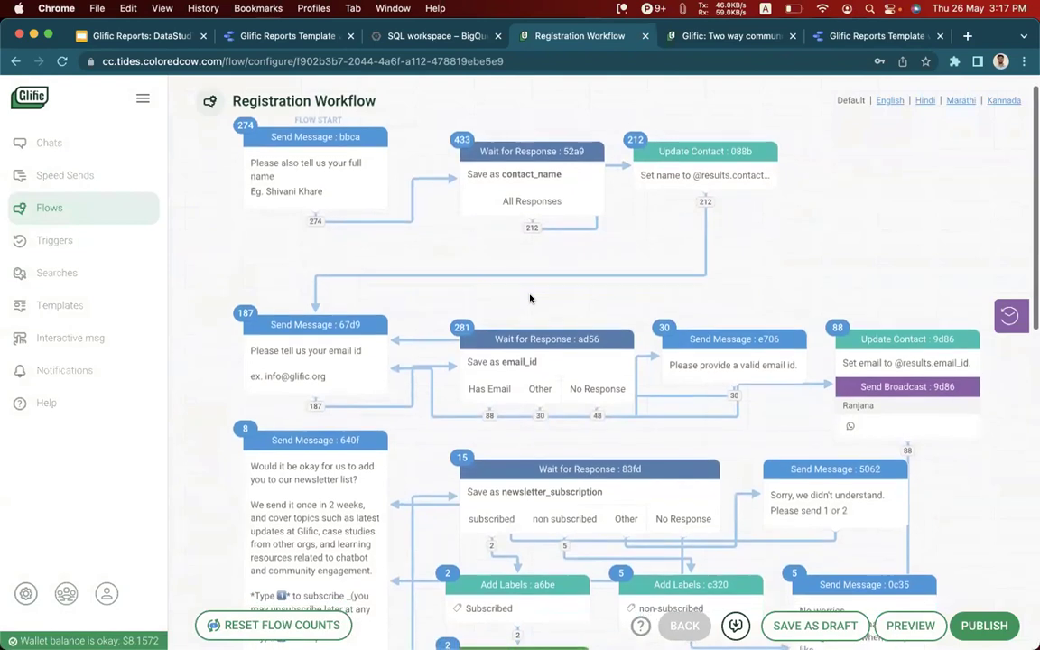
pyautogui.scroll(-7, 530, 298)
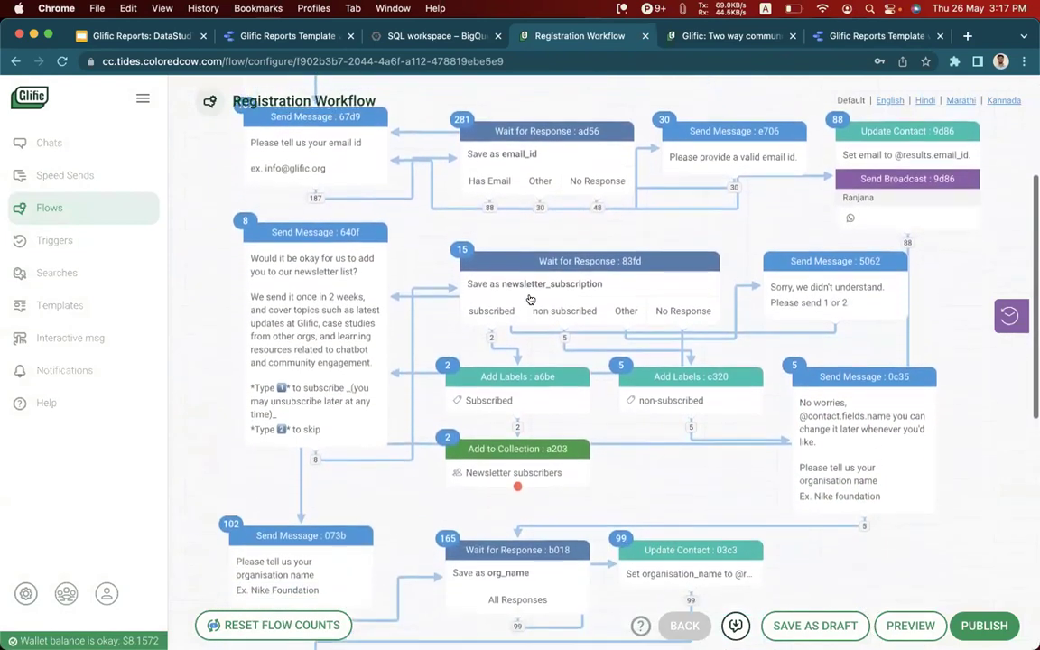
pyautogui.scroll(-1, 532, 300)
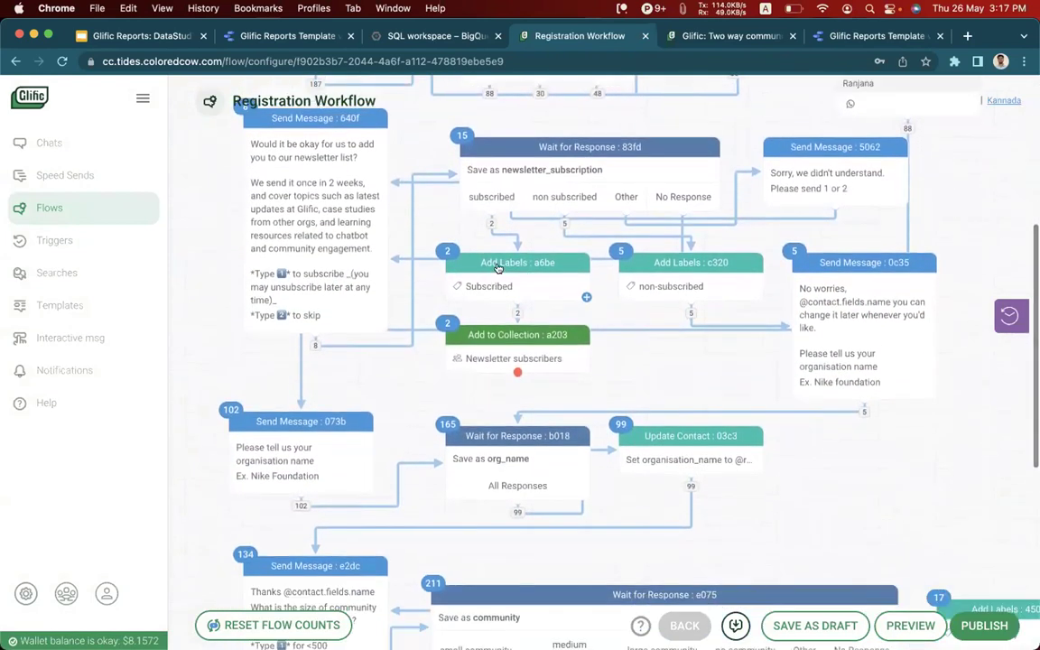
pyautogui.click(451, 254)
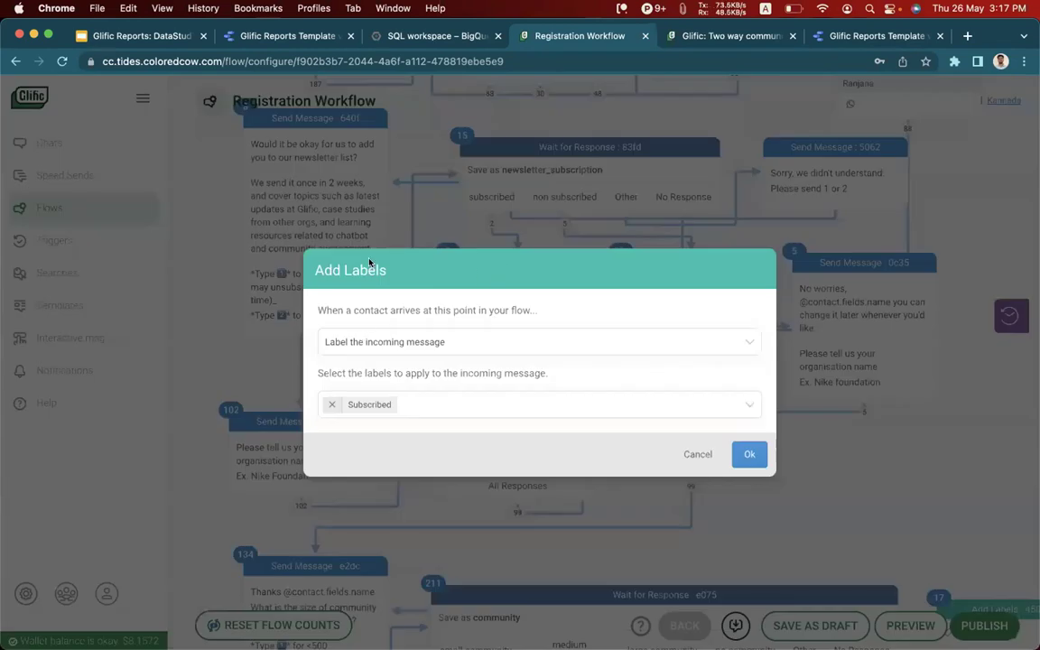
pyautogui.click(697, 454)
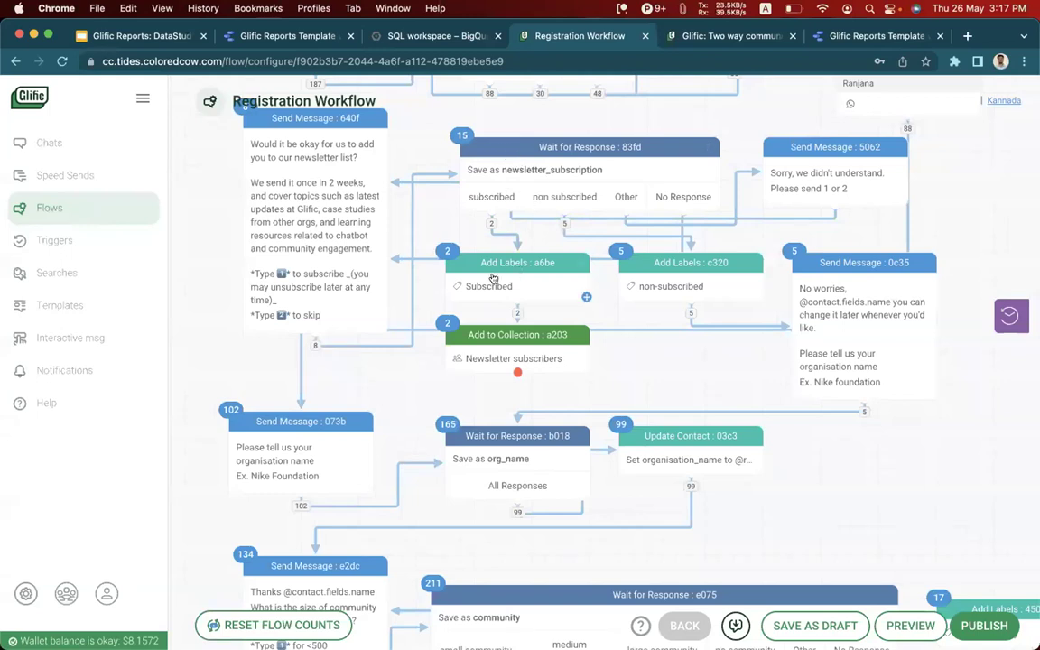
# Preview the messages table rows across their columns, then open the flows table schema.
pyautogui.click(455, 35)
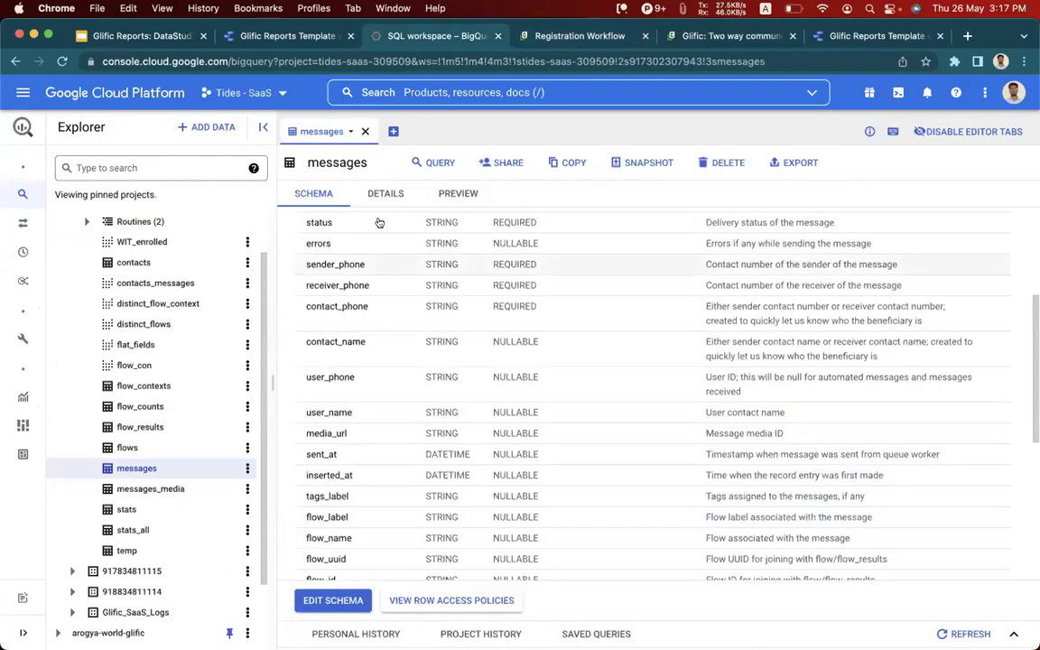
pyautogui.click(443, 193)
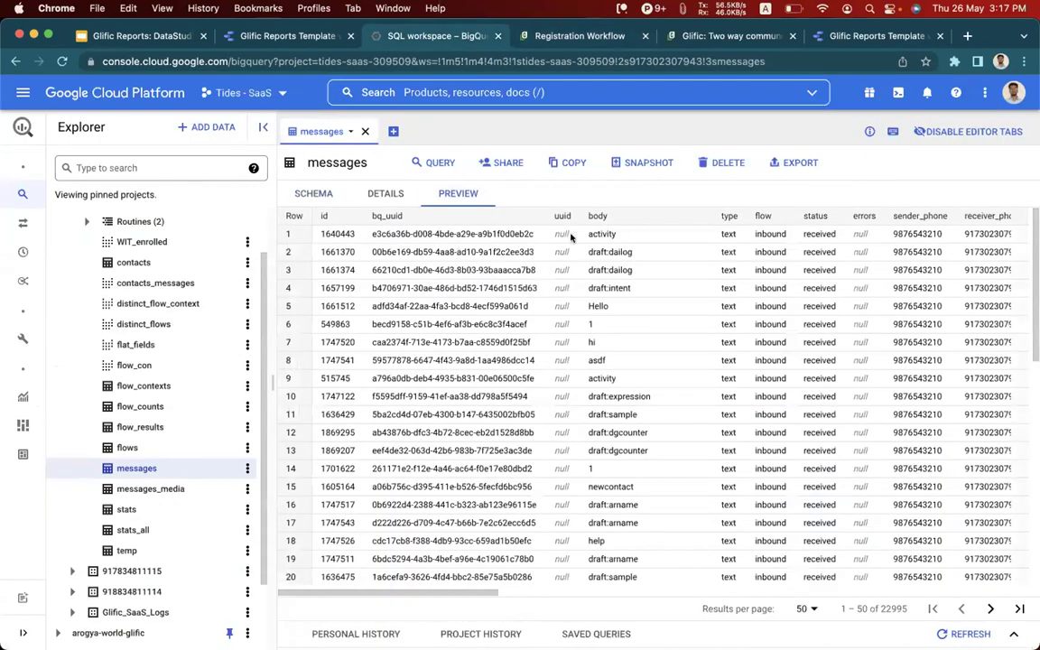
pyautogui.hscroll(2, 506, 271)
pyautogui.moveTo(551, 234); pyautogui.dragTo(582, 235)
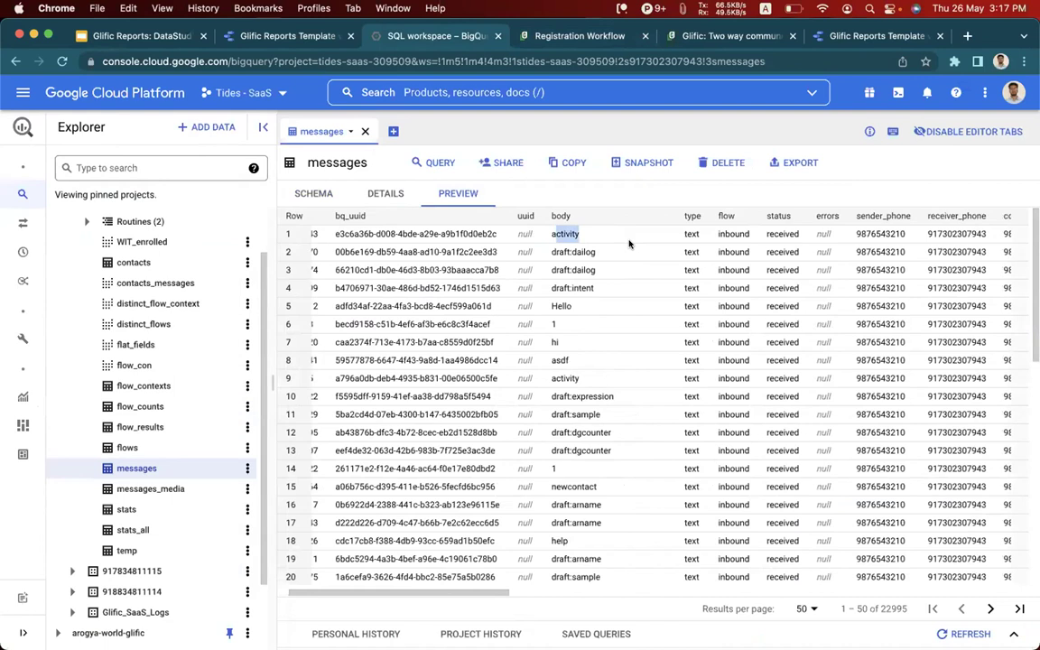
pyautogui.hscroll(10, 583, 235)
pyautogui.hscroll(10, 785, 233)
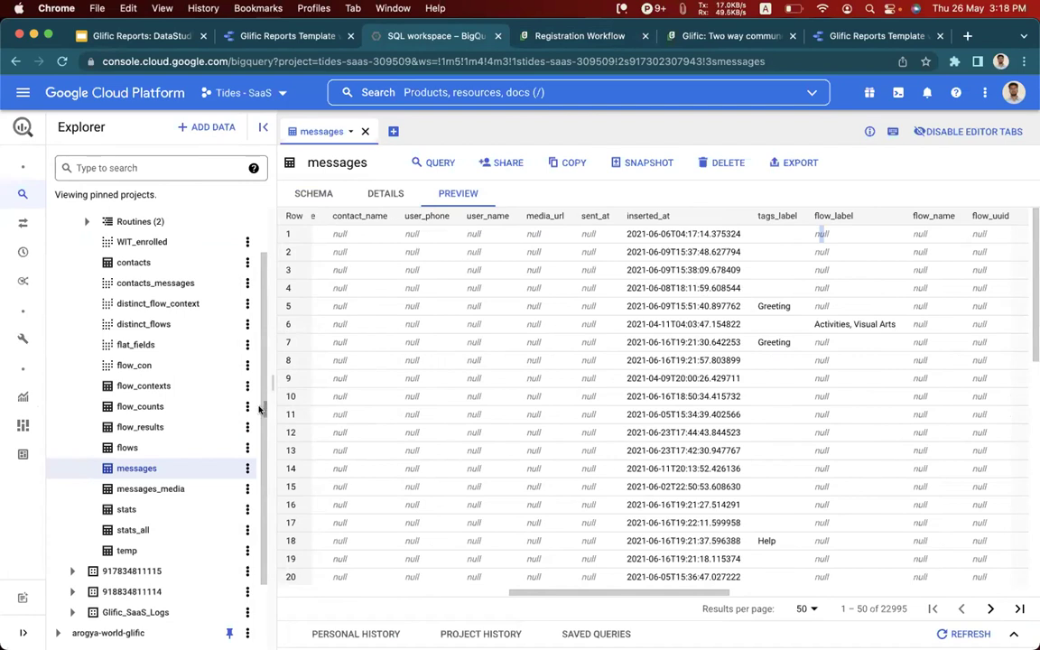
pyautogui.click(181, 447)
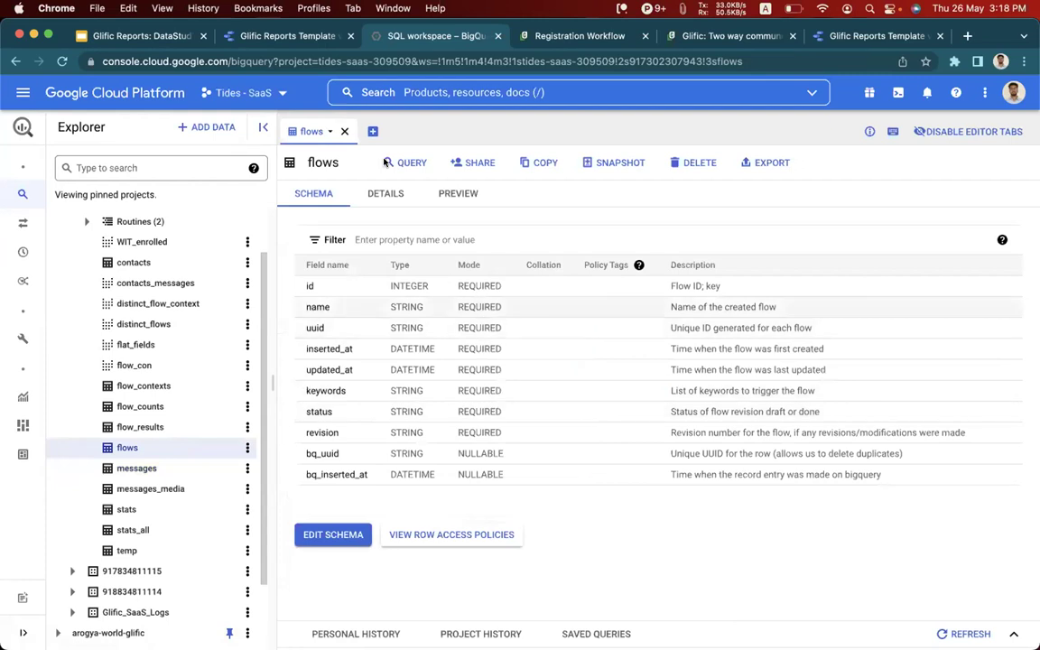
# Open the Glific flows list in a new browser tab and scroll through it.
pyautogui.click(520, 33)
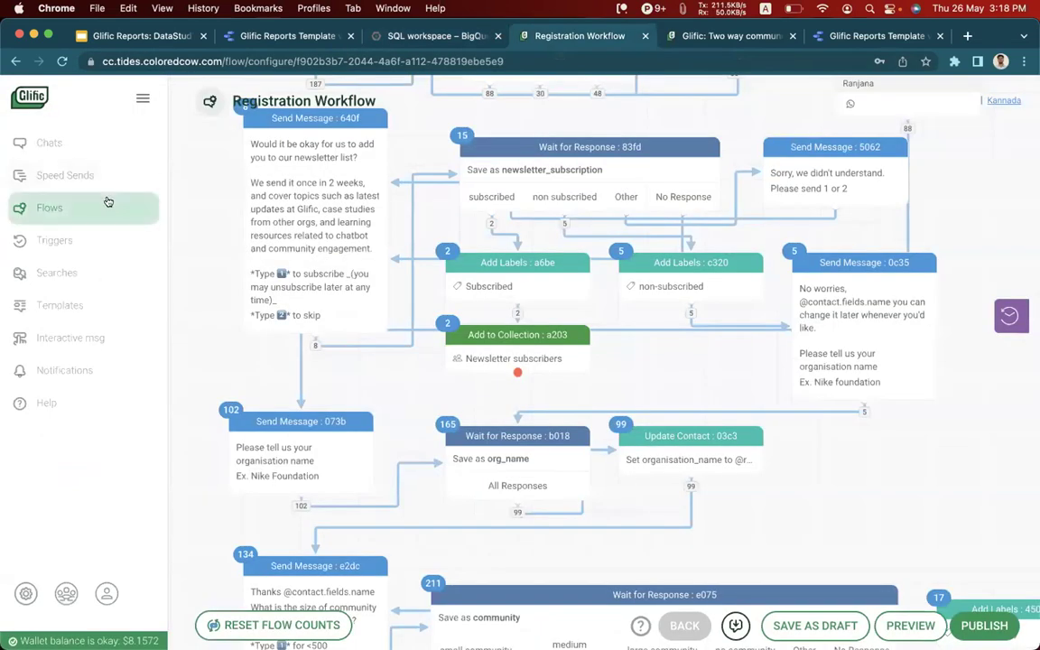
pyautogui.keyDown('super'); pyautogui.click(107, 204); pyautogui.keyUp('super')
pyautogui.hotkey('ctrl', 'Tab')
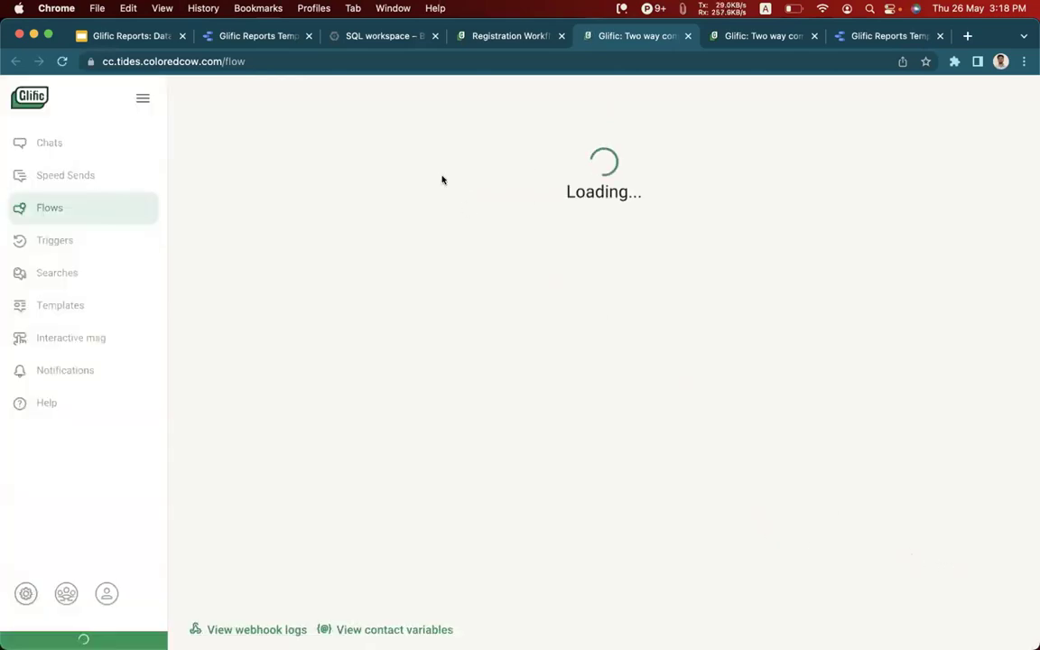
pyautogui.scroll(-2, 361, 421)
pyautogui.scroll(-6, 361, 421)
pyautogui.scroll(10, 361, 421)
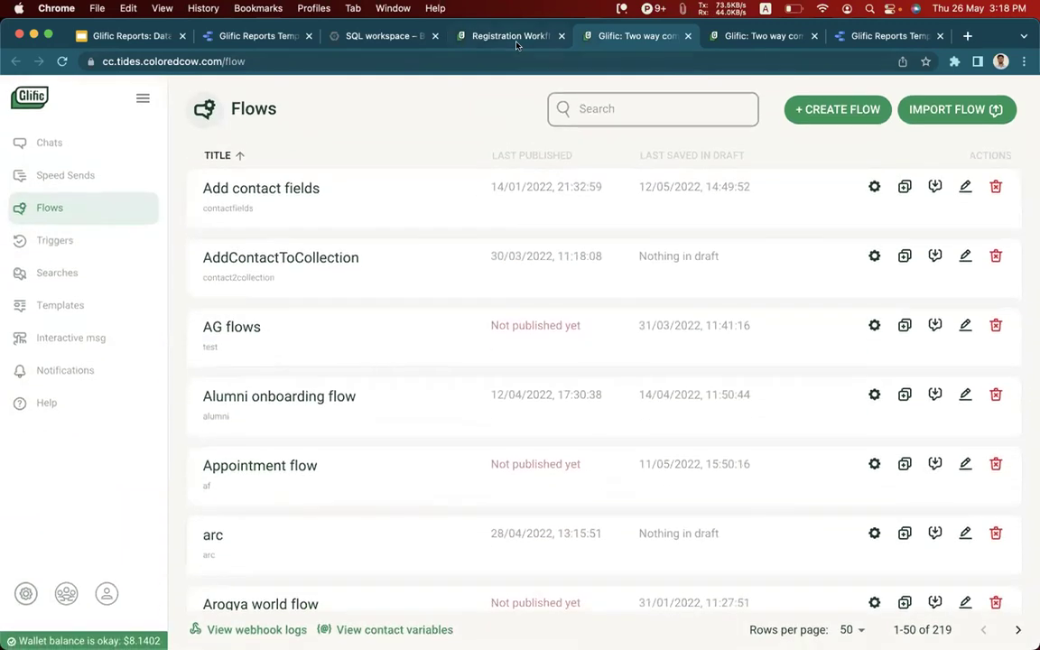
# Preview the flows table rows in BigQuery, then open the flow_results table schema.
pyautogui.click(397, 40)
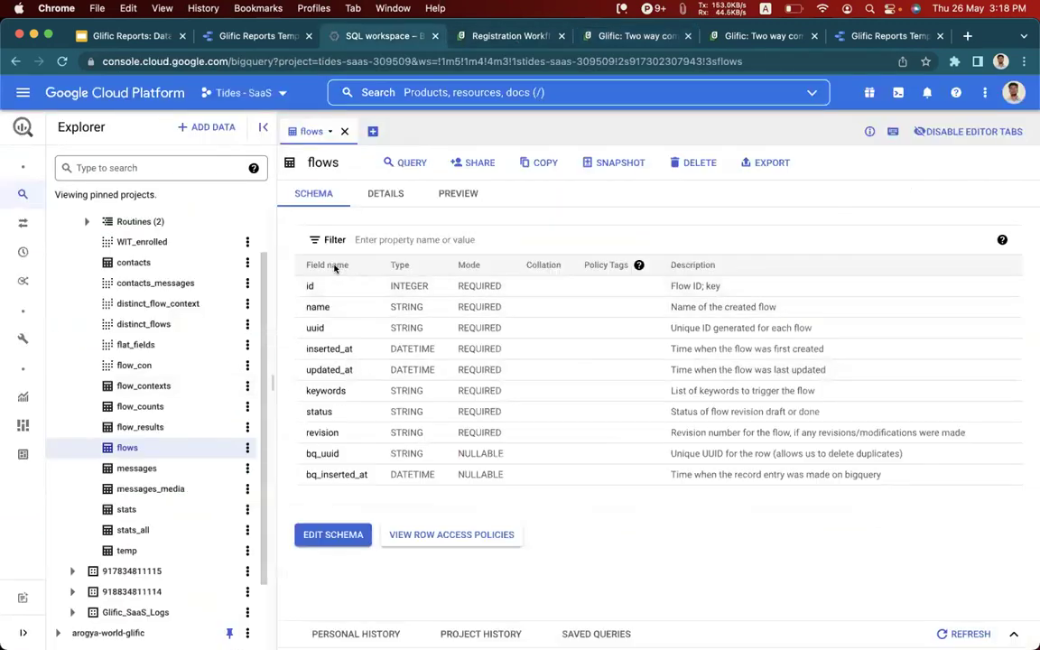
pyautogui.click(458, 193)
pyautogui.scroll(-1, 542, 316)
pyautogui.scroll(1, 542, 316)
pyautogui.hscroll(1, 625, 287)
pyautogui.hscroll(1, 625, 288)
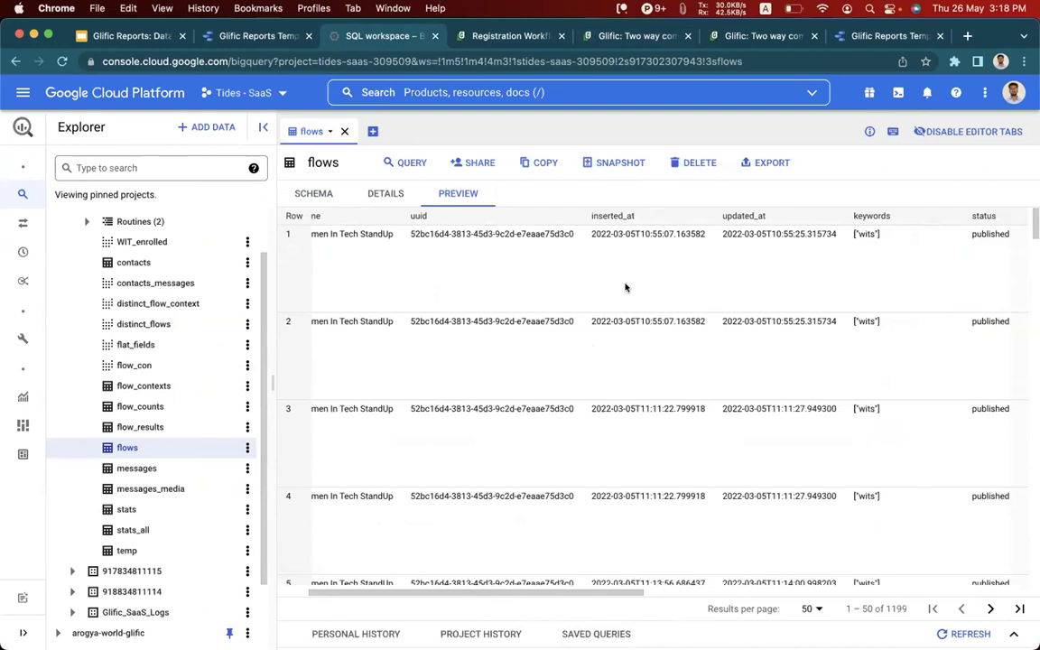
pyautogui.hscroll(1, 625, 288)
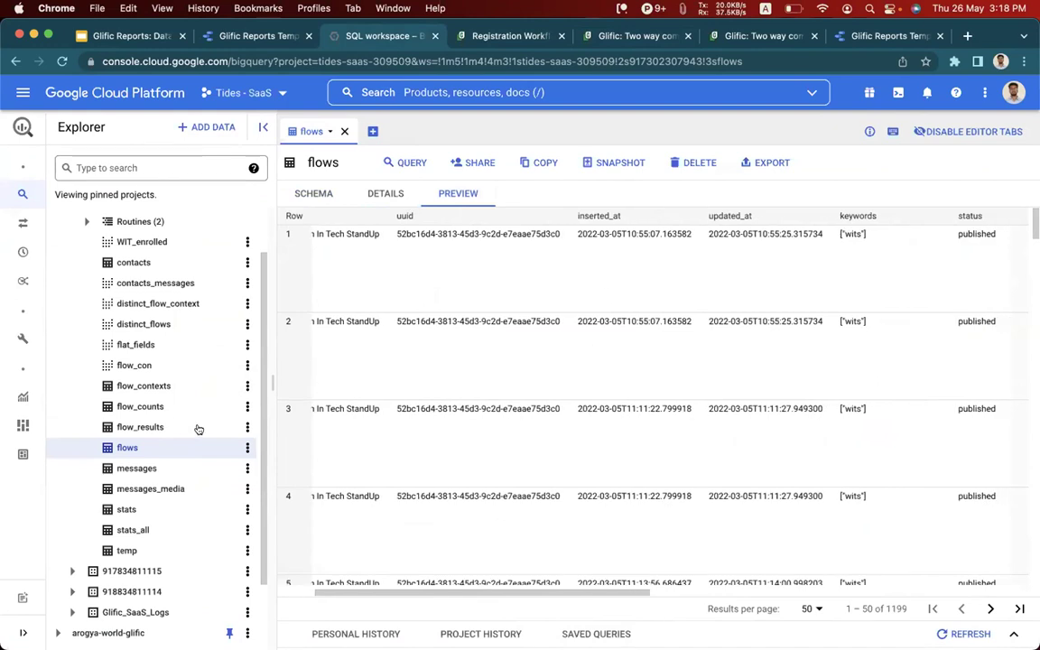
pyautogui.click(176, 429)
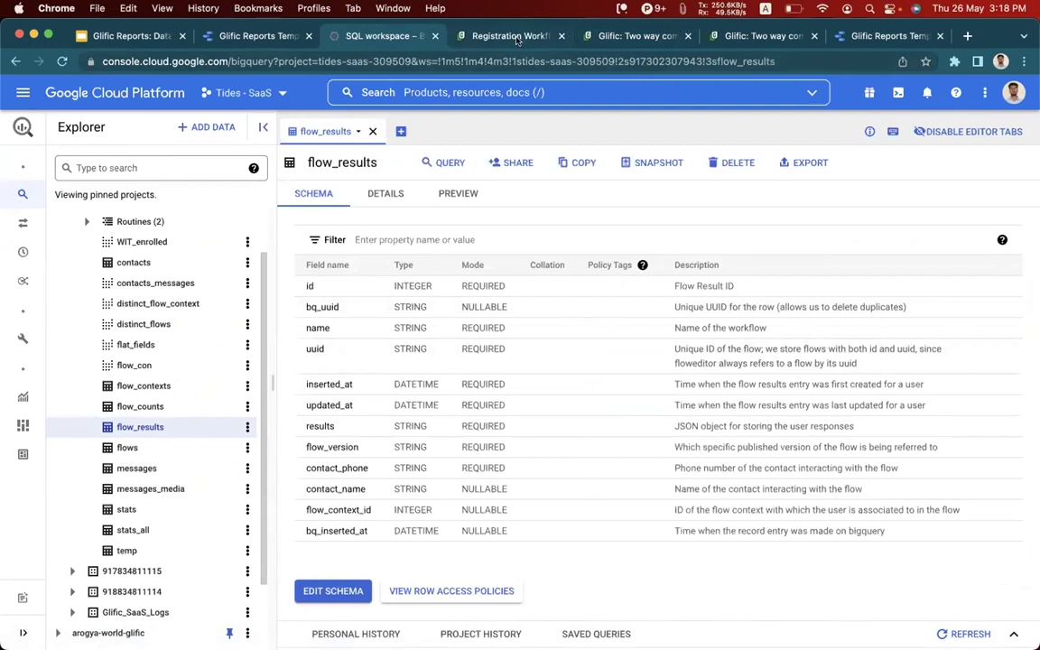
# Inspect the contact_name wait step unchanged, then preview flow_results rows (1–50 of 1545).
pyautogui.click(470, 37)
pyautogui.scroll(8, 542, 158)
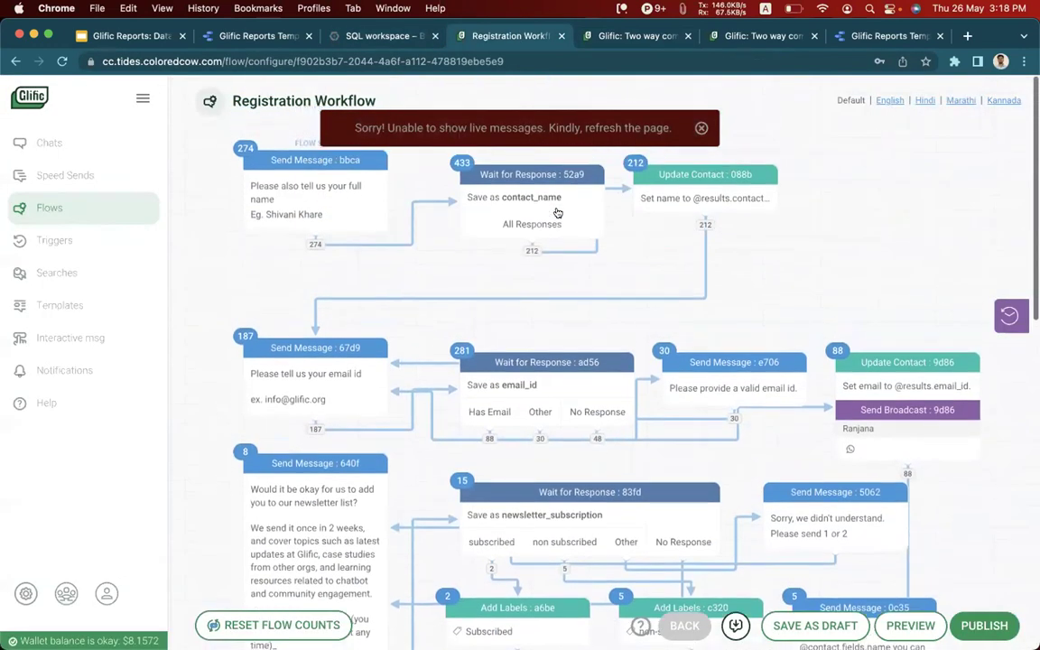
pyautogui.click(522, 177)
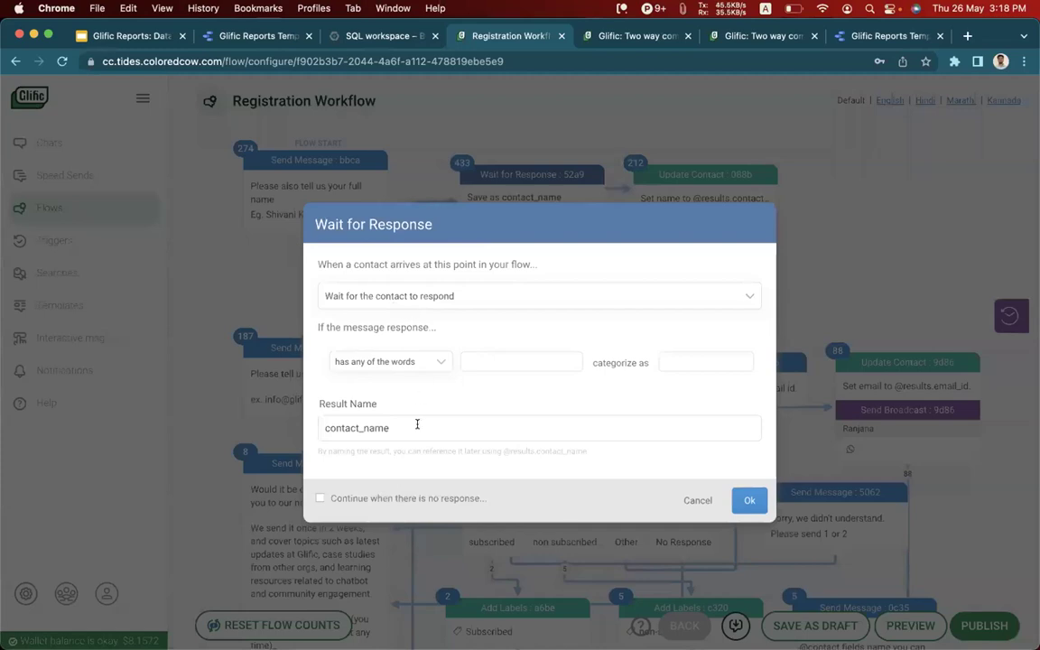
pyautogui.moveTo(417, 425); pyautogui.dragTo(325, 425)
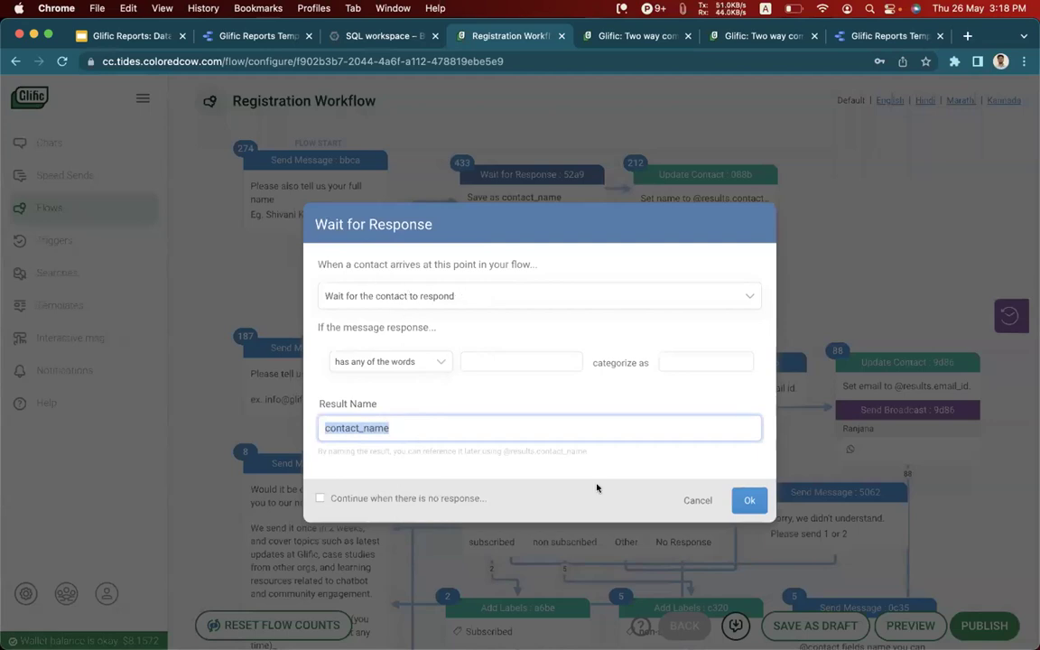
pyautogui.click(685, 500)
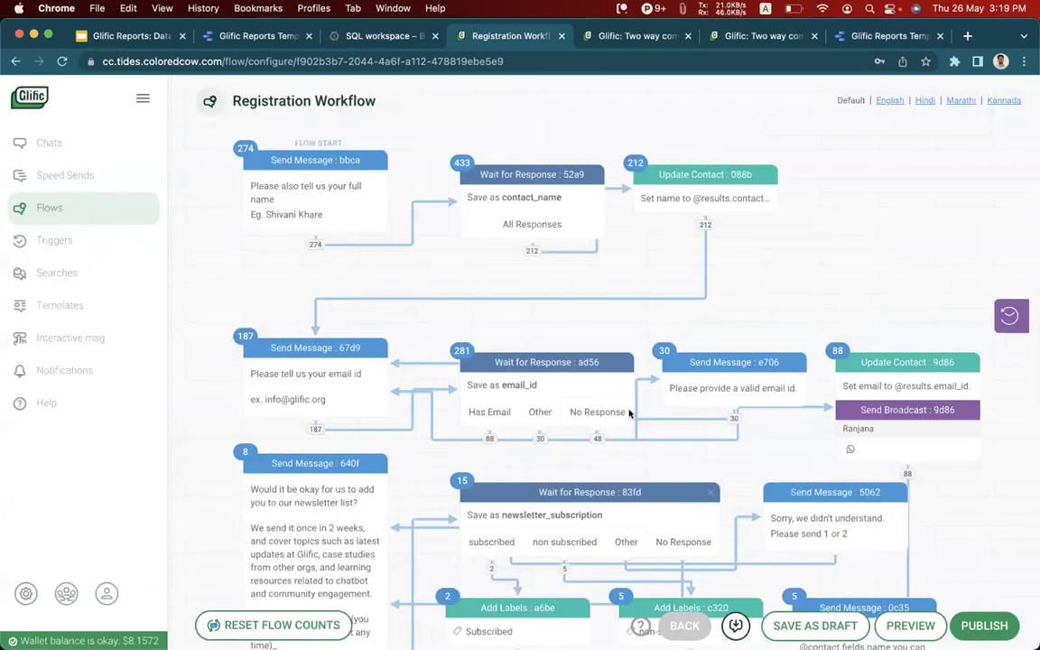
pyautogui.click(381, 38)
pyautogui.click(452, 192)
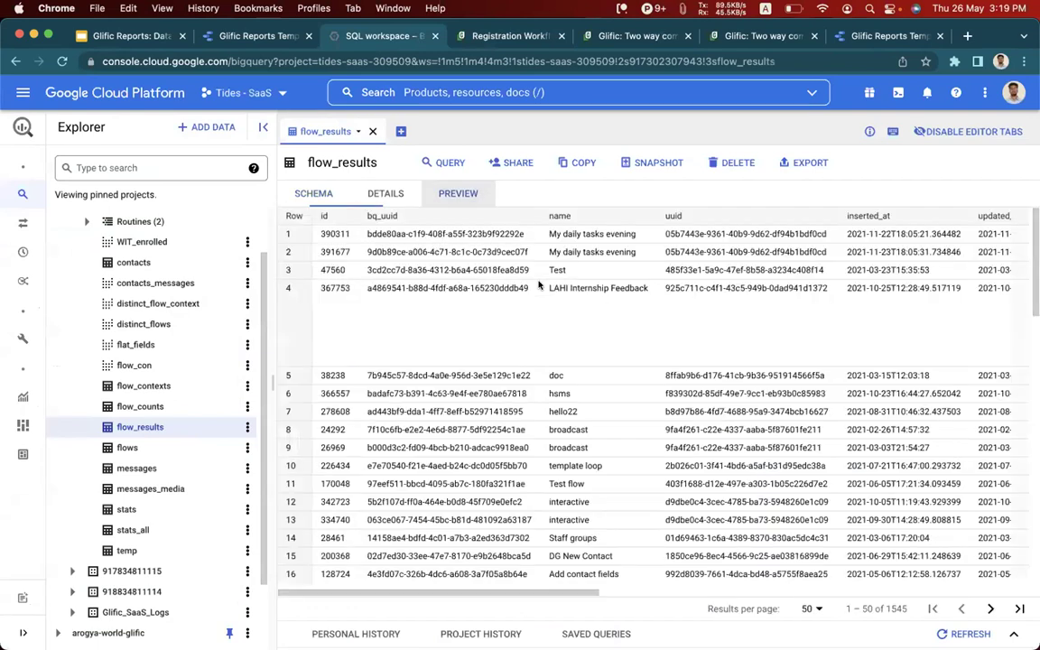
# Scroll the flow_results preview to the results JSON column, then open the flow_counts table.
pyautogui.hscroll(10, 587, 262)
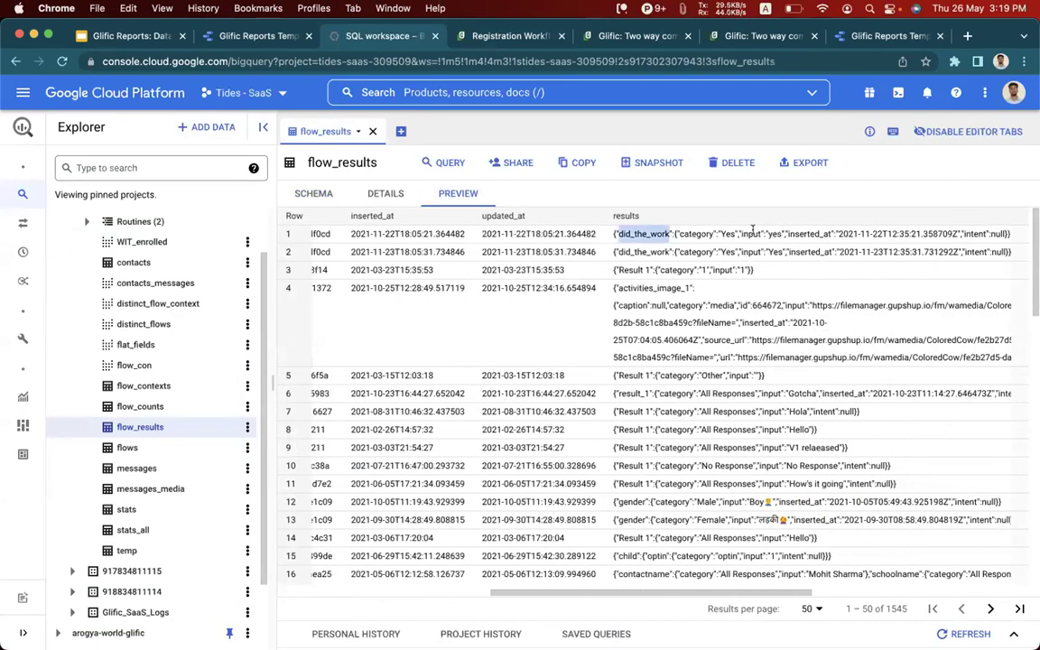
pyautogui.hscroll(3, 752, 229)
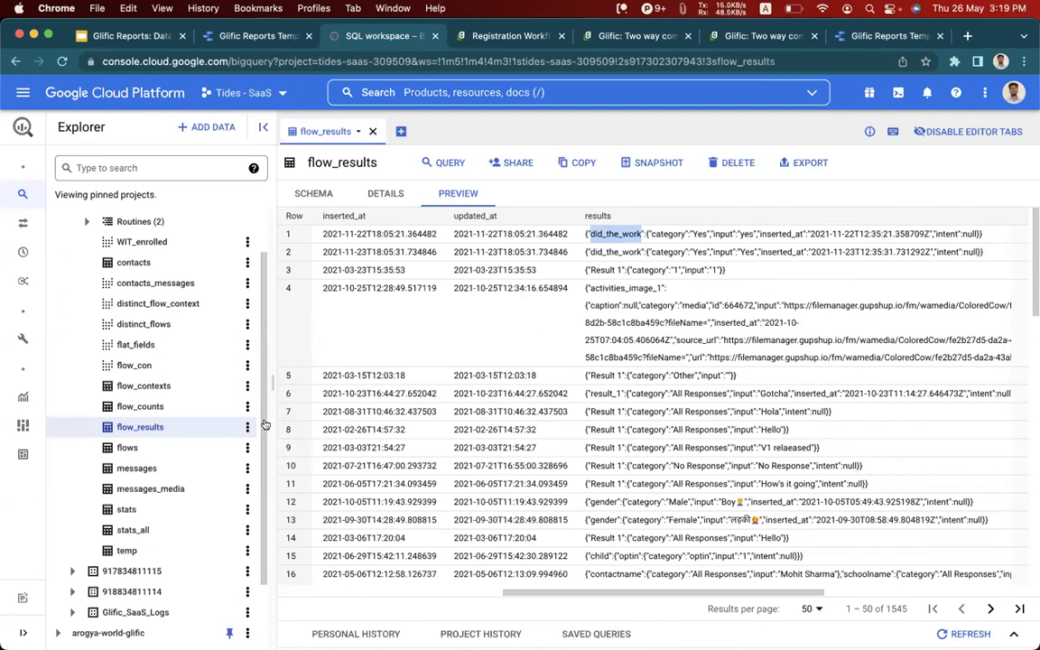
pyautogui.click(143, 407)
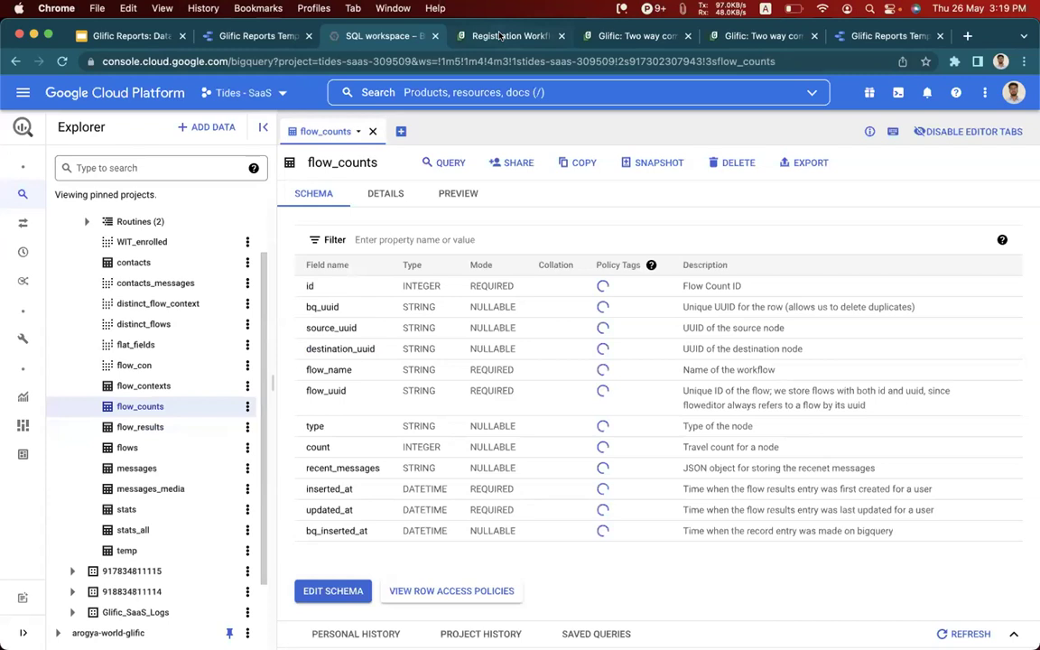
# Check the Registration Workflow, scroll the flow_counts preview columns, then open the flow_contexts table.
pyautogui.hotkey('ctrl', 'Tab')
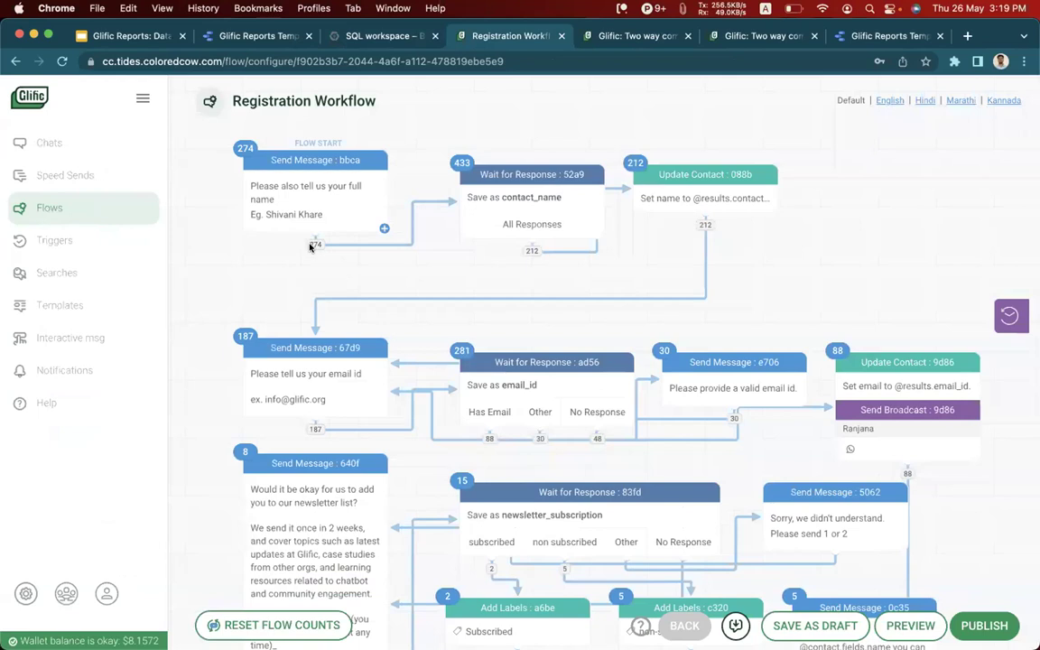
pyautogui.moveTo(311, 246)
pyautogui.hotkey('ctrl', 'shift', 'Tab')
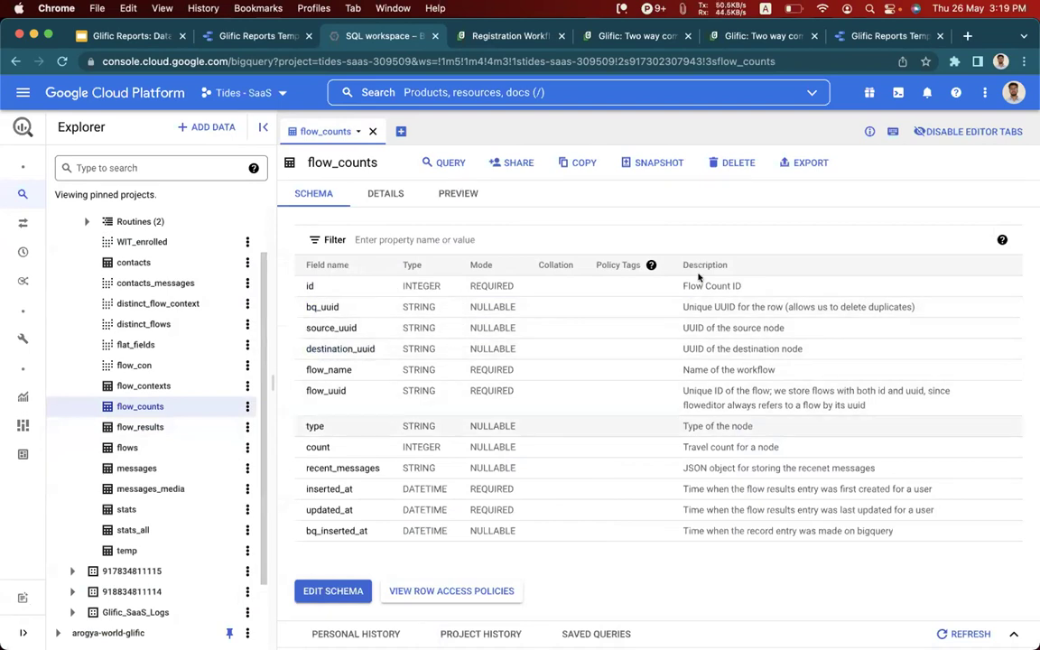
pyautogui.hscroll(10, 777, 257)
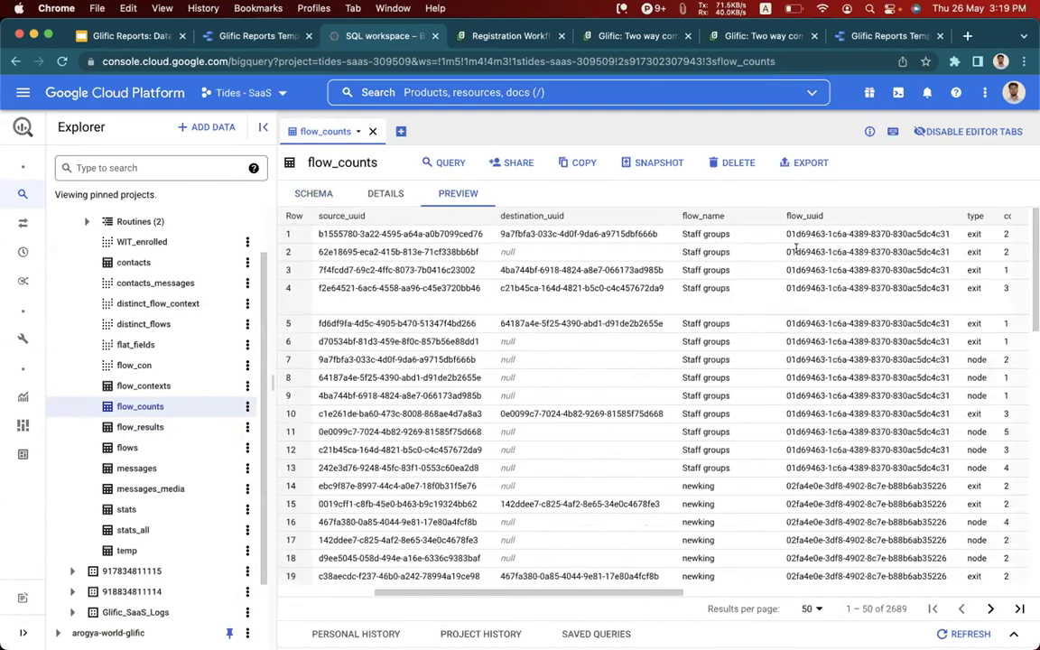
pyautogui.hscroll(5, 857, 233)
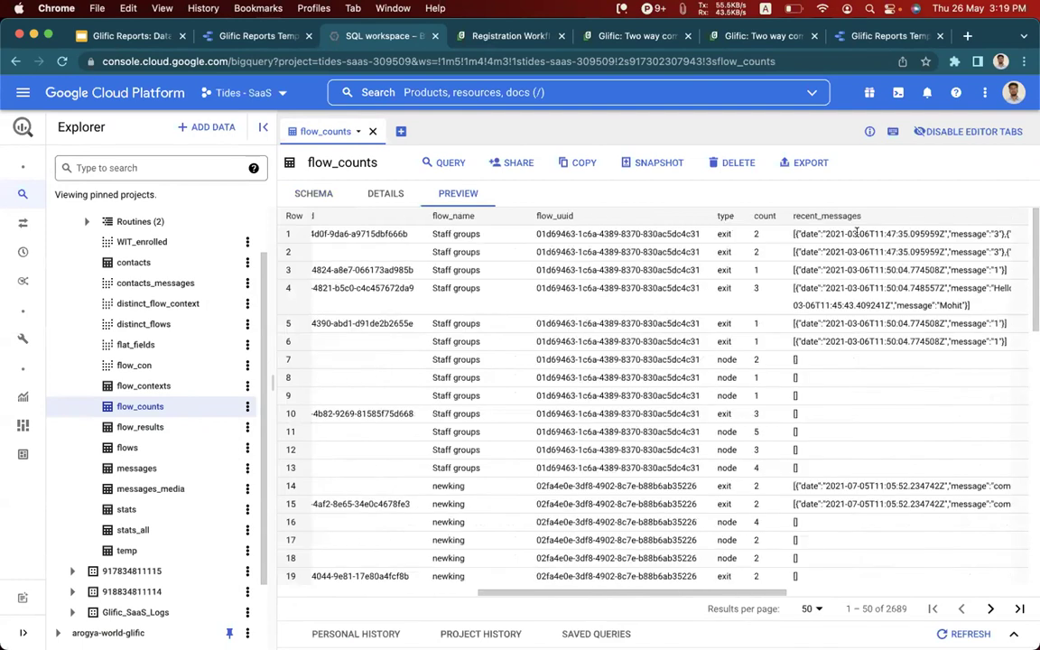
pyautogui.hscroll(3, 853, 233)
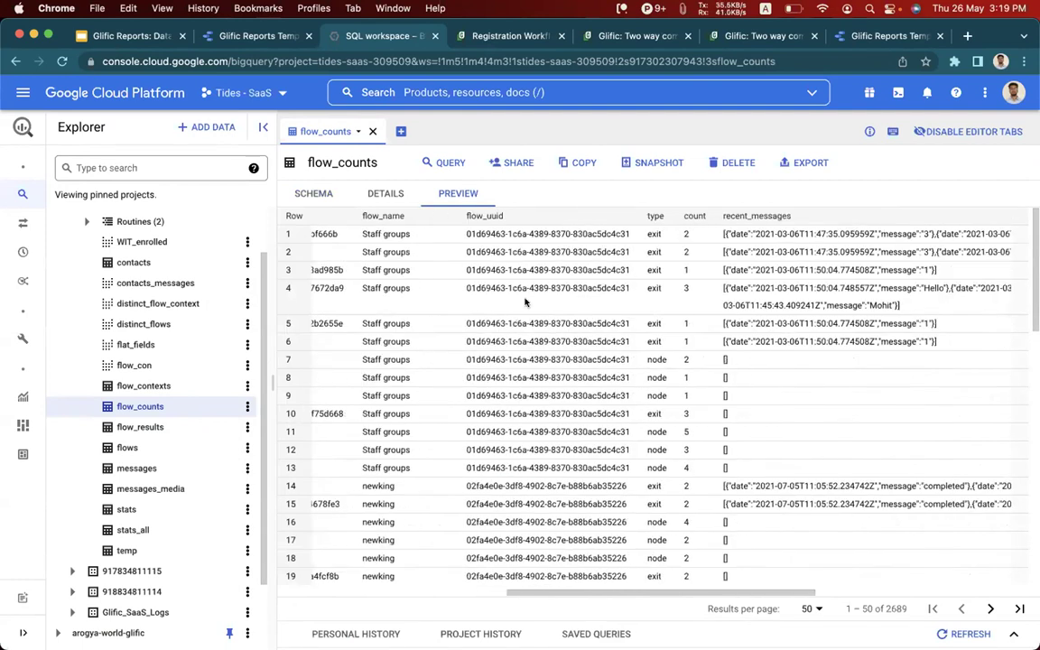
pyautogui.click(171, 385)
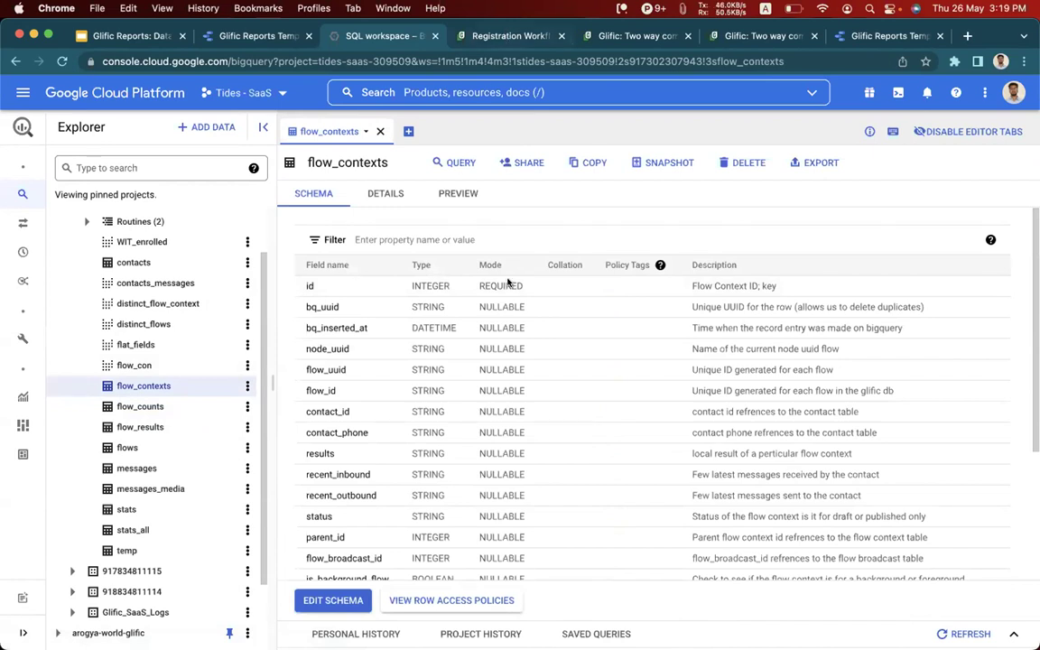
pyautogui.hotkey('ctrl', 'Tab')
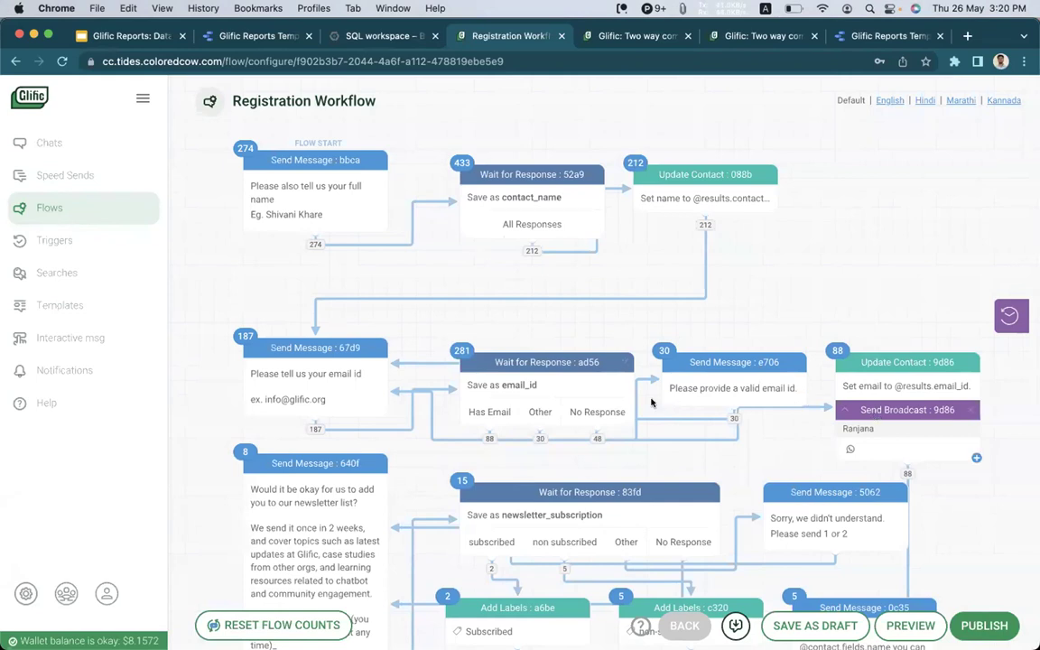
pyautogui.scroll(-5, 587, 406)
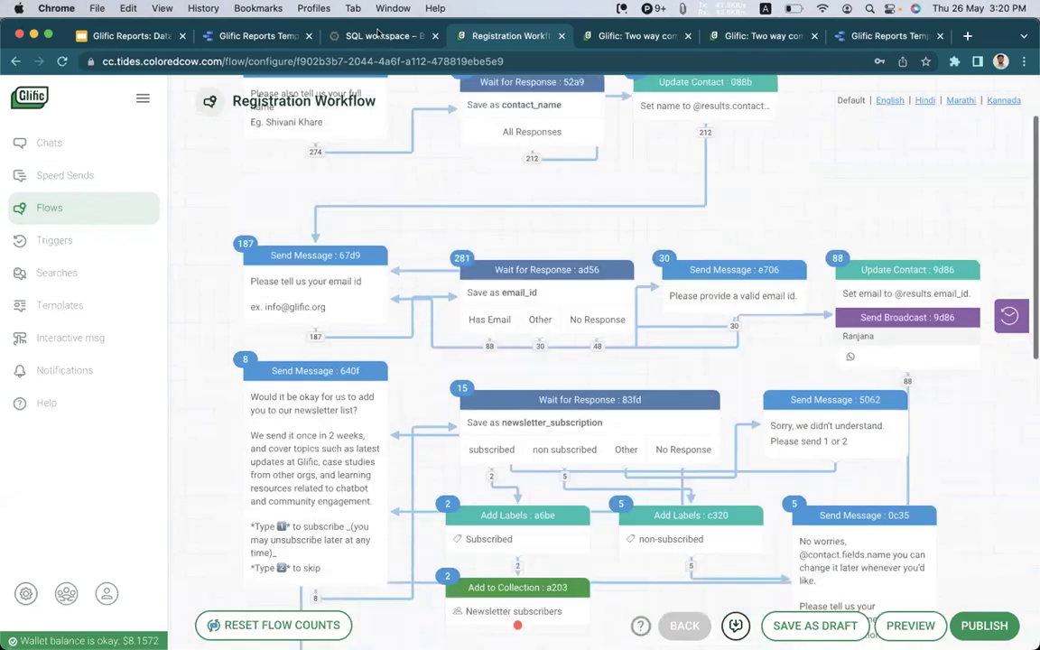
pyautogui.scroll(-1, 196, 283)
pyautogui.hotkey('ctrl', 'shift', 'Tab')
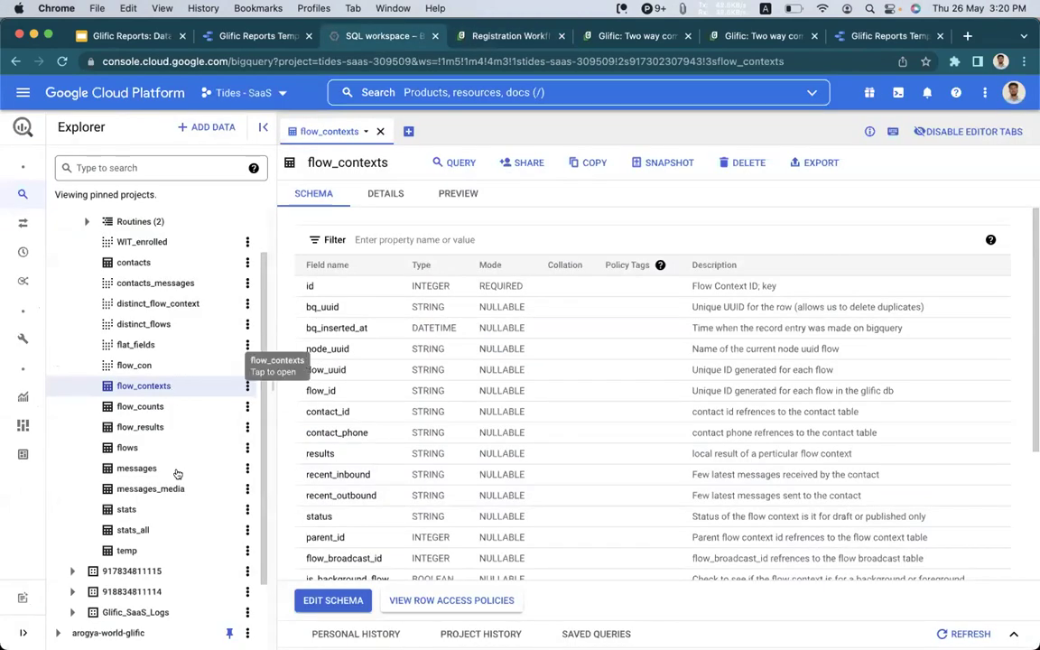
# Scroll the Explorer's table list and open the contacts table.
pyautogui.scroll(-1, 158, 389)
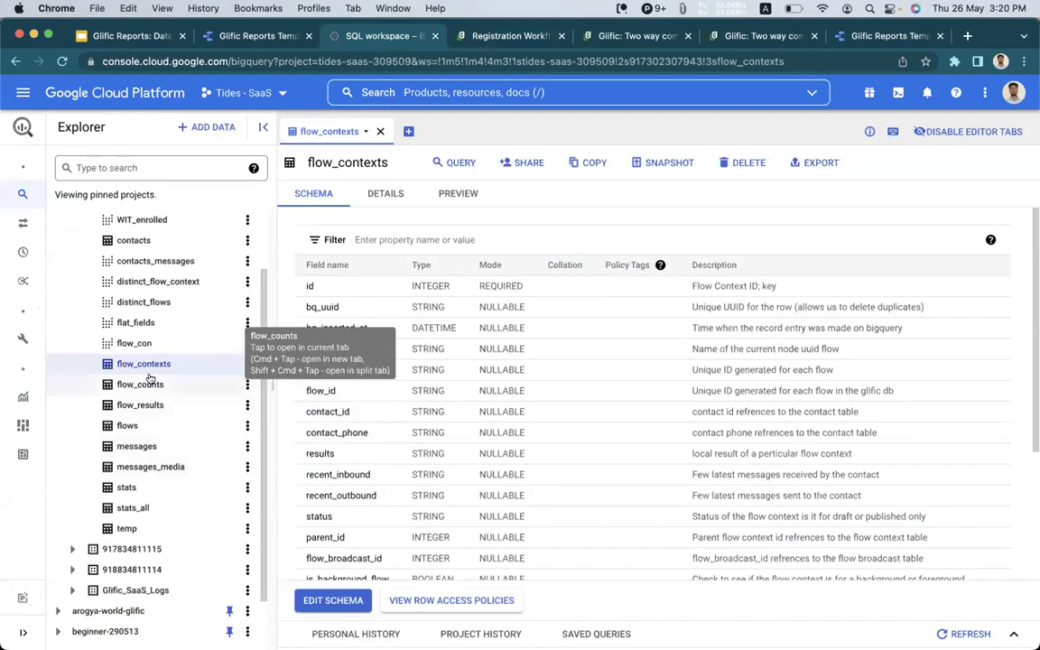
pyautogui.scroll(2, 150, 378)
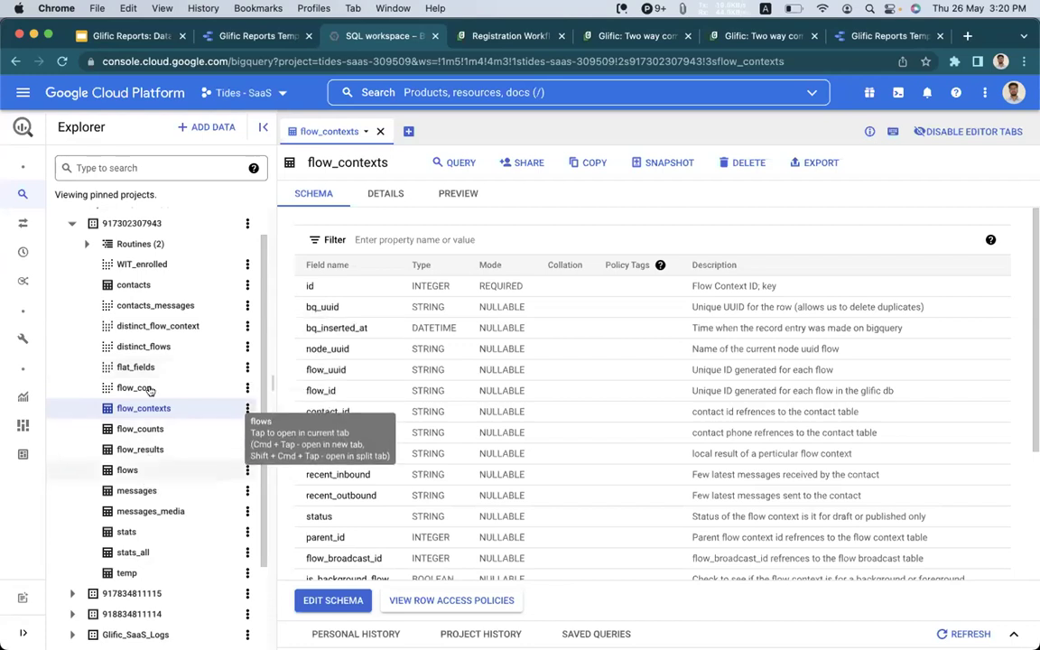
pyautogui.scroll(-1, 145, 370)
pyautogui.scroll(1, 147, 316)
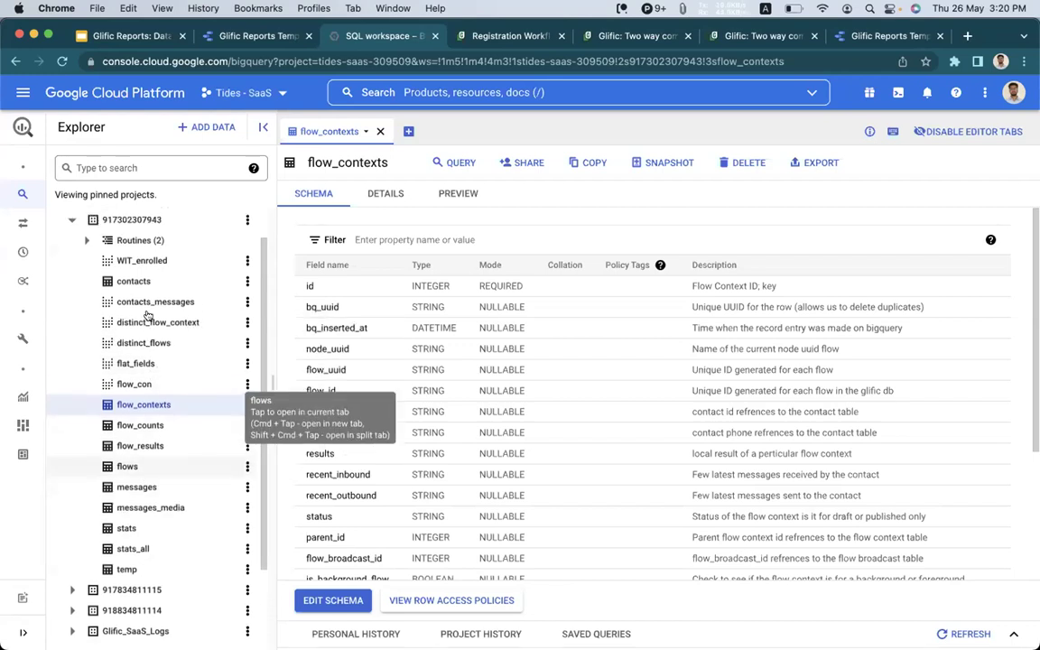
pyautogui.scroll(1, 148, 315)
pyautogui.click(145, 312)
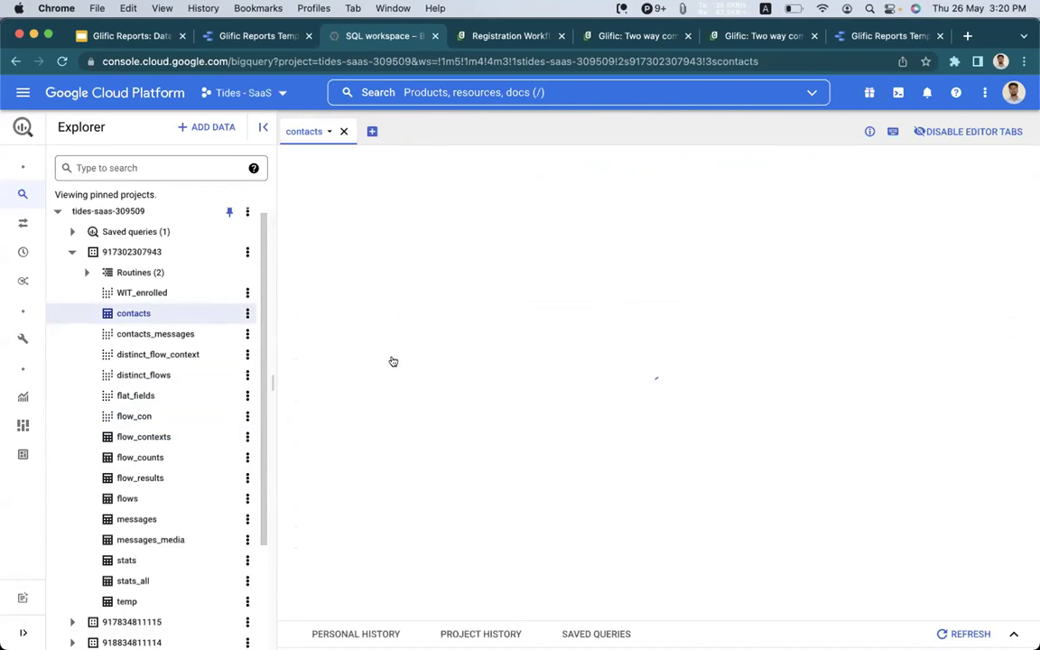
# Preview the contacts rows (1–50 of 341) across their columns, then open the flat_fields view.
pyautogui.scroll(-3, 390, 359)
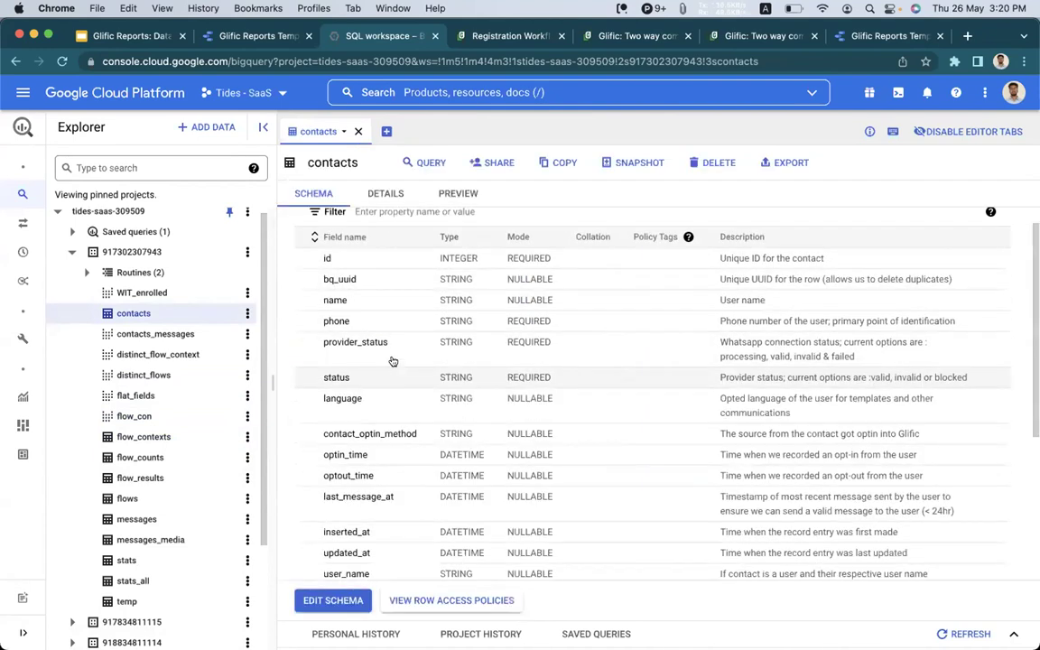
pyautogui.scroll(-2, 319, 431)
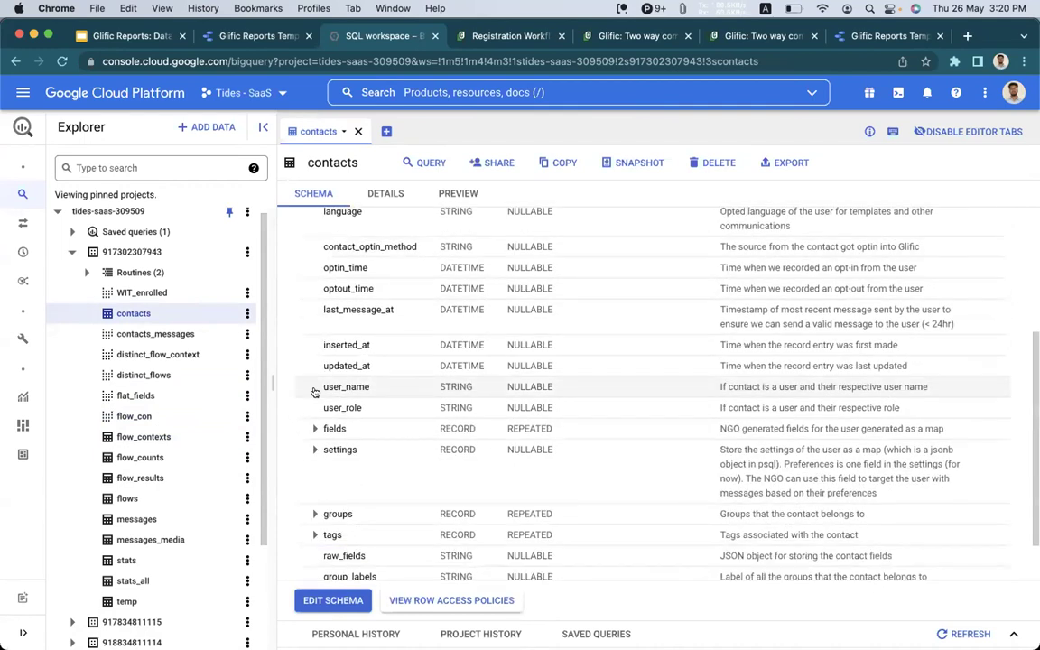
pyautogui.scroll(-1, 315, 390)
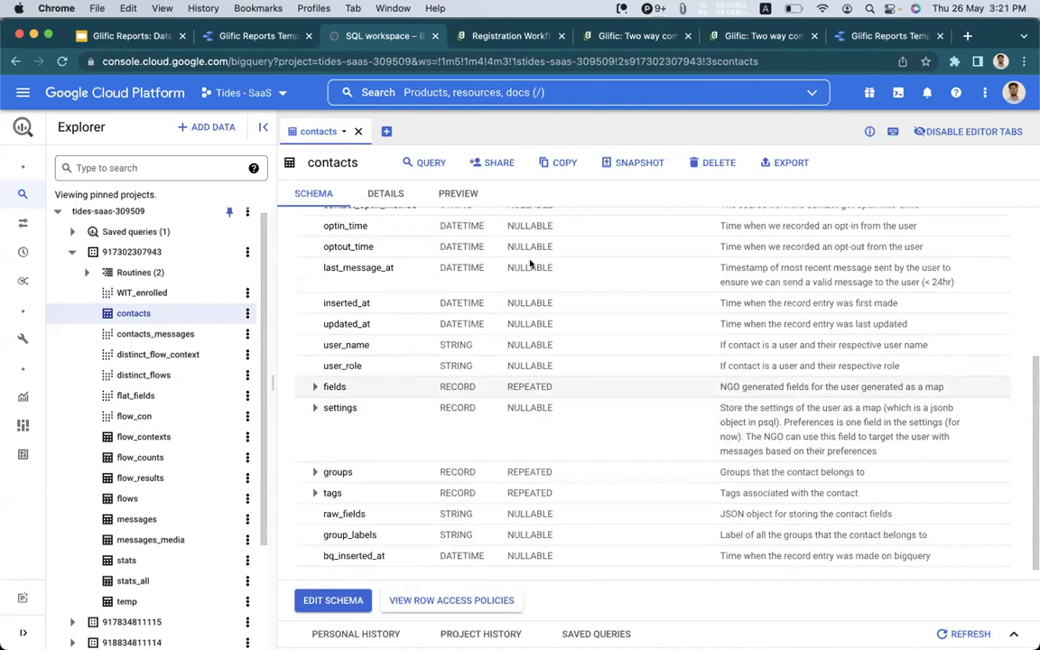
pyautogui.click(458, 194)
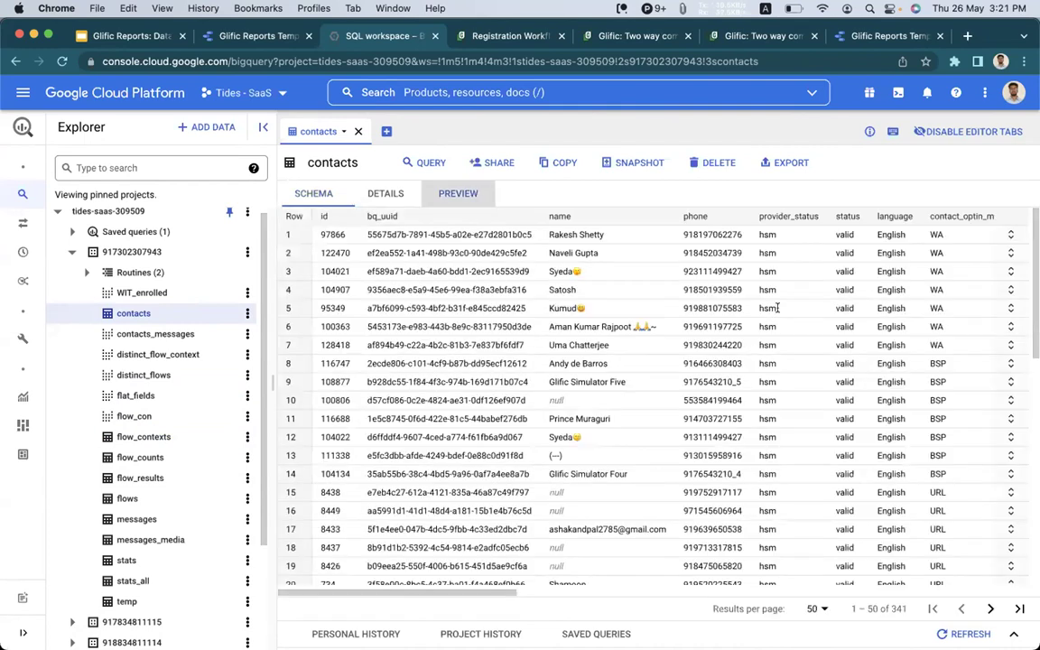
pyautogui.hscroll(5, 777, 309)
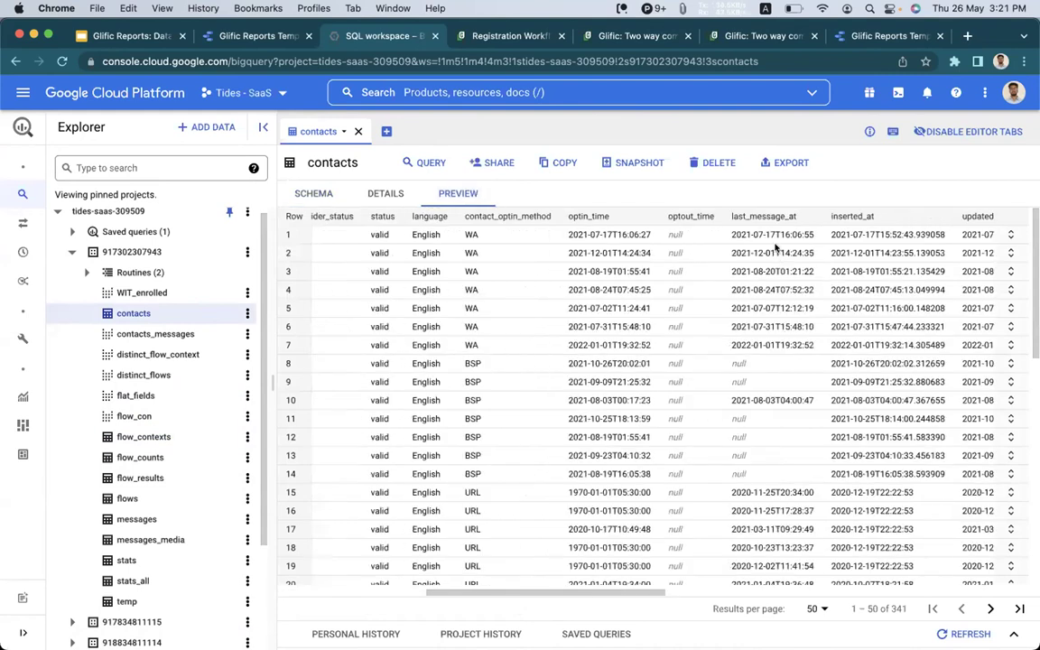
pyautogui.hscroll(5, 835, 235)
pyautogui.hscroll(3, 838, 233)
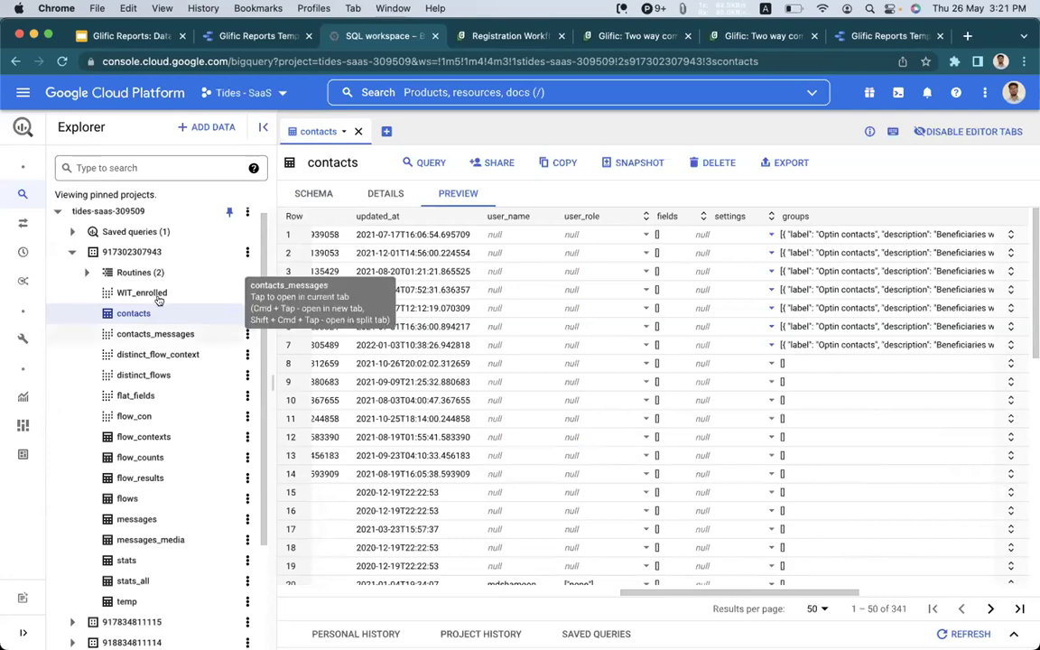
pyautogui.click(140, 395)
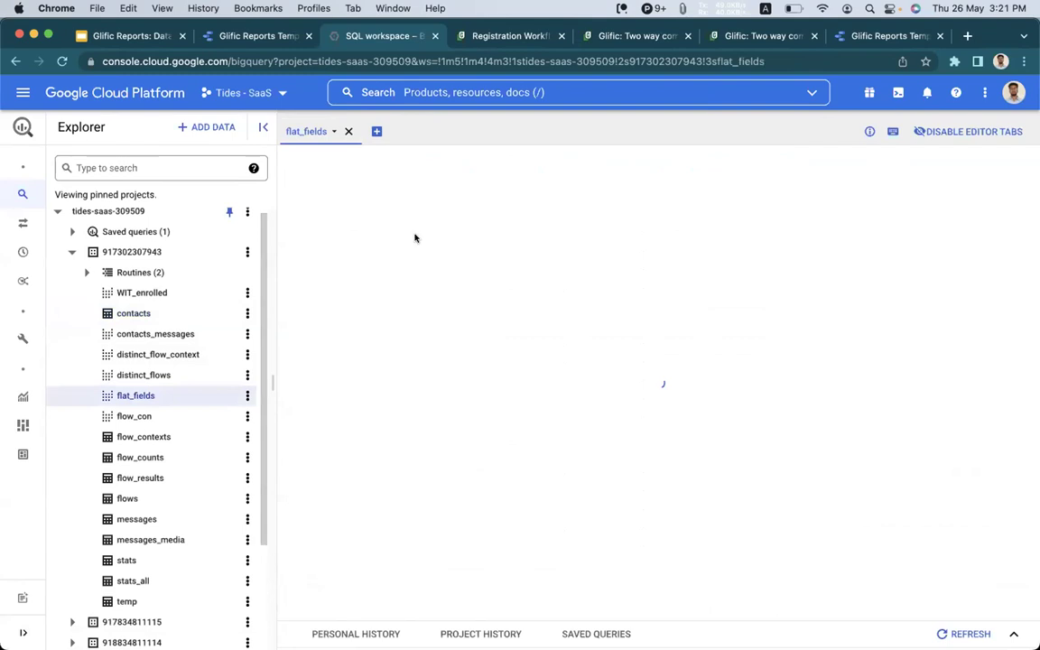
# Show the flat_fields view's details and scroll across its query to the Name field extraction line.
pyautogui.click(384, 194)
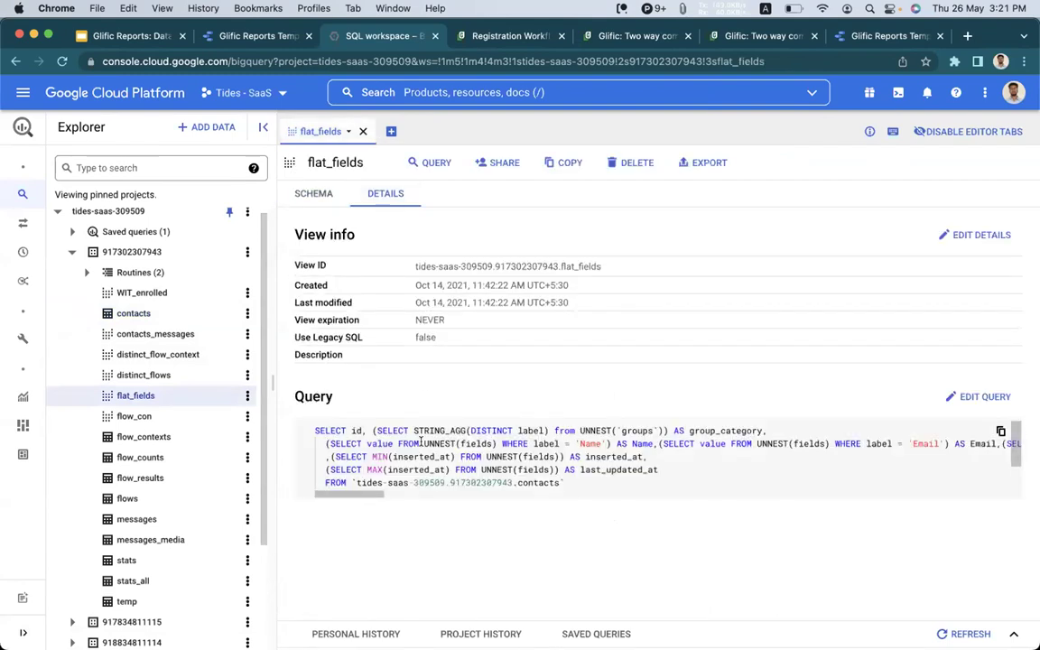
pyautogui.click(548, 433)
pyautogui.click(583, 443)
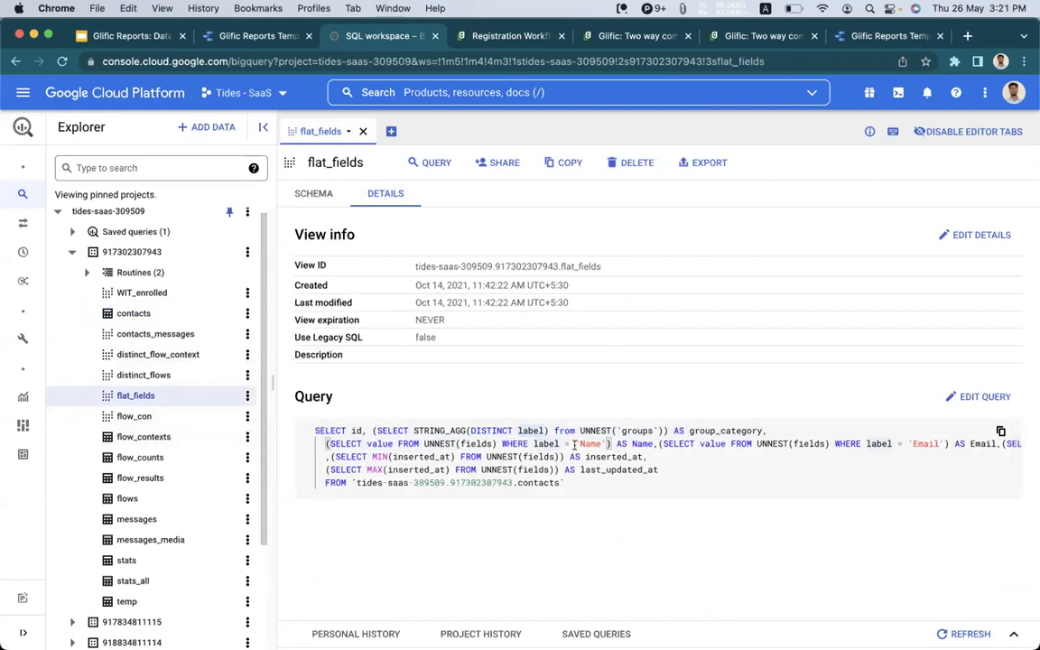
pyautogui.hscroll(2, 539, 437)
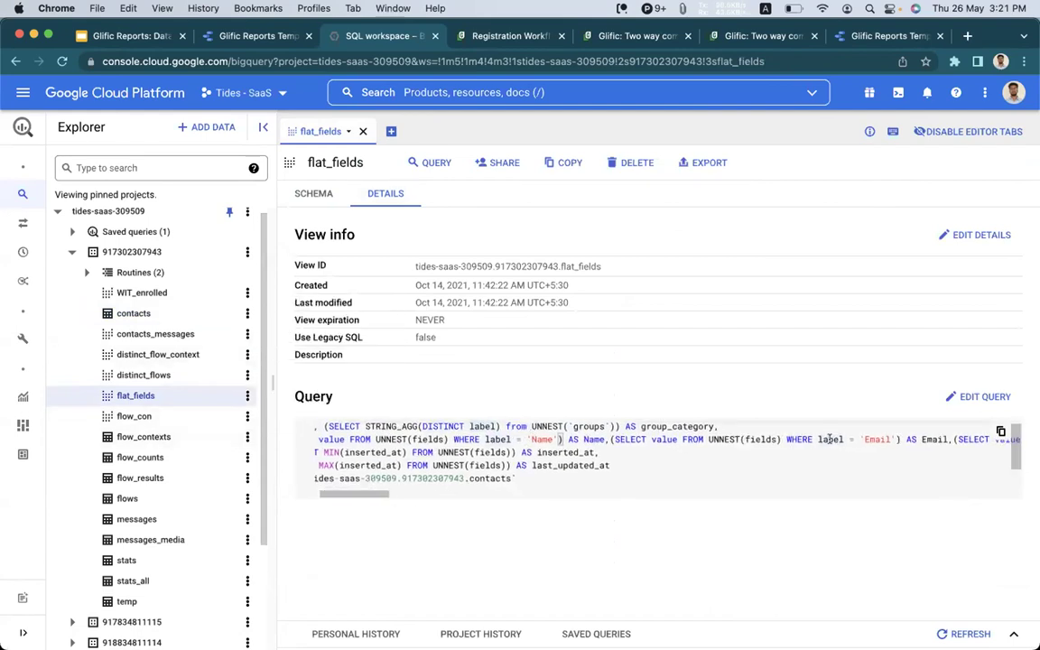
pyautogui.hscroll(10, 754, 440)
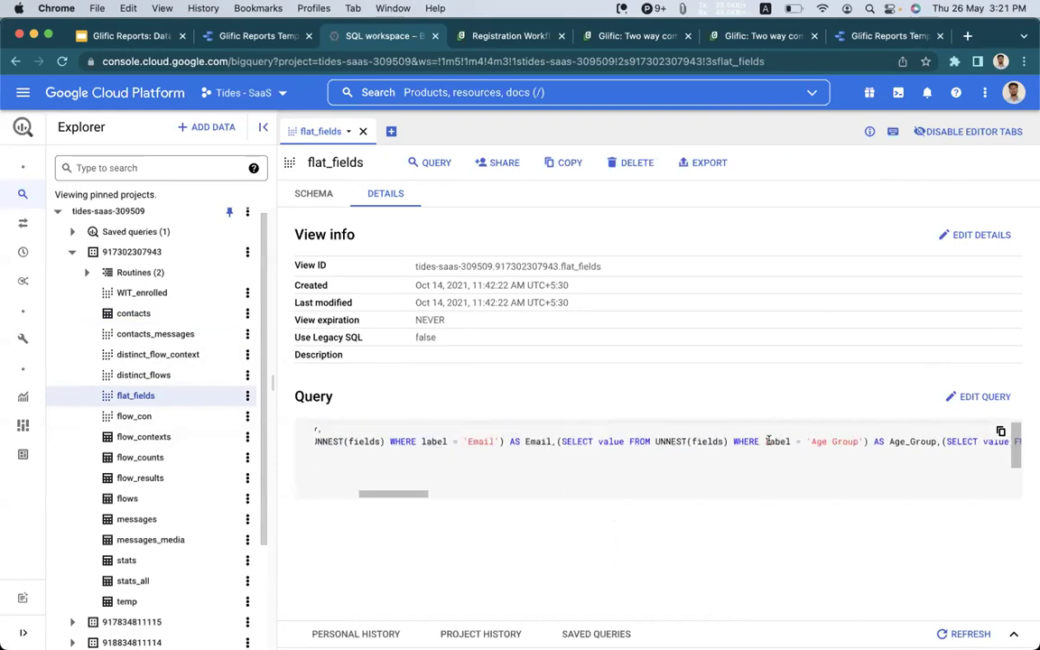
pyautogui.hscroll(5, 768, 441)
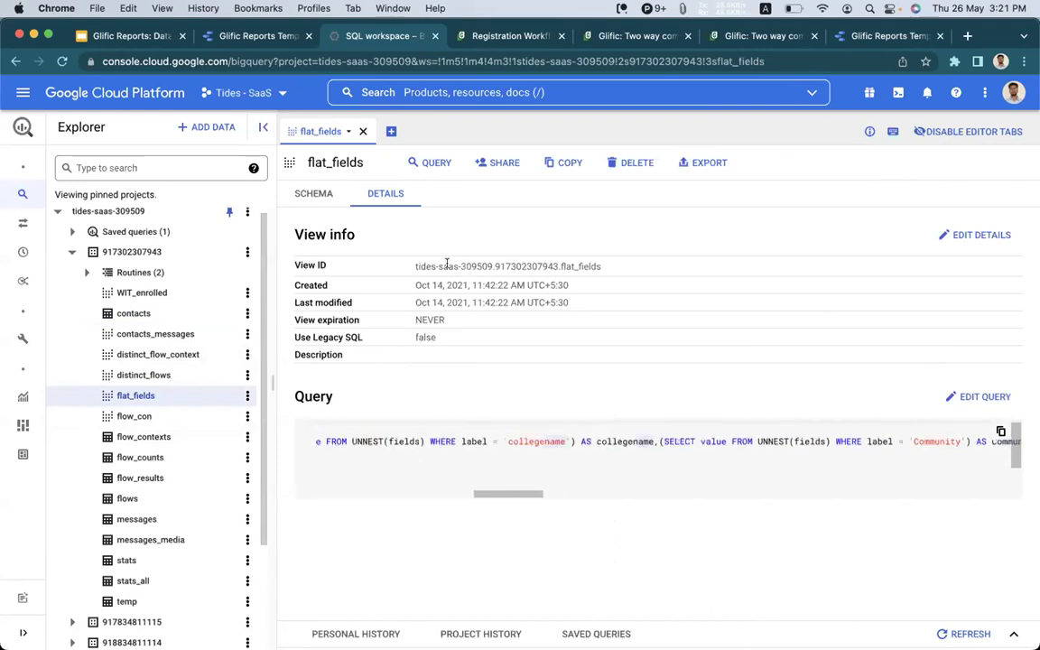
# Check the QUERY options without choosing one, then scroll down to the MIN(inserted_at) part of the query.
pyautogui.click(430, 163)
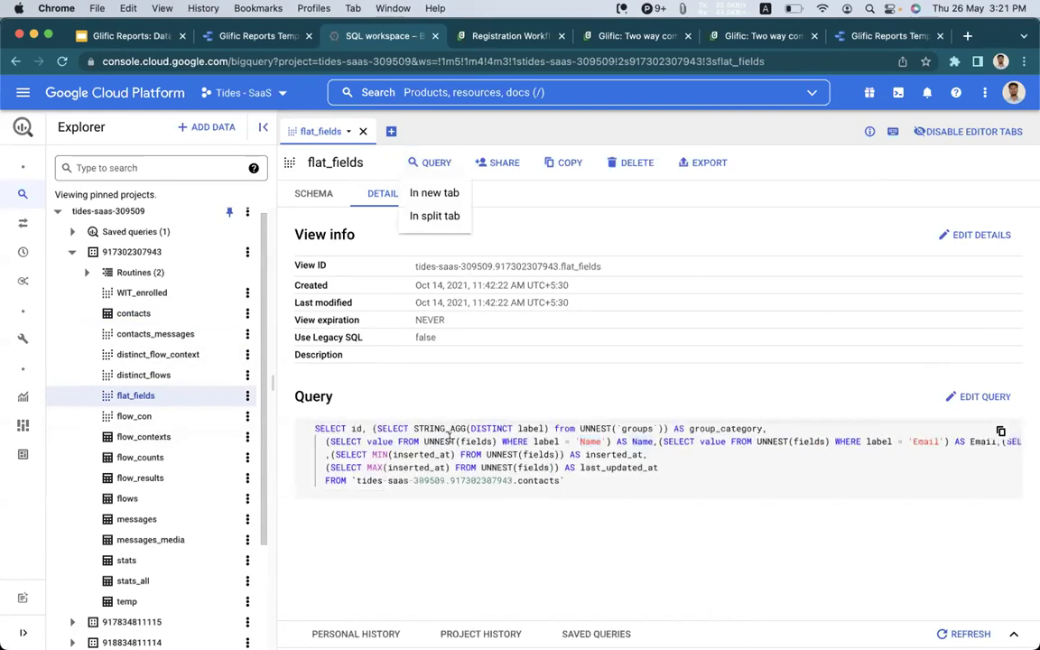
pyautogui.click(451, 439)
pyautogui.scroll(-1, 506, 434)
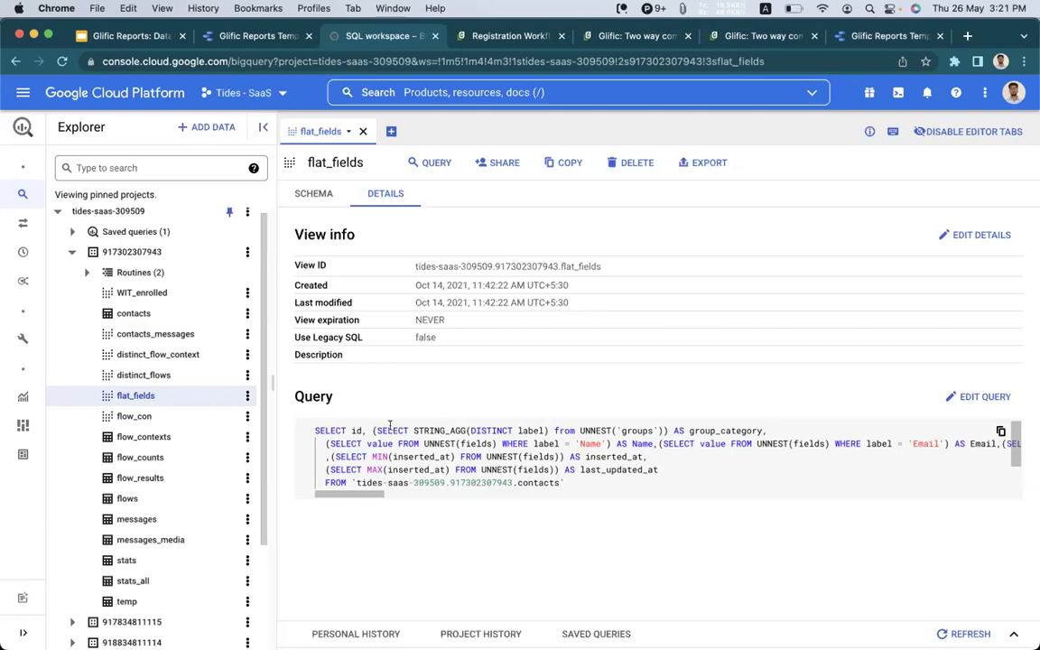
pyautogui.click(486, 450)
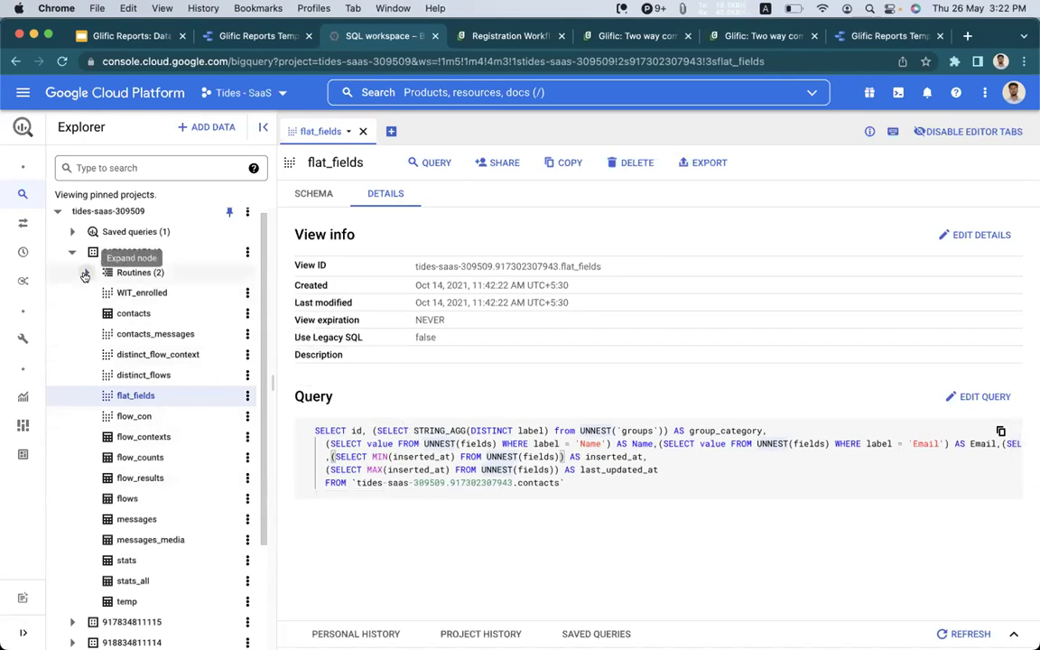
# Expand Routines and read through the flat_fields stored procedure's STRING_AGG routine query.
pyautogui.click(85, 276)
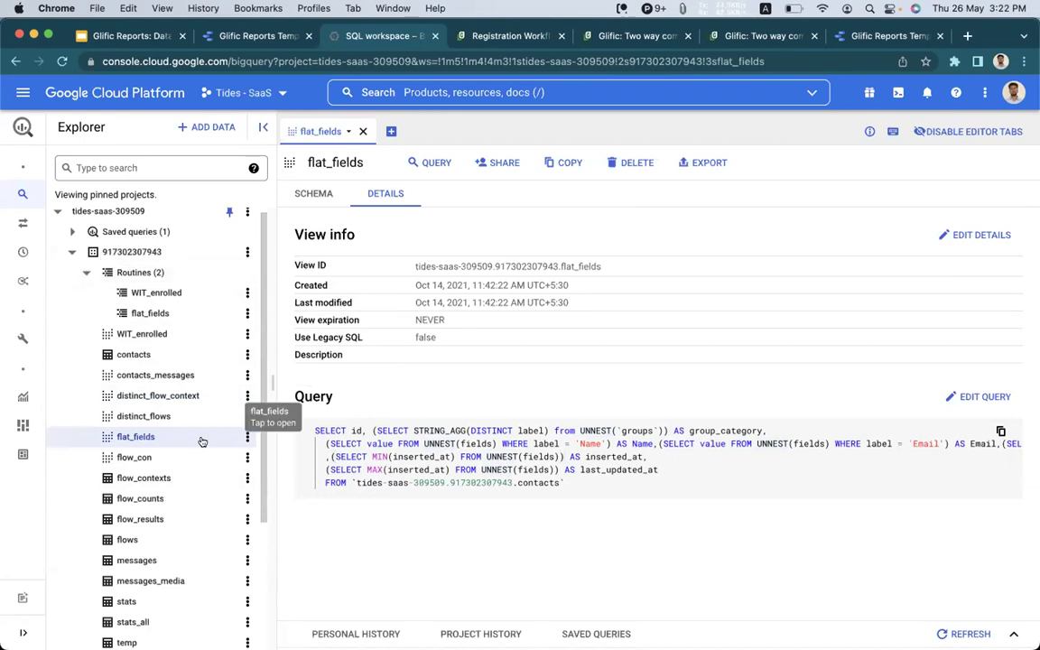
pyautogui.click(175, 314)
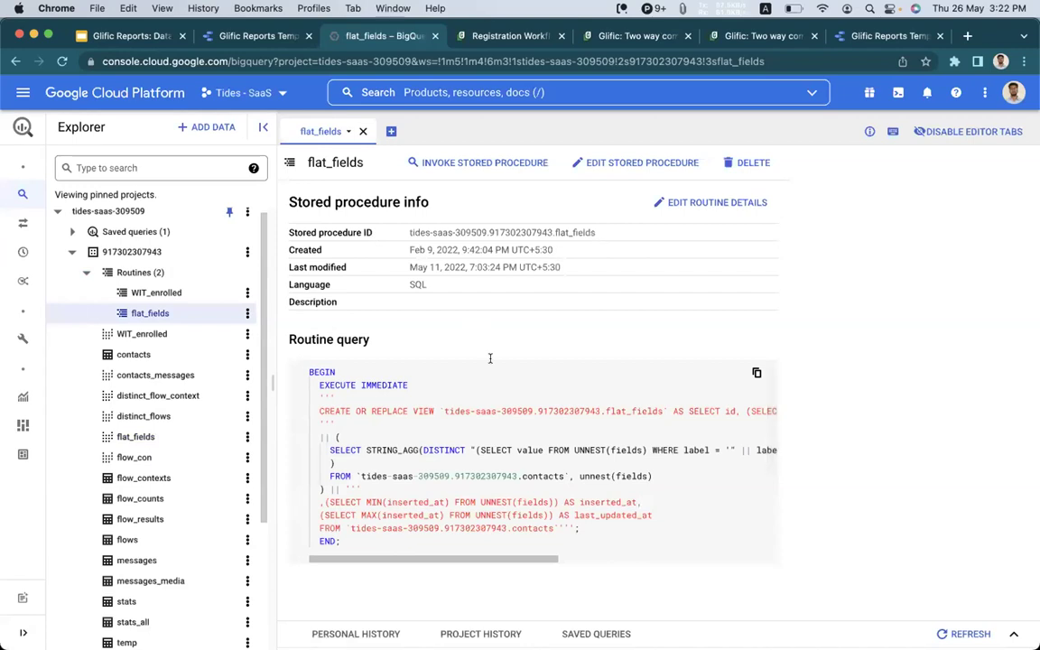
pyautogui.scroll(-2, 488, 357)
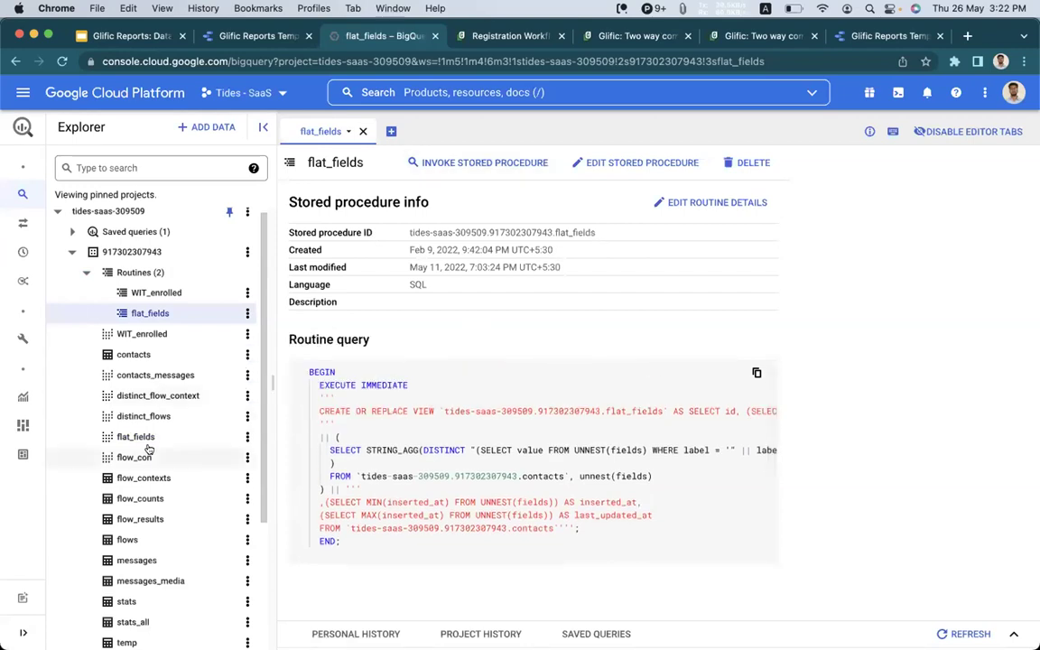
pyautogui.scroll(-5, 534, 479)
pyautogui.scroll(2, 506, 452)
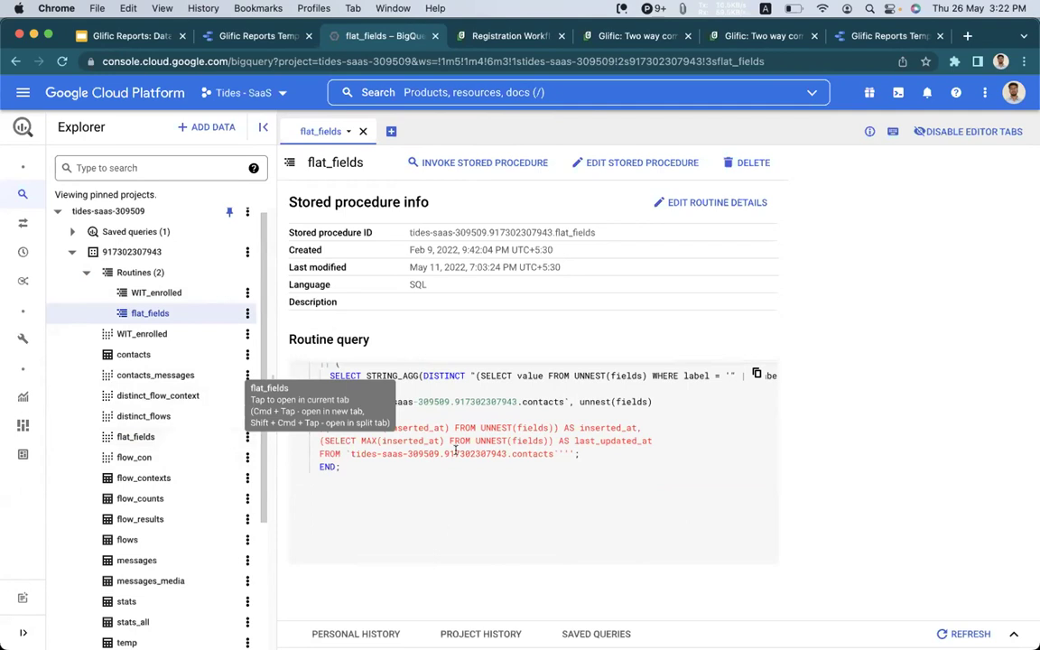
pyautogui.scroll(-2, 456, 450)
pyautogui.scroll(5, 456, 450)
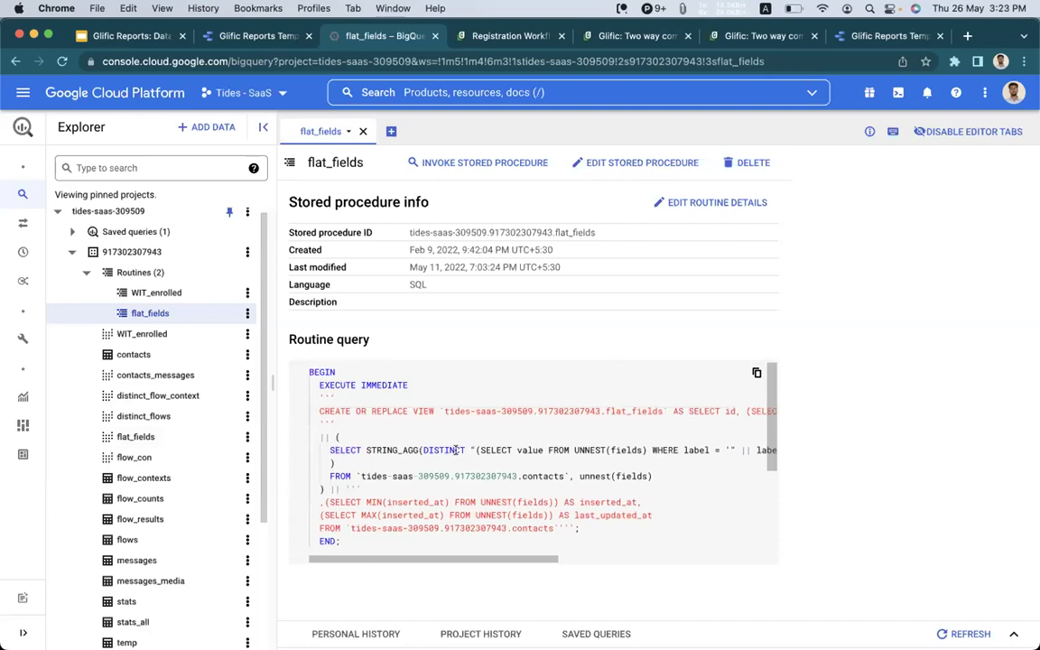
pyautogui.scroll(-2, 438, 450)
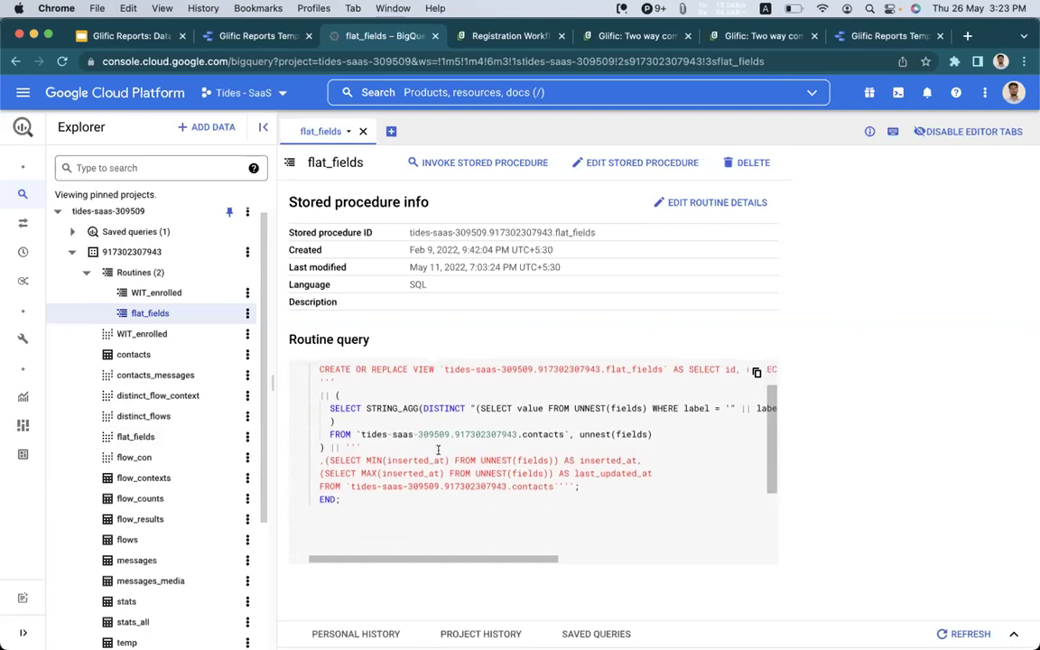
pyautogui.scroll(-1, 154, 494)
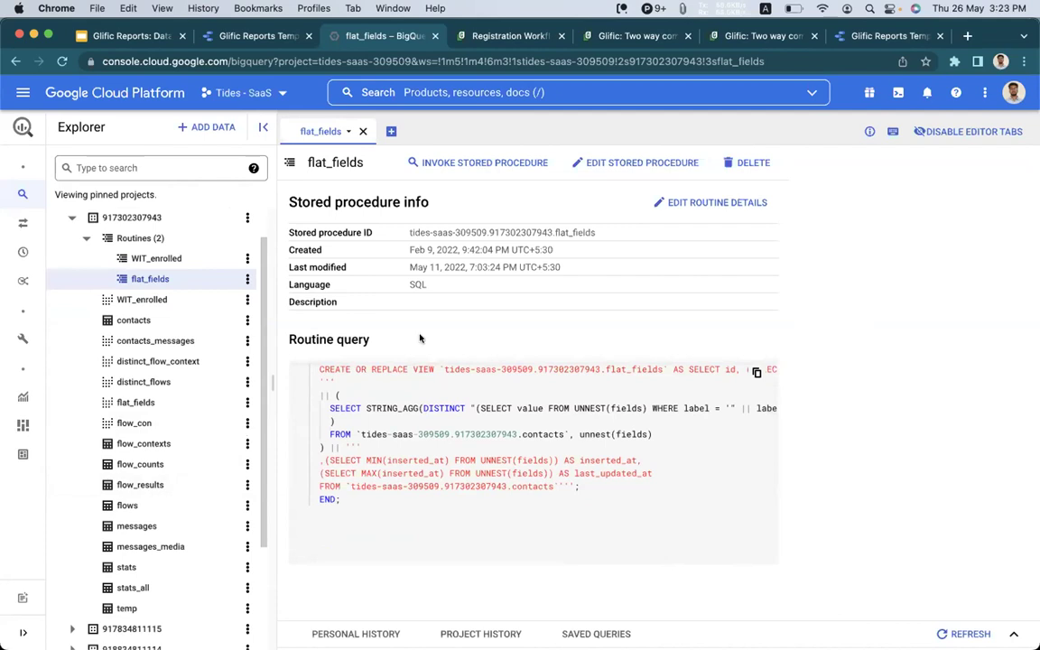
# Load the flat_fields view's SQL from its DETAILS into a new editable query tab.
pyautogui.click(154, 403)
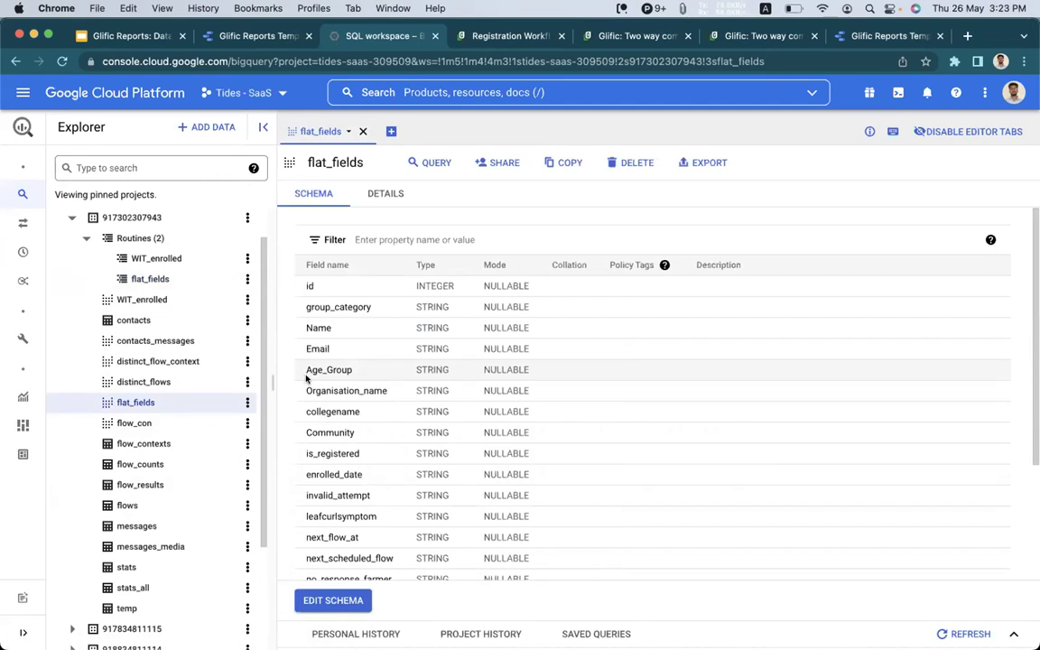
pyautogui.click(382, 191)
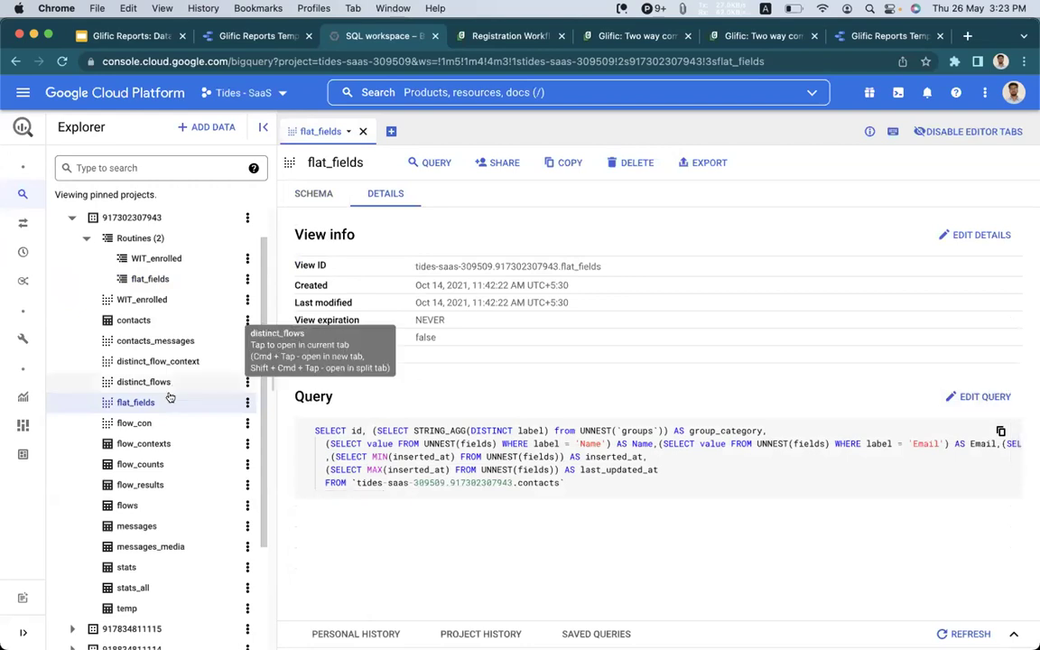
pyautogui.click(986, 397)
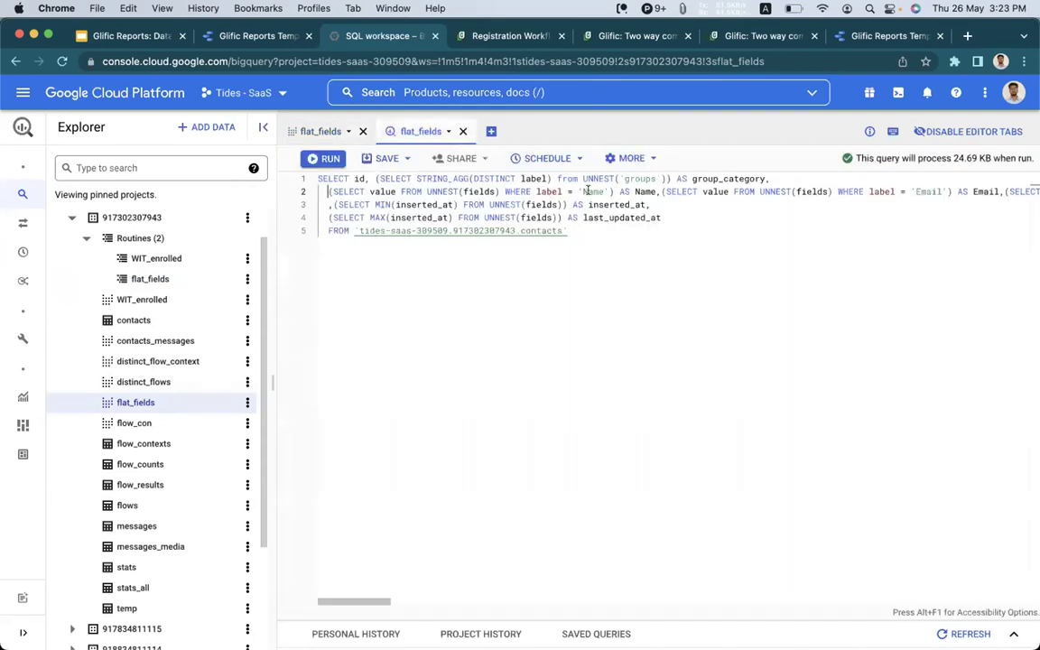
# Select 'Name' on line 2 of the flat_fields query and check the SAVE options without saving.
pyautogui.keyDown('shift'); pyautogui.click(588, 192); pyautogui.keyUp('shift')
pyautogui.doubleClick(588, 191)
pyautogui.click(389, 159)
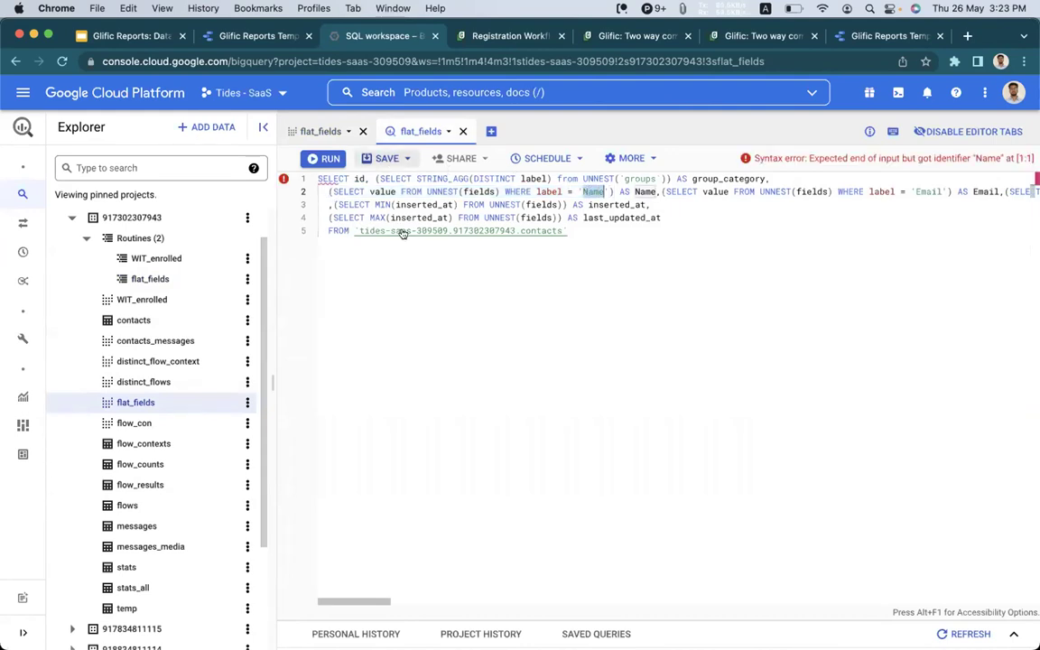
pyautogui.click(661, 204)
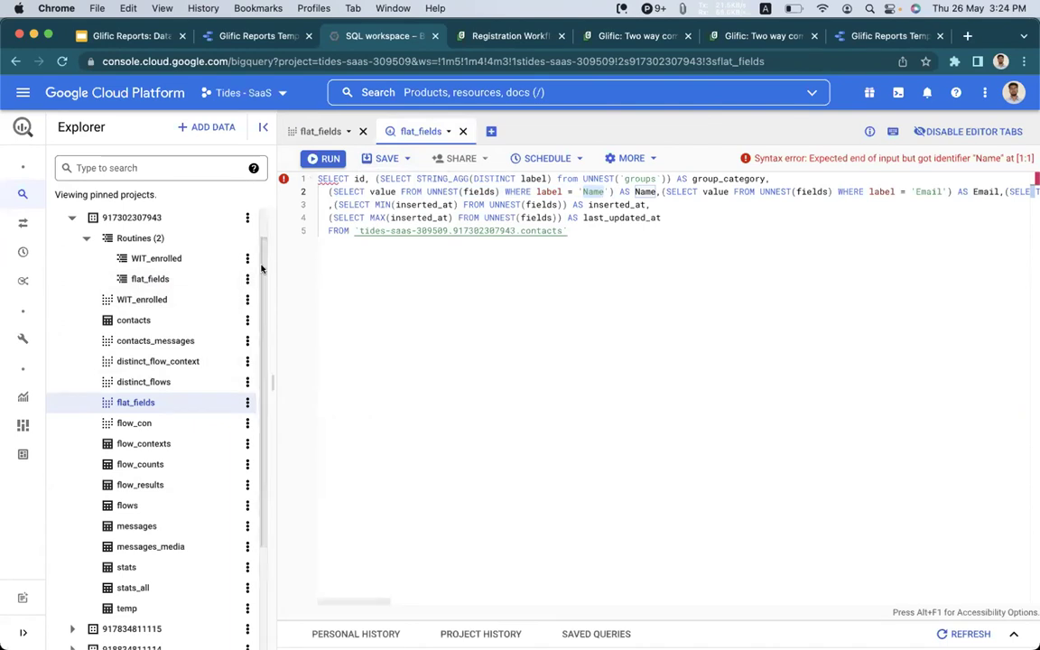
pyautogui.scroll(2, 261, 269)
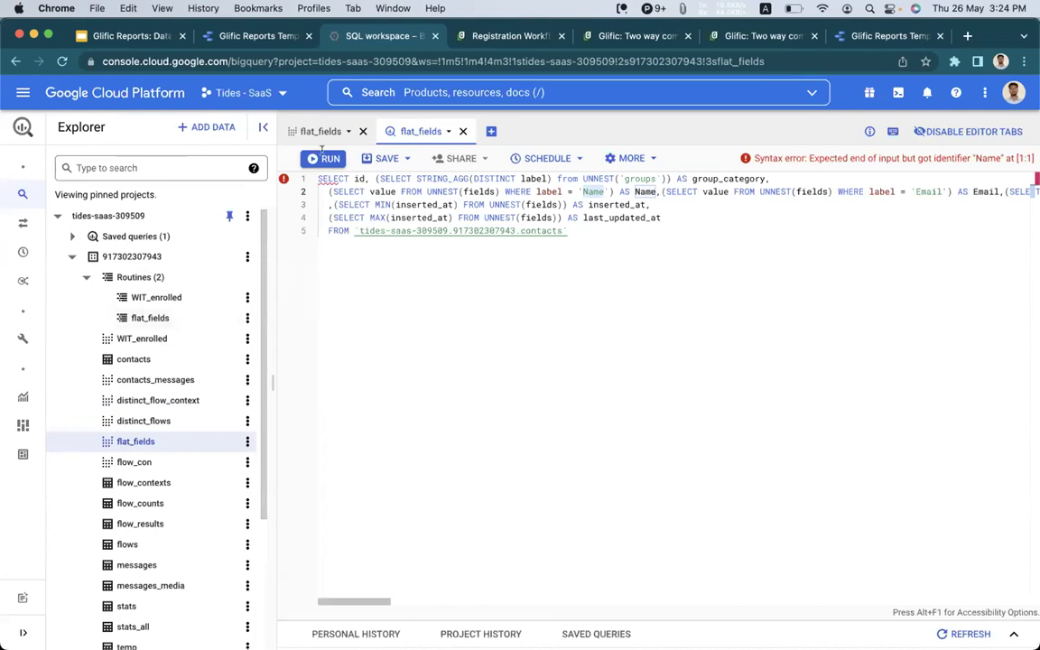
# Return to the Glific Reports deck and advance to slide 4, 'About Data Studio in Glific'.
pyautogui.click(143, 35)
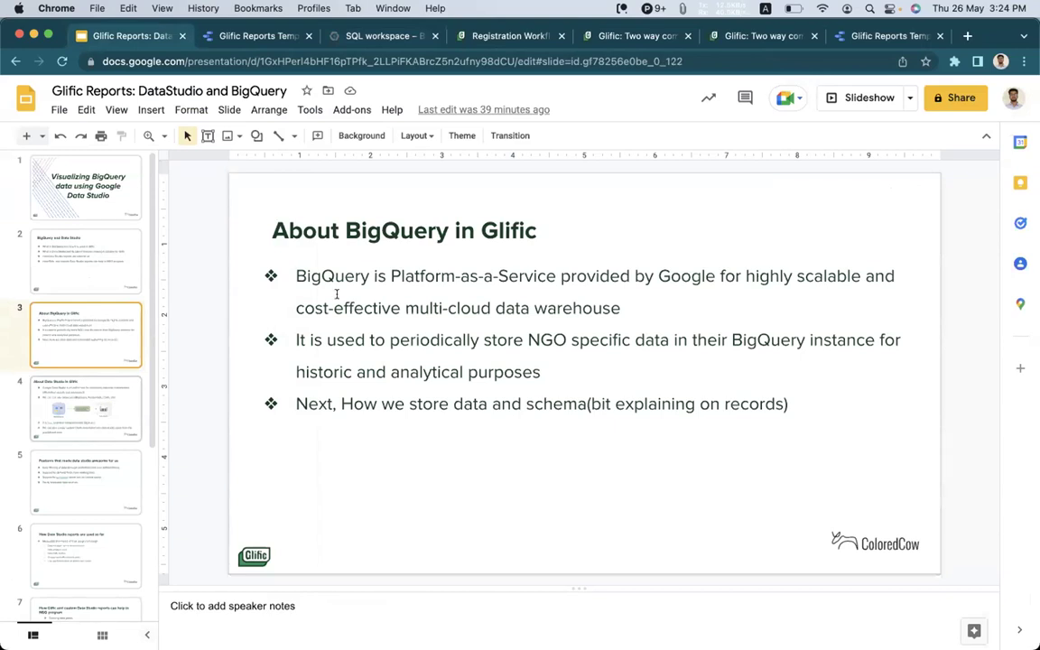
pyautogui.press('Down')
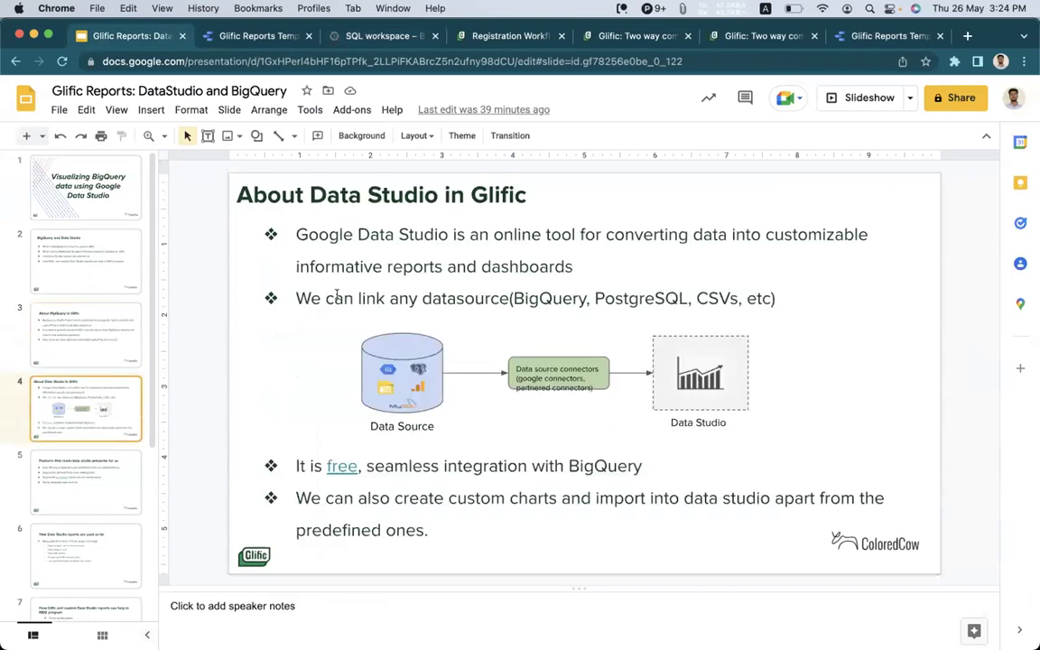
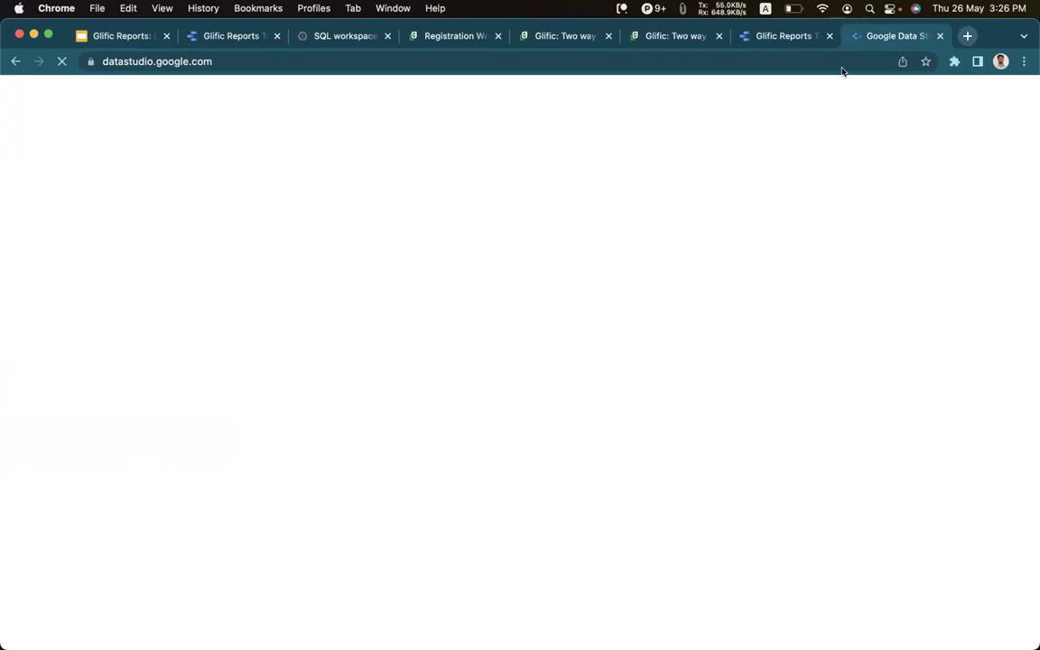
pyautogui.click(280, 299)
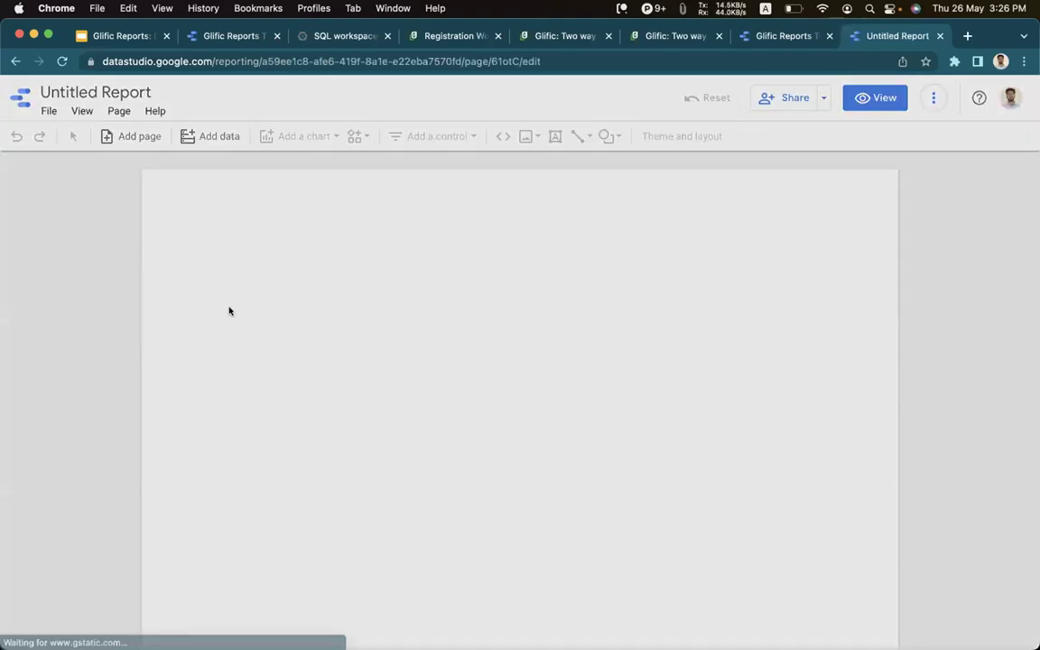
pyautogui.scroll(-1, 248, 379)
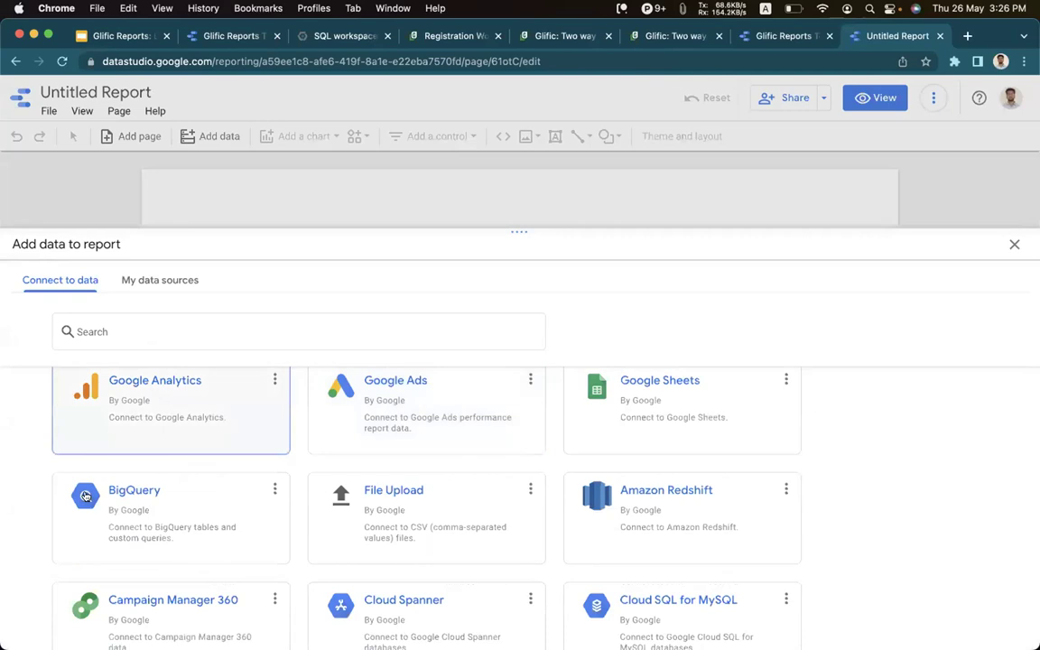
pyautogui.click(153, 495)
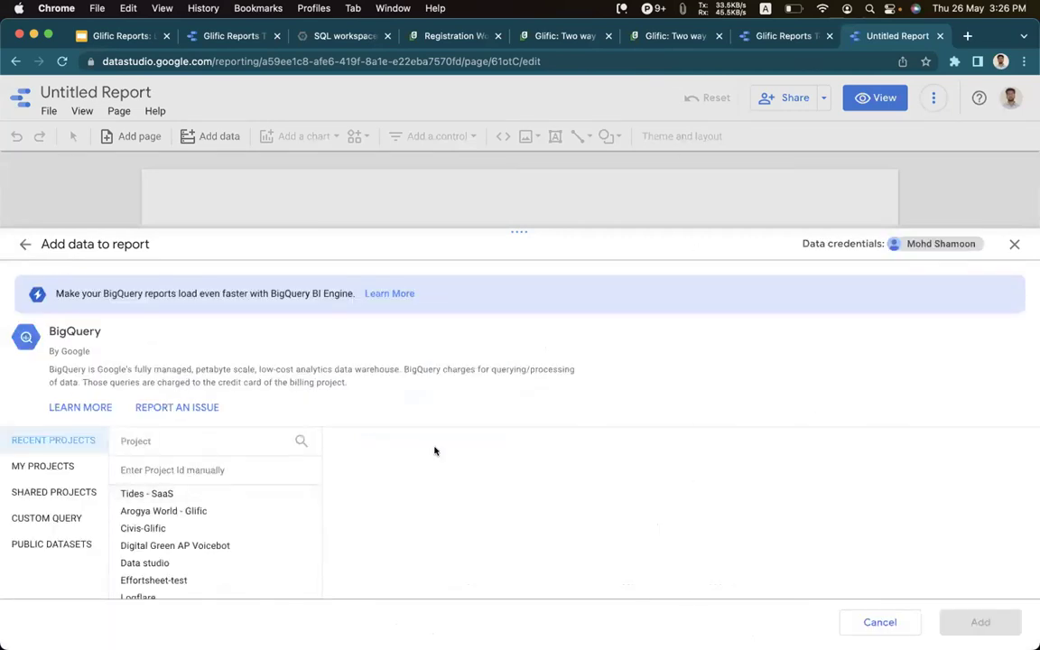
pyautogui.click(142, 494)
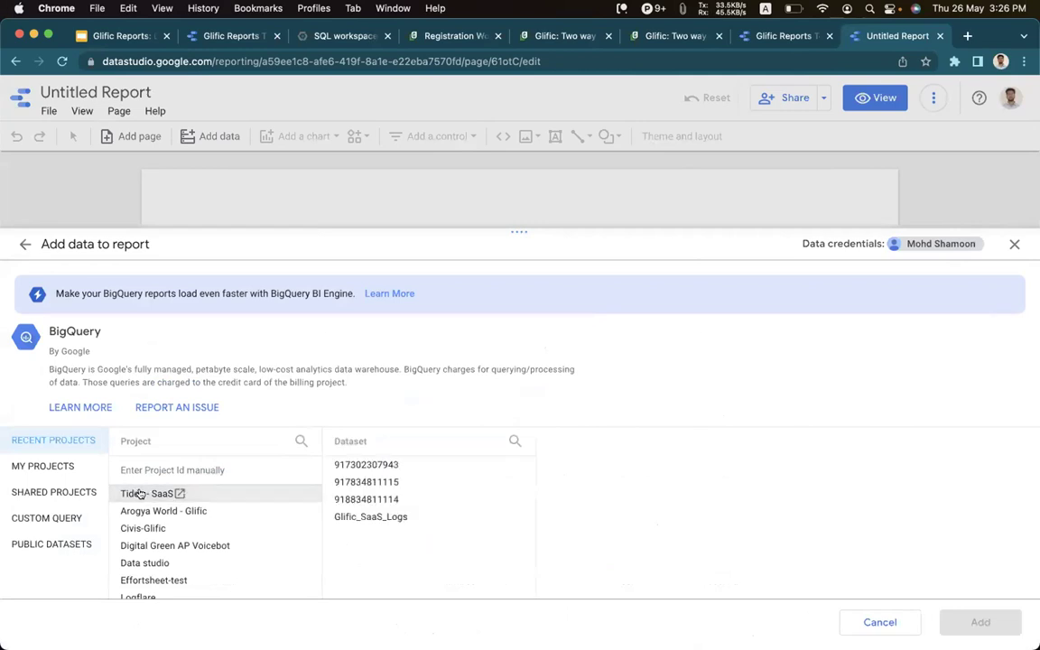
pyautogui.click(369, 465)
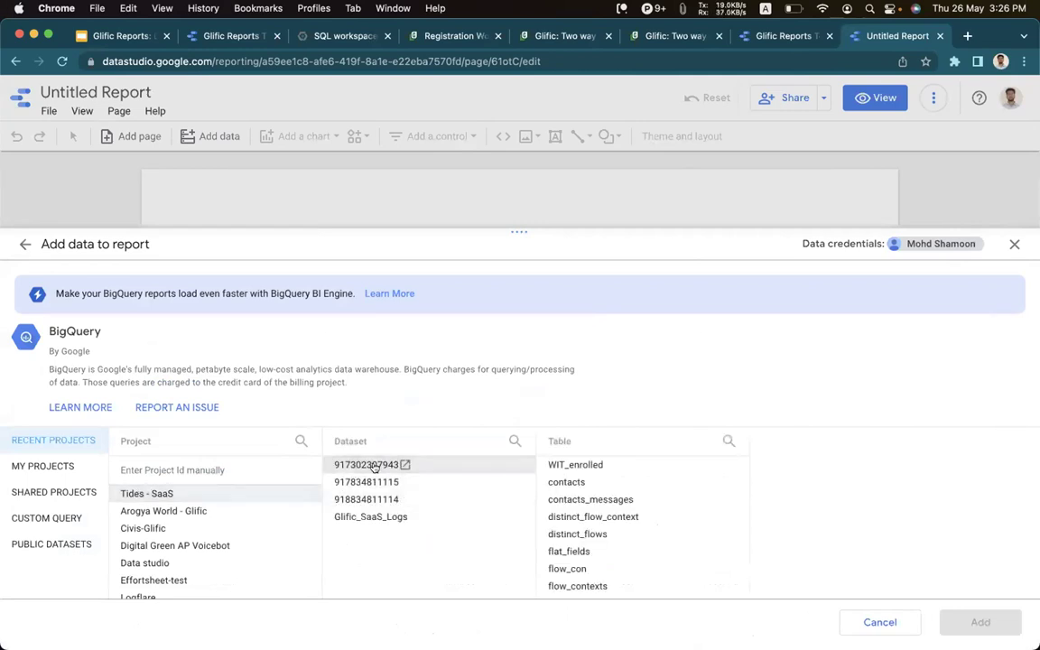
pyautogui.scroll(-3, 622, 520)
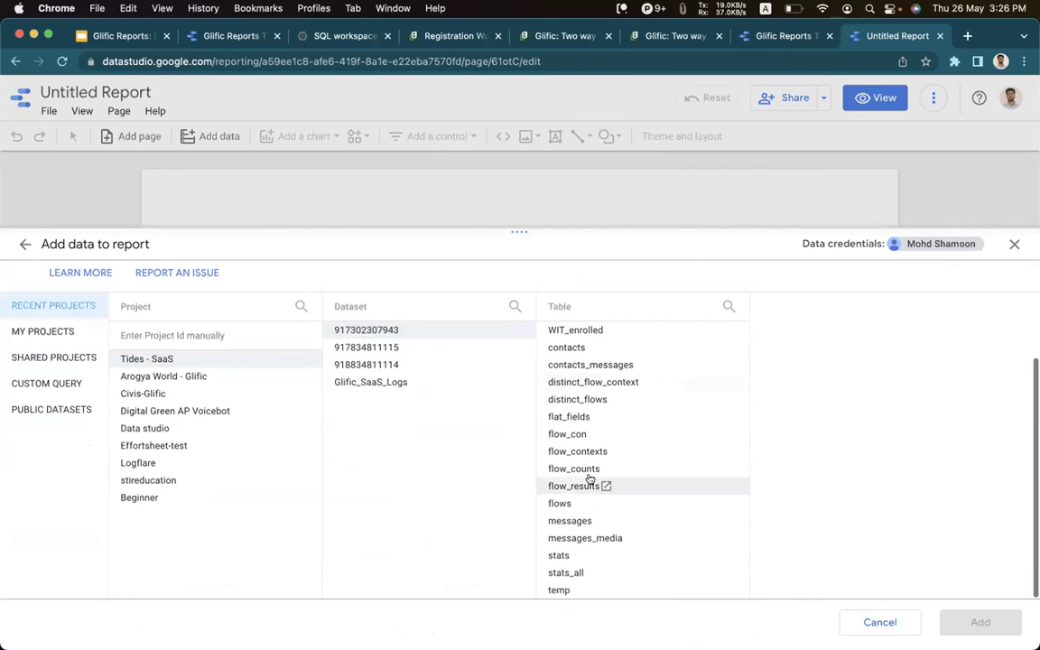
pyautogui.scroll(1, 588, 477)
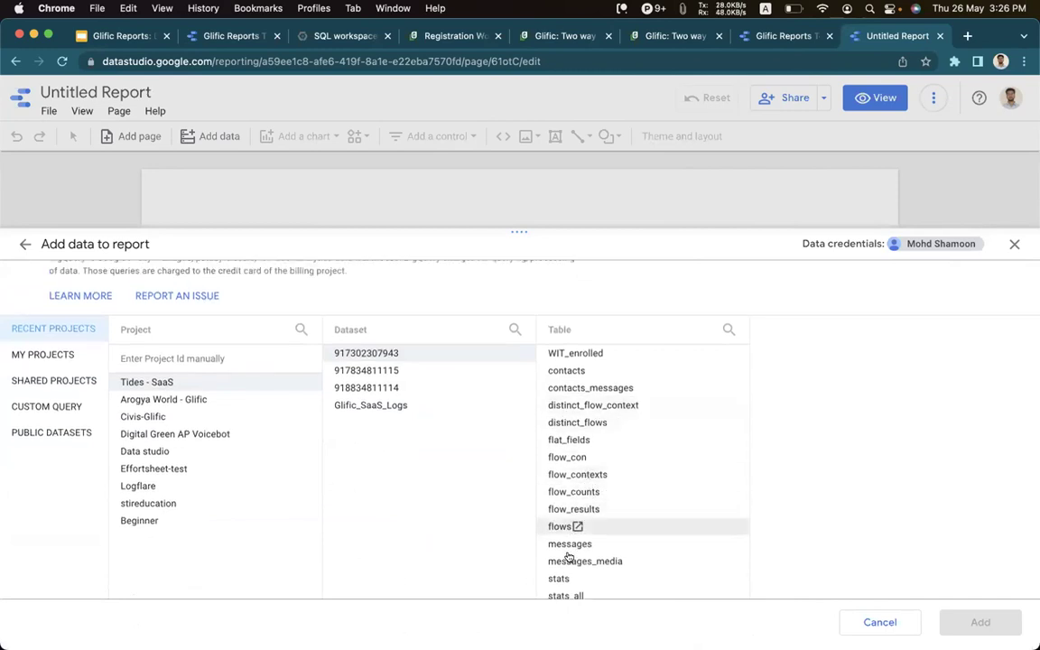
pyautogui.click(596, 543)
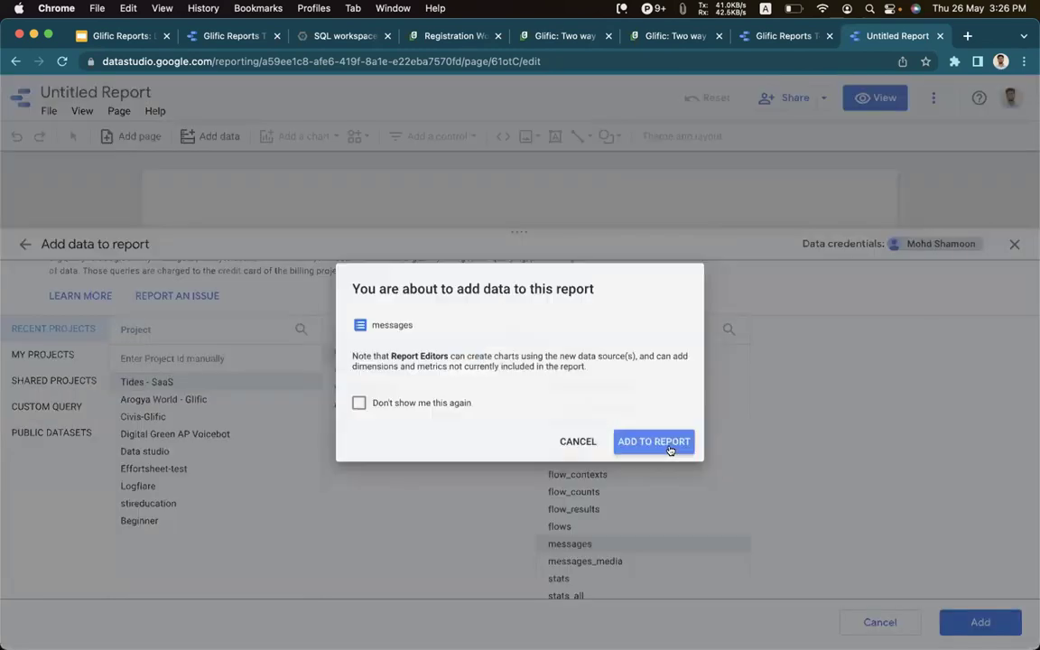
# Add the messages data to the report and widen its table chart across the page.
pyautogui.click(670, 449)
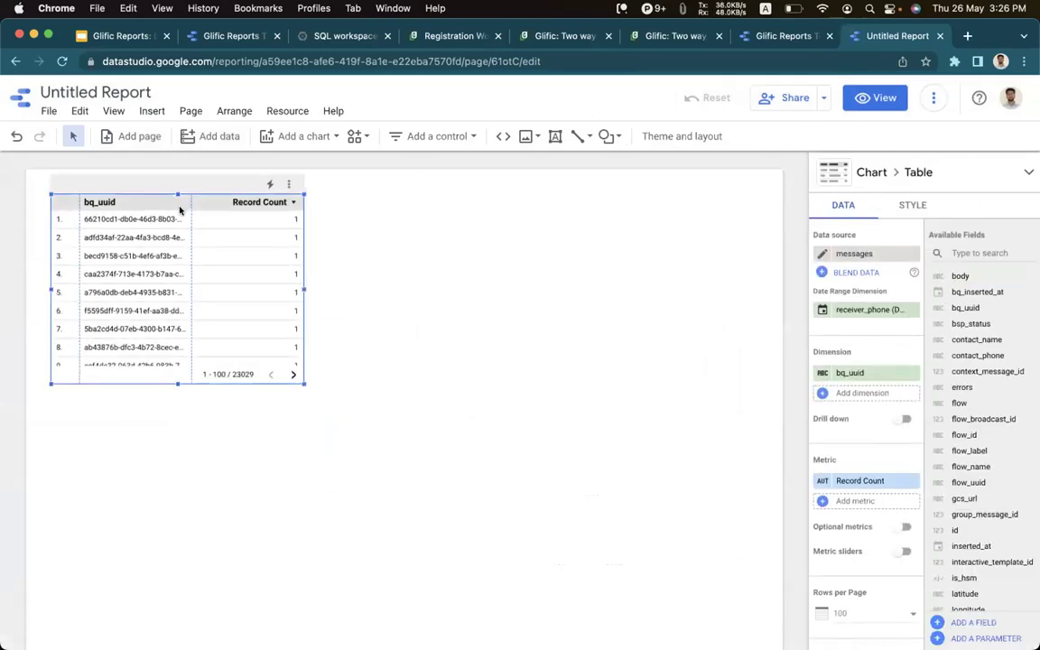
pyautogui.moveTo(158, 180); pyautogui.dragTo(162, 182)
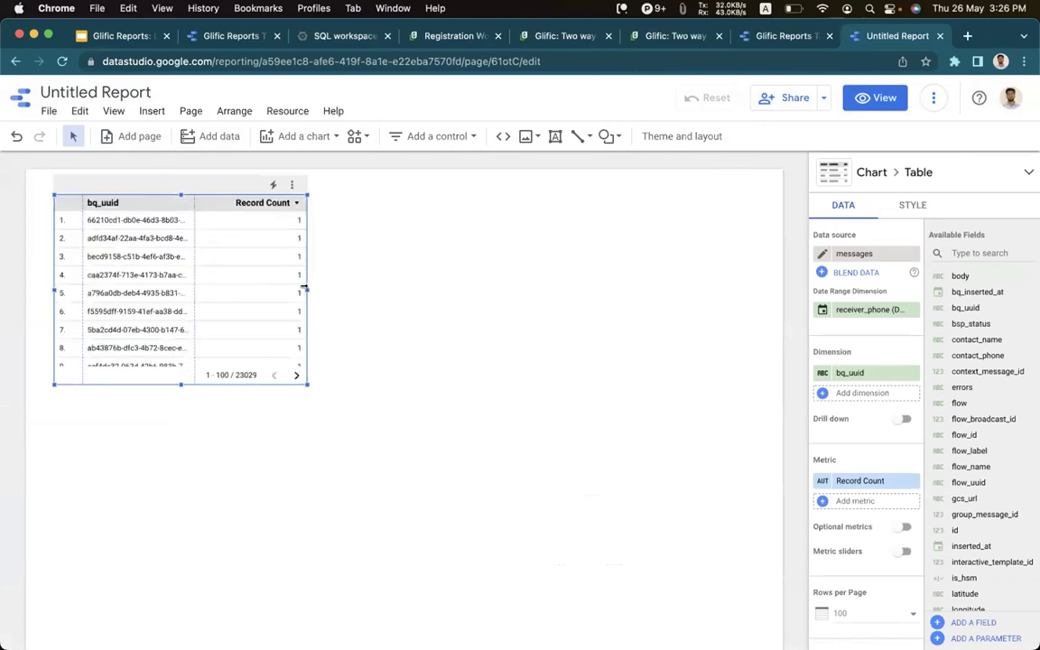
pyautogui.moveTo(305, 288); pyautogui.dragTo(646, 289)
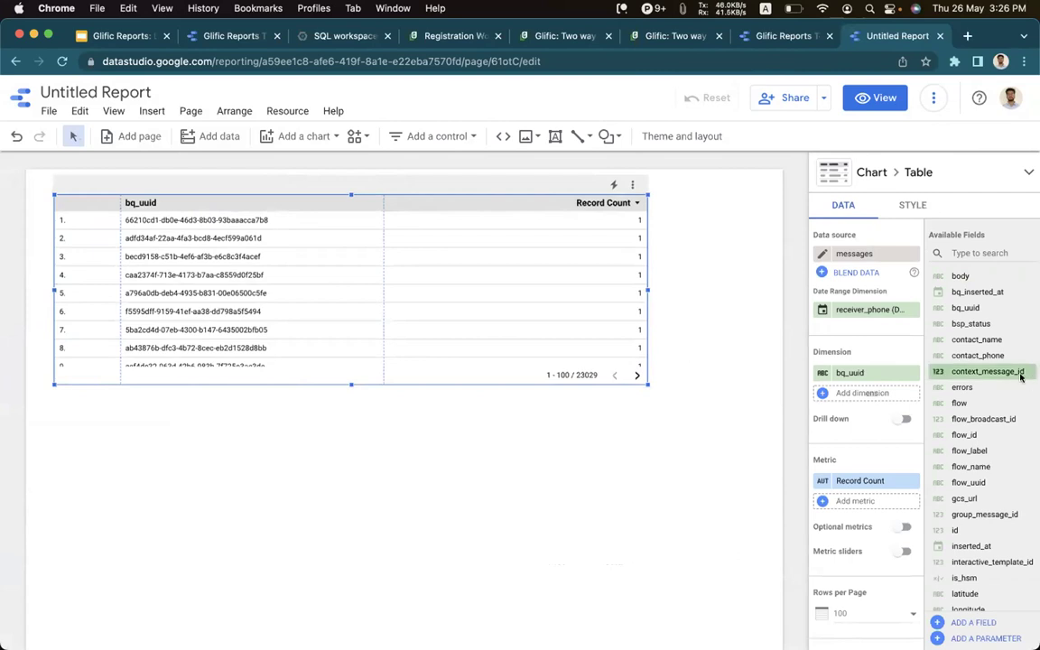
pyautogui.scroll(-1, 1001, 349)
pyautogui.scroll(-5, 1001, 348)
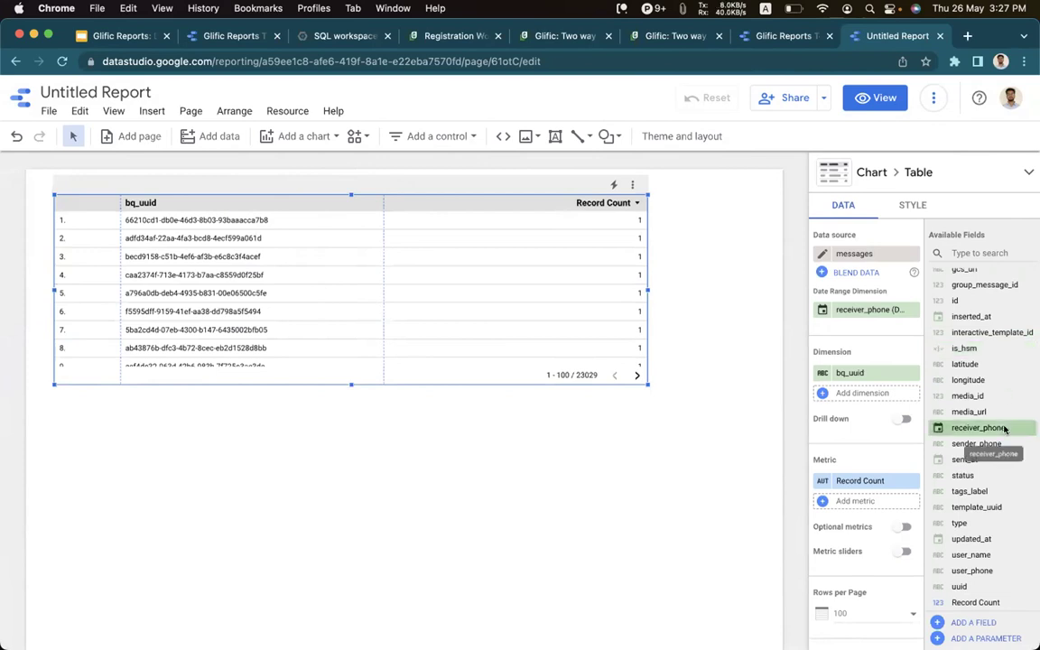
pyautogui.scroll(5, 992, 395)
# Add contact_name, errors, flow and body as table dimensions and widen the body and contact_name columns.
pyautogui.moveTo(980, 346); pyautogui.dragTo(883, 393)
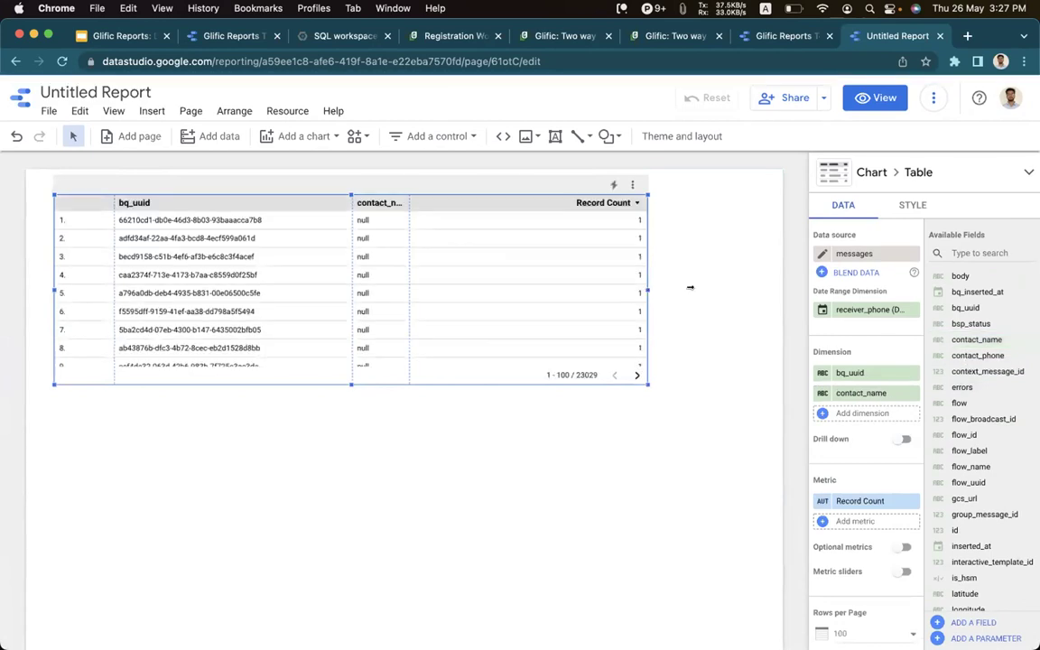
pyautogui.moveTo(963, 387); pyautogui.dragTo(884, 414)
pyautogui.moveTo(959, 403); pyautogui.dragTo(861, 434)
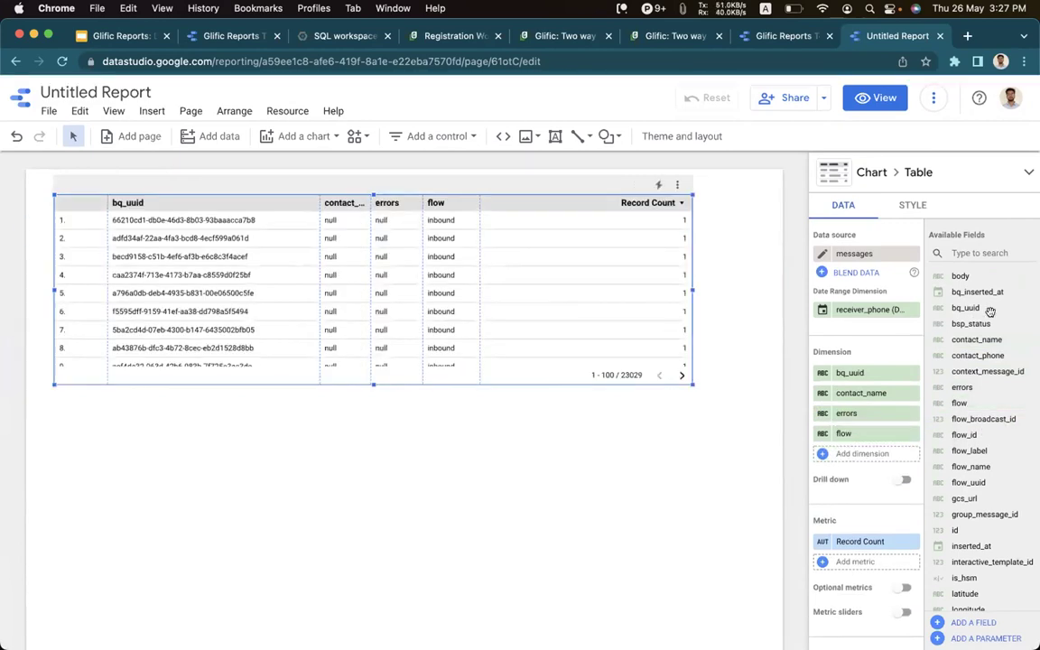
pyautogui.moveTo(960, 275); pyautogui.dragTo(882, 393)
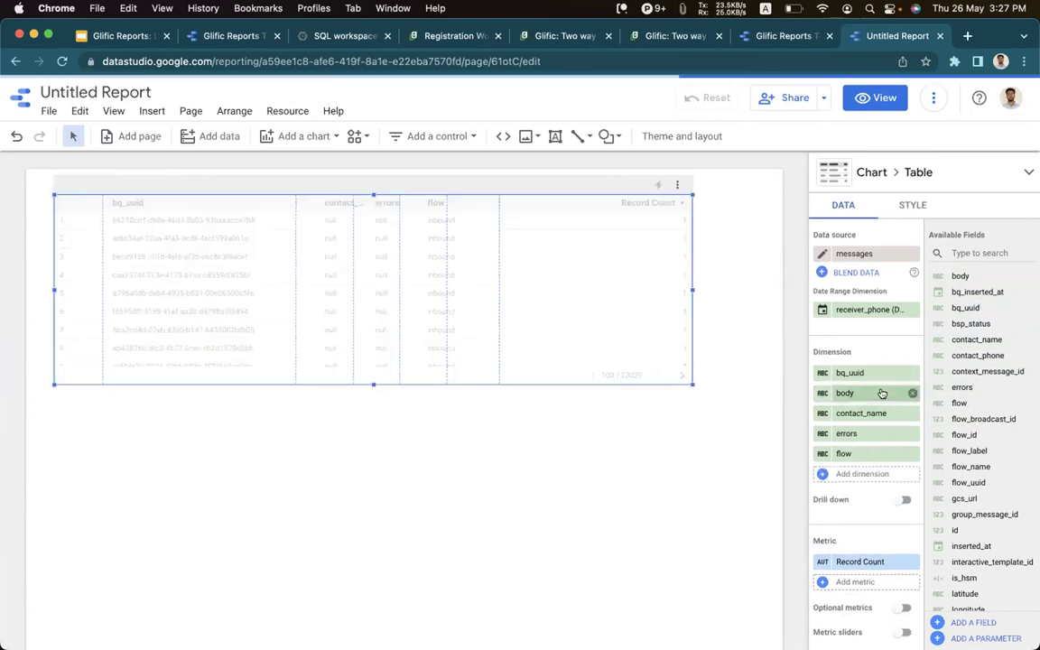
pyautogui.moveTo(366, 266); pyautogui.dragTo(371, 265)
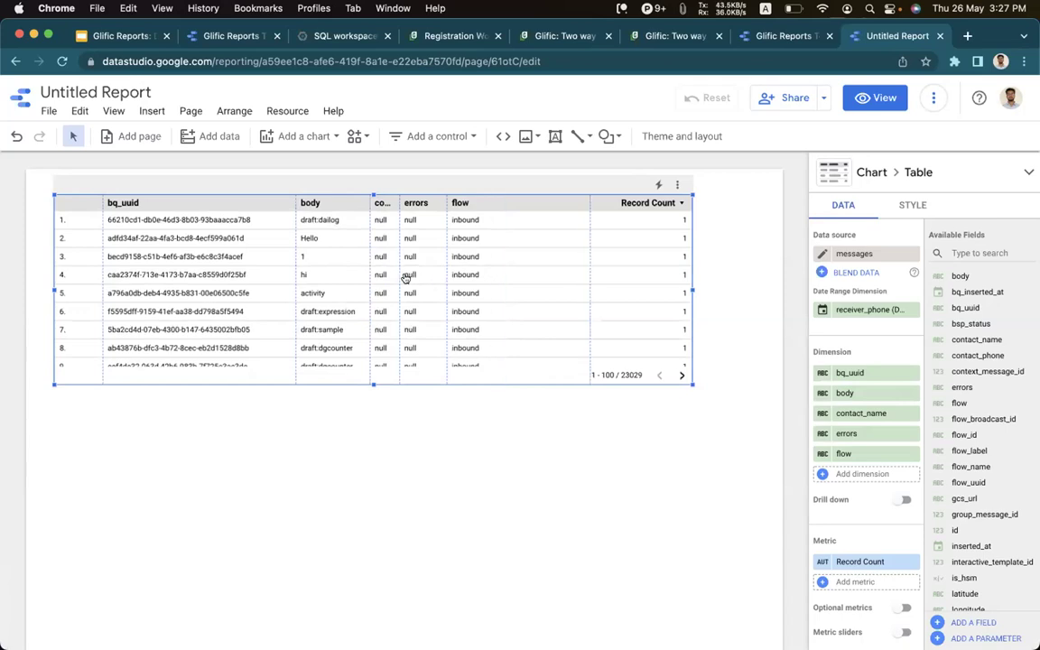
pyautogui.moveTo(400, 277); pyautogui.dragTo(415, 276)
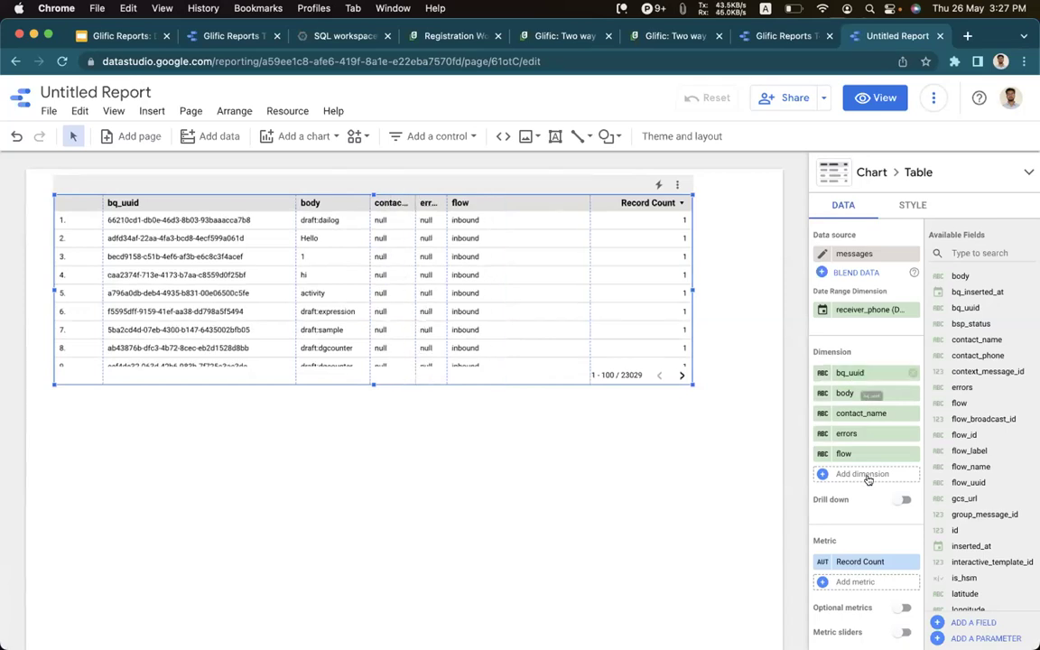
pyautogui.scroll(-10, 869, 480)
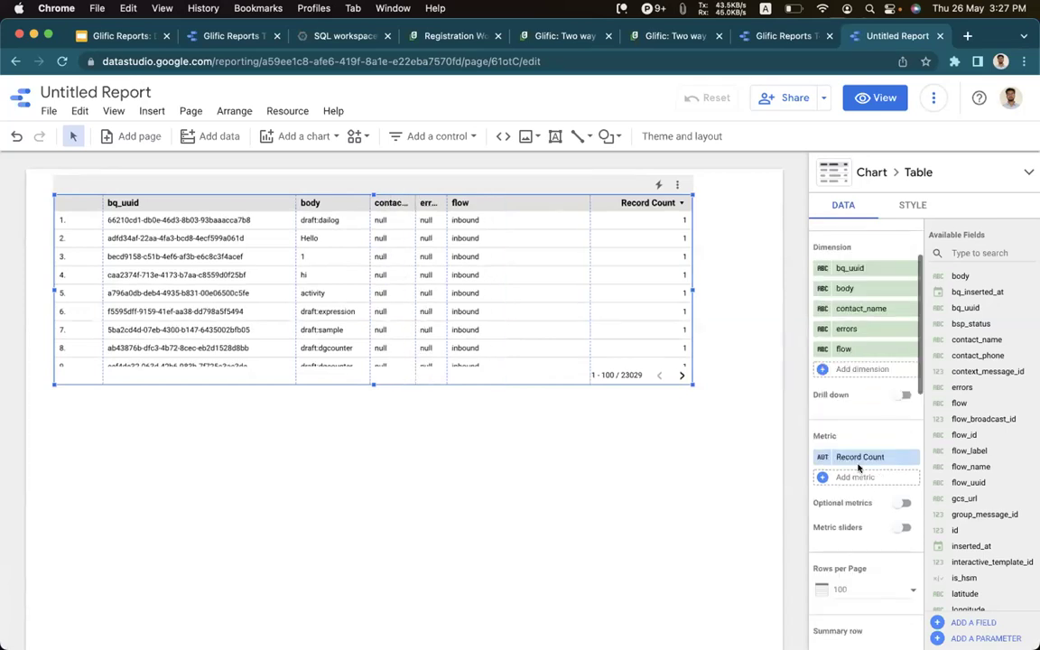
# Create and apply a table filter named 'body hi' that includes rows where body equals Hi.
pyautogui.click(858, 353)
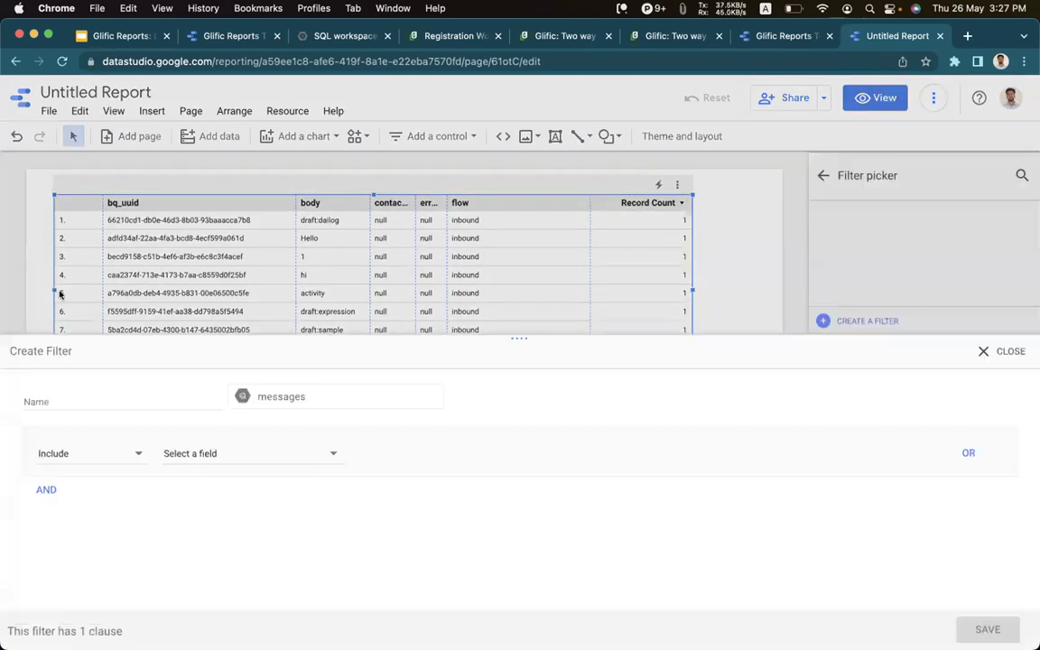
pyautogui.click(110, 405)
pyautogui.write('body')
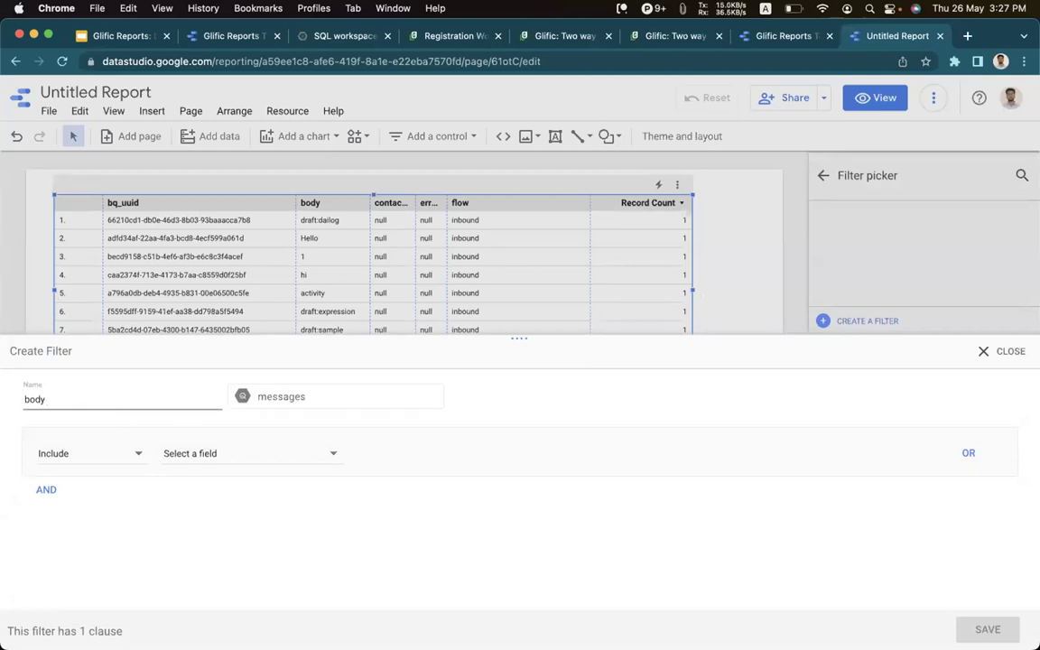
pyautogui.write(' hi')
pyautogui.click(183, 451)
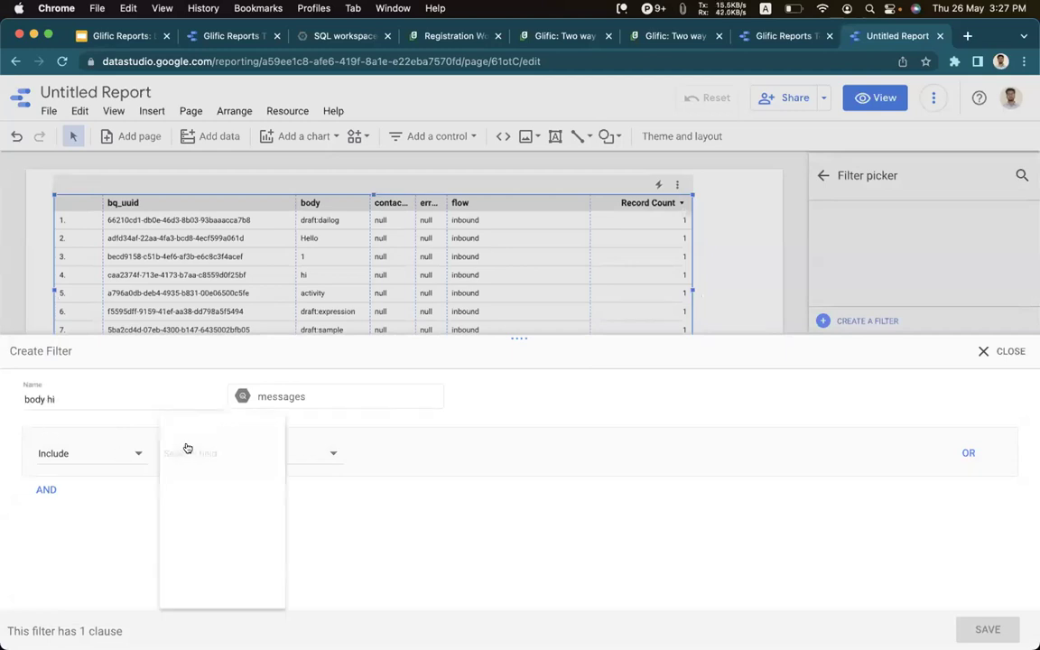
pyautogui.click(218, 491)
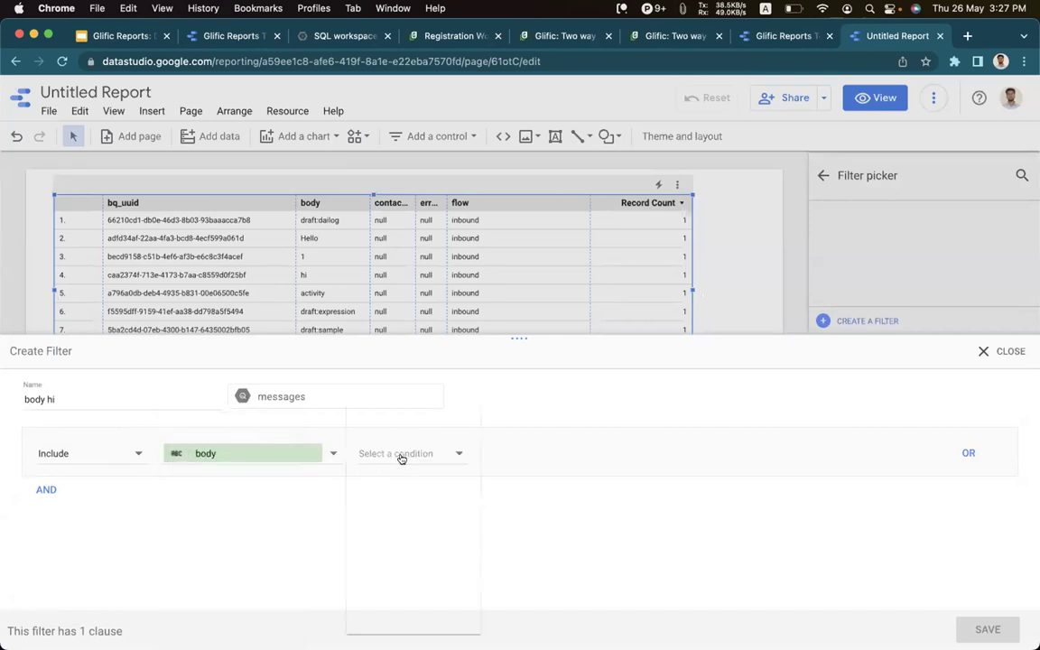
pyautogui.click(399, 457)
pyautogui.click(415, 424)
pyautogui.write('Hi')
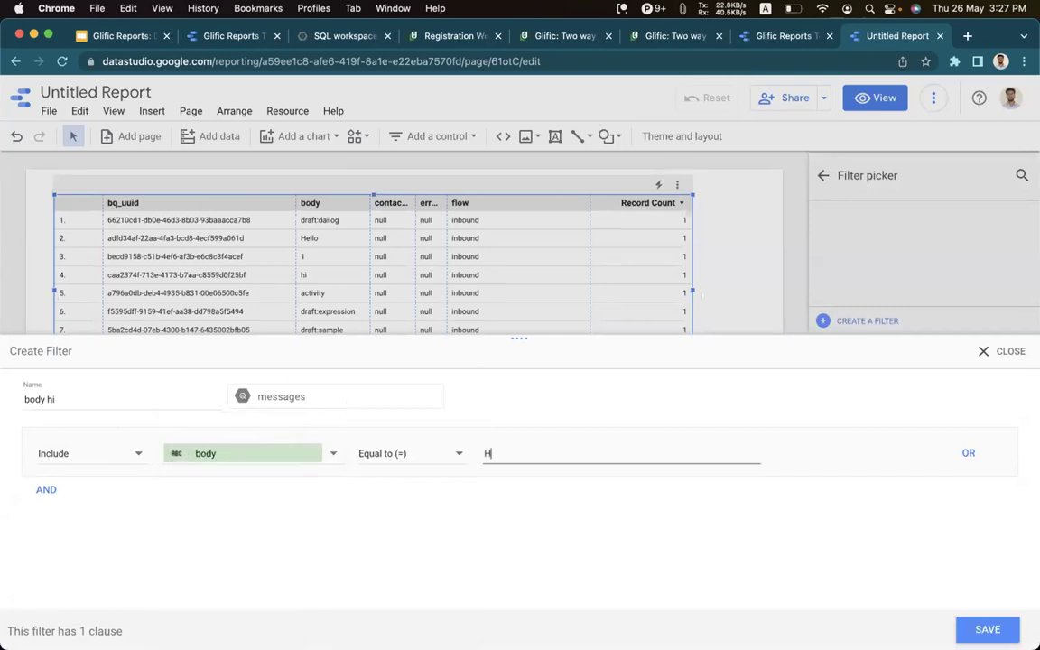
pyautogui.click(988, 630)
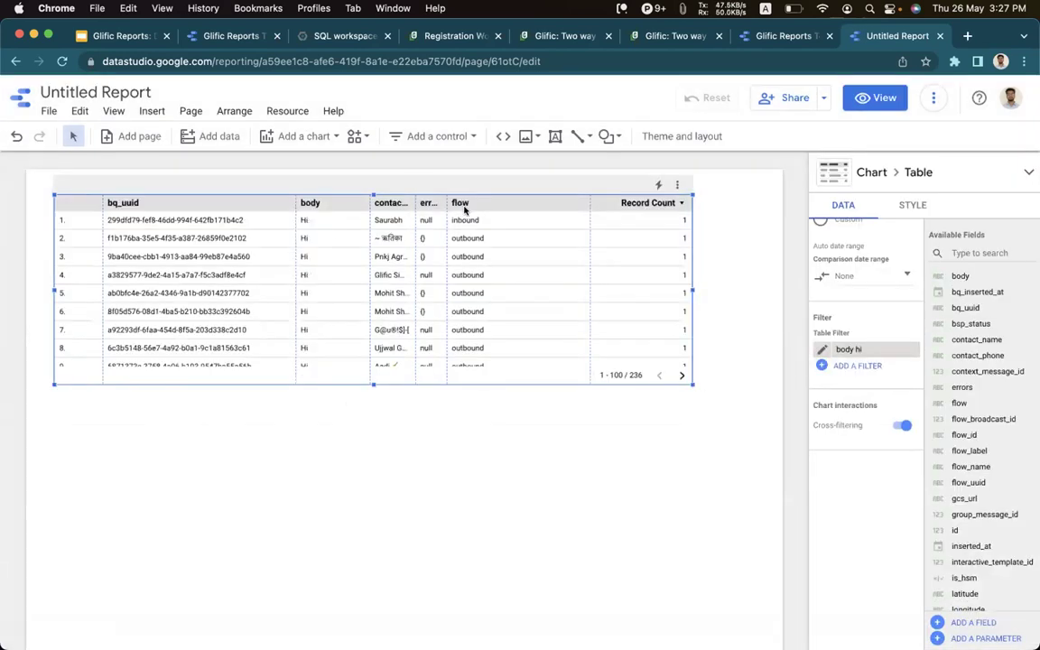
# Nudge the table chart left and view its chart type options without changing them.
pyautogui.scroll(-3, 374, 285)
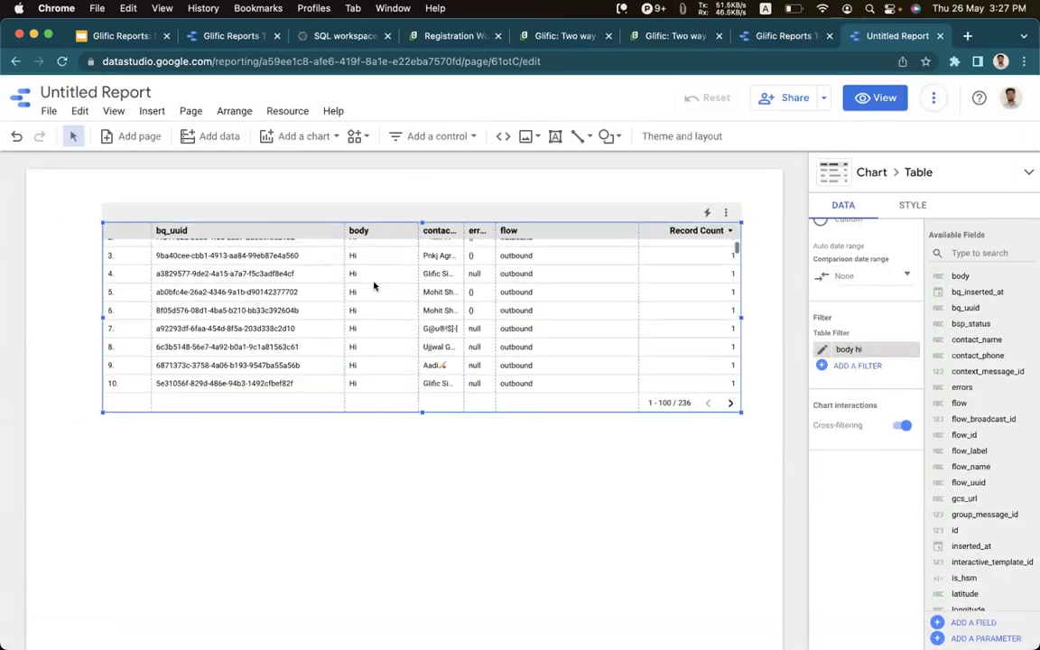
pyautogui.scroll(3, 374, 285)
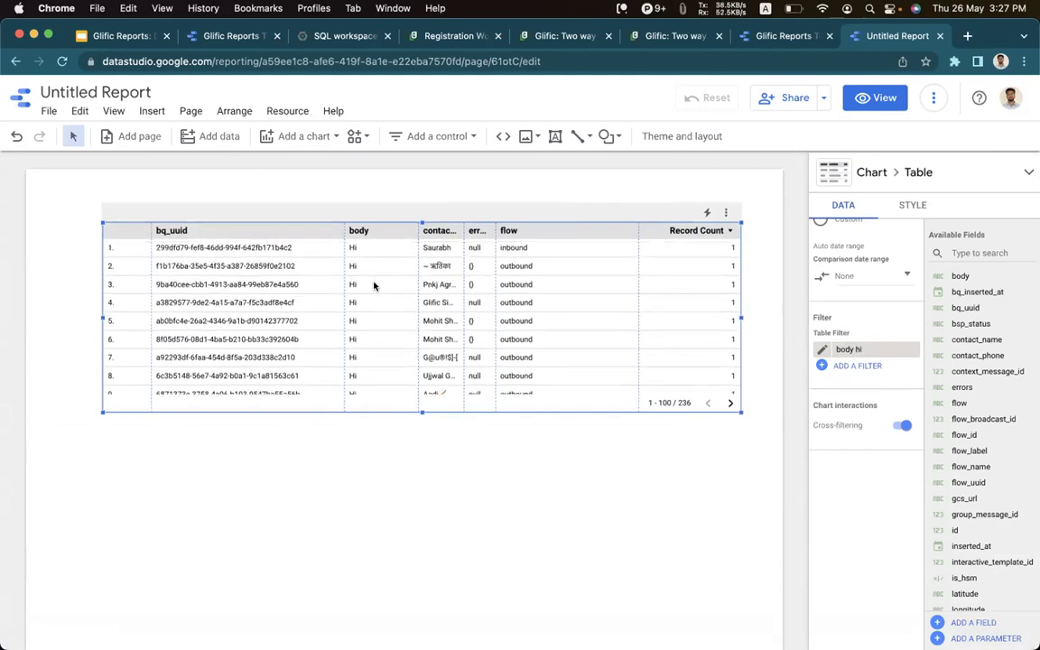
pyautogui.scroll(-10, 374, 285)
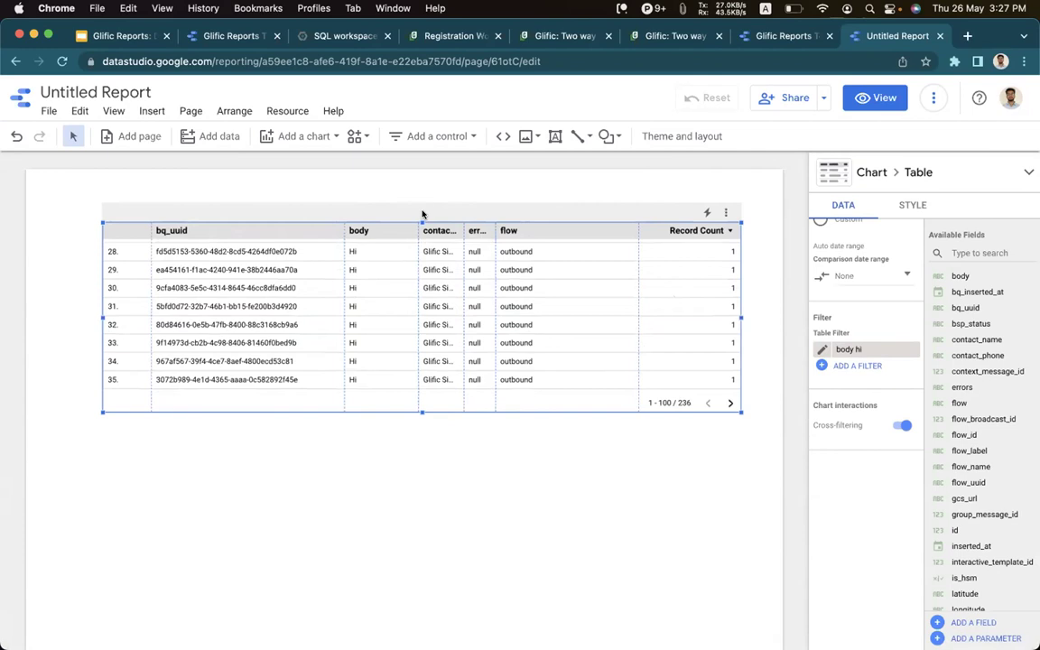
pyautogui.press('Left')
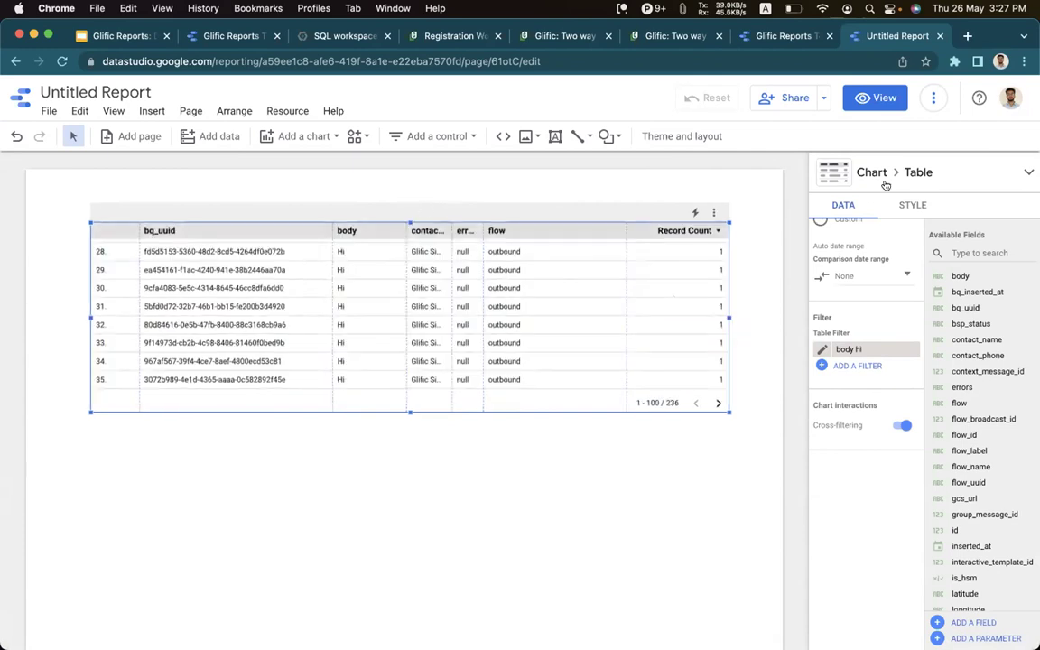
pyautogui.click(992, 192)
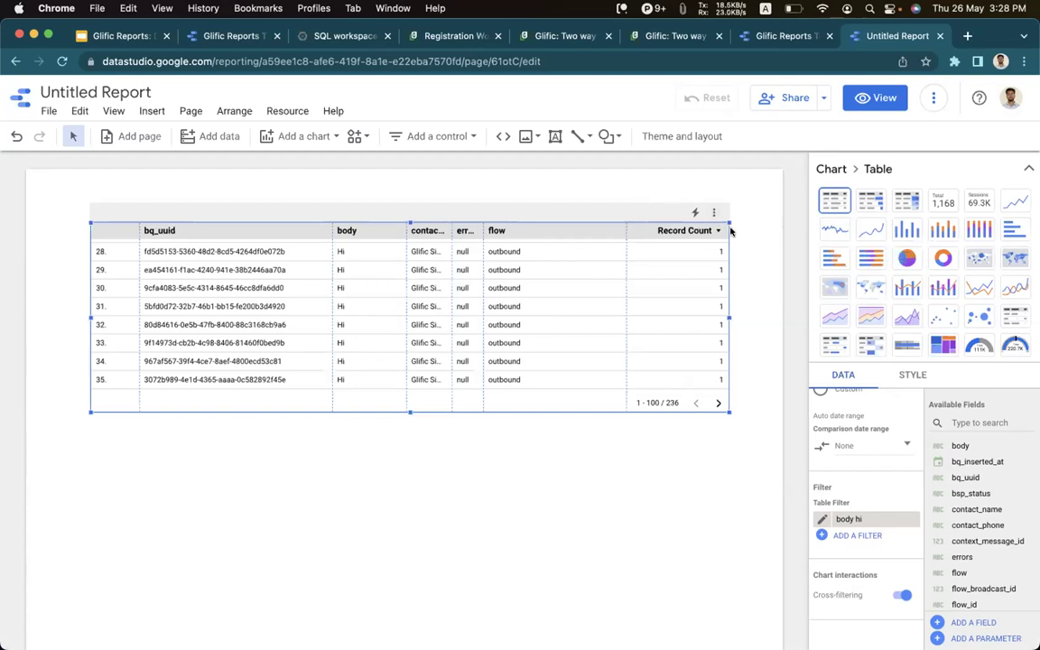
pyautogui.click(985, 165)
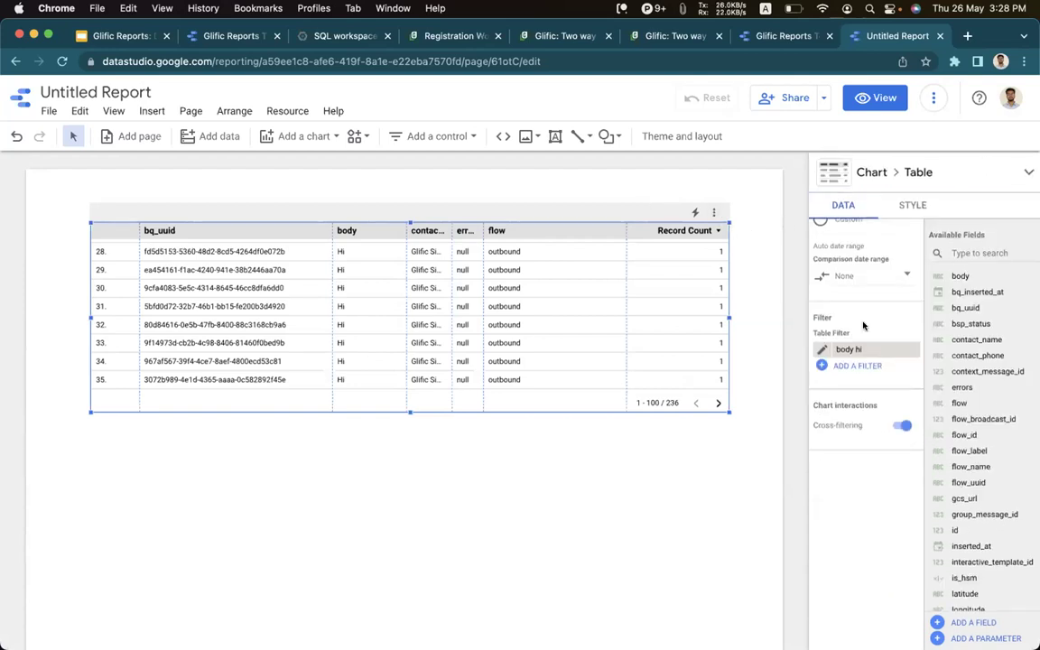
# Switch to the Glific Reports Template v4.0 report on its Overall page.
pyautogui.scroll(5, 865, 325)
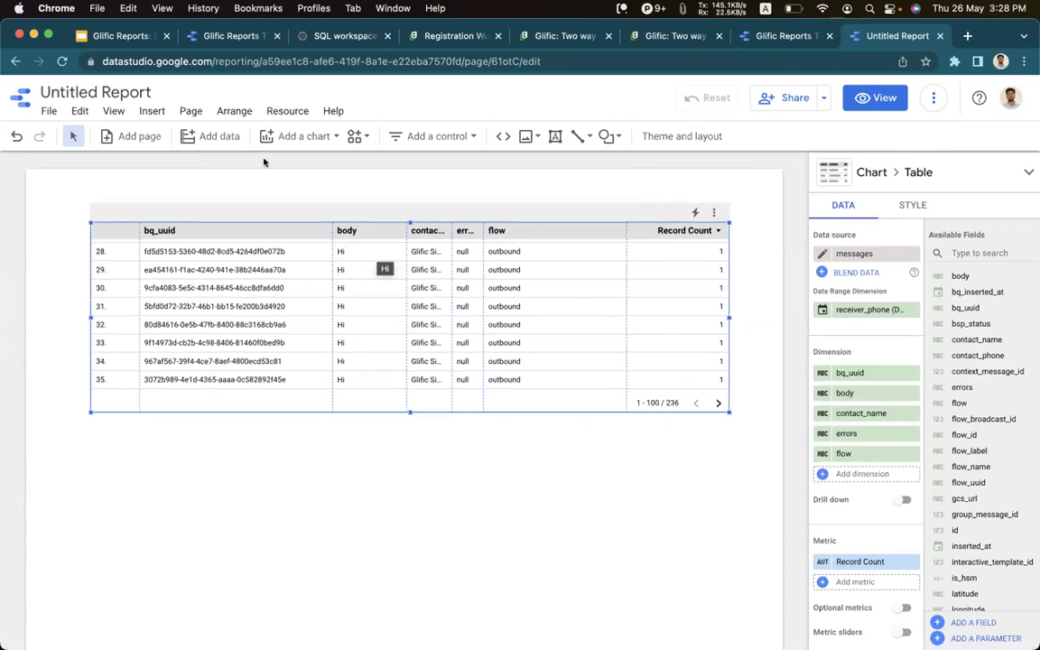
pyautogui.click(228, 38)
pyautogui.press('super+7')
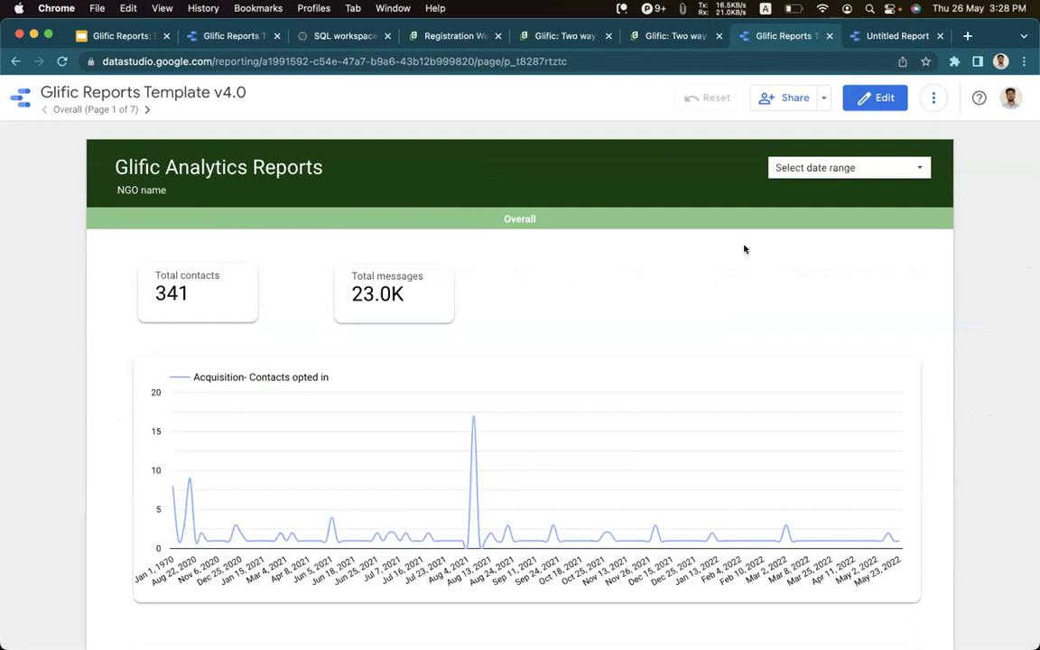
# Scroll through the Overall page, then move on to the Flow level page.
pyautogui.scroll(-1, 705, 249)
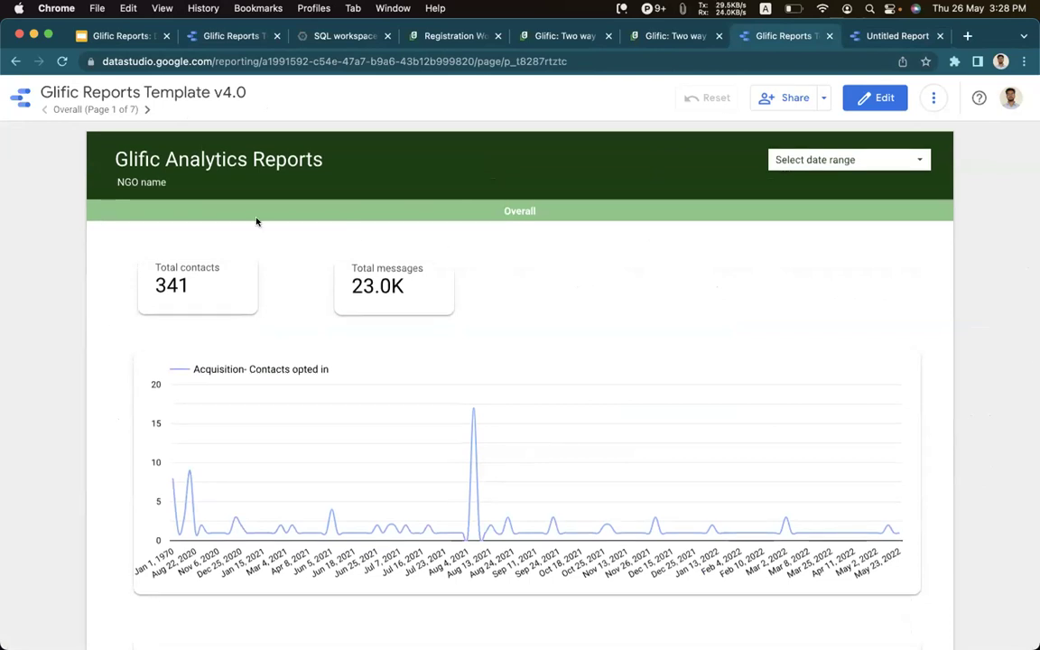
pyautogui.scroll(-2, 388, 226)
pyautogui.scroll(-3, 429, 281)
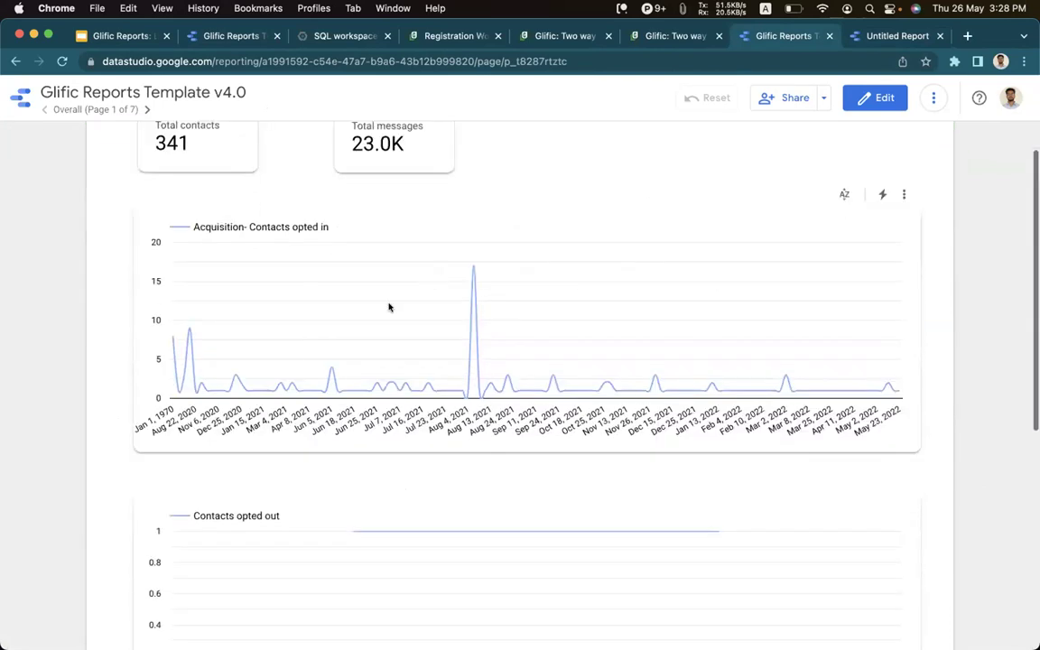
pyautogui.scroll(-5, 522, 416)
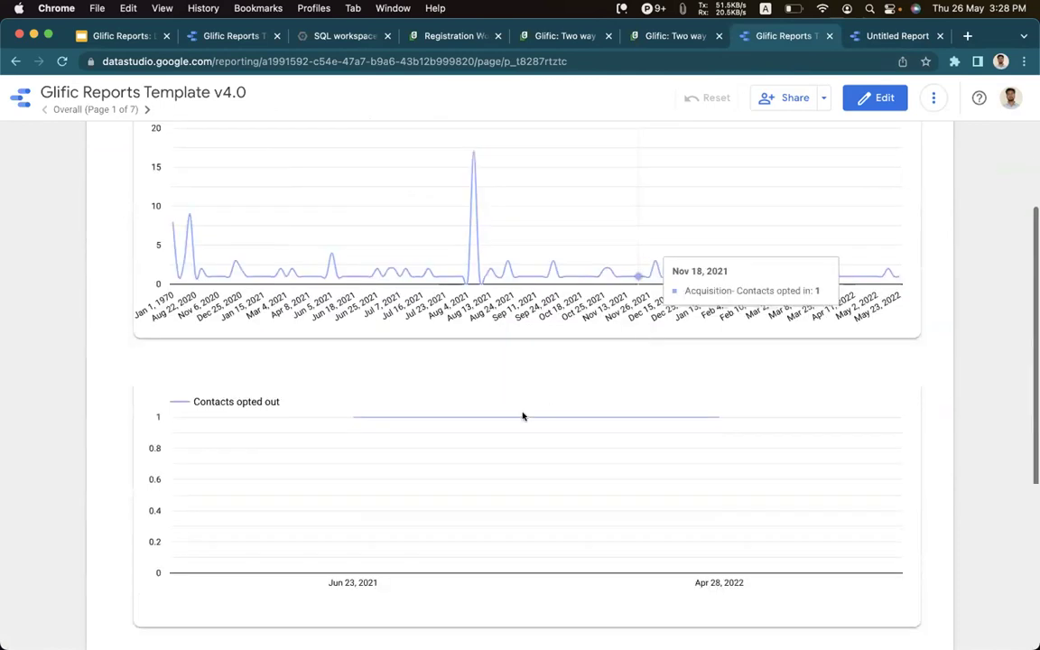
pyautogui.scroll(-3, 522, 415)
pyautogui.scroll(-4, 452, 336)
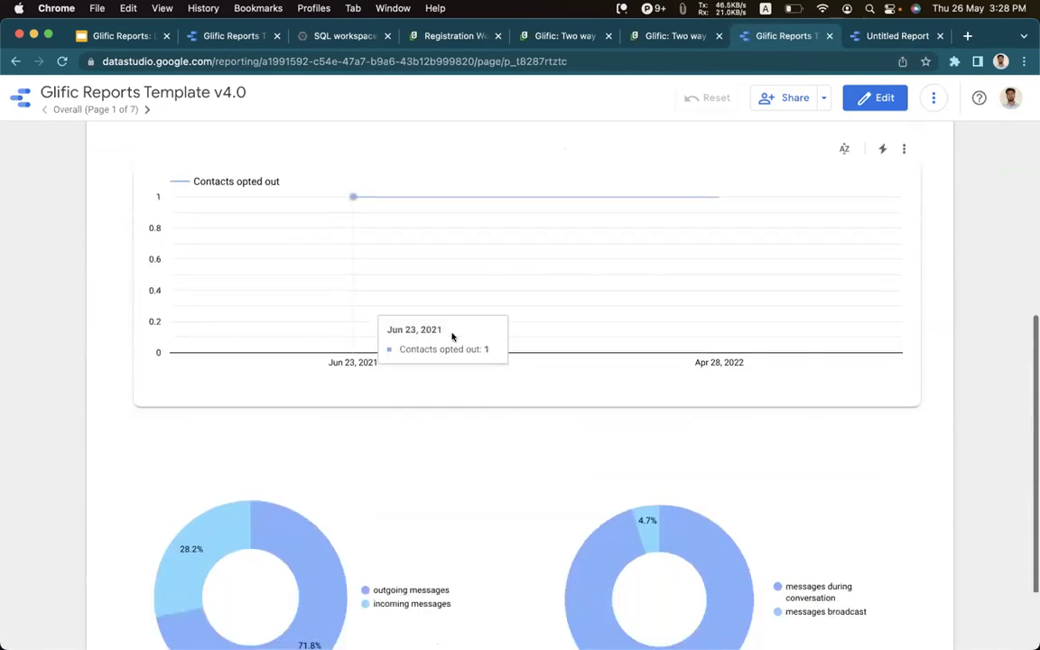
pyautogui.scroll(-1, 356, 351)
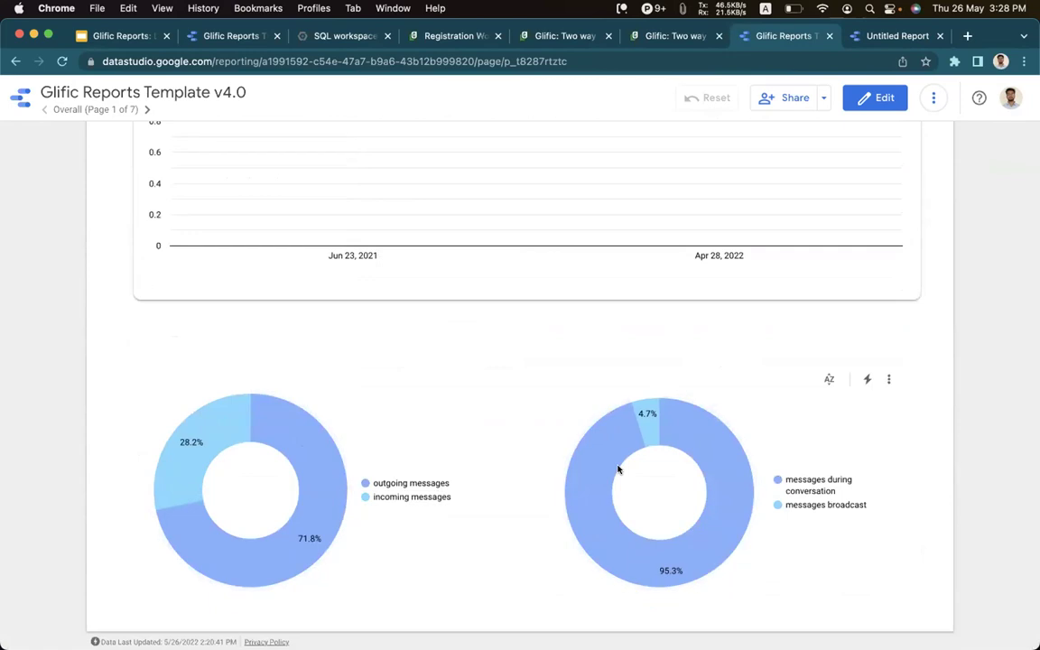
pyautogui.scroll(12, 446, 420)
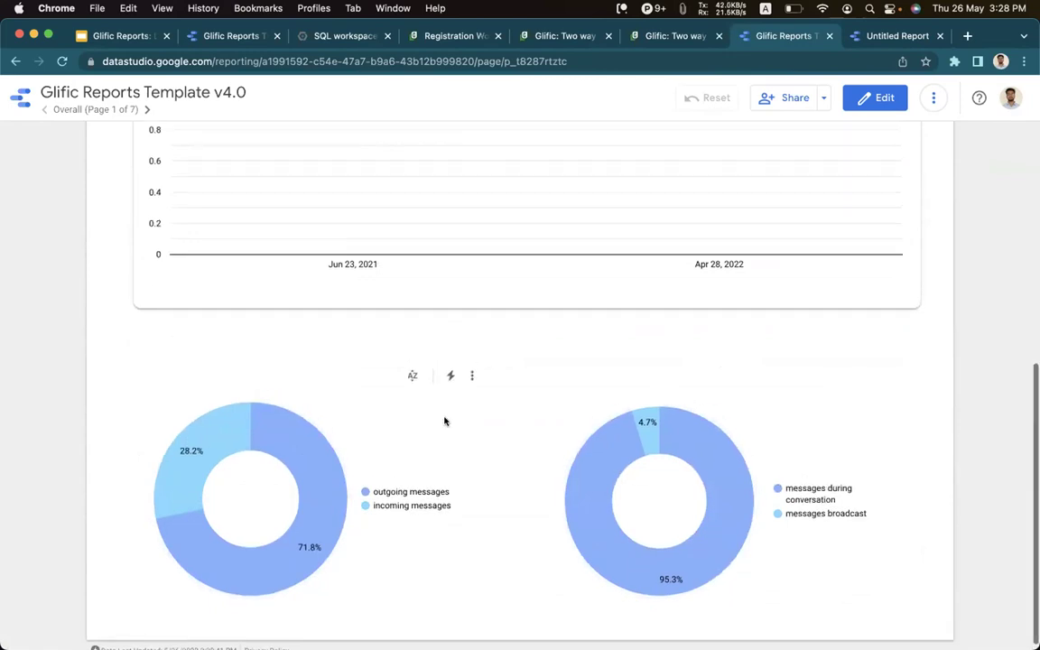
pyautogui.click(147, 109)
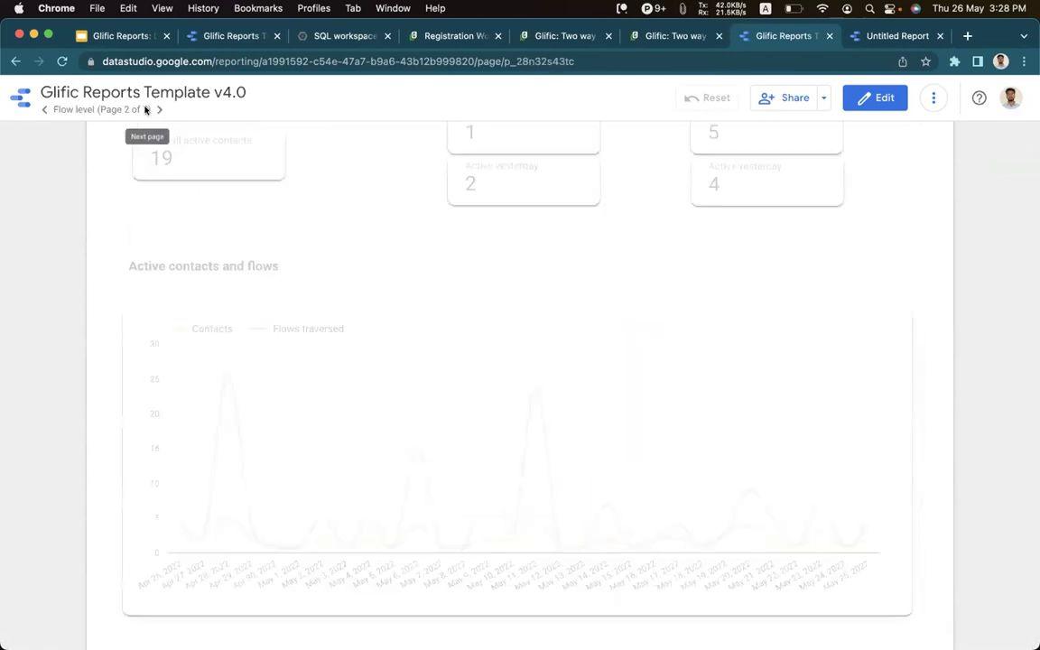
# Scroll through the Flow level page, then advance to the Daily Status page (3 of 7).
pyautogui.scroll(4, 419, 262)
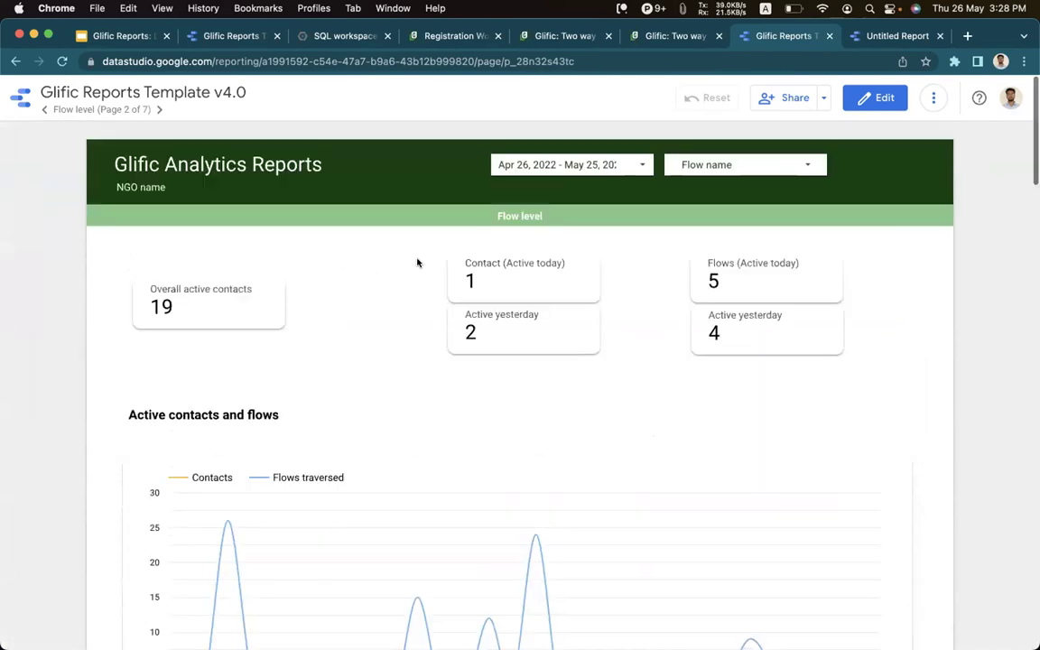
pyautogui.scroll(-10, 374, 344)
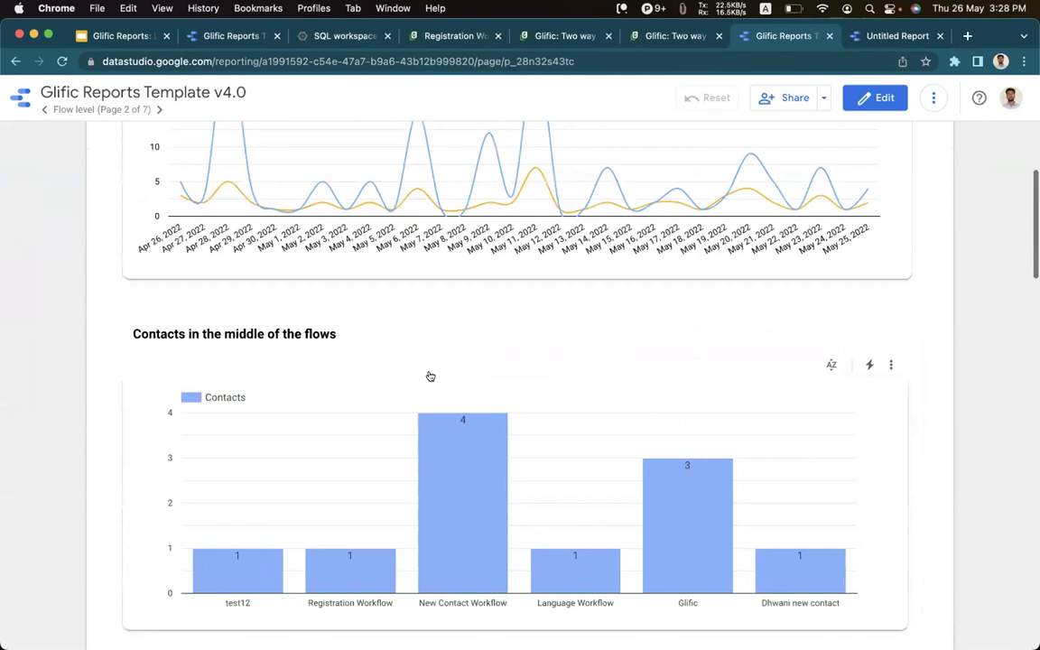
pyautogui.scroll(-15, 430, 377)
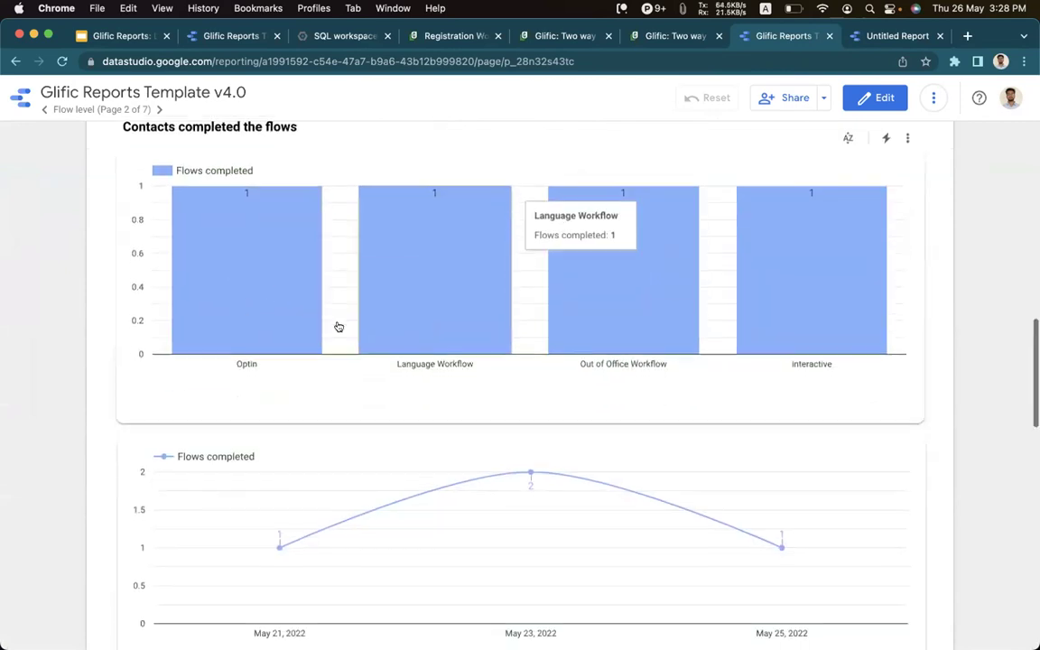
pyautogui.scroll(-15, 407, 353)
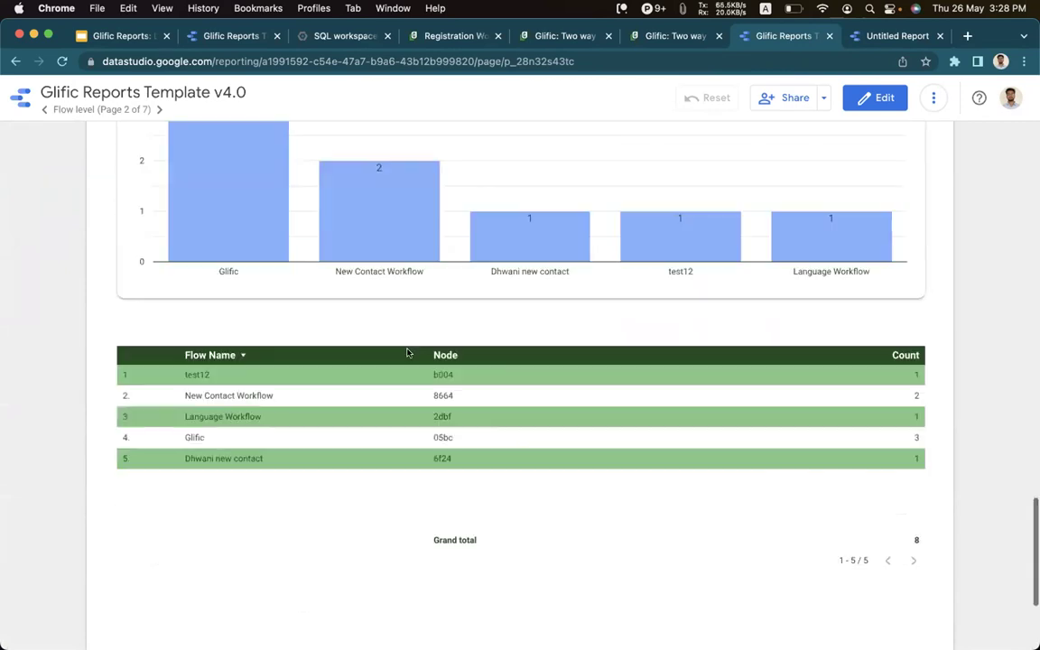
pyautogui.scroll(20, 409, 353)
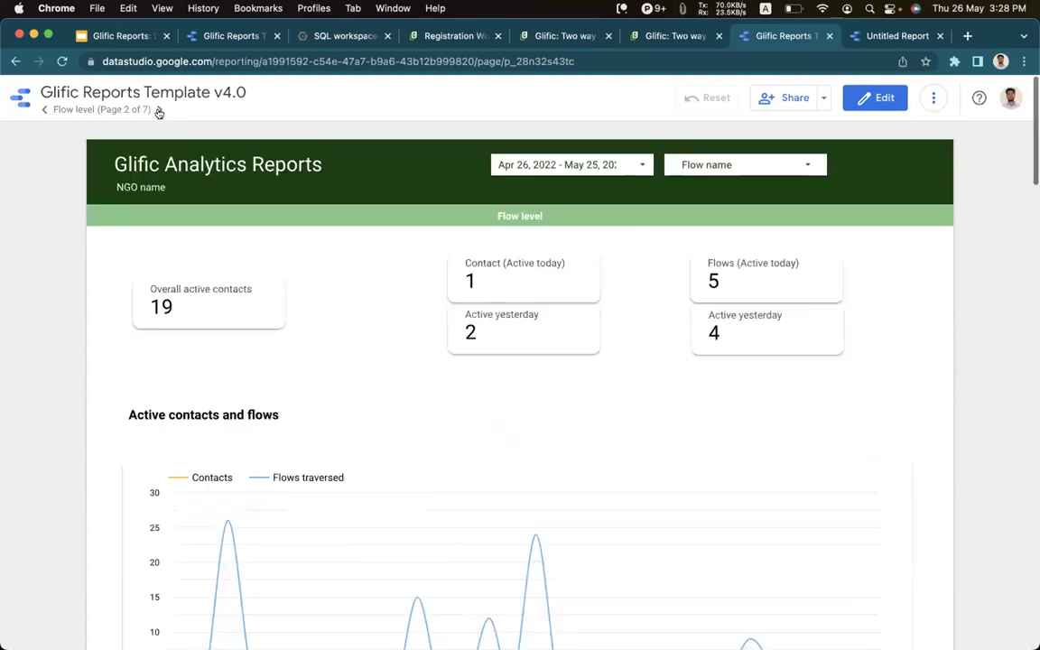
pyautogui.click(159, 110)
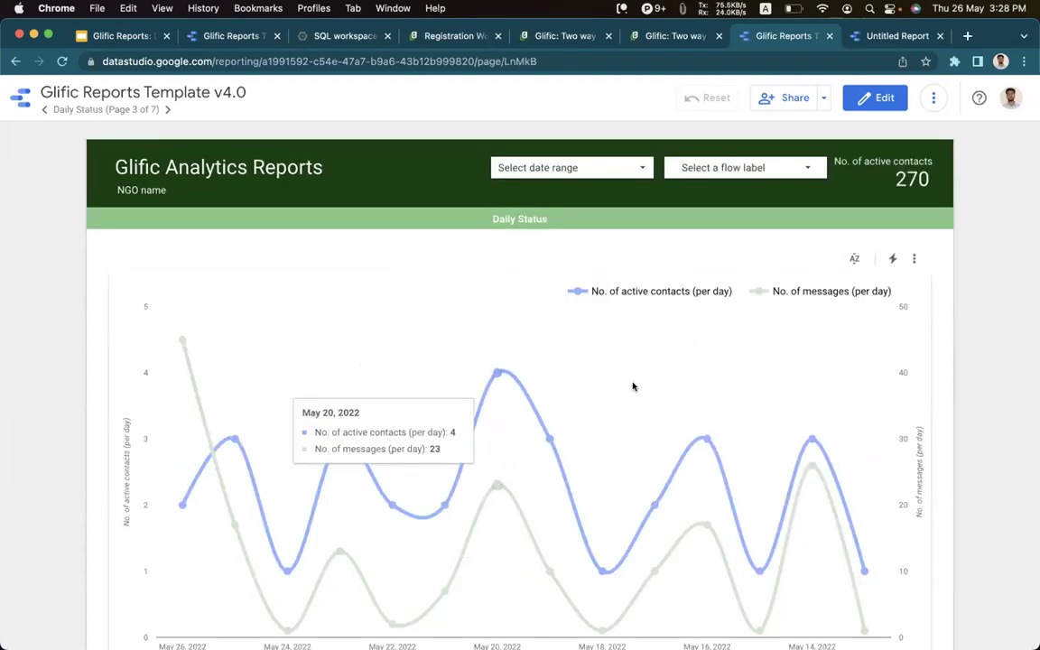
# Page forward through the Flow Reports page to the Contacts Details page.
pyautogui.scroll(-3, 643, 389)
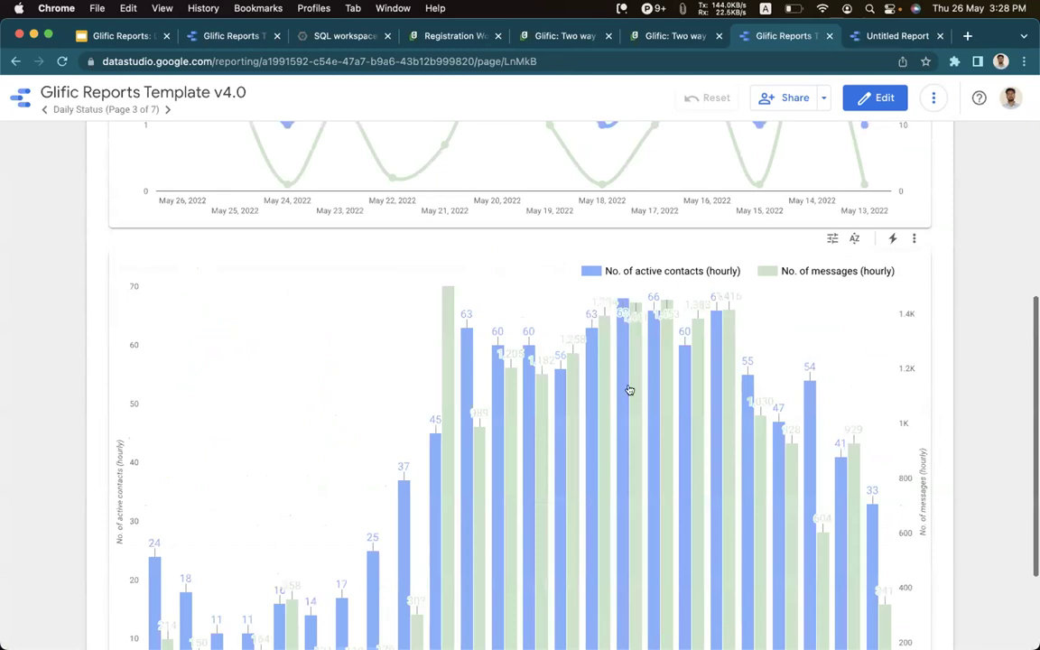
pyautogui.scroll(-3, 569, 379)
pyautogui.click(165, 109)
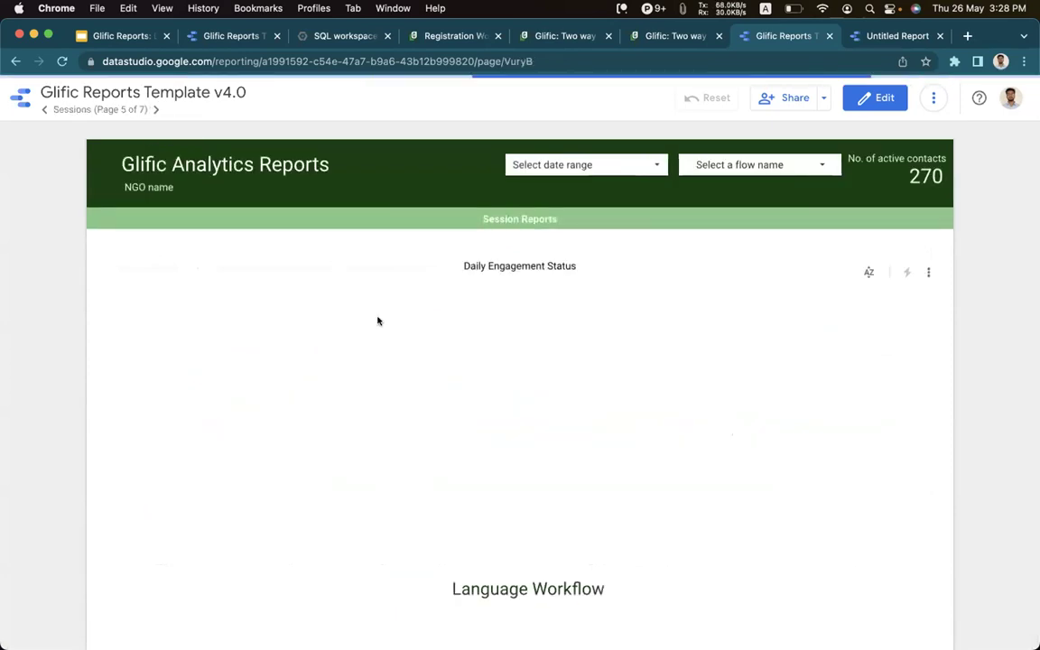
pyautogui.scroll(-3, 529, 436)
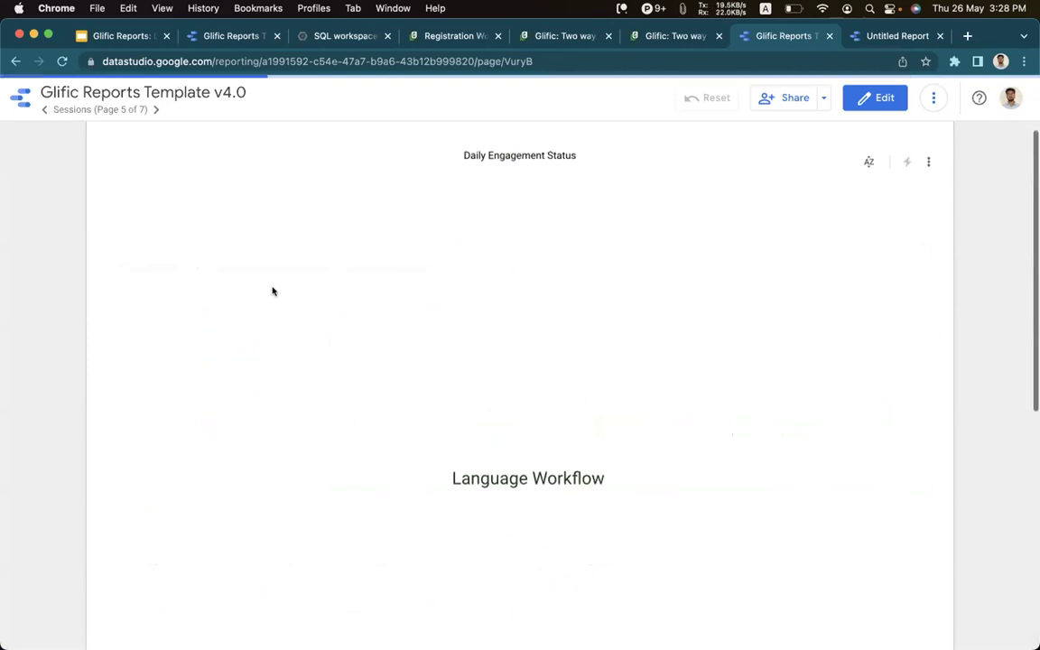
pyautogui.scroll(-3, 273, 291)
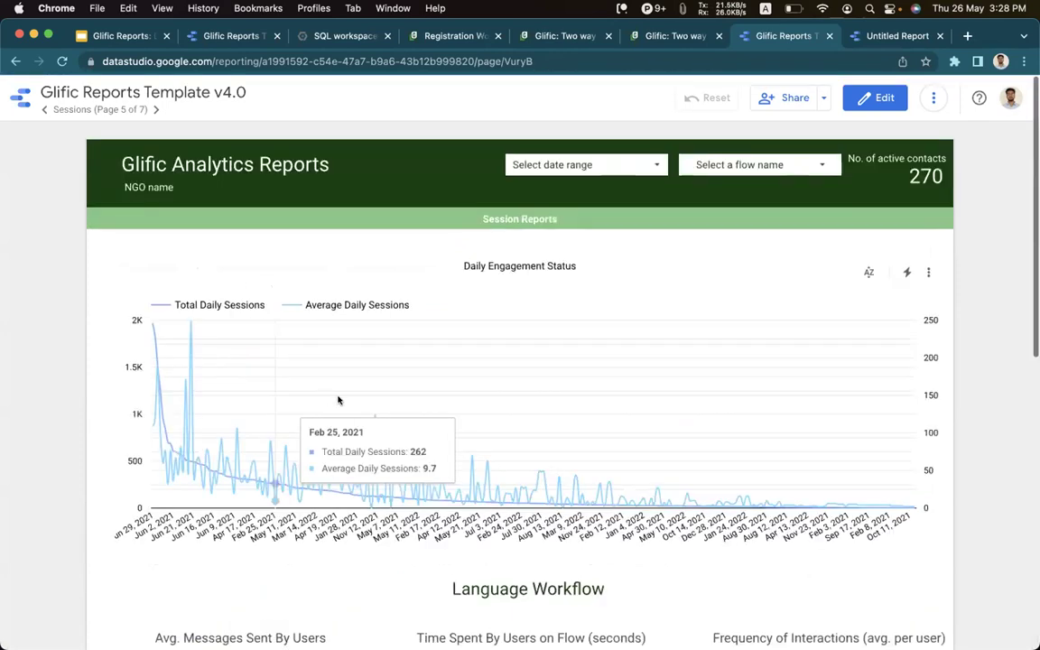
pyautogui.click(156, 110)
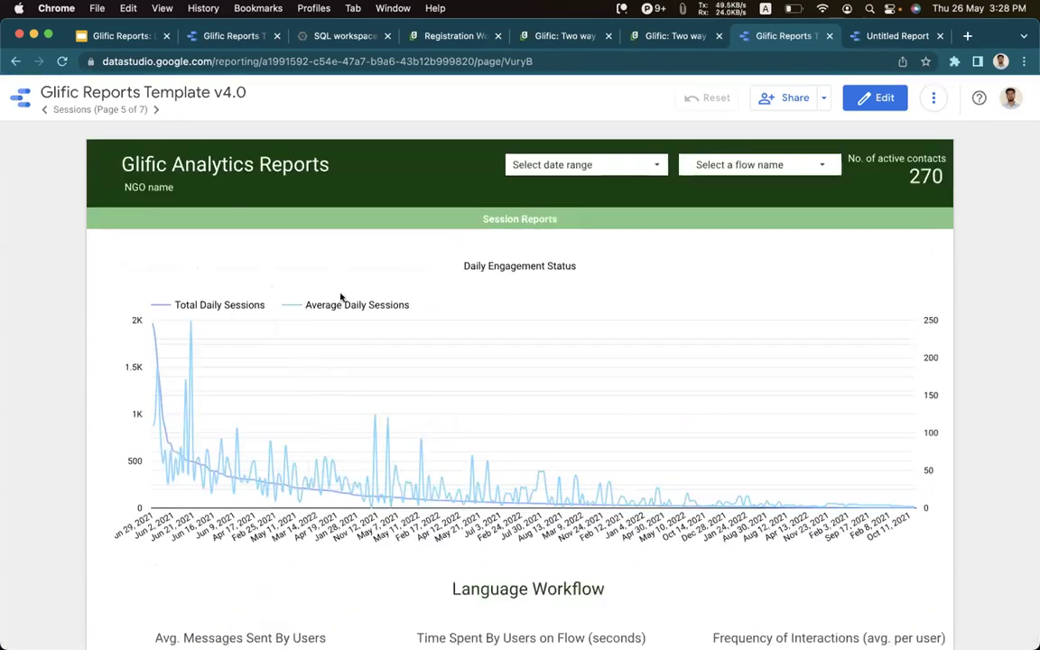
# Scroll Contacts Details, then step back through the pages toward Flow level (2 of 7).
pyautogui.scroll(-1, 361, 339)
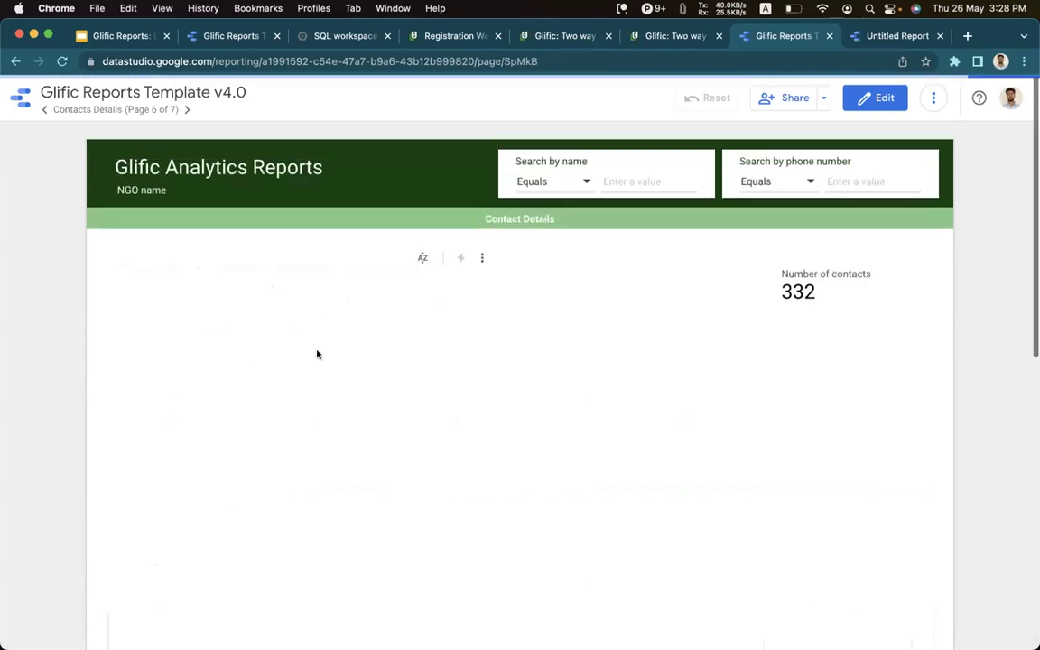
pyautogui.scroll(-2, 499, 406)
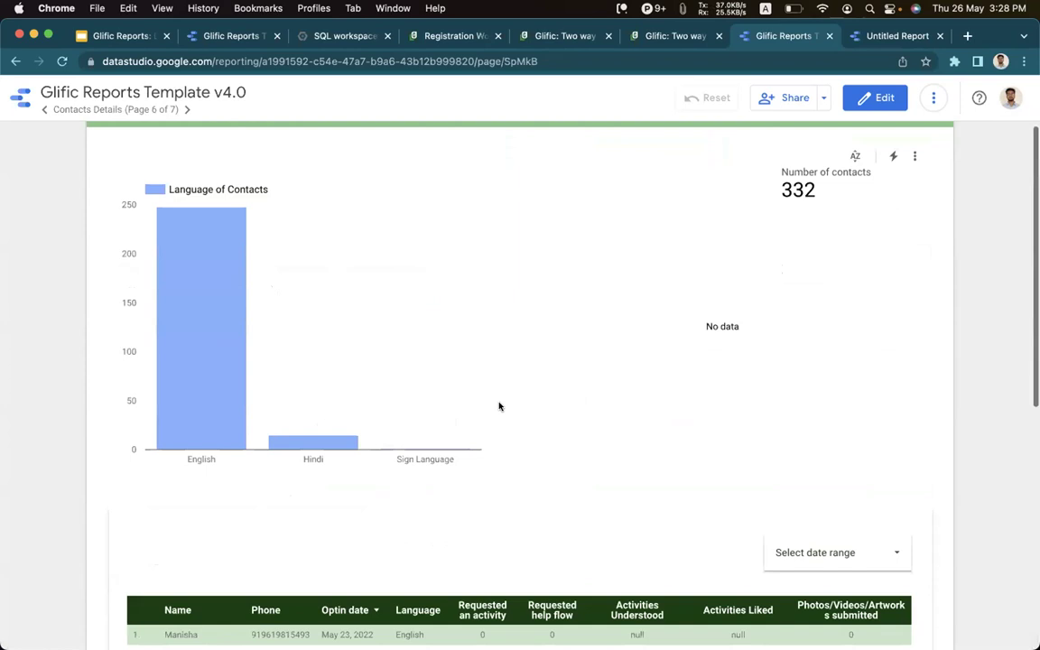
pyautogui.scroll(-5, 500, 407)
pyautogui.scroll(7, 501, 402)
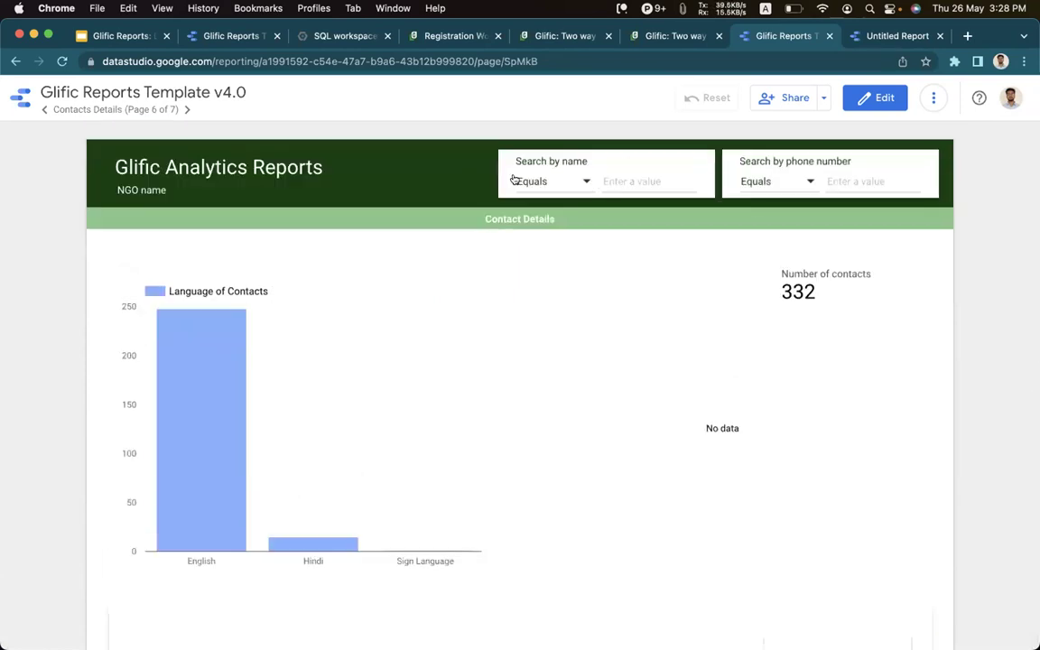
pyautogui.click(43, 109)
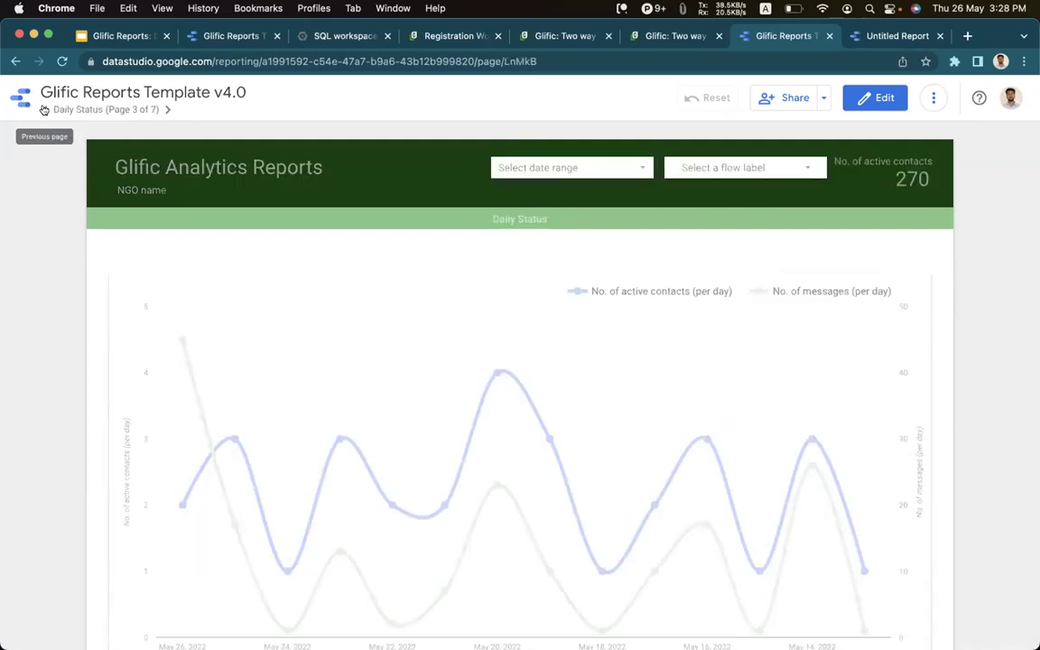
pyautogui.click(44, 109)
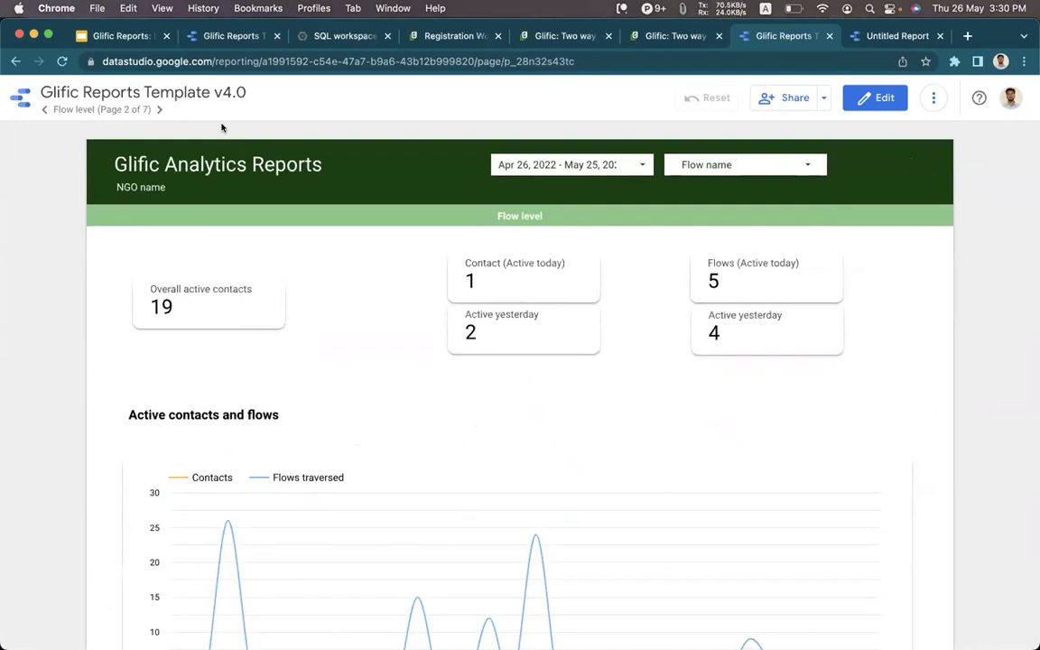
# Copy Glific Reports Template v3.0 with Make a copy, keeping the original data sources.
pyautogui.click(240, 39)
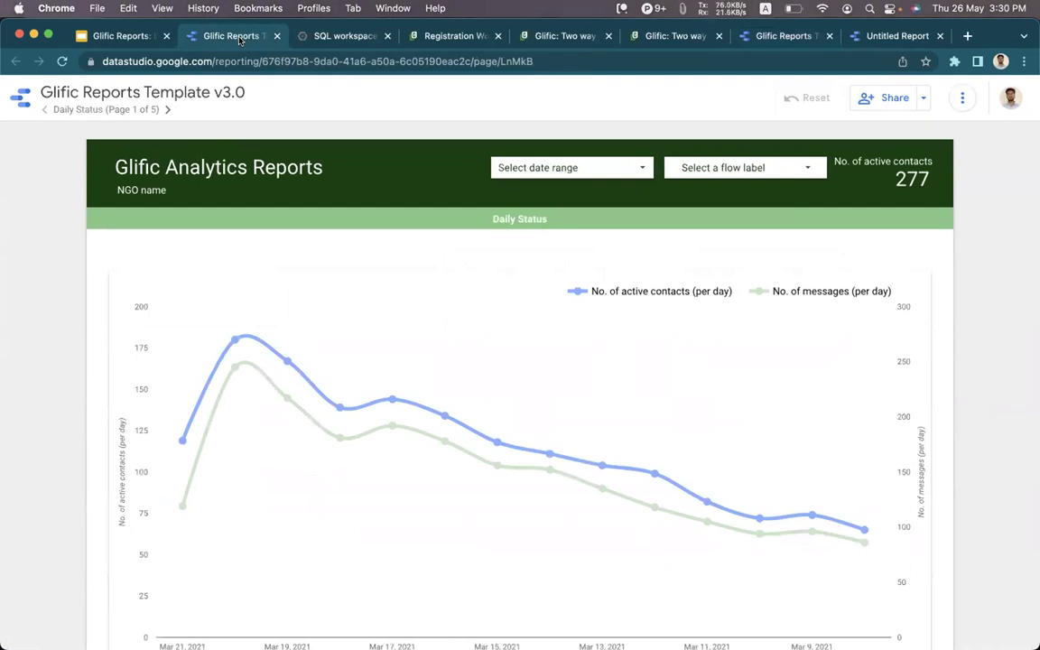
pyautogui.click(961, 98)
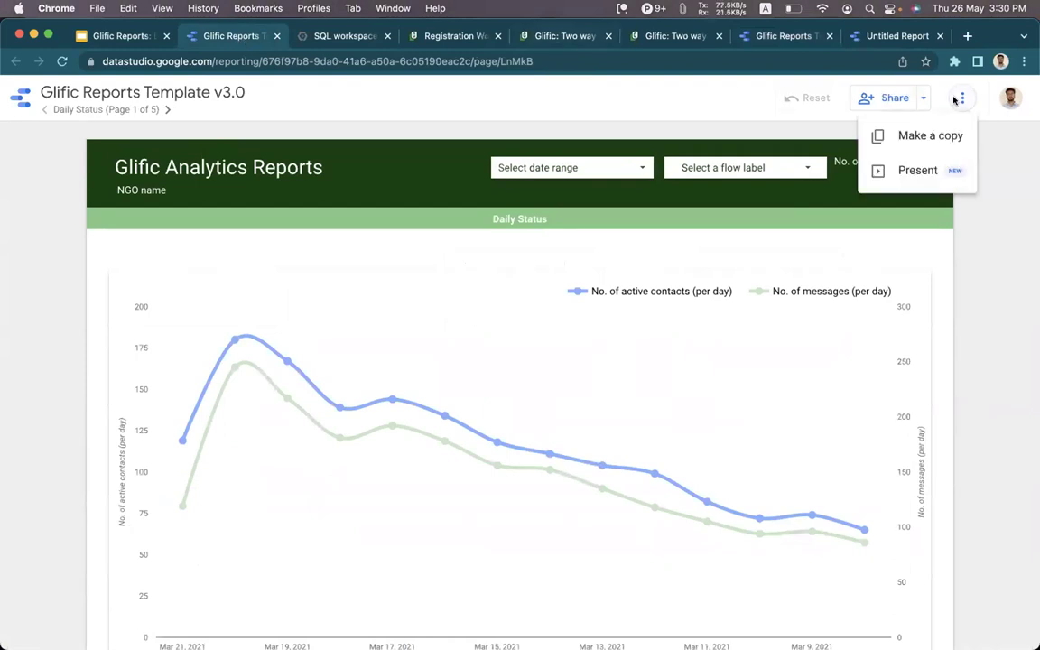
pyautogui.click(940, 129)
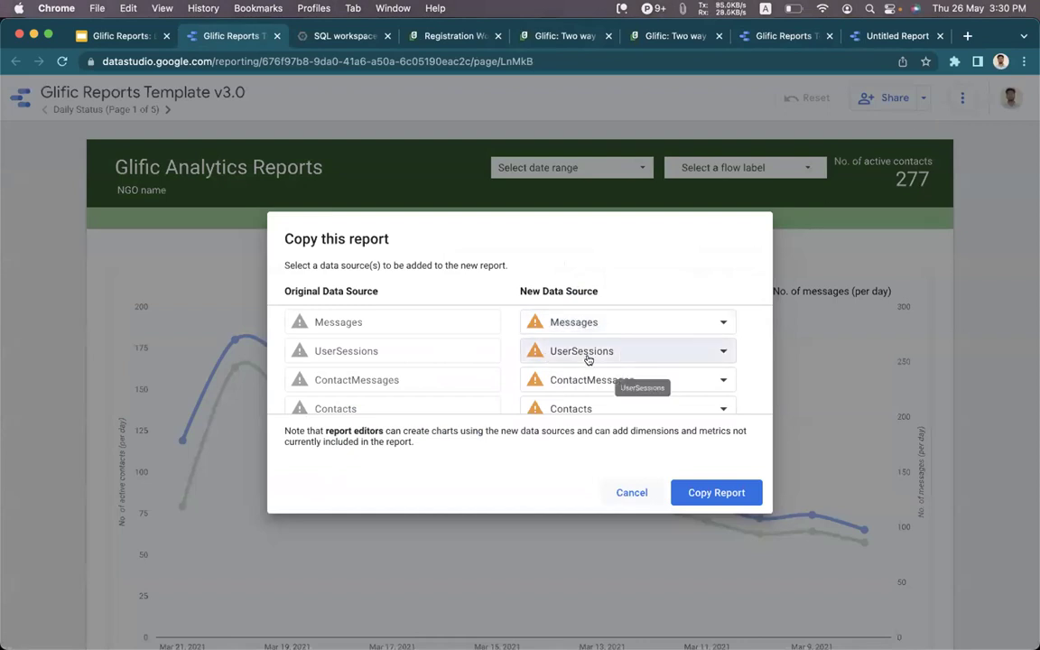
pyautogui.scroll(-2, 588, 360)
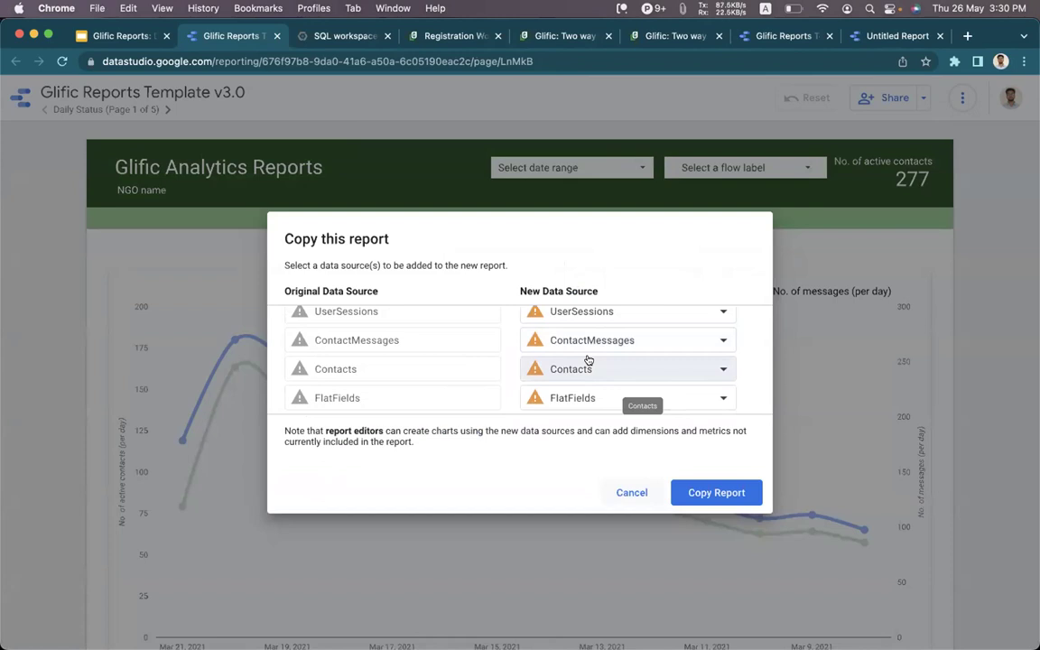
pyautogui.click(690, 489)
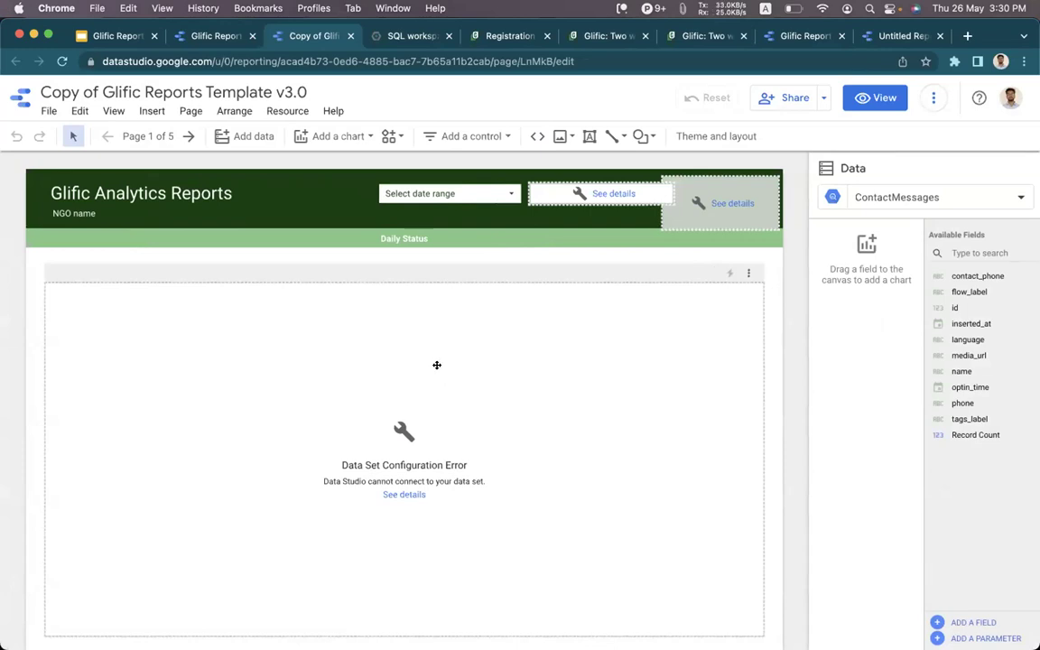
# Open the ContactMessages data source for editing and select the dataset paths in its FROM and JOIN lines.
pyautogui.click(273, 110)
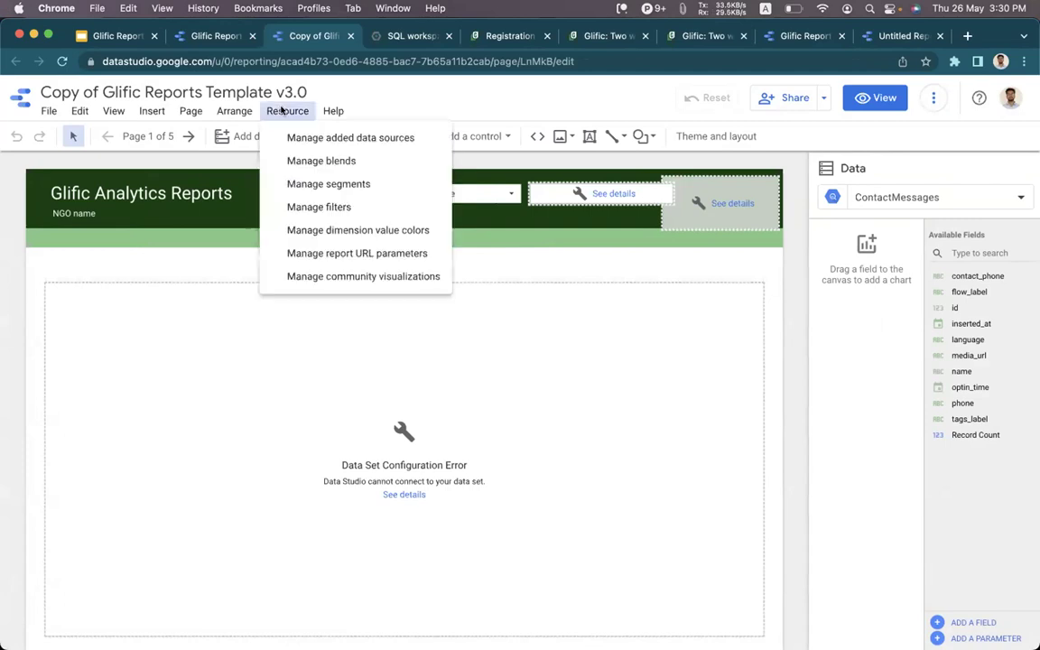
pyautogui.click(304, 137)
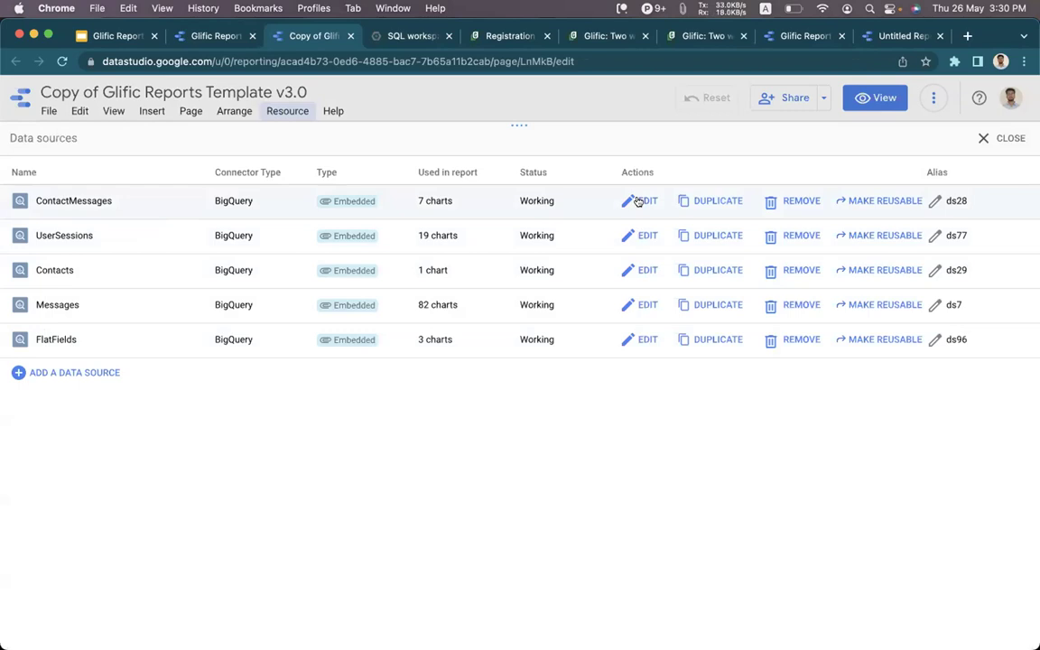
pyautogui.click(638, 201)
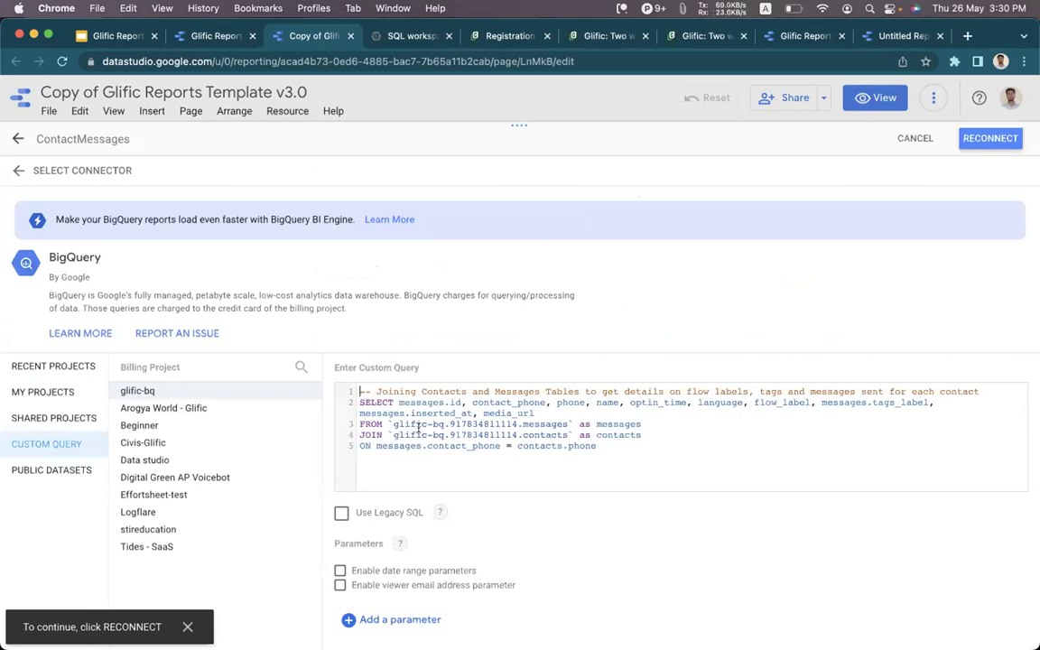
pyautogui.moveTo(393, 424); pyautogui.dragTo(567, 424)
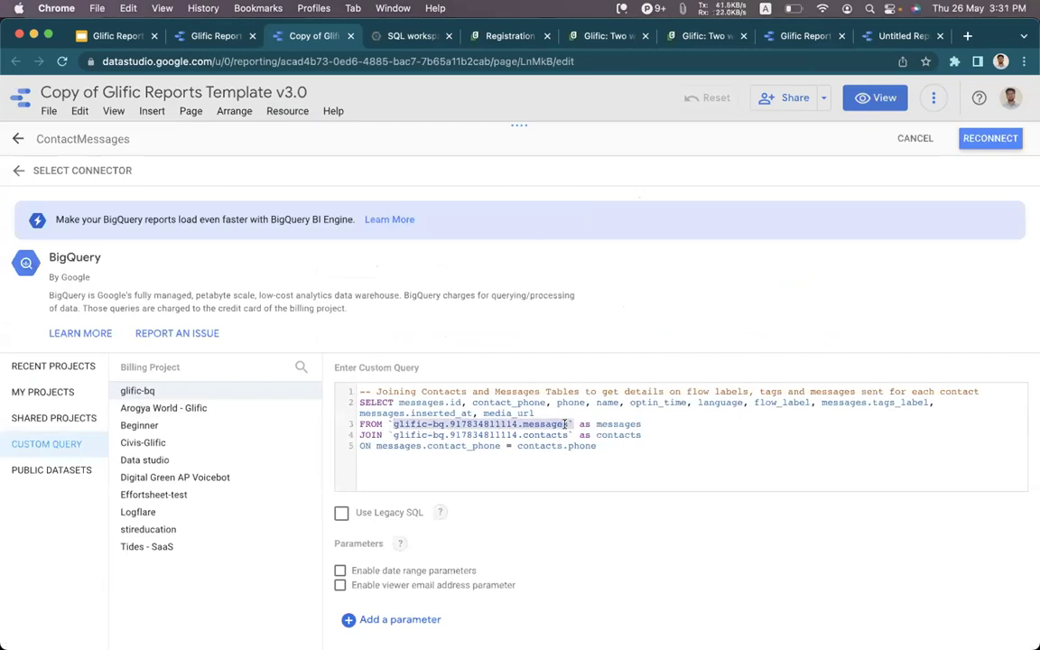
pyautogui.moveTo(390, 434); pyautogui.dragTo(565, 437)
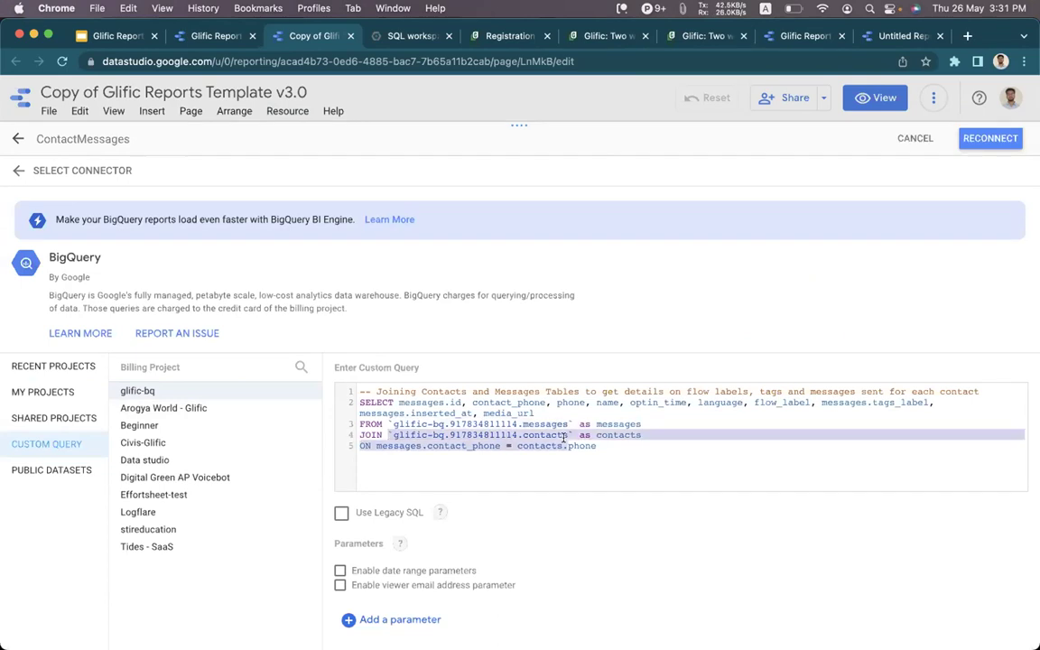
# Copy the tides-saas-309509 project.dataset ID from BigQuery and paste it into the FROM and JOIN lines.
pyautogui.click(367, 36)
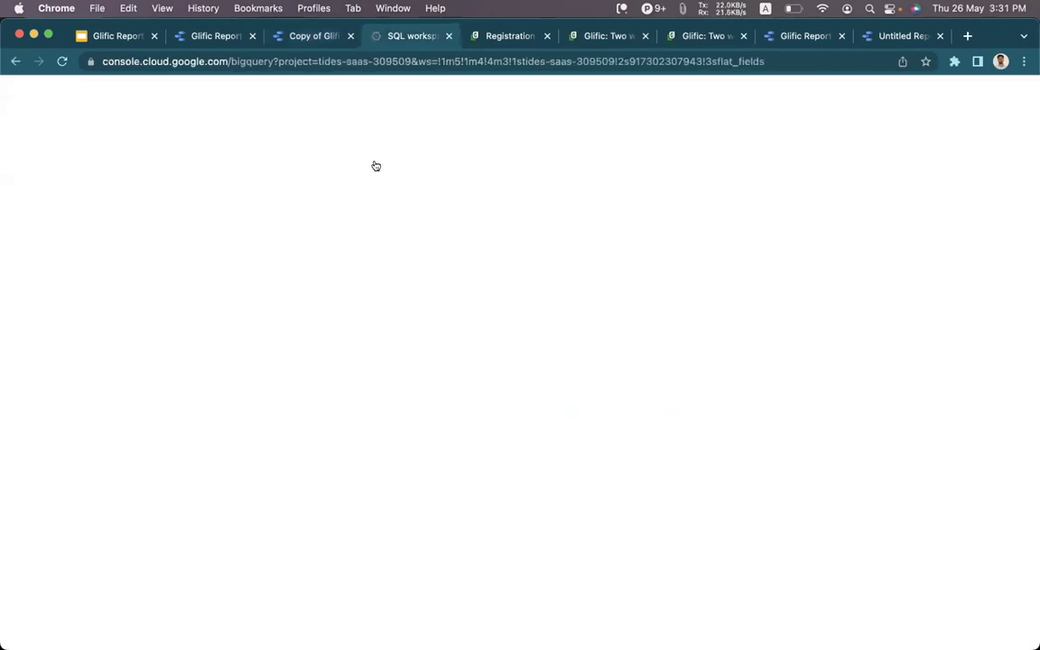
pyautogui.moveTo(360, 232); pyautogui.dragTo(517, 232)
pyautogui.press('super+c')
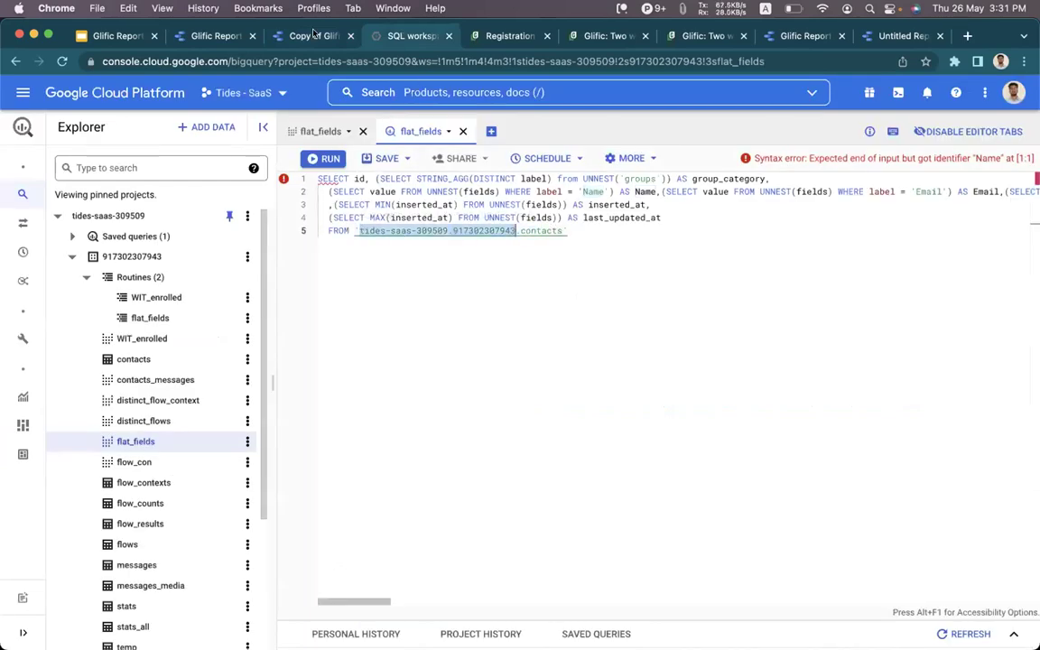
pyautogui.click(313, 35)
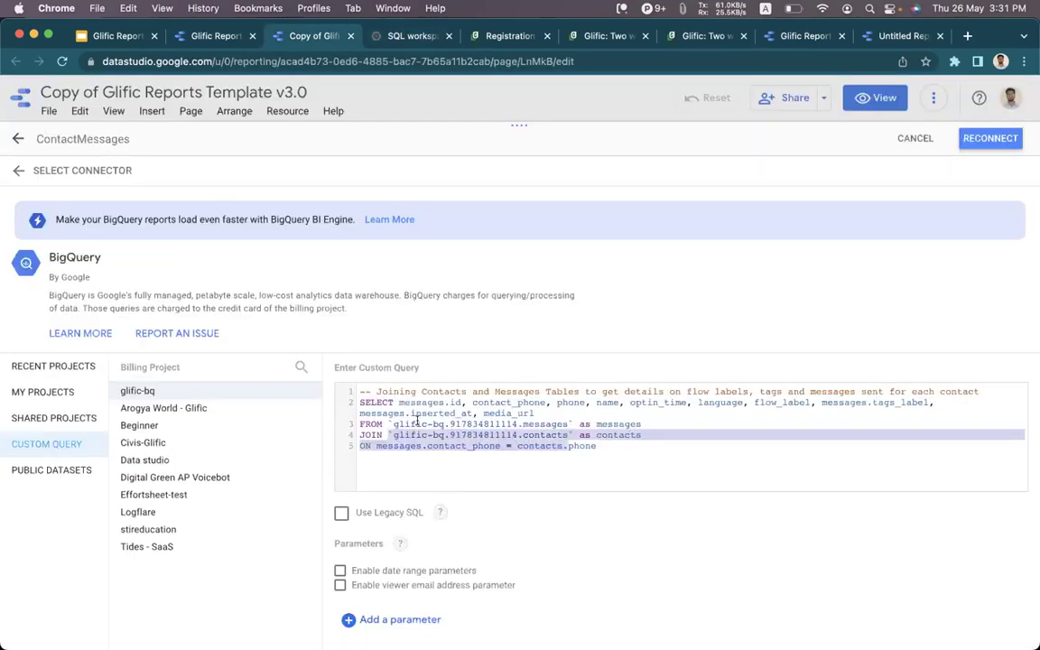
pyautogui.click(479, 423)
pyautogui.keyDown('shift'); pyautogui.click(515, 419); pyautogui.keyUp('shift')
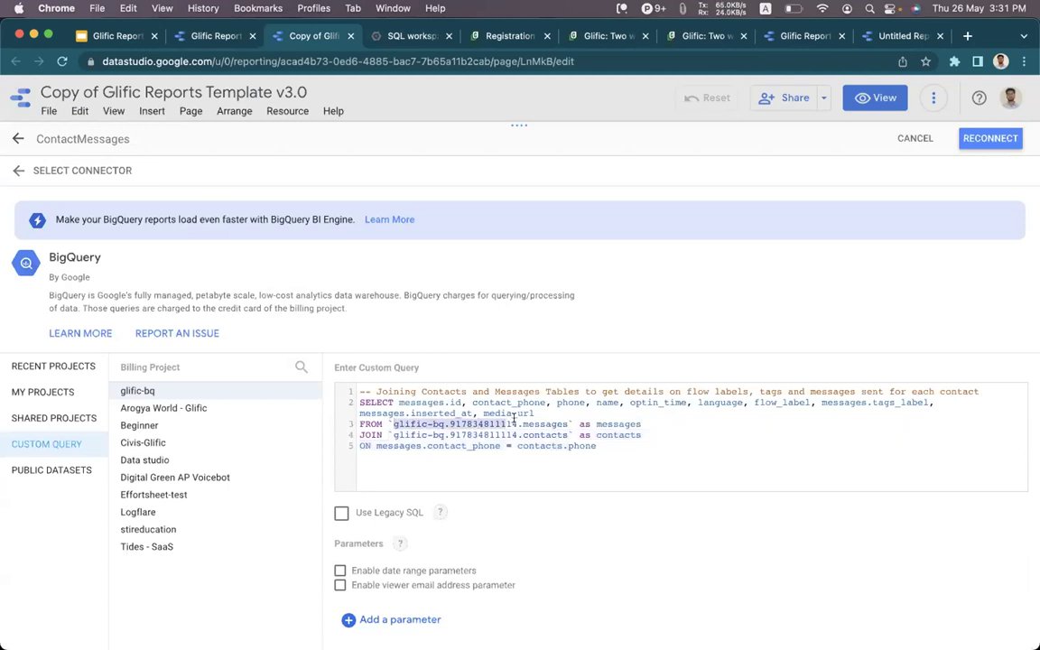
pyautogui.press('super+v')
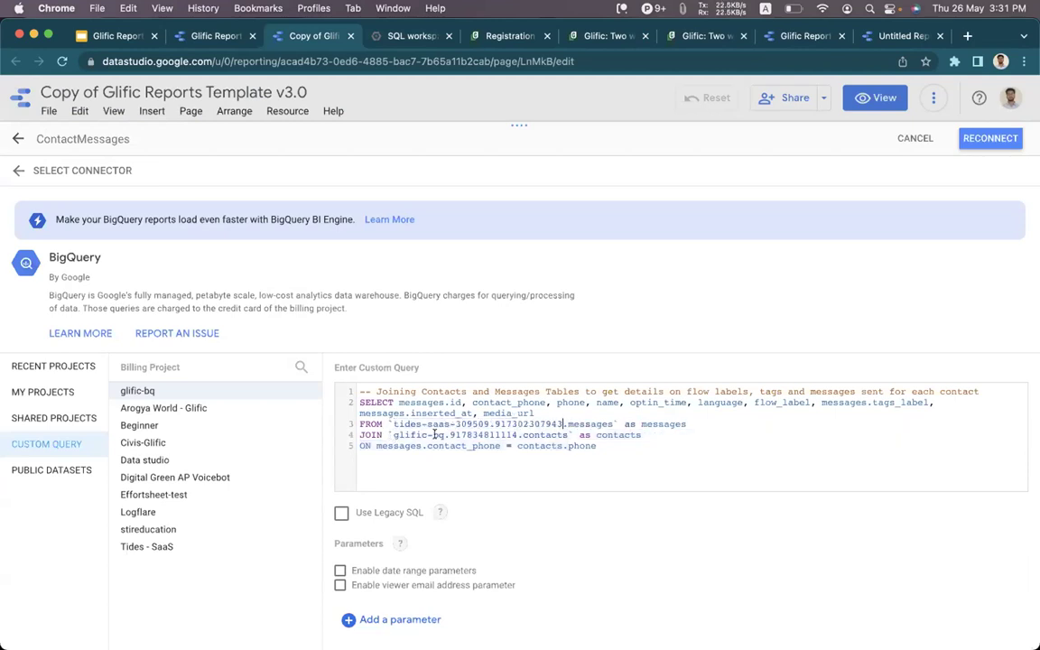
pyautogui.keyDown('shift'); pyautogui.click(514, 434); pyautogui.keyUp('shift')
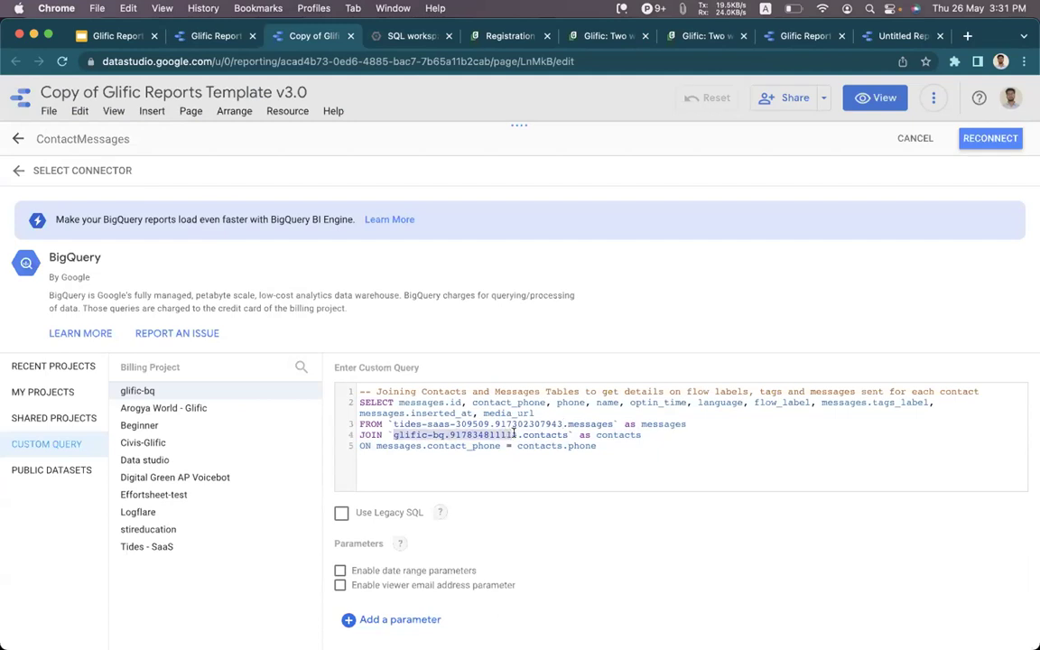
pyautogui.press('super+v')
# Reconnect ContactMessages billed to Tides - SaaS and apply the connection changes.
pyautogui.click(986, 138)
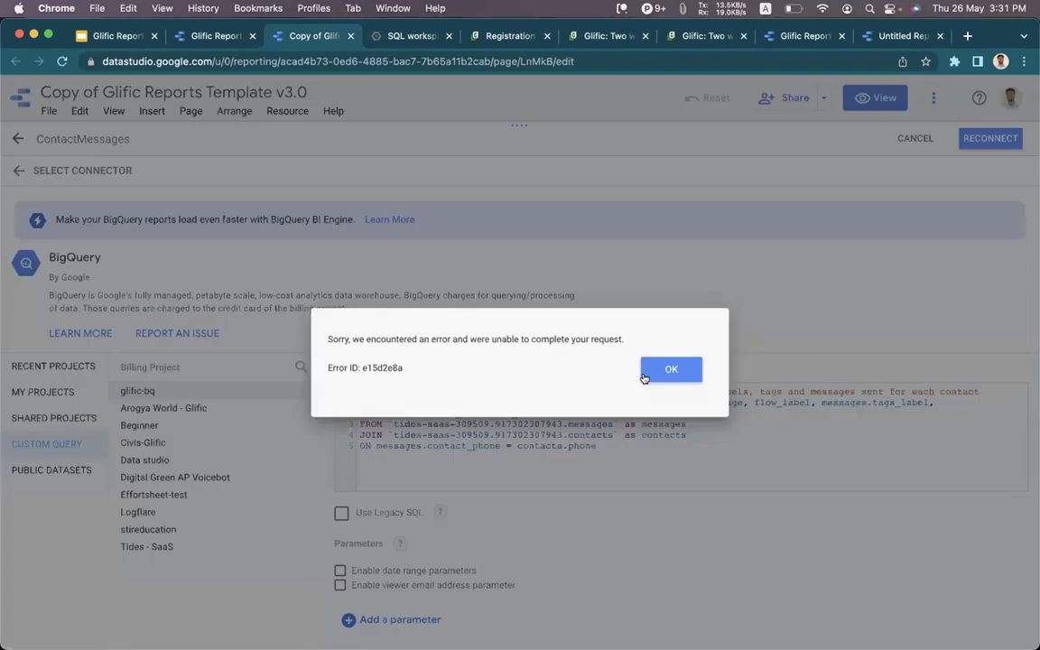
pyautogui.click(659, 372)
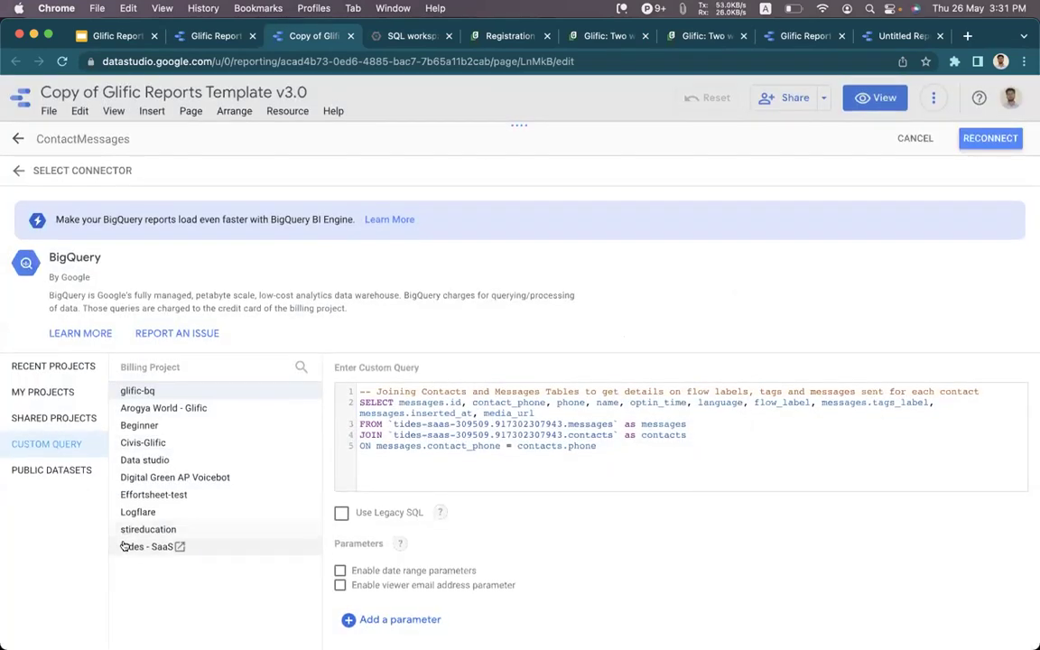
pyautogui.click(124, 547)
pyautogui.click(991, 140)
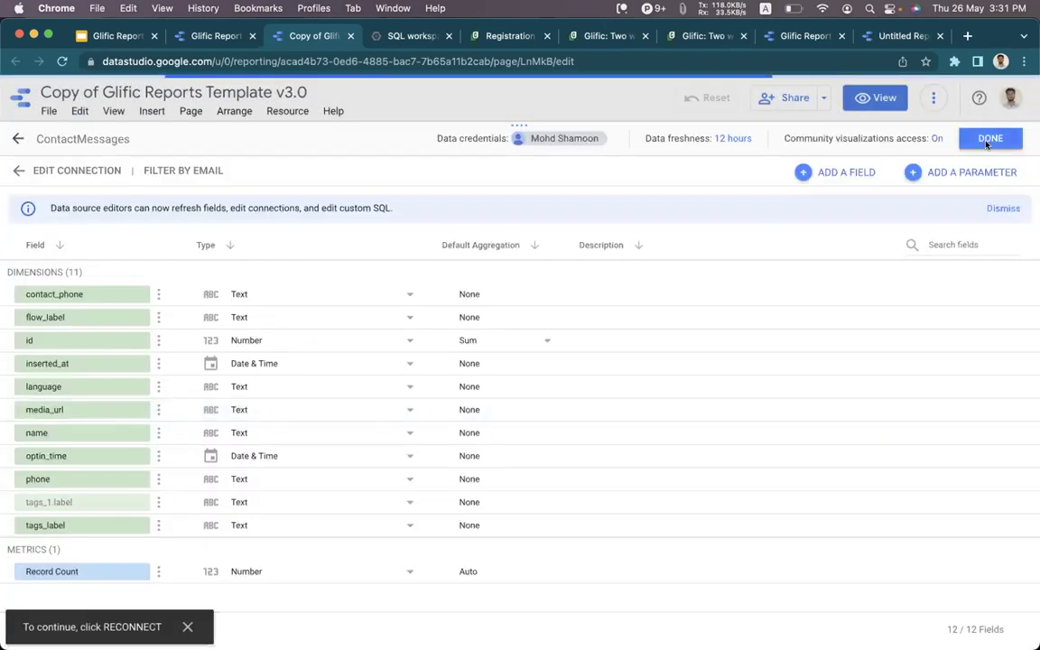
pyautogui.click(987, 134)
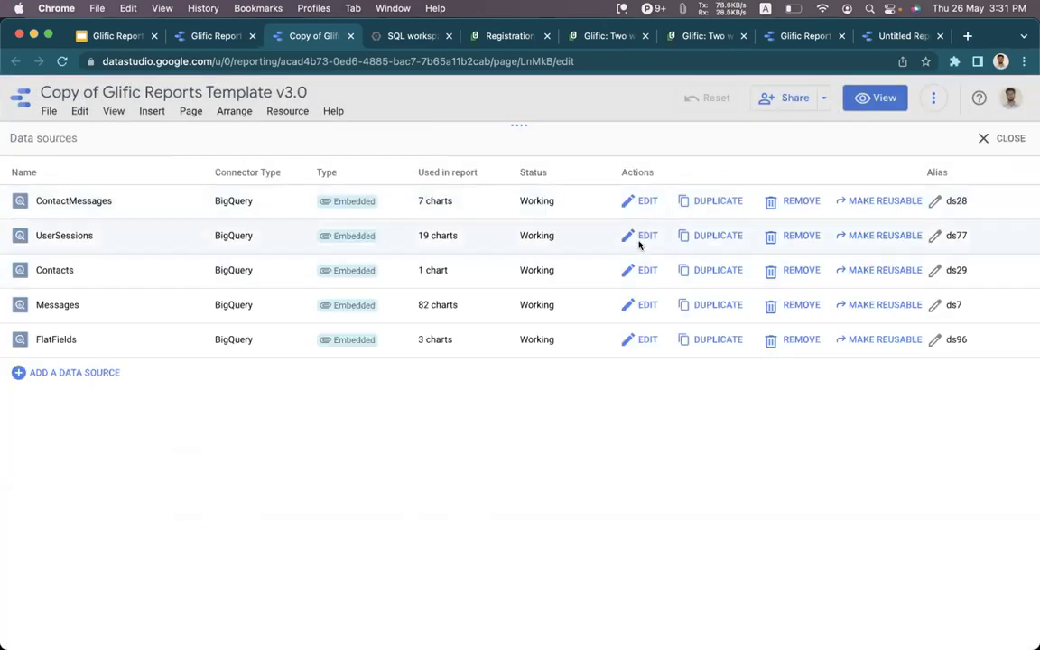
# In the UserSessions query, replace glific-bq.917834811114 with tides-saas-309509.917302307943.
pyautogui.click(642, 237)
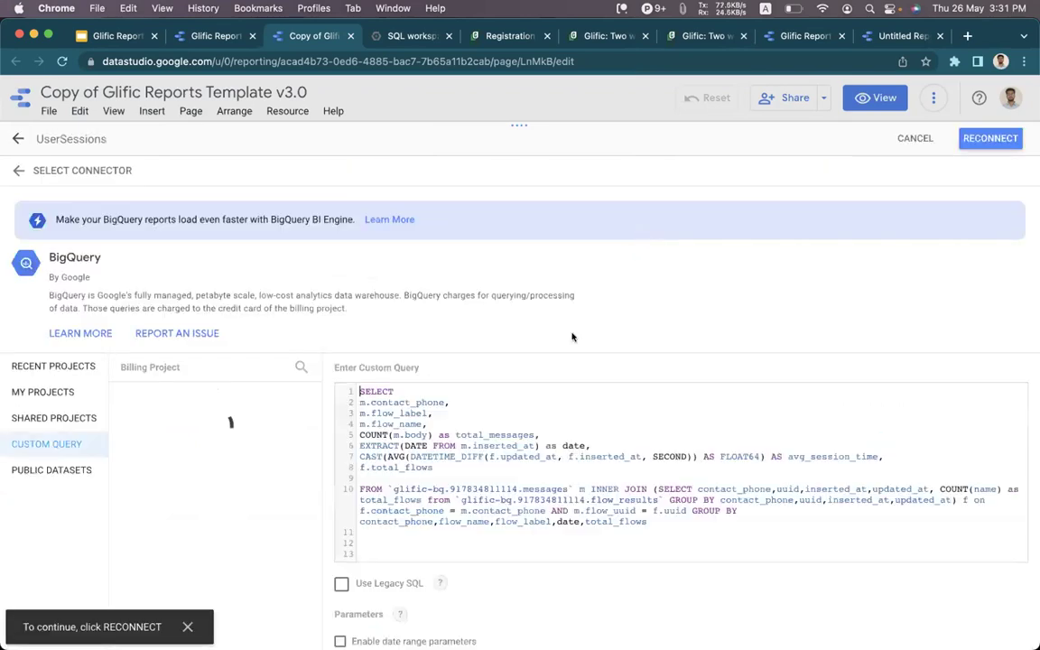
pyautogui.scroll(-1, 464, 461)
pyautogui.scroll(-2, 465, 461)
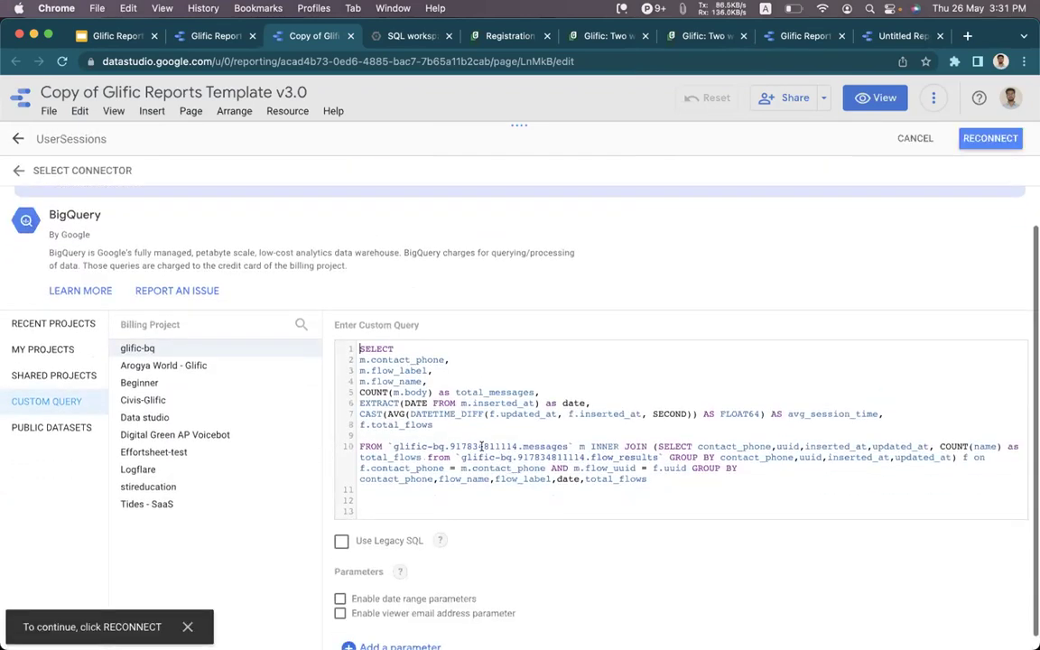
pyautogui.moveTo(395, 447); pyautogui.dragTo(513, 440)
pyautogui.press('super+v')
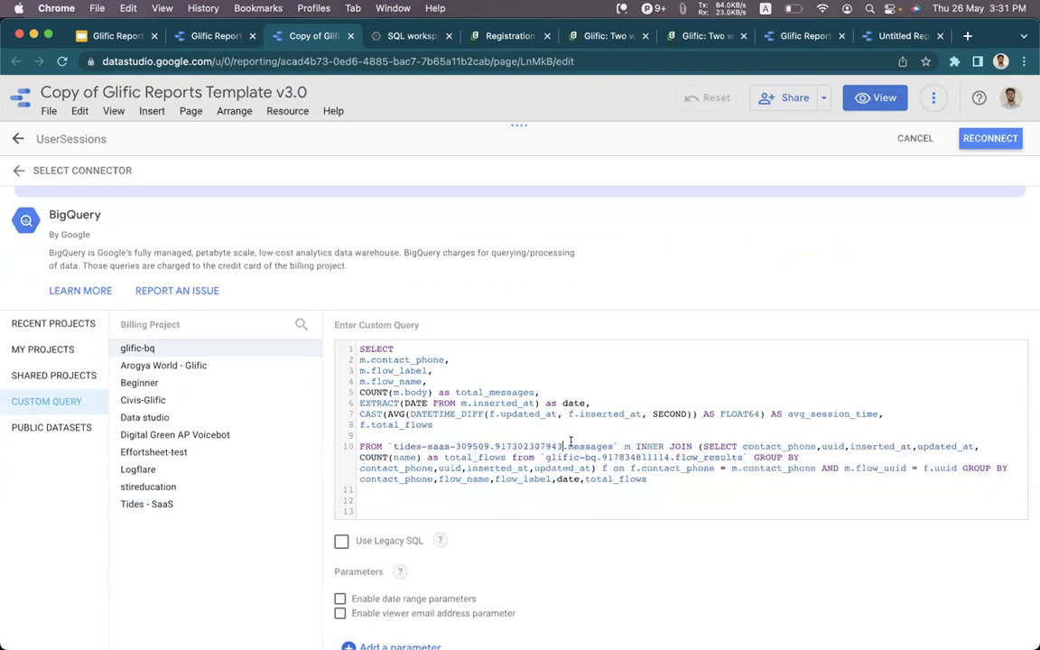
pyautogui.scroll(-1, 587, 442)
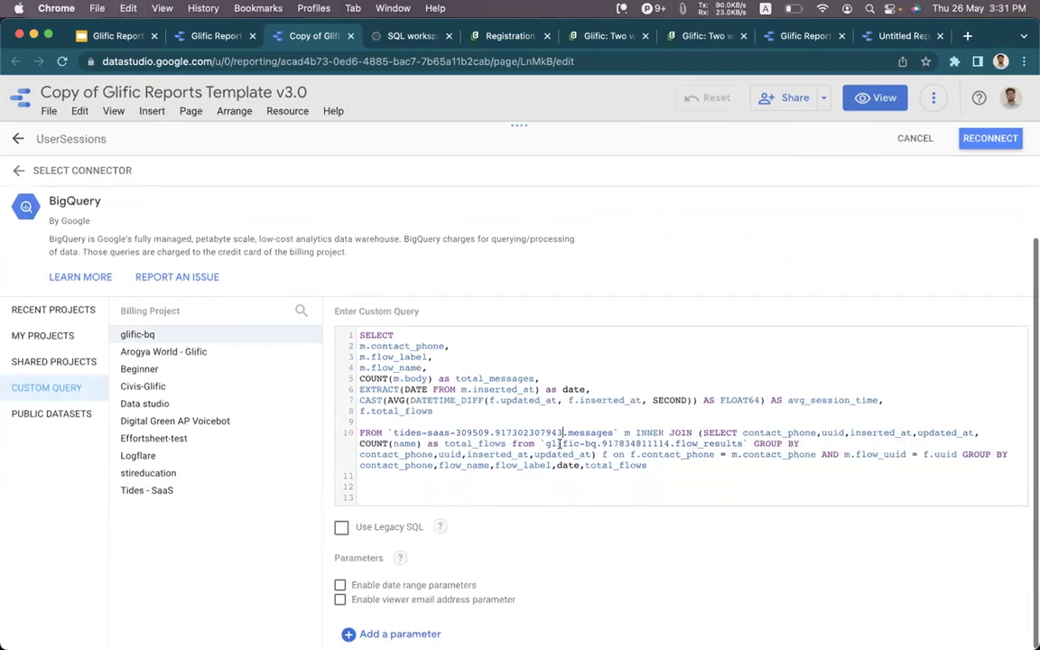
pyautogui.moveTo(628, 440); pyautogui.dragTo(666, 440)
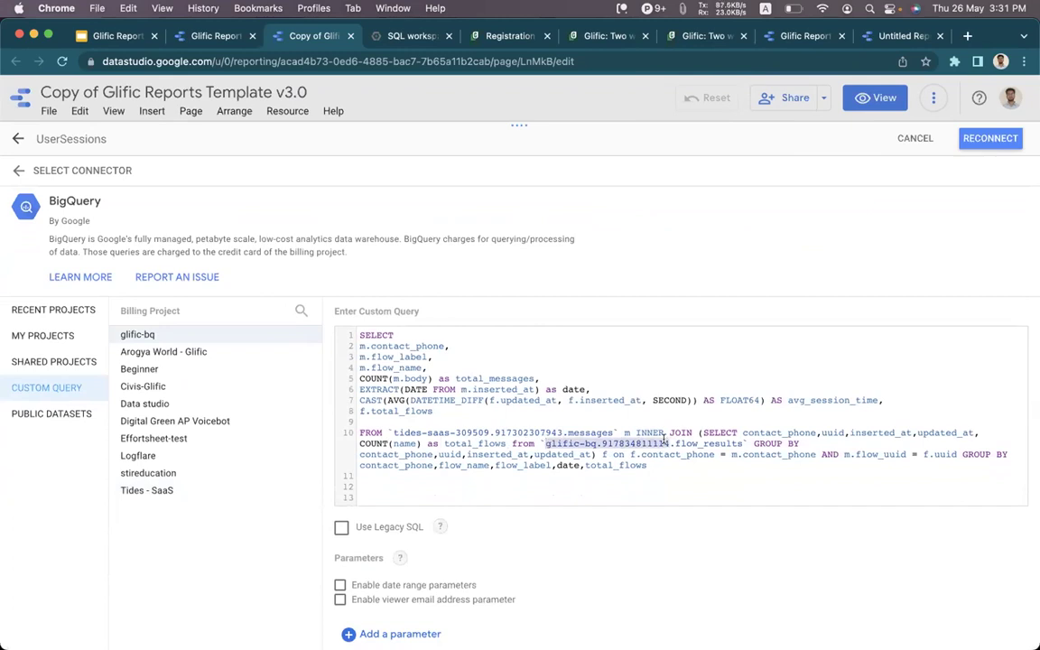
pyautogui.press('super+v')
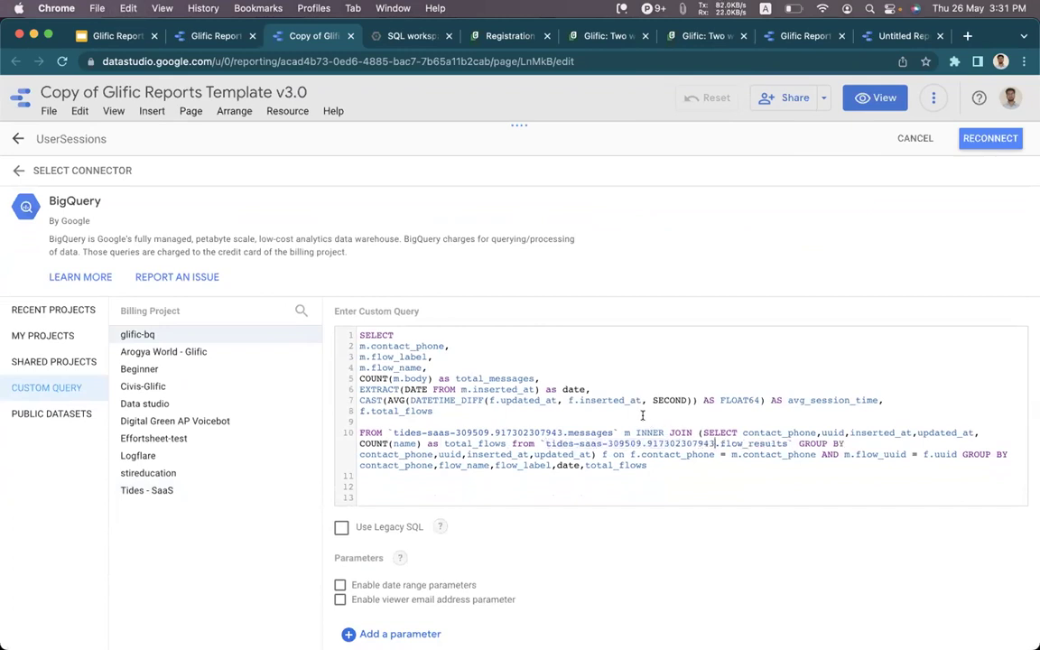
pyautogui.scroll(1, 643, 416)
pyautogui.scroll(-1, 269, 511)
# Bill UserSessions to Tides - SaaS, reconnect, and apply the changes.
pyautogui.click(203, 490)
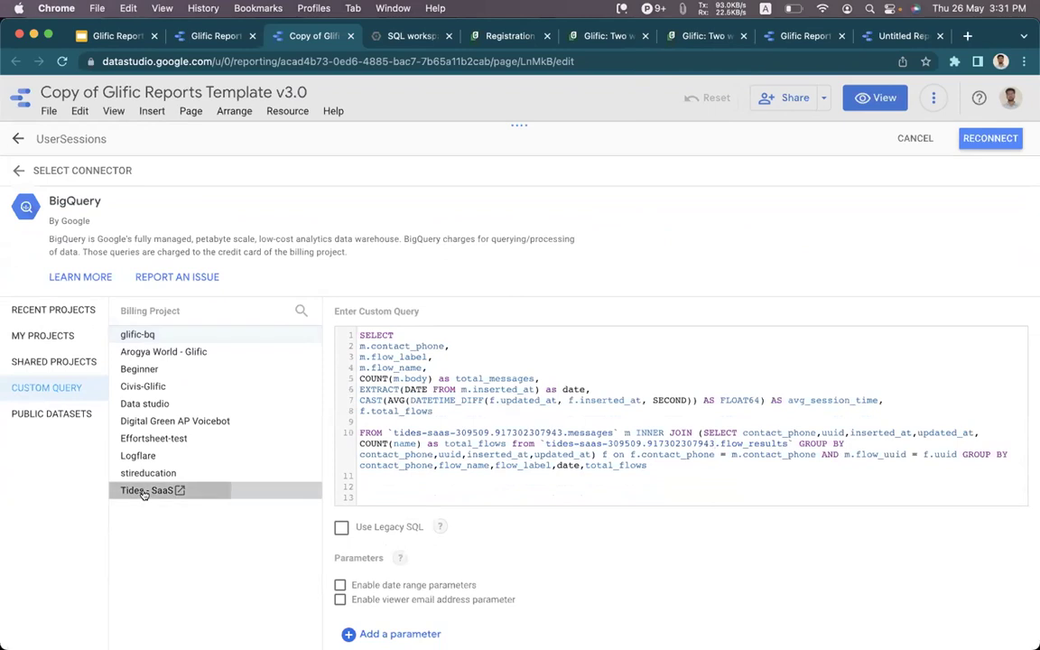
pyautogui.click(989, 138)
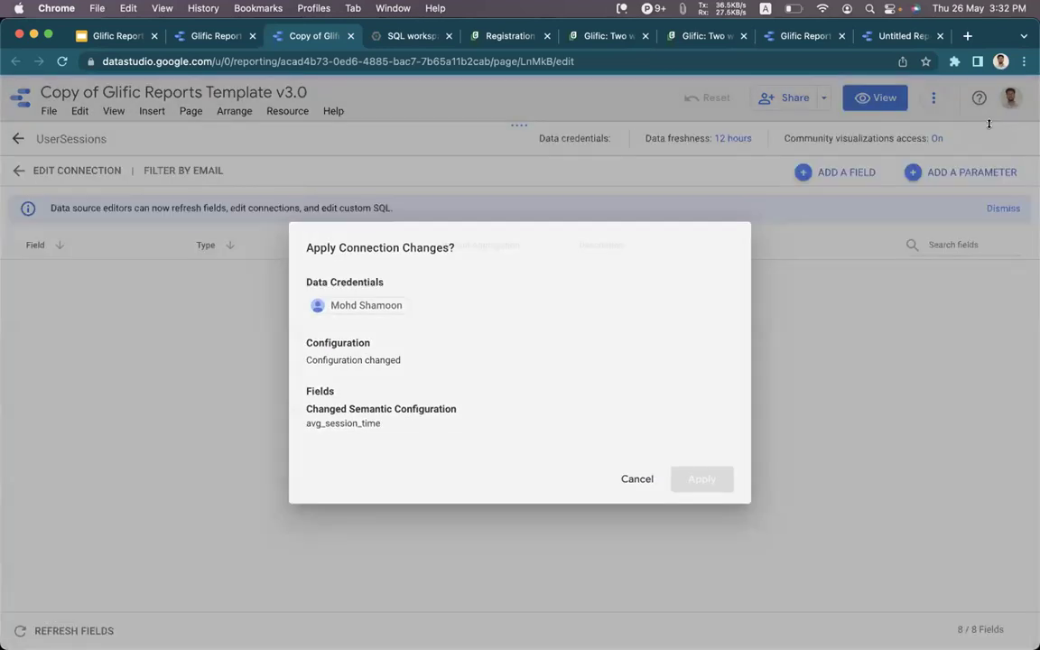
pyautogui.click(701, 480)
pyautogui.click(990, 135)
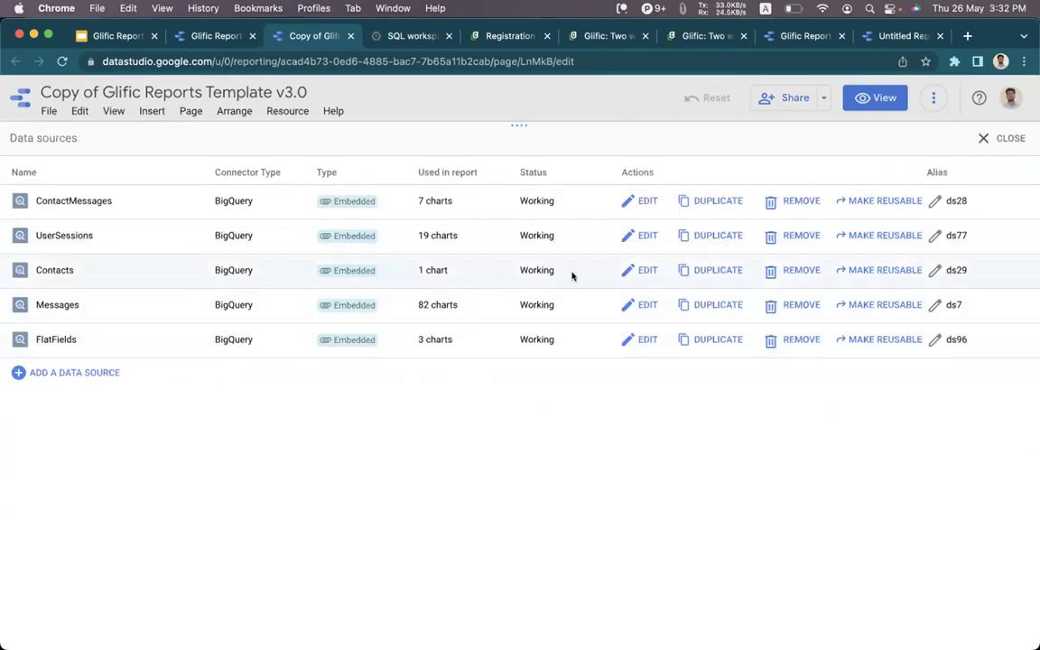
pyautogui.click(642, 271)
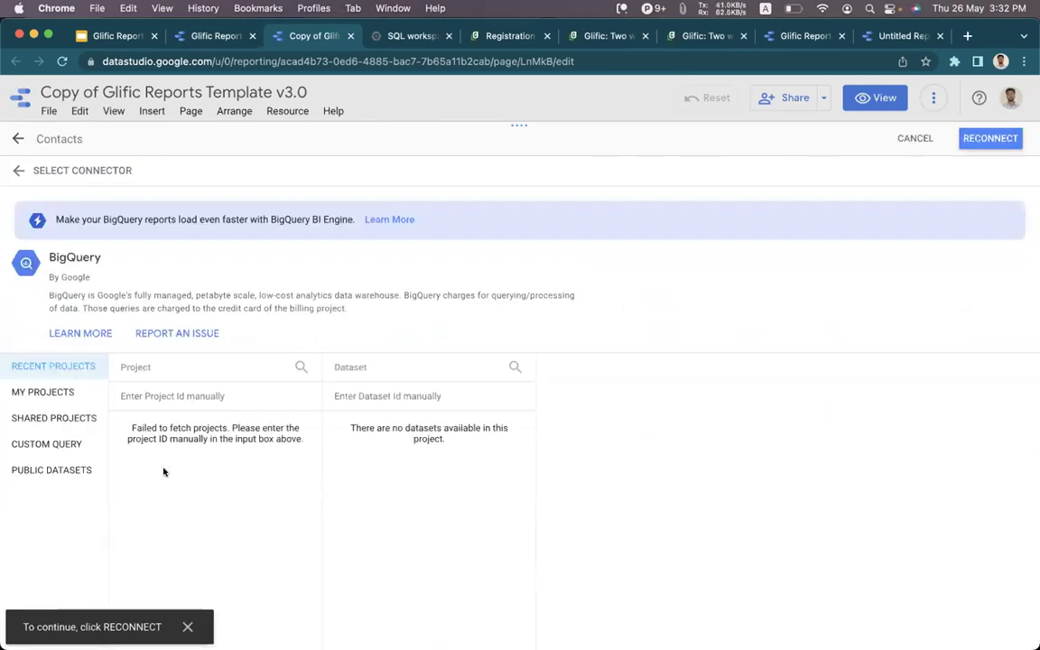
pyautogui.click(43, 392)
pyautogui.click(150, 529)
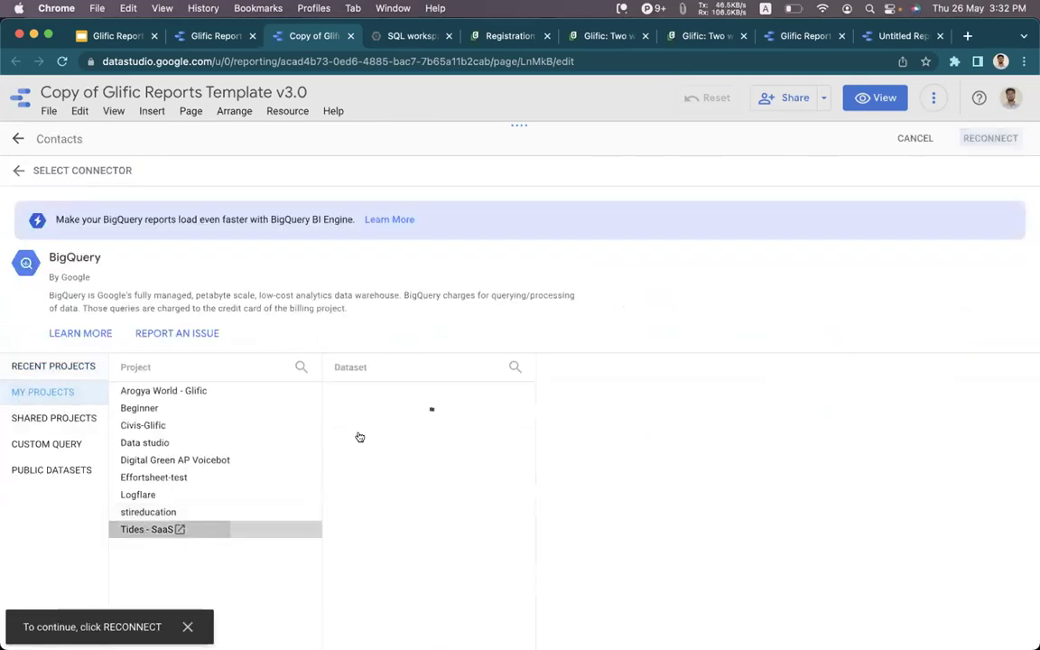
pyautogui.click(379, 391)
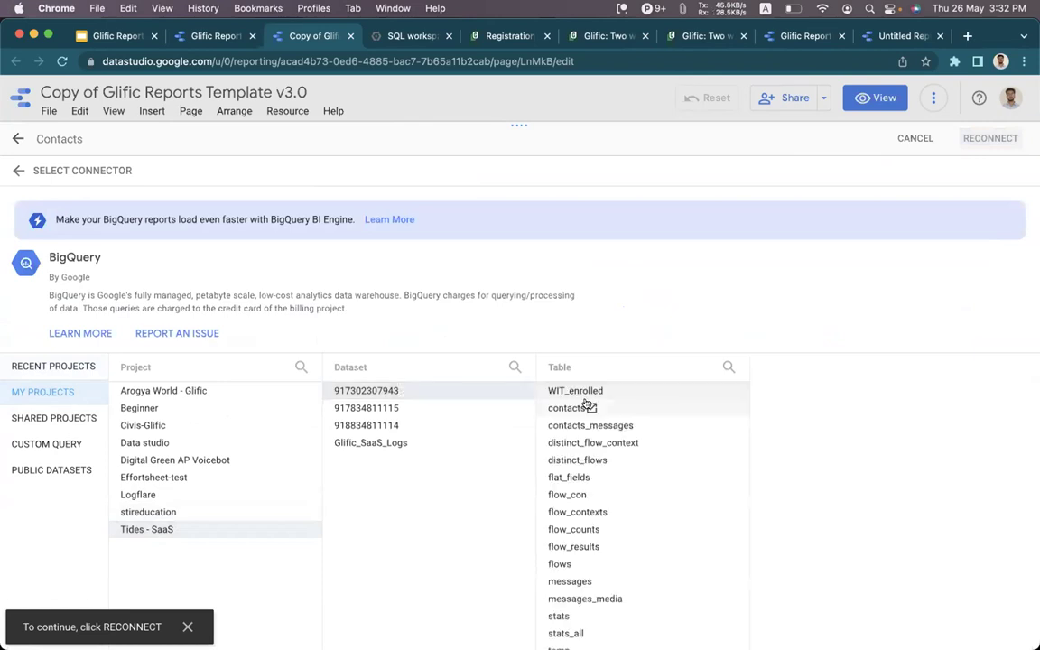
pyautogui.click(563, 408)
pyautogui.click(973, 138)
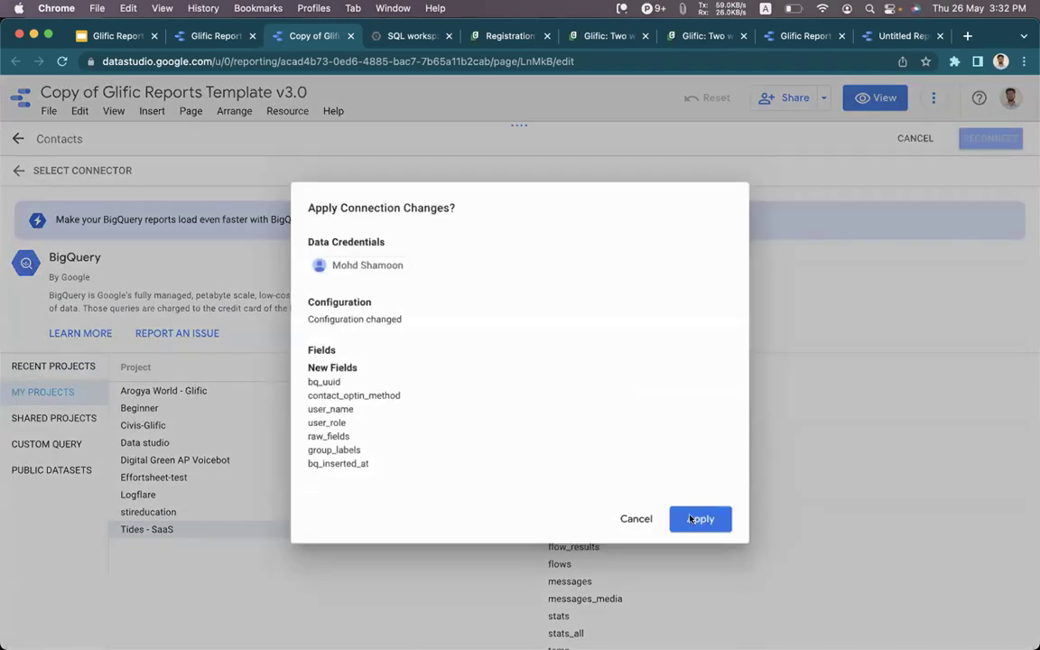
pyautogui.click(691, 519)
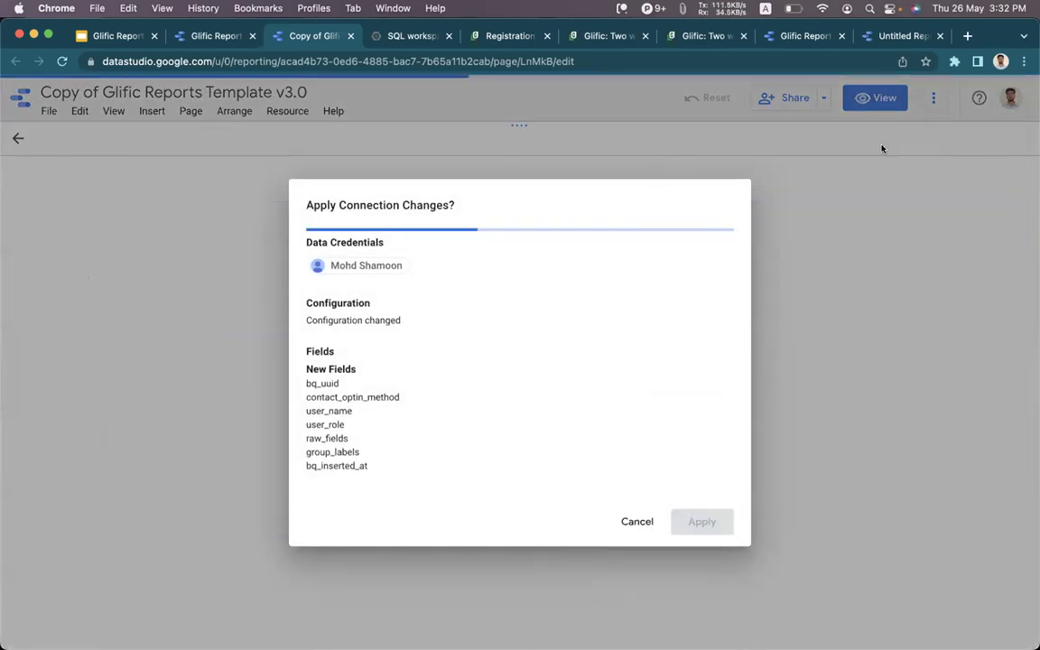
pyautogui.click(980, 141)
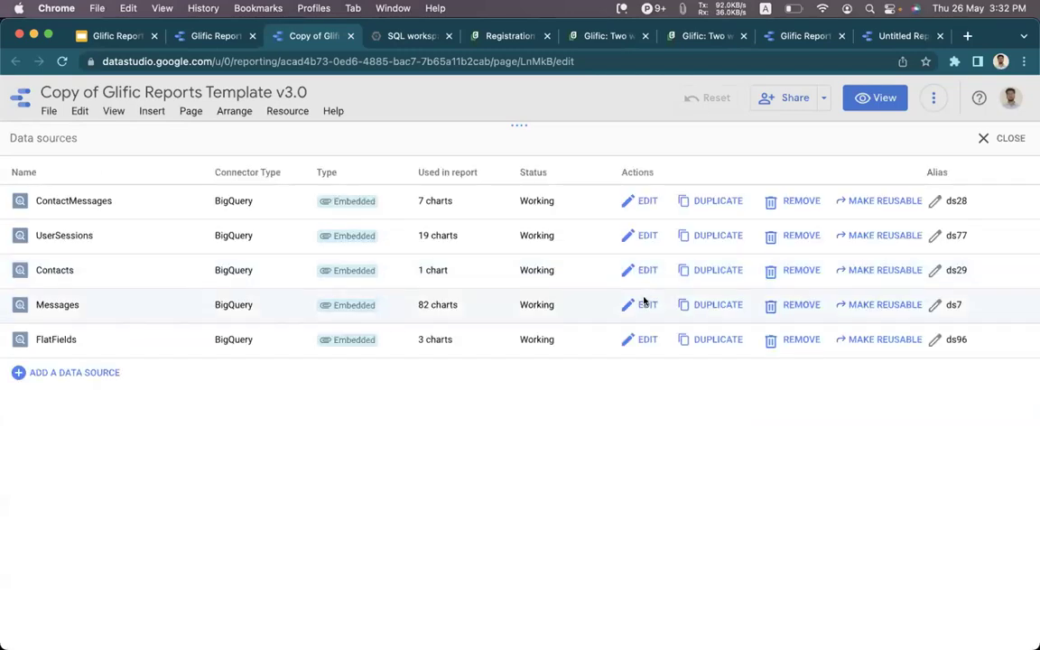
pyautogui.click(644, 304)
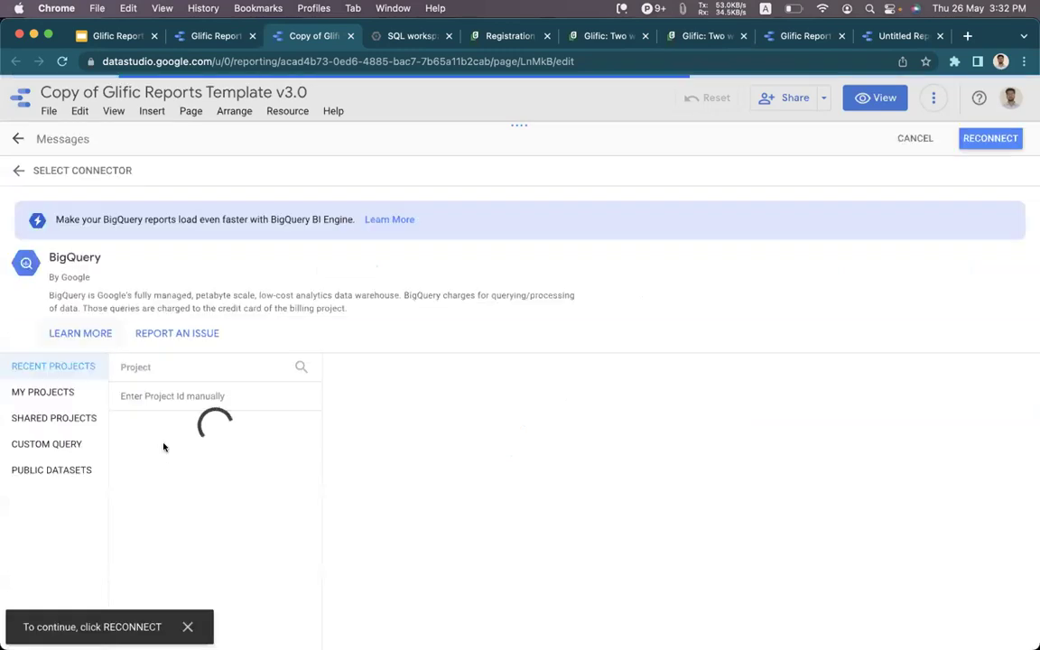
pyautogui.click(45, 393)
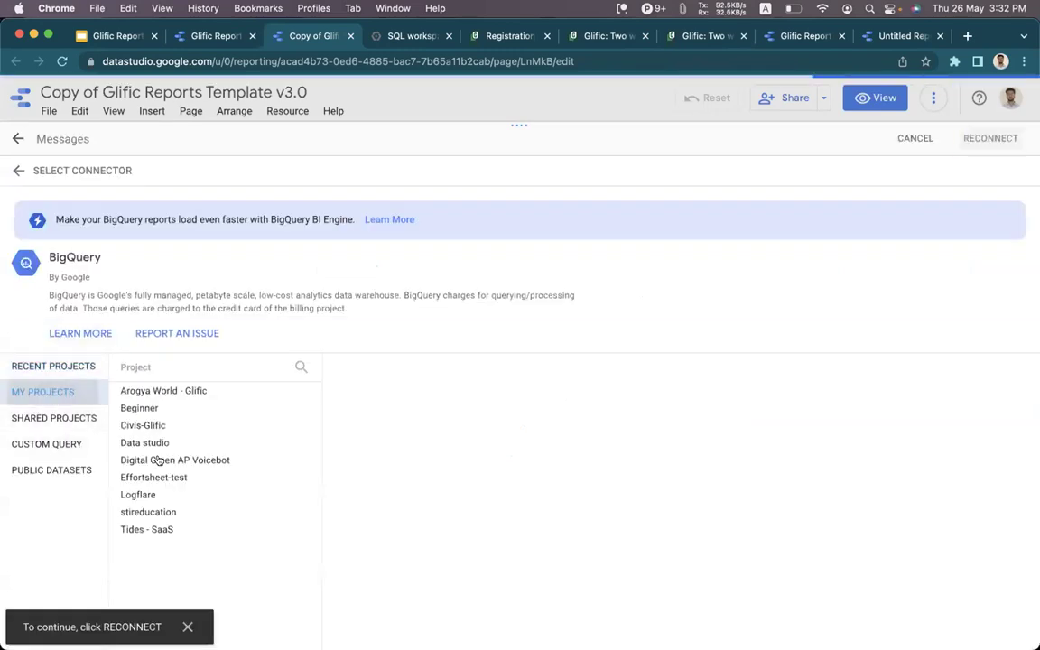
pyautogui.click(62, 390)
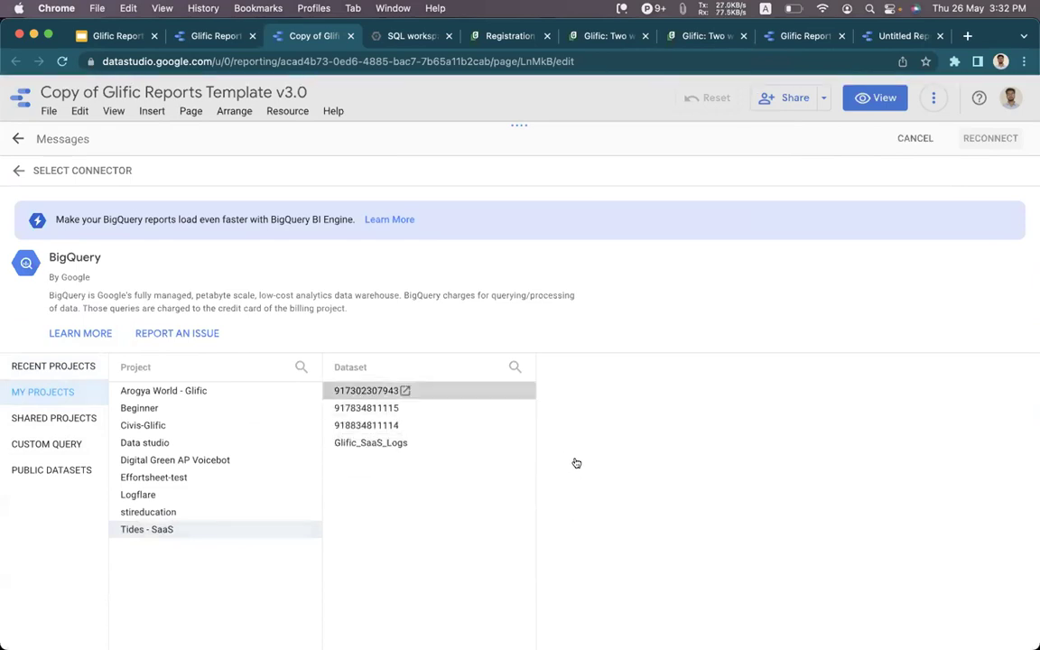
pyautogui.click(589, 573)
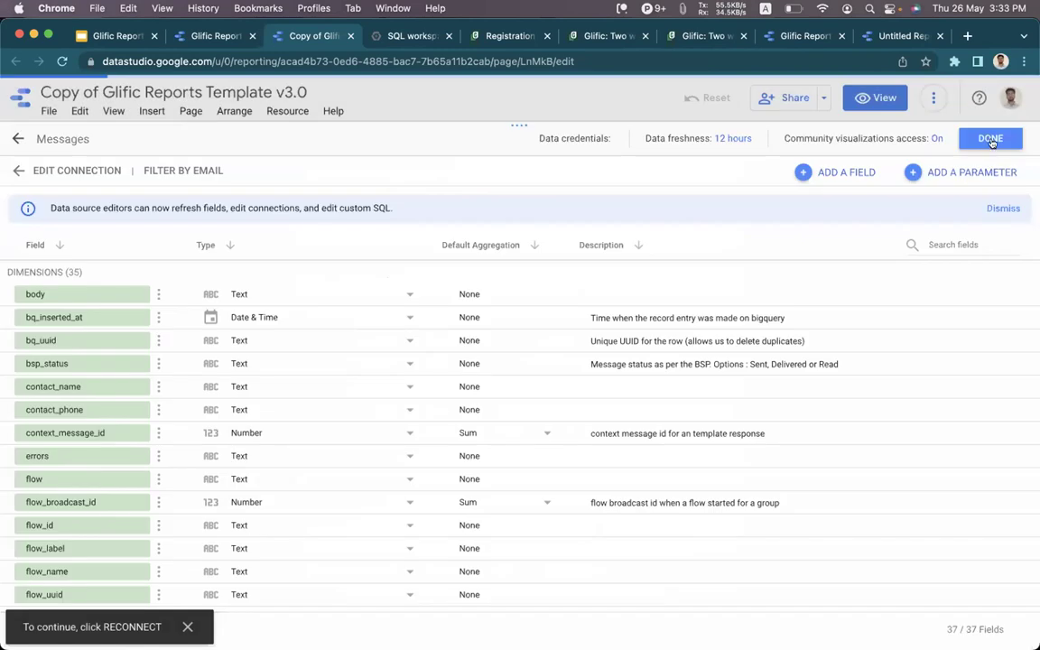
pyautogui.click(992, 137)
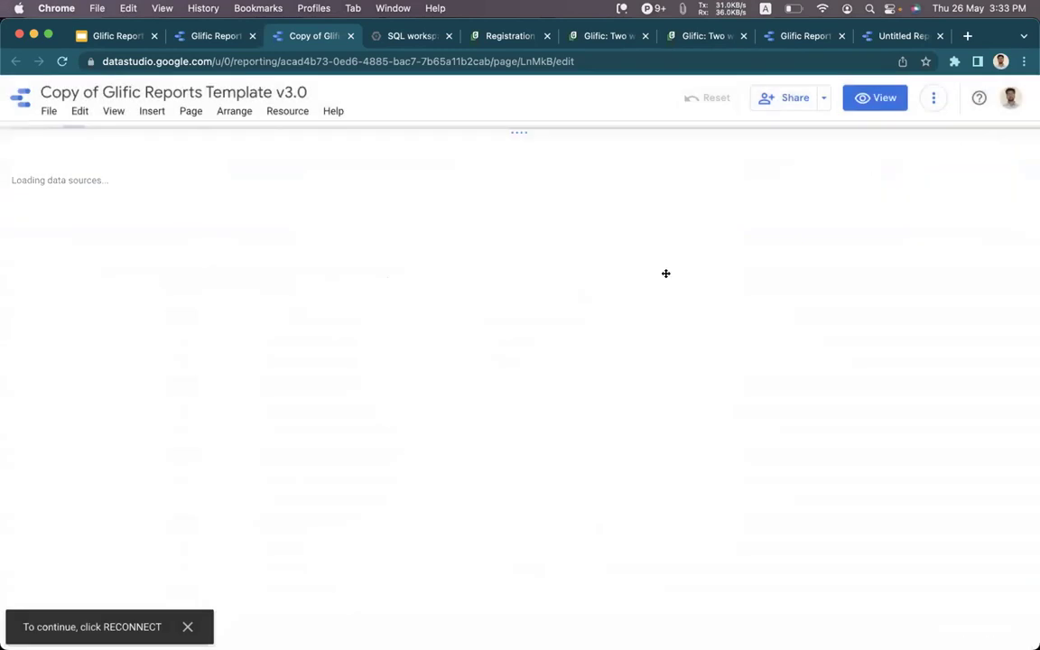
# Review the refreshed Daily Status charts, then bring up the Report Pages list.
pyautogui.scroll(-5, 365, 367)
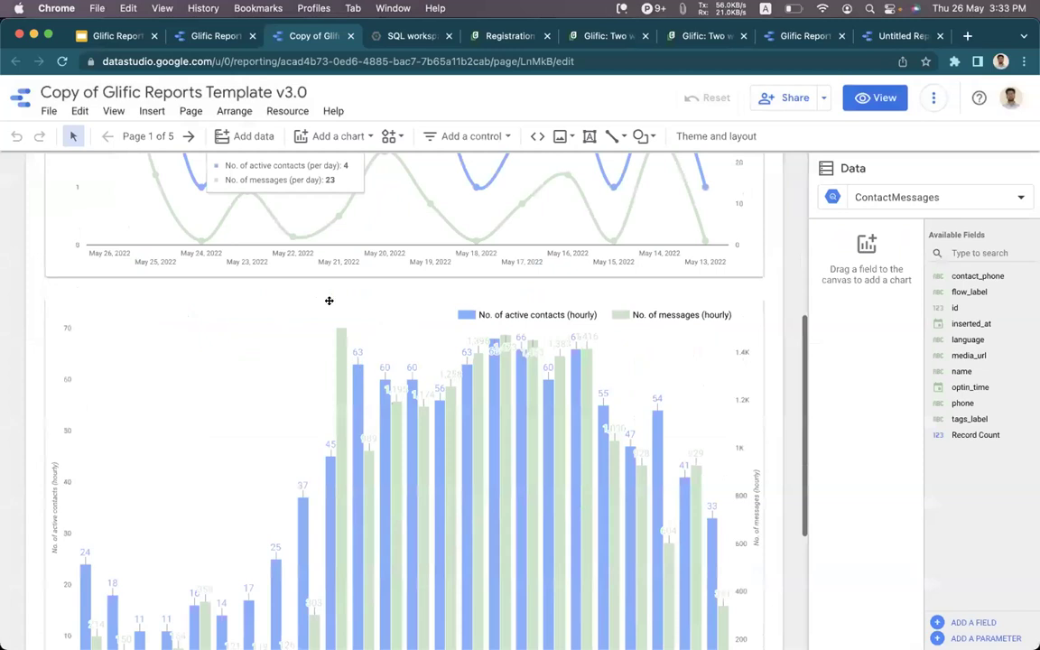
pyautogui.scroll(5, 330, 297)
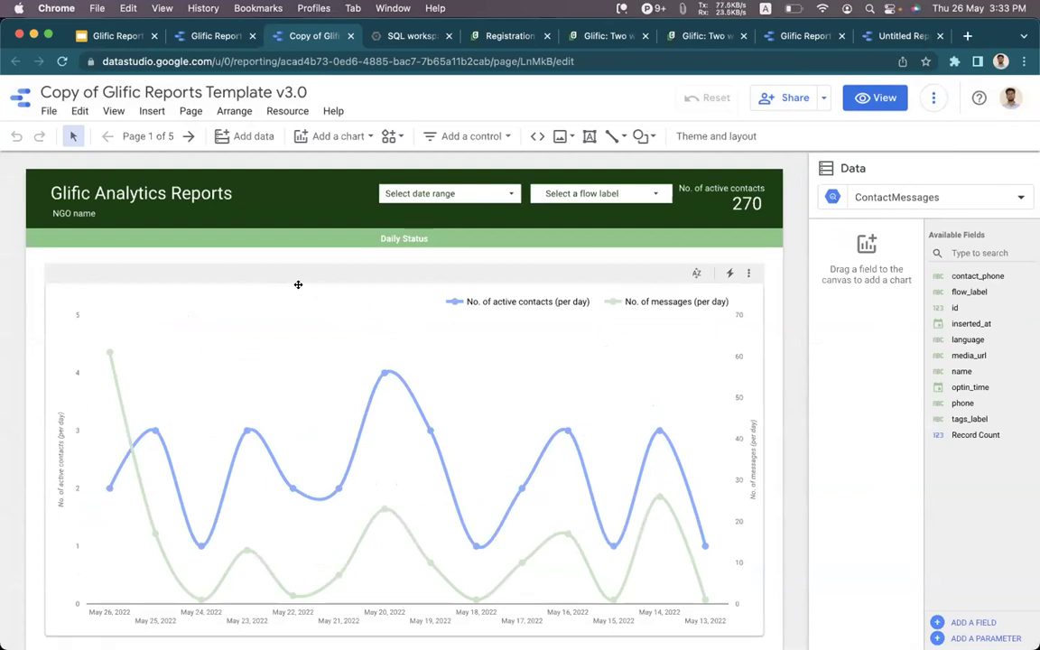
pyautogui.scroll(-4, 298, 285)
pyautogui.scroll(4, 649, 289)
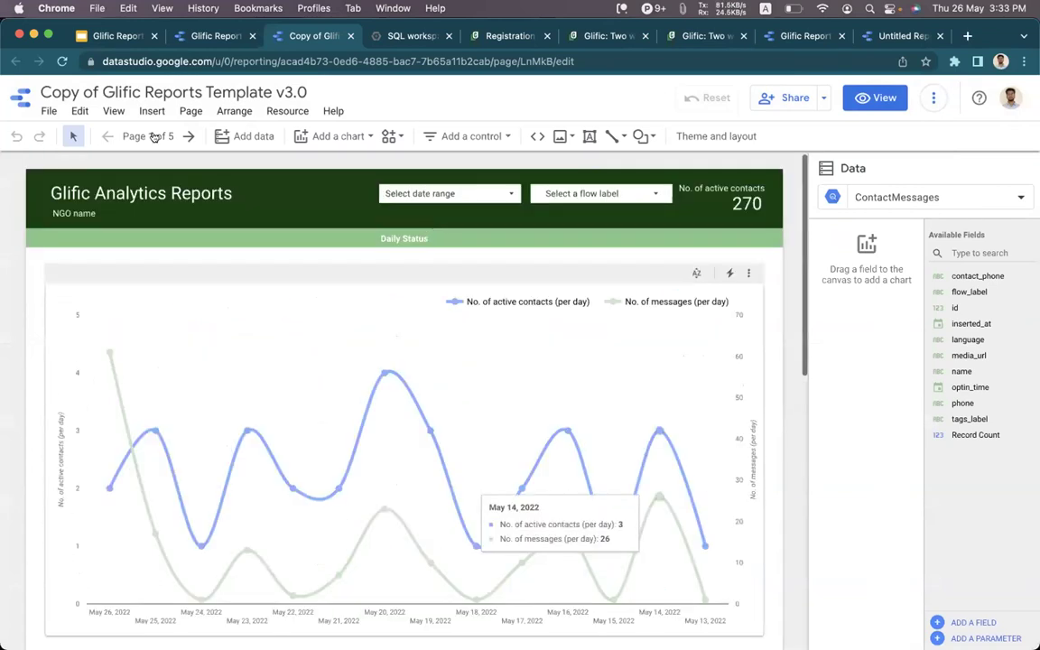
pyautogui.click(148, 136)
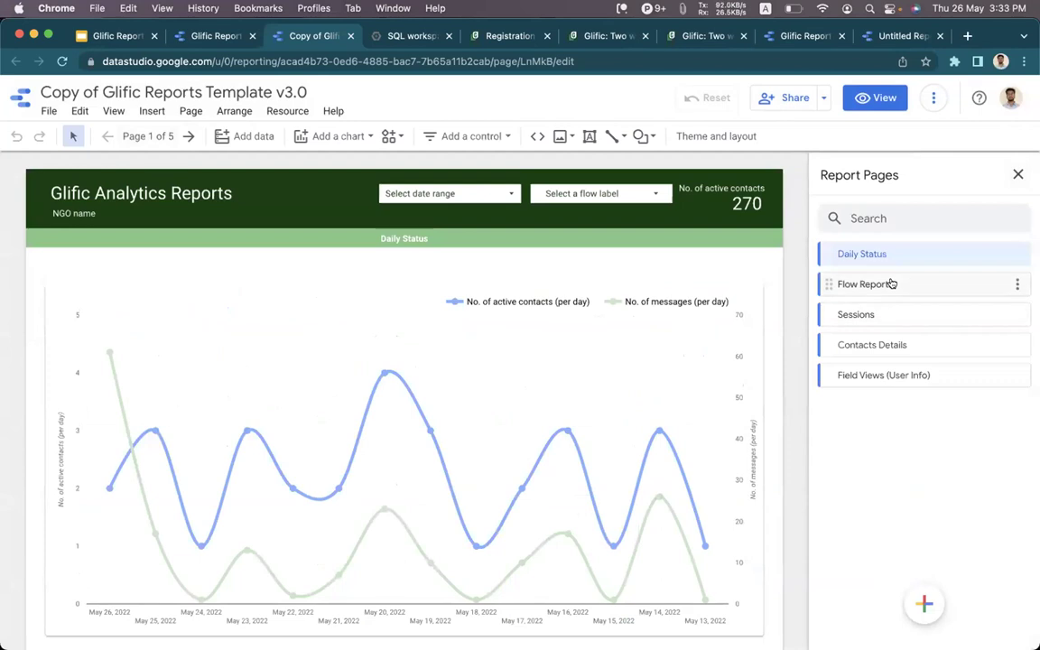
# Check the Flow Reports and Sessions pages, then switch to the Glific Reports Template v4.0 report.
pyautogui.click(891, 284)
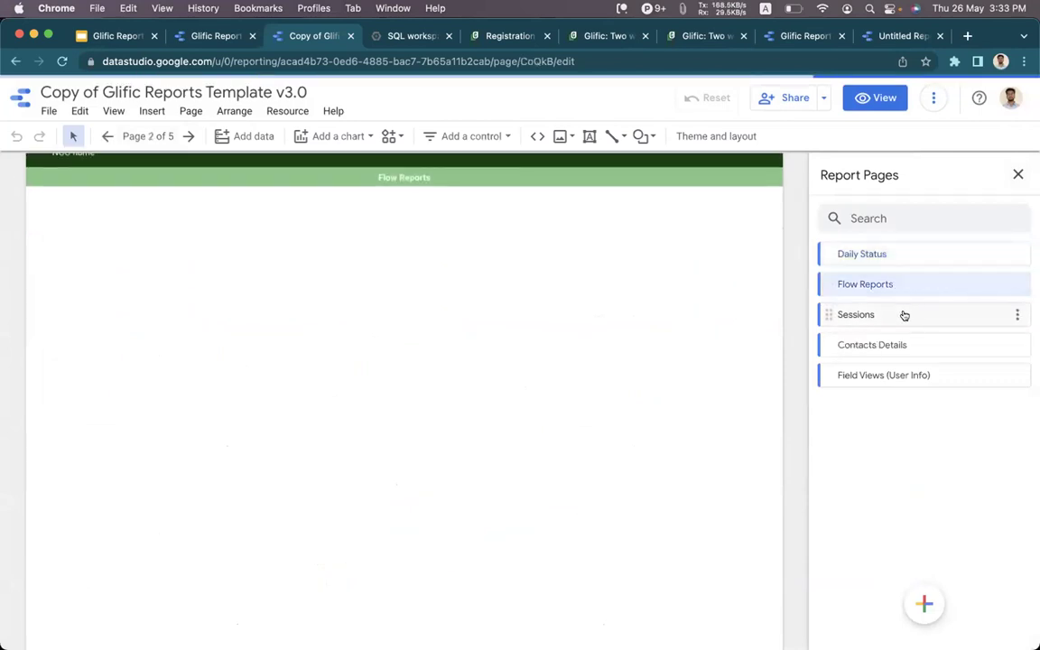
pyautogui.click(904, 315)
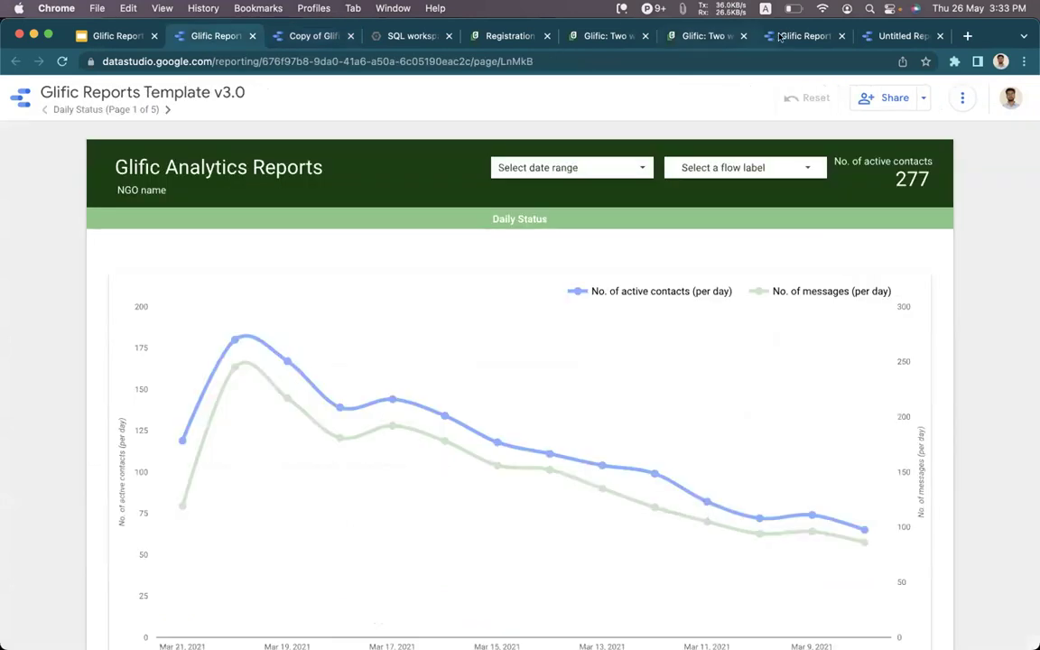
pyautogui.click(799, 36)
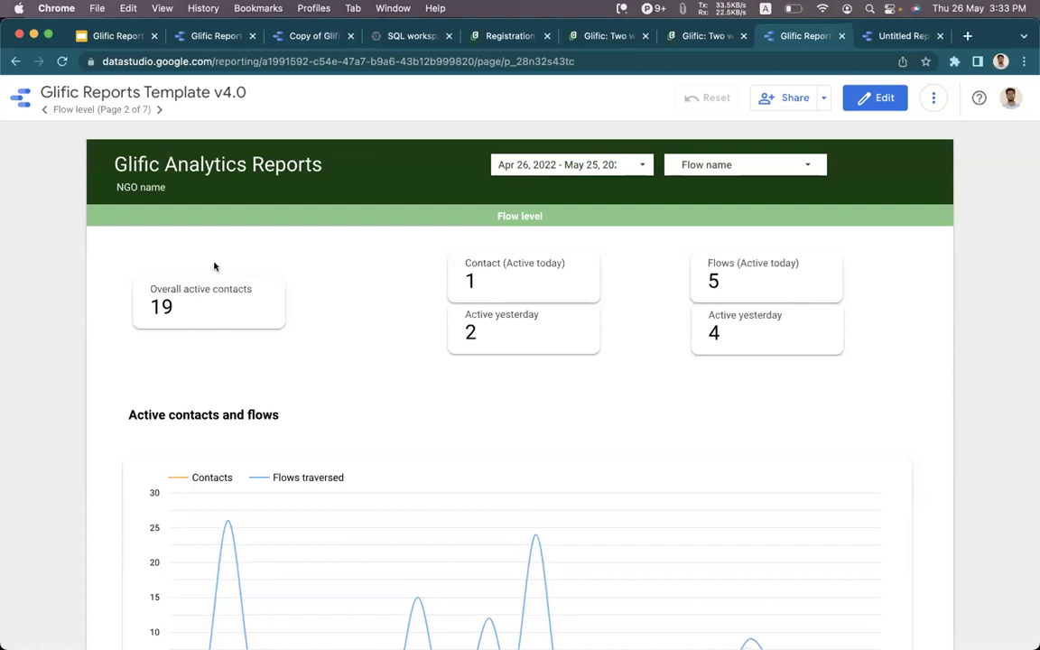
# Go back to the v4.0 Overall page showing 341 contacts and 23.0K messages.
pyautogui.scroll(-2, 214, 266)
pyautogui.scroll(-3, 133, 198)
pyautogui.click(45, 109)
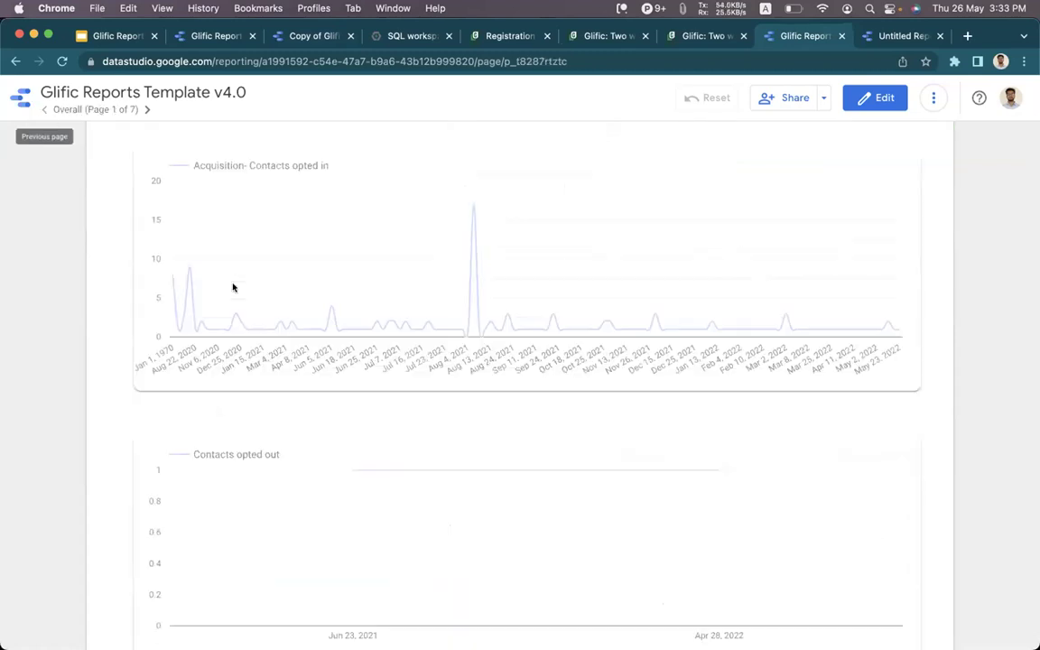
pyautogui.scroll(2, 180, 288)
pyautogui.scroll(2, 154, 288)
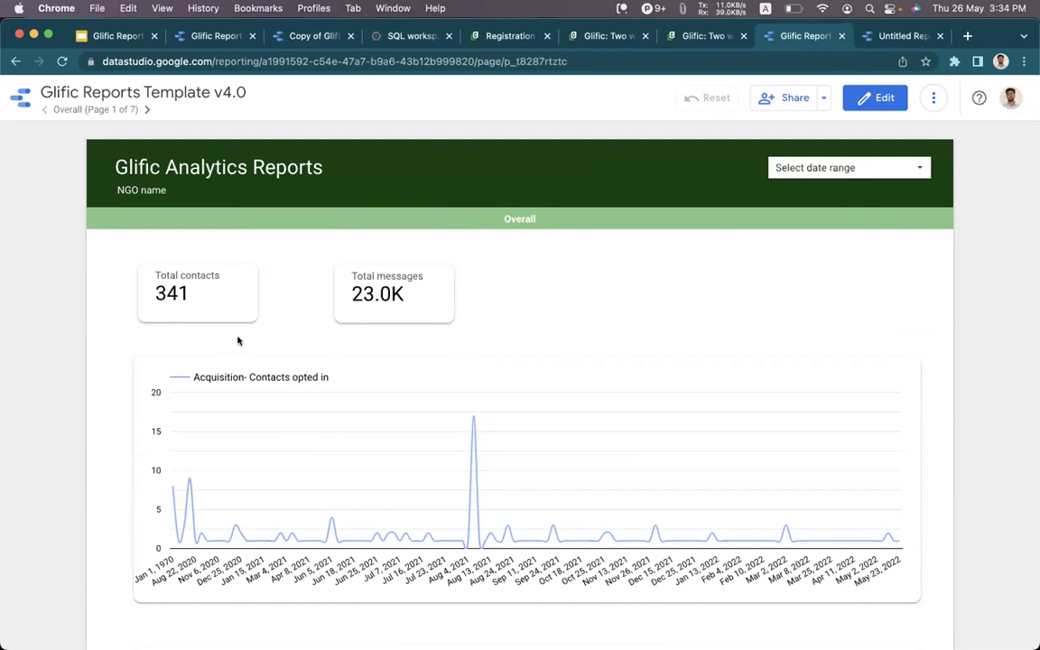
# Inspect the Language of Contacts chart's data setup on Contact Details, then return to BigQuery.
pyautogui.click(276, 37)
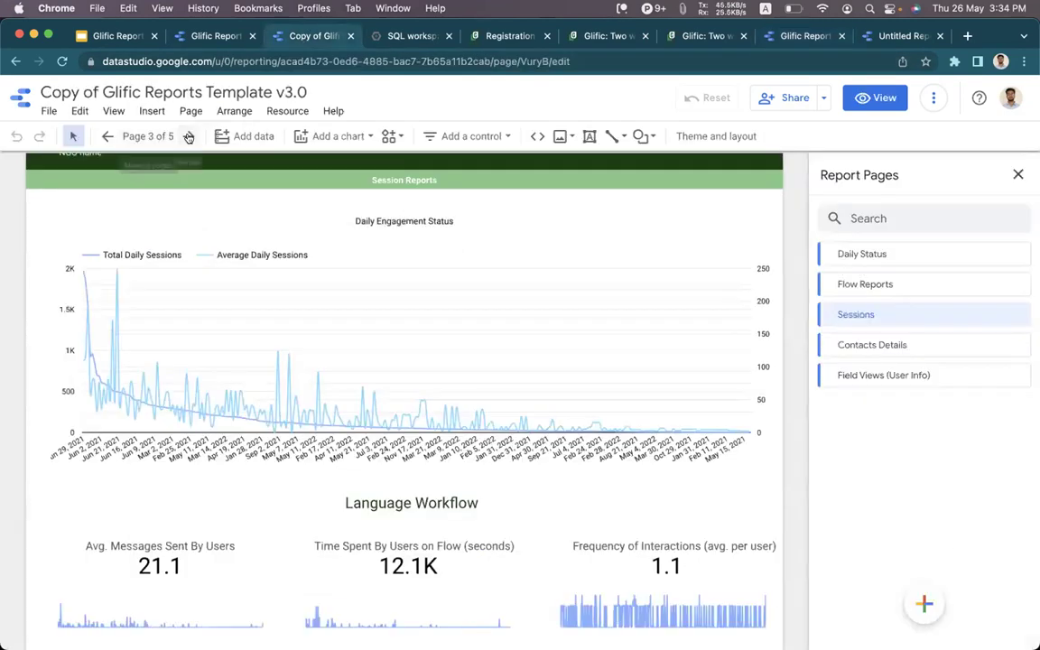
pyautogui.click(188, 137)
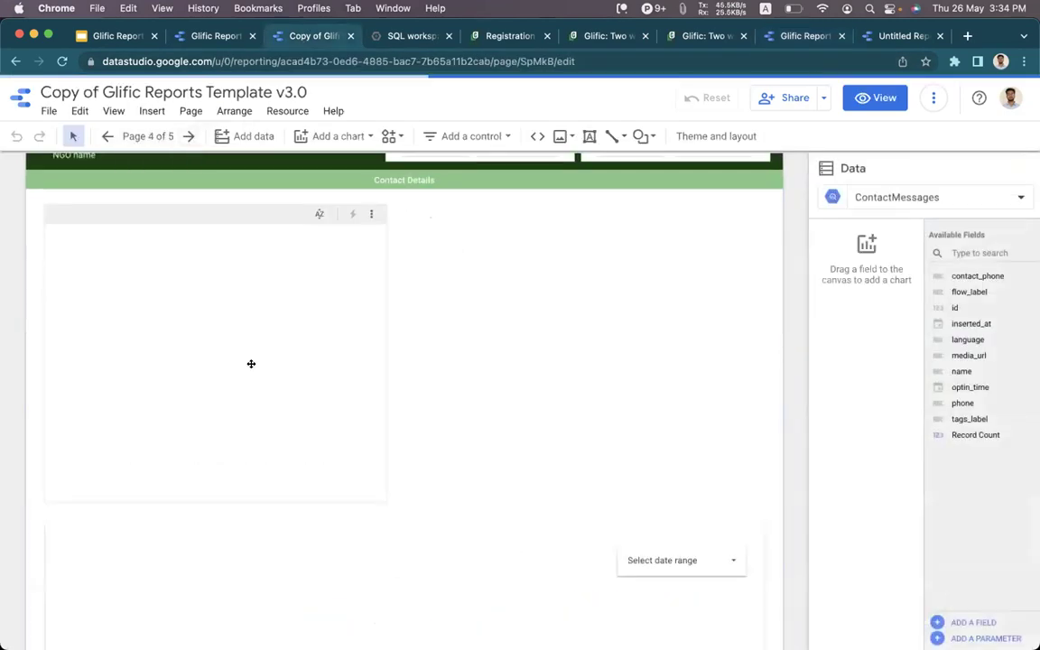
pyautogui.scroll(-2, 504, 288)
pyautogui.scroll(3, 504, 288)
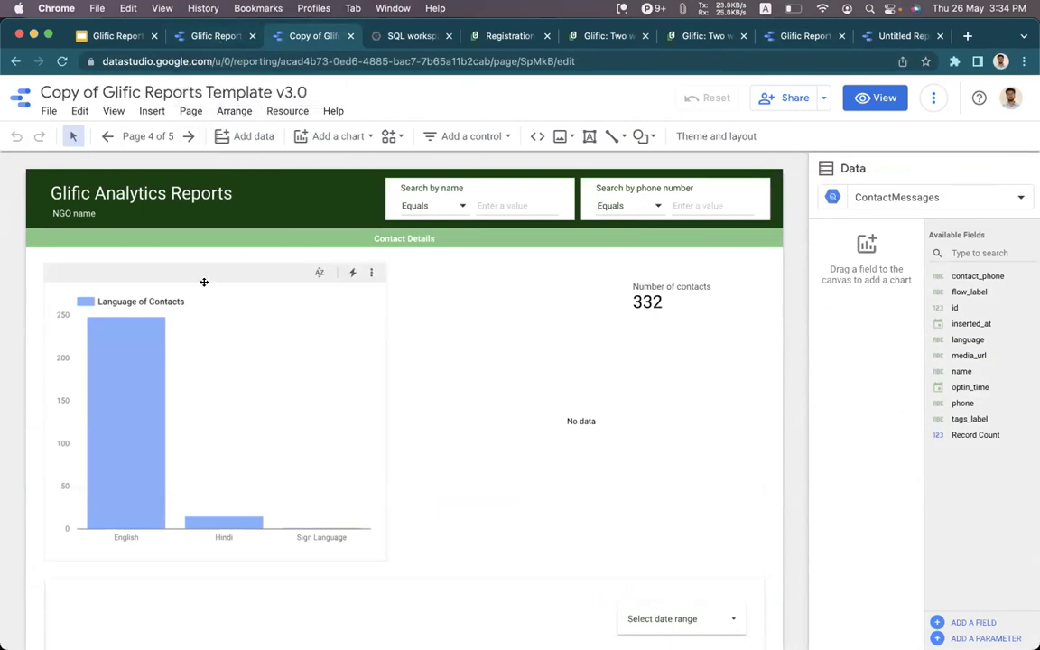
pyautogui.click(178, 272)
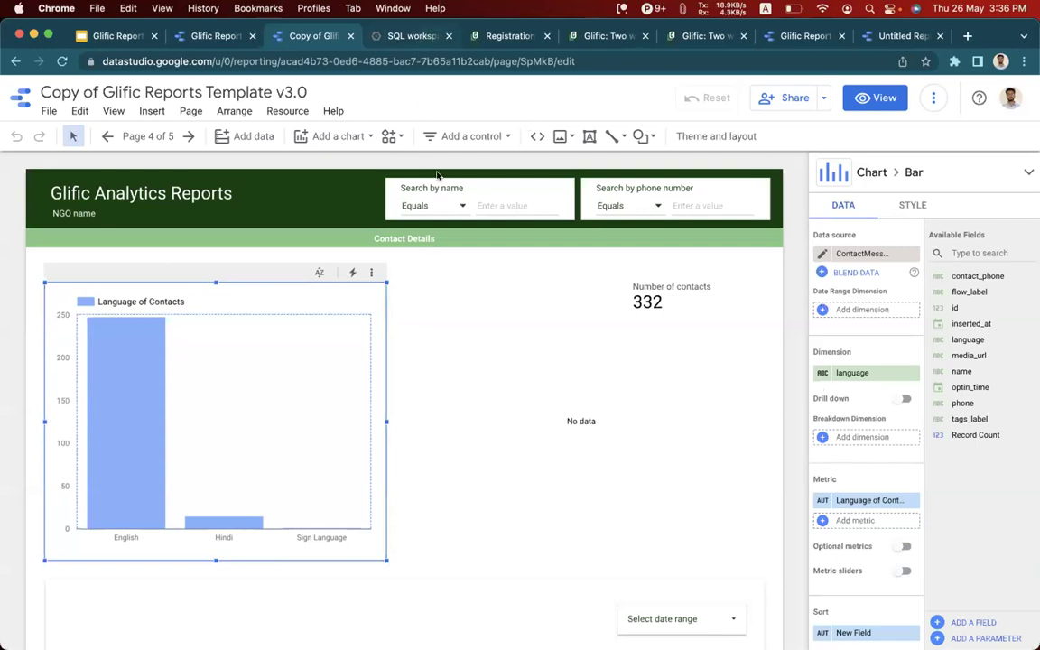
pyautogui.click(415, 35)
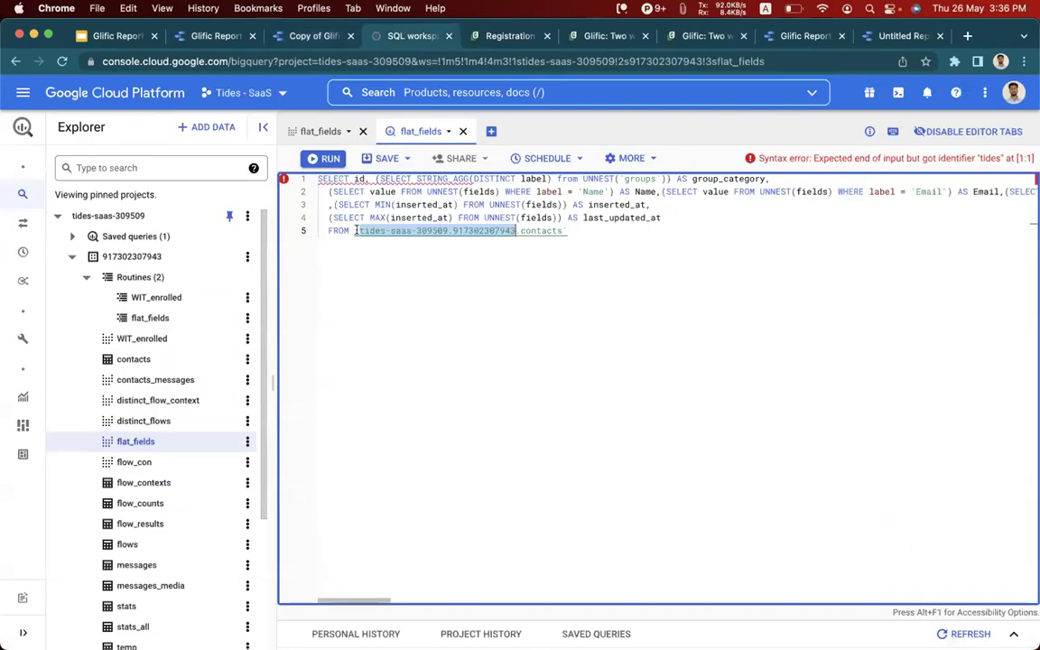
pyautogui.click(447, 239)
pyautogui.moveTo(360, 232); pyautogui.dragTo(485, 231)
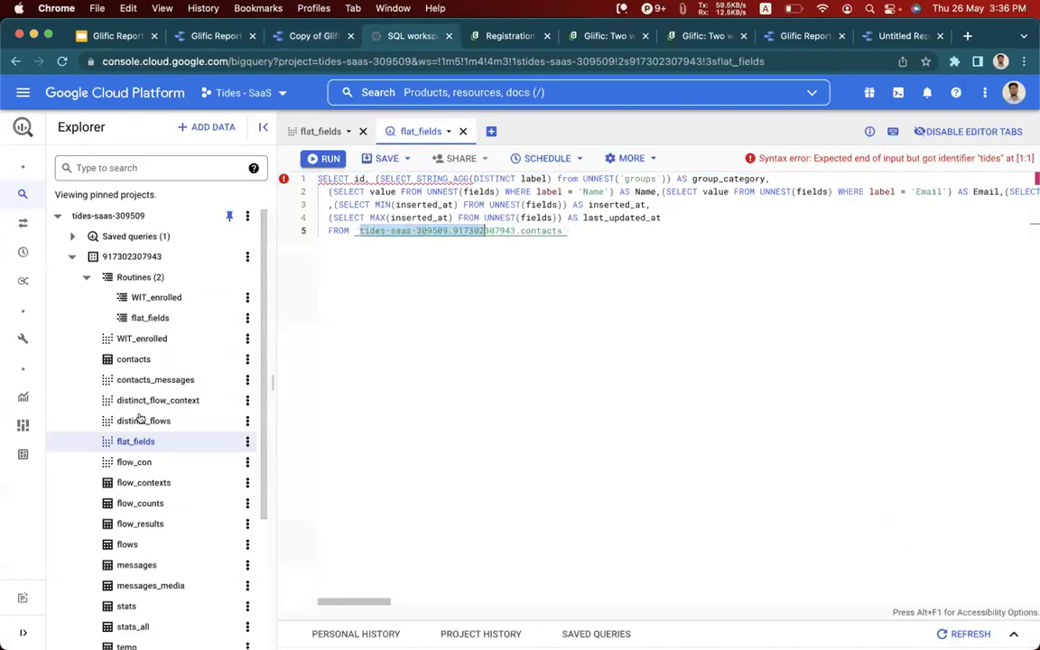
pyautogui.scroll(-2, 153, 389)
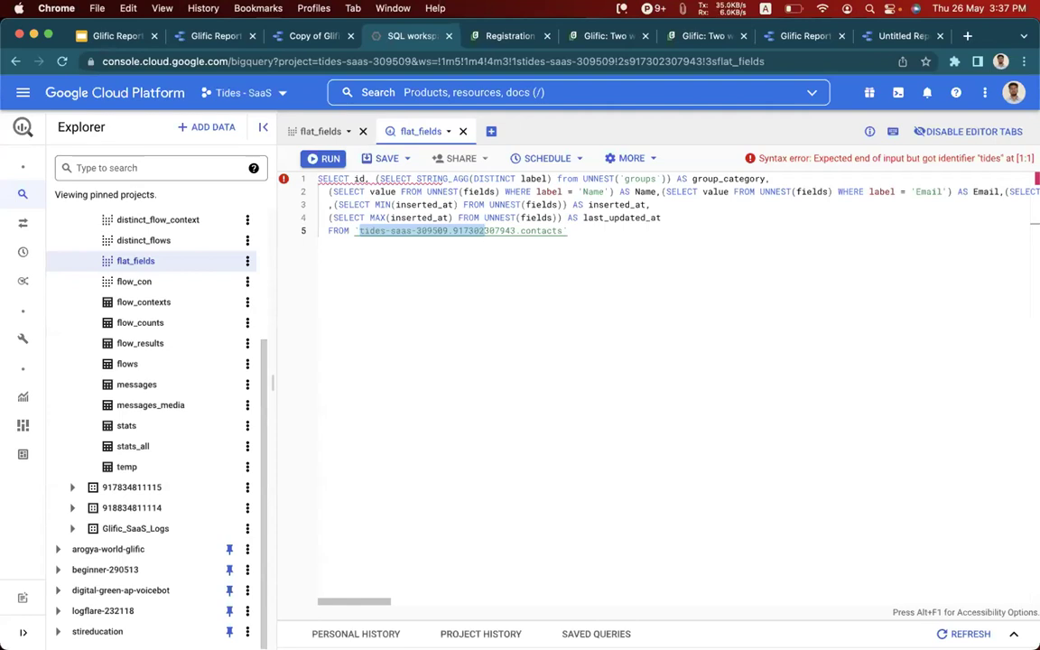
pyautogui.scroll(5, 71, 259)
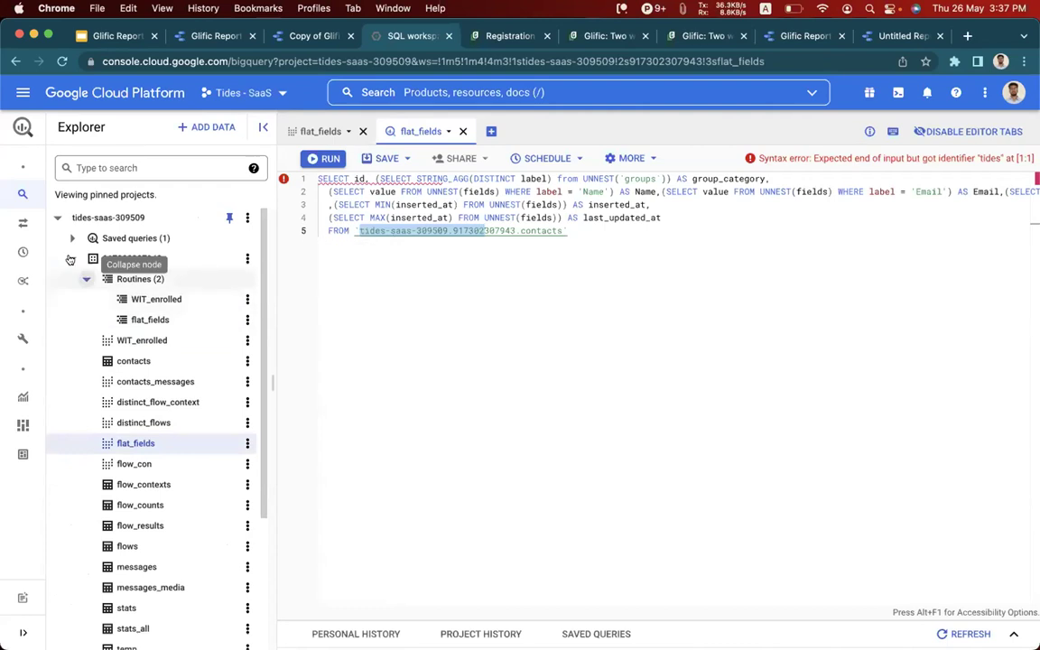
pyautogui.click(70, 259)
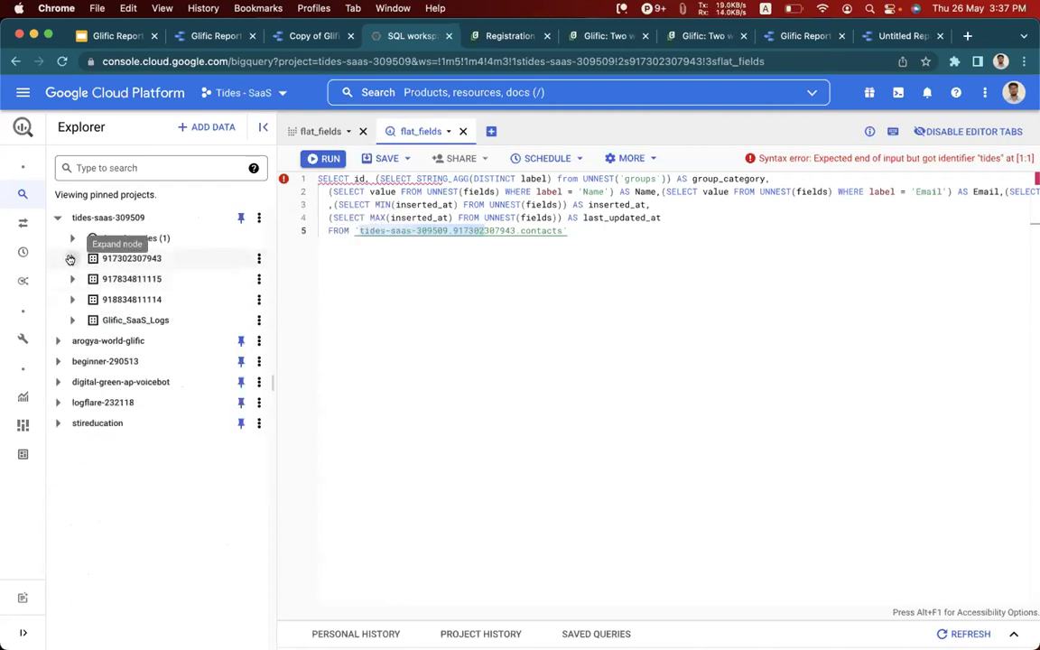
pyautogui.click(70, 260)
pyautogui.scroll(-5, 135, 380)
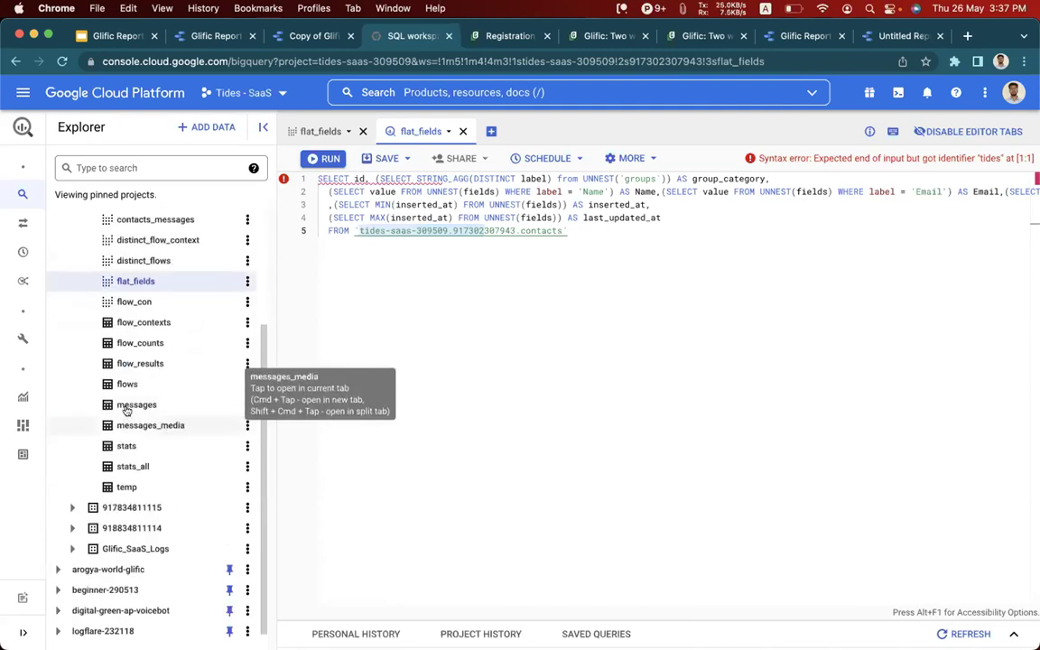
pyautogui.scroll(3, 133, 353)
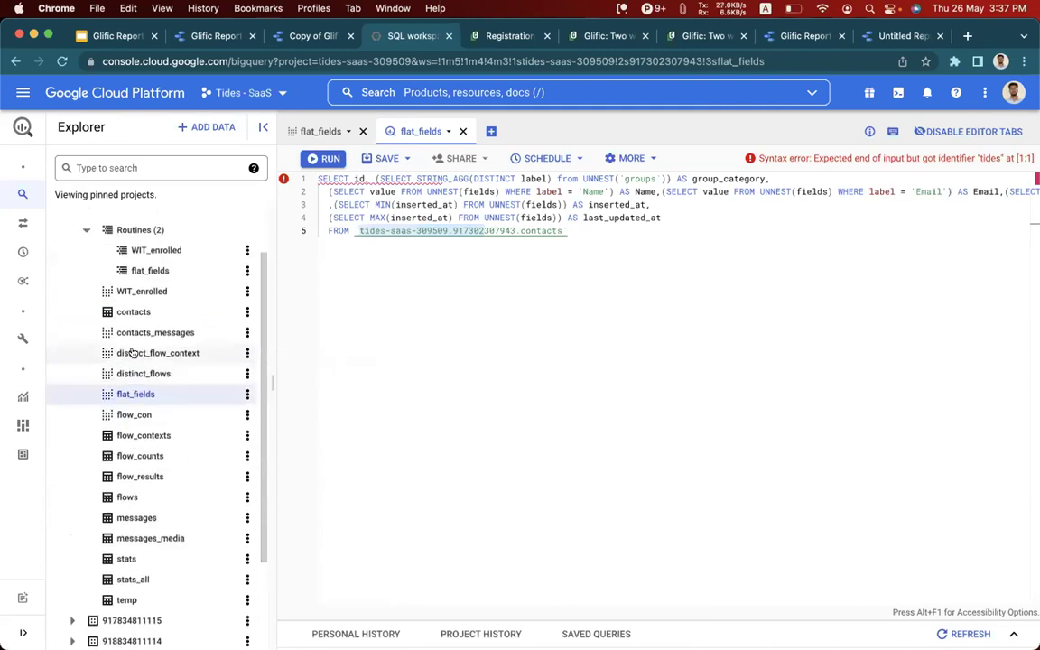
pyautogui.scroll(2, 132, 353)
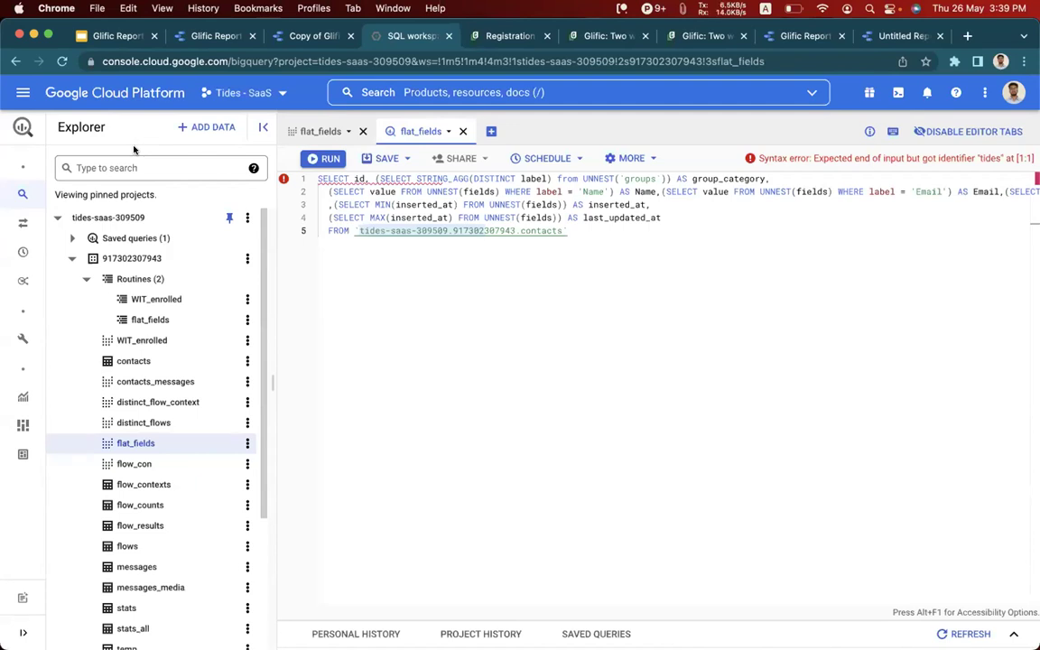
pyautogui.moveTo(7, 230)
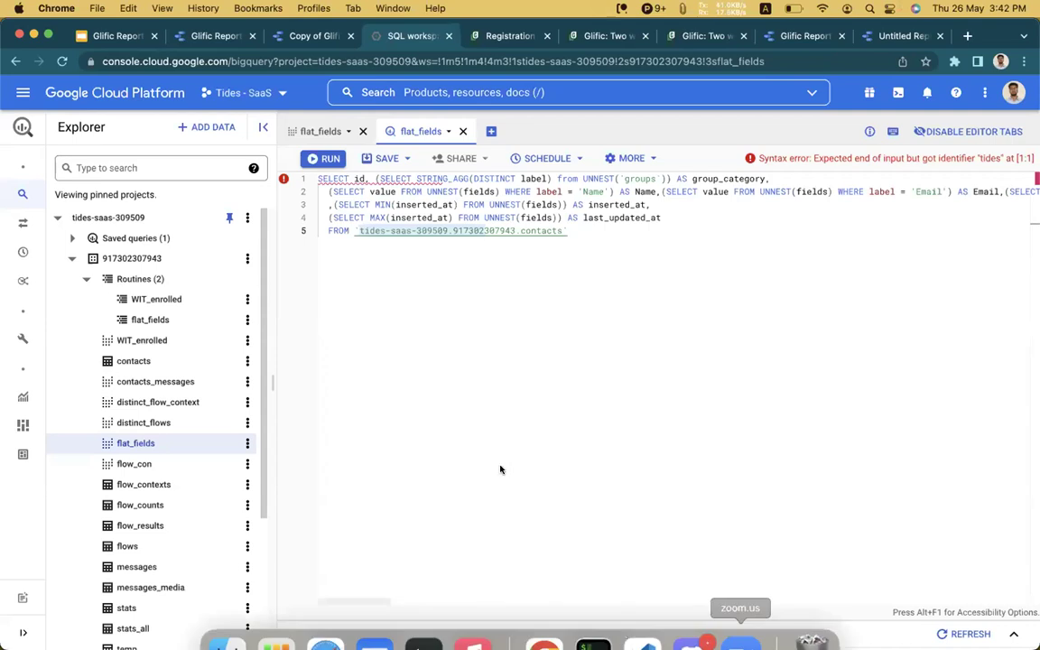
# Open the flat_fields stored procedure's details and read its routine query.
pyautogui.click(88, 281)
pyautogui.click(88, 280)
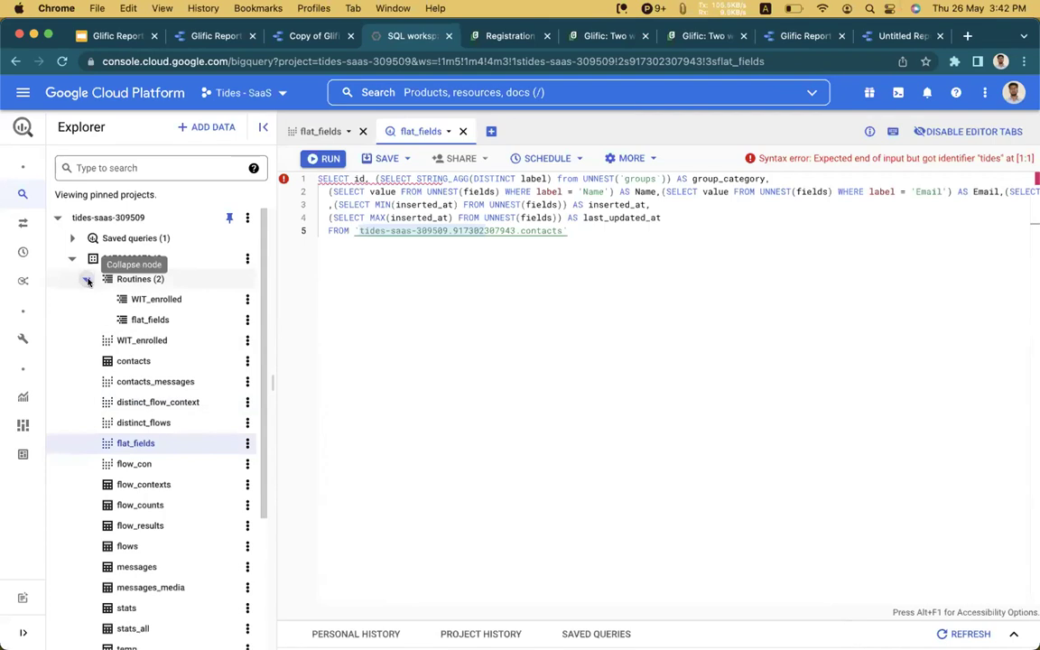
pyautogui.click(88, 281)
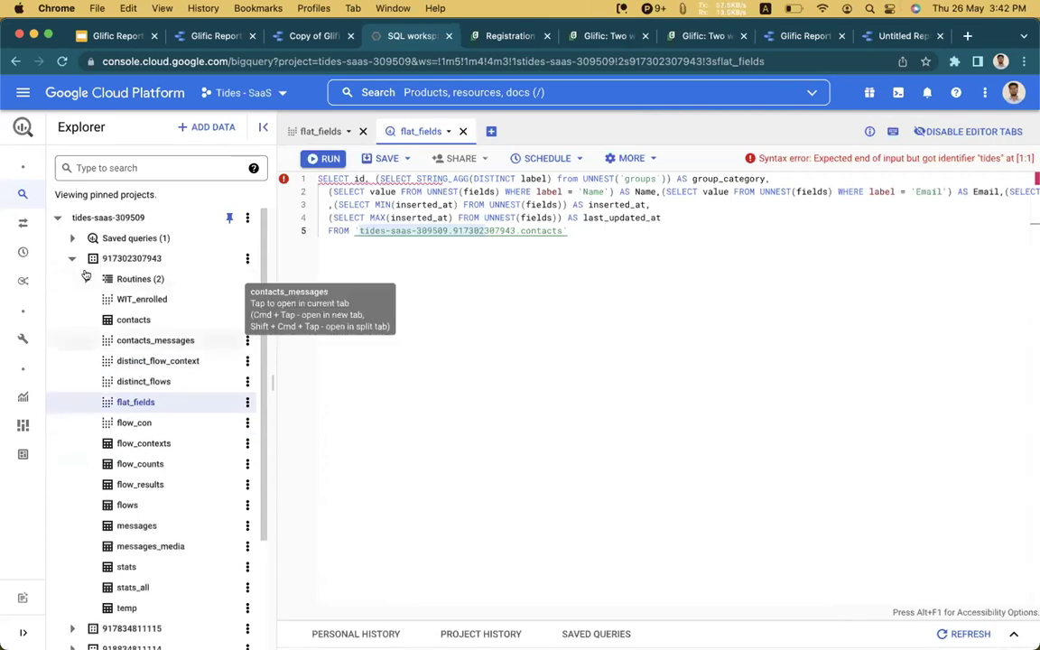
pyautogui.click(86, 279)
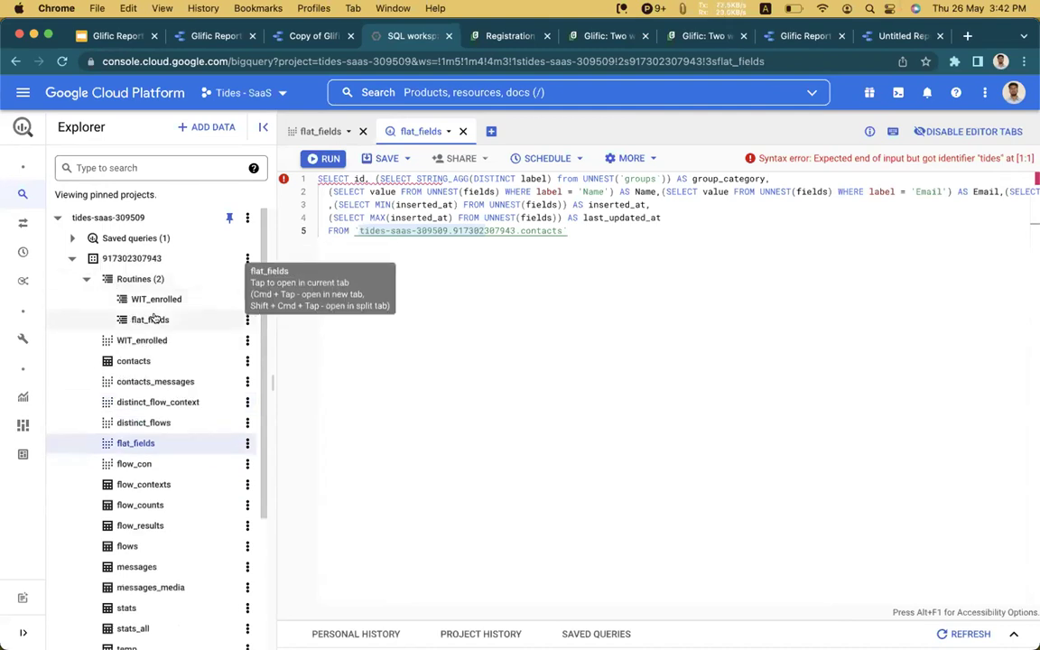
pyautogui.click(154, 318)
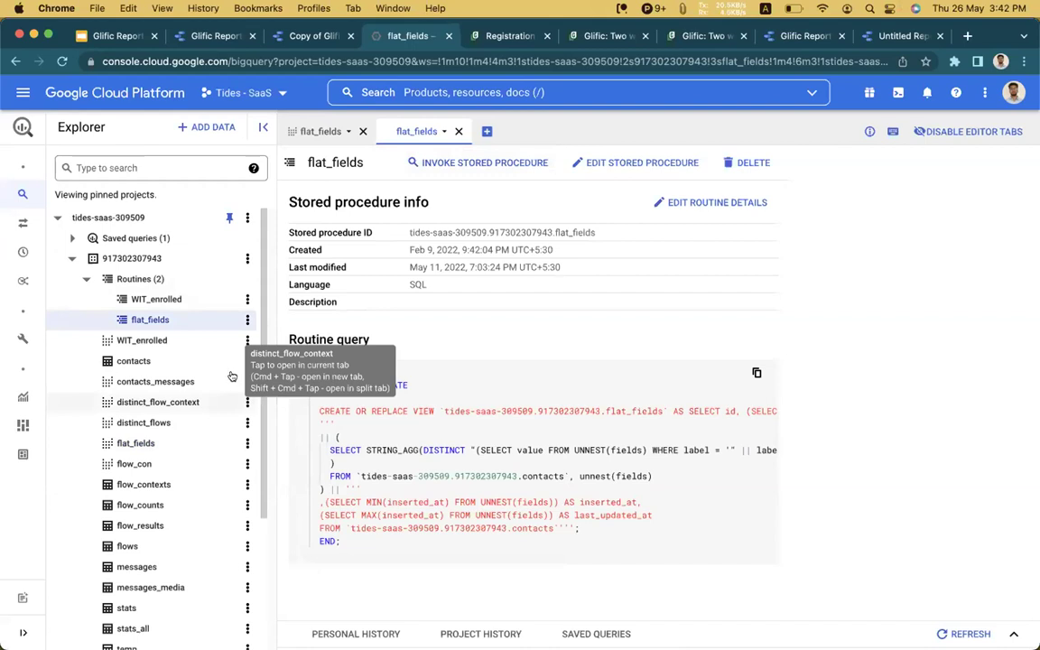
pyautogui.scroll(-1, 207, 344)
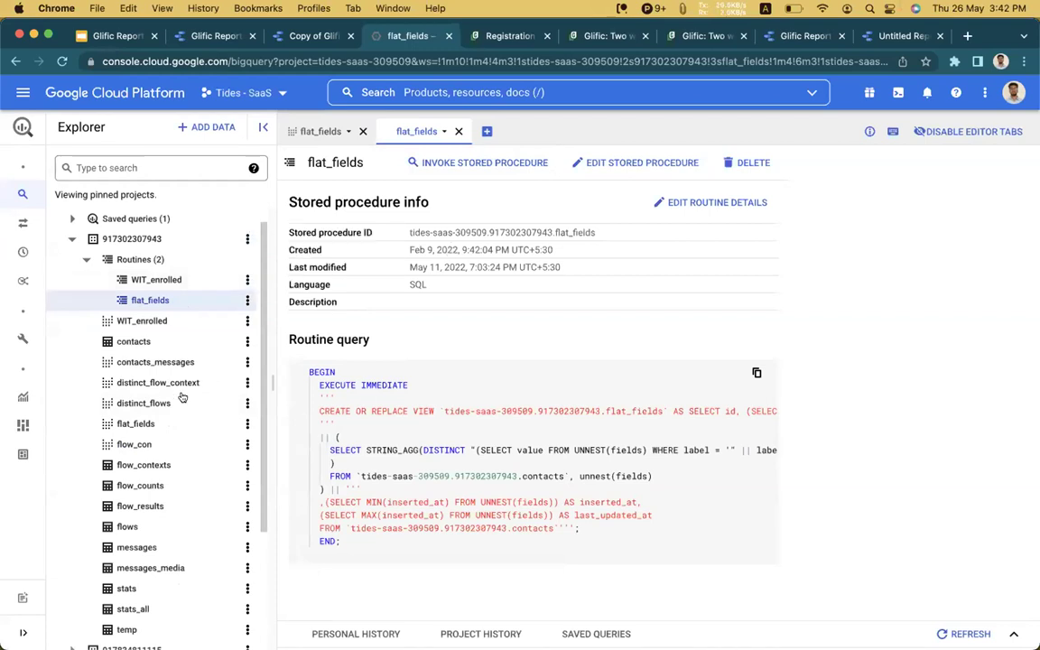
pyautogui.scroll(-1, 182, 397)
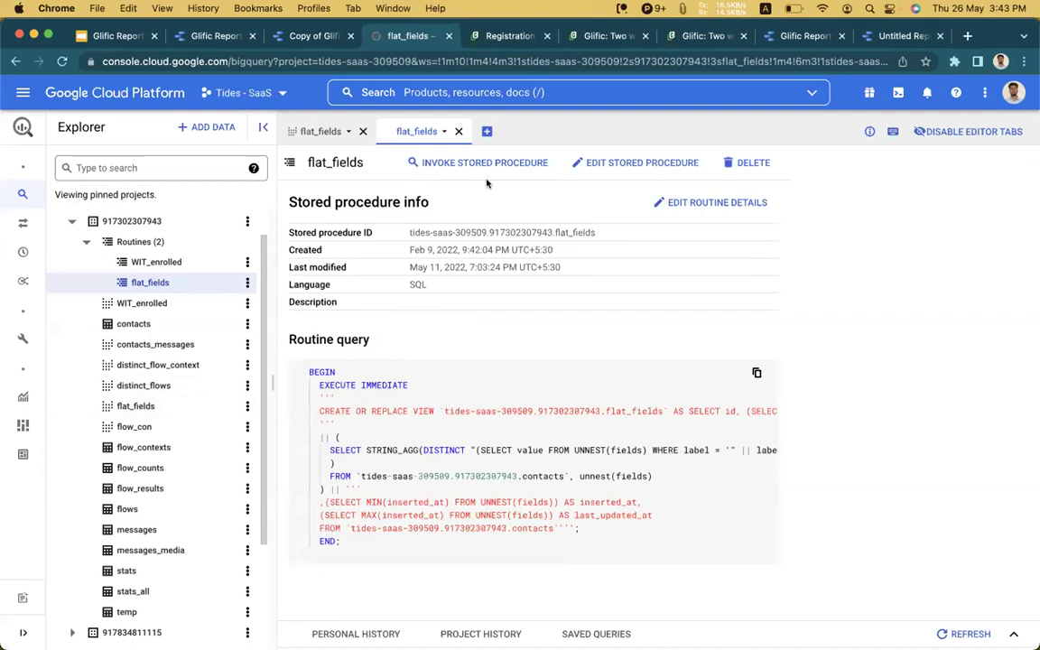
# Discard the generated flat_fields CALL and return to the Glific Reports slide deck.
pyautogui.click(476, 163)
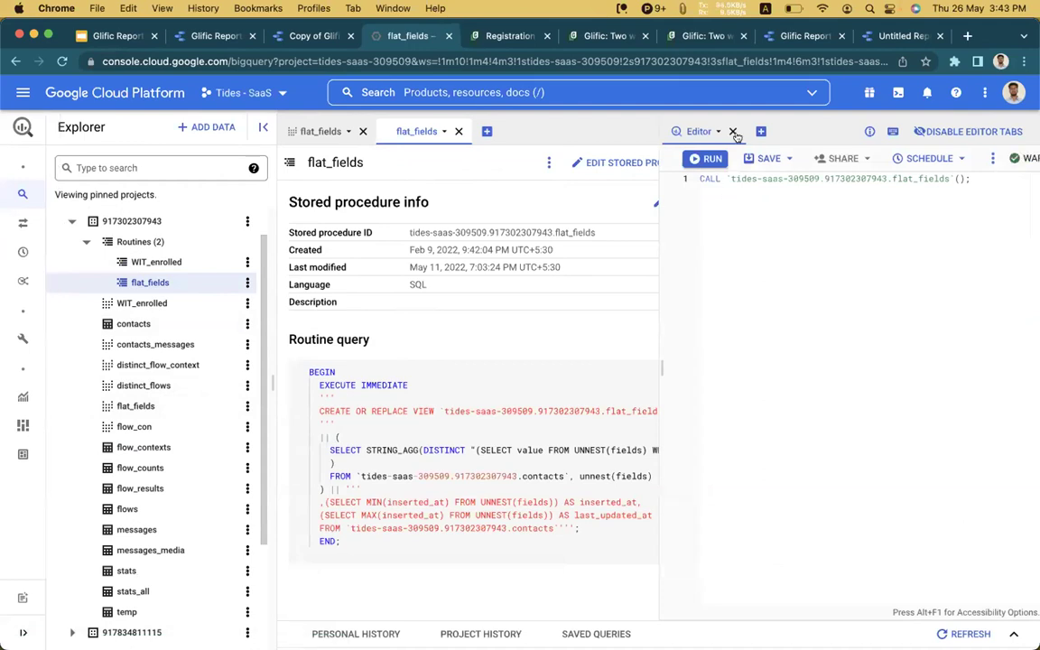
pyautogui.click(732, 132)
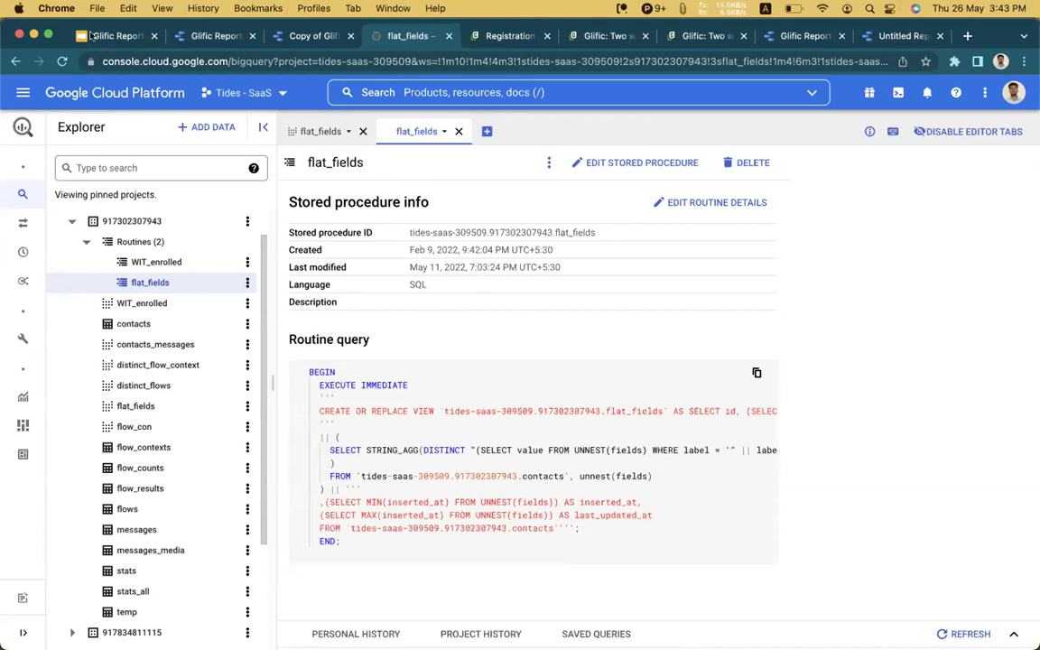
pyautogui.click(110, 36)
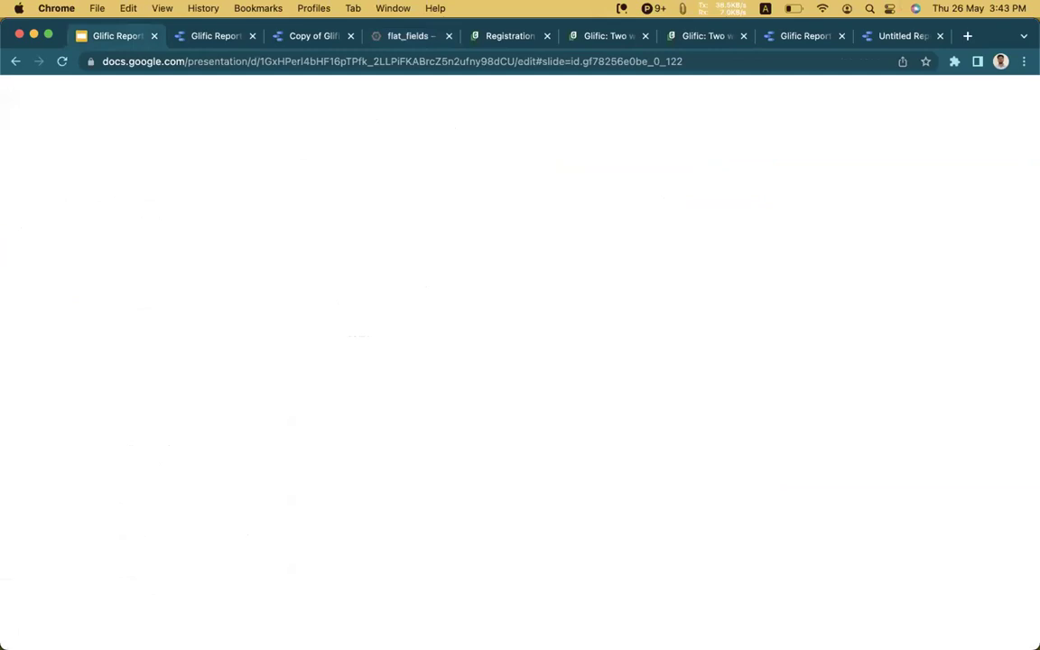